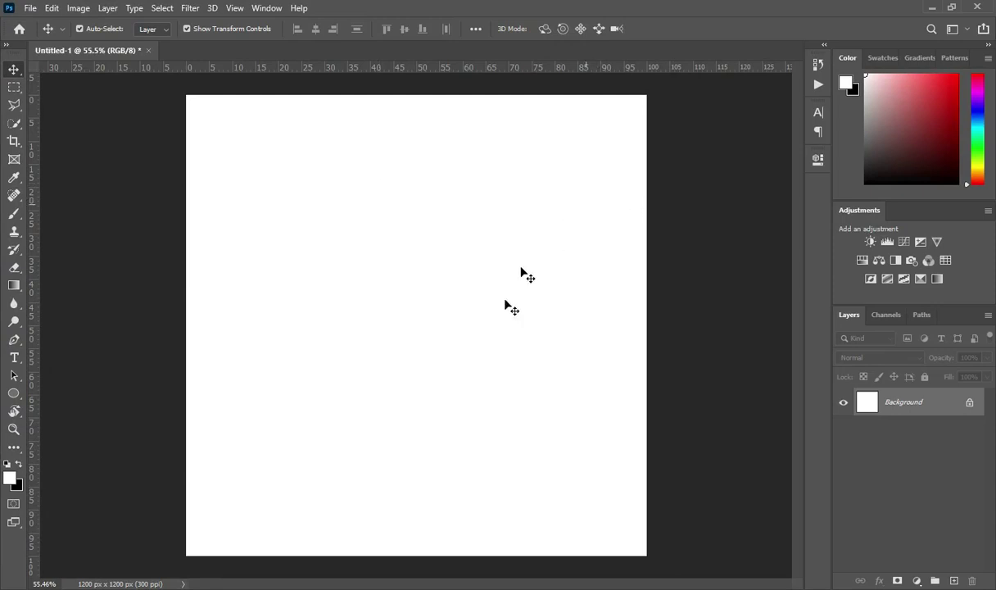
- Look over the flyer notes in Notepad and the image assets in the Cross Over folder
{"action": "key", "text": "alt+Tab"}
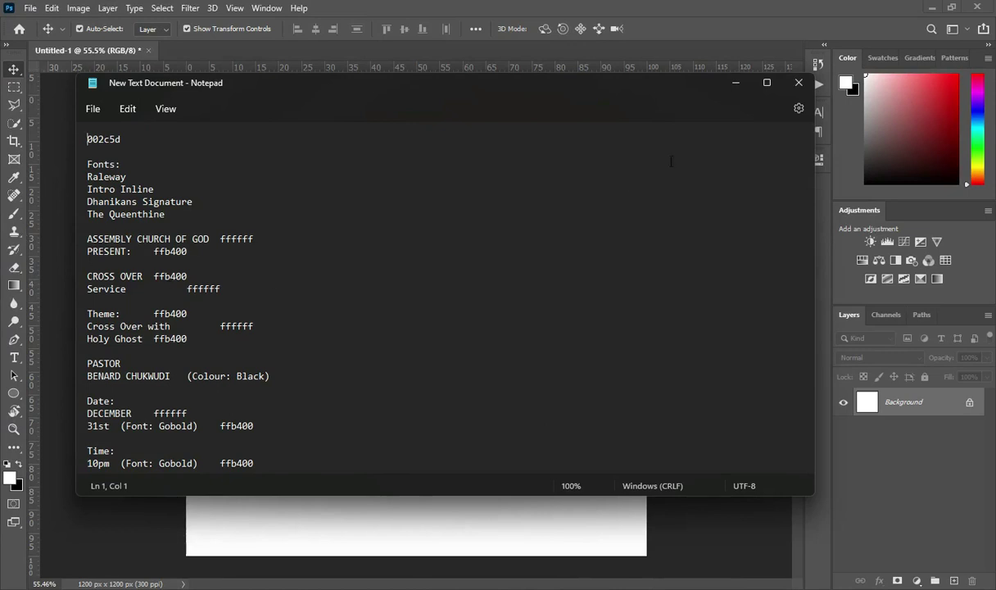
{"action": "left_click", "coordinate": [735, 82]}
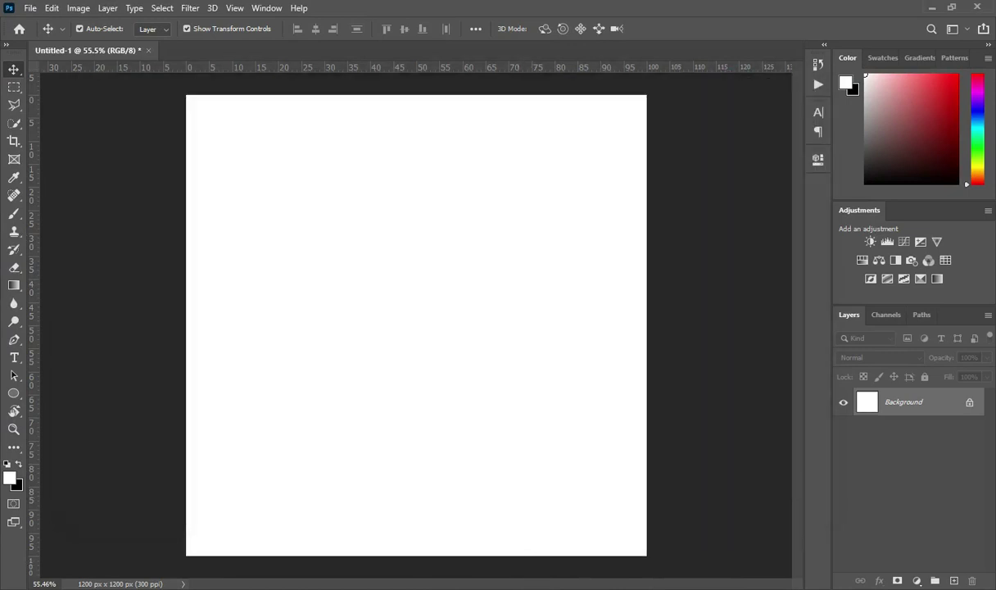
{"action": "key", "text": "alt+Tab"}
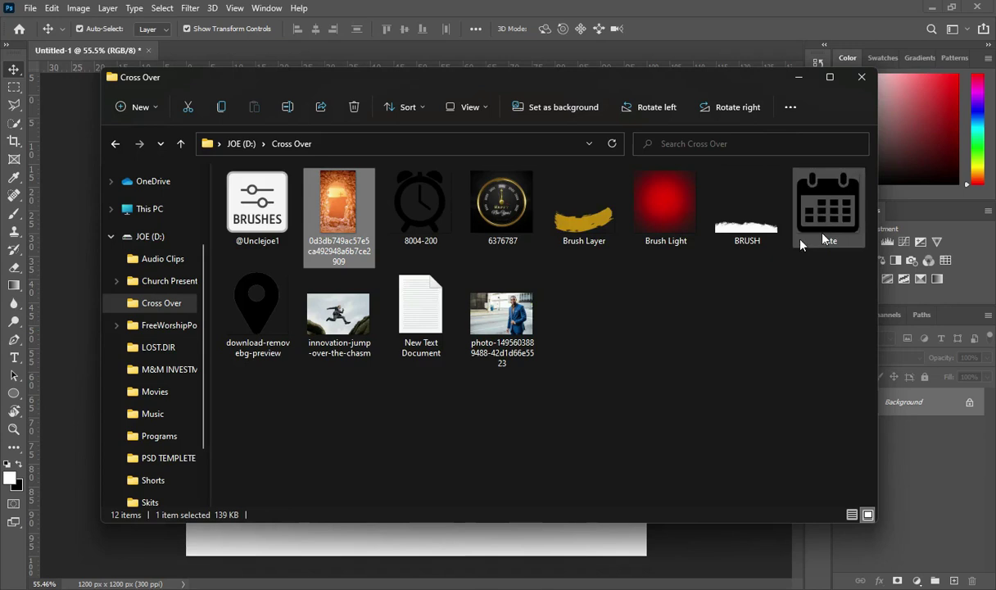
{"action": "left_click", "coordinate": [796, 77]}
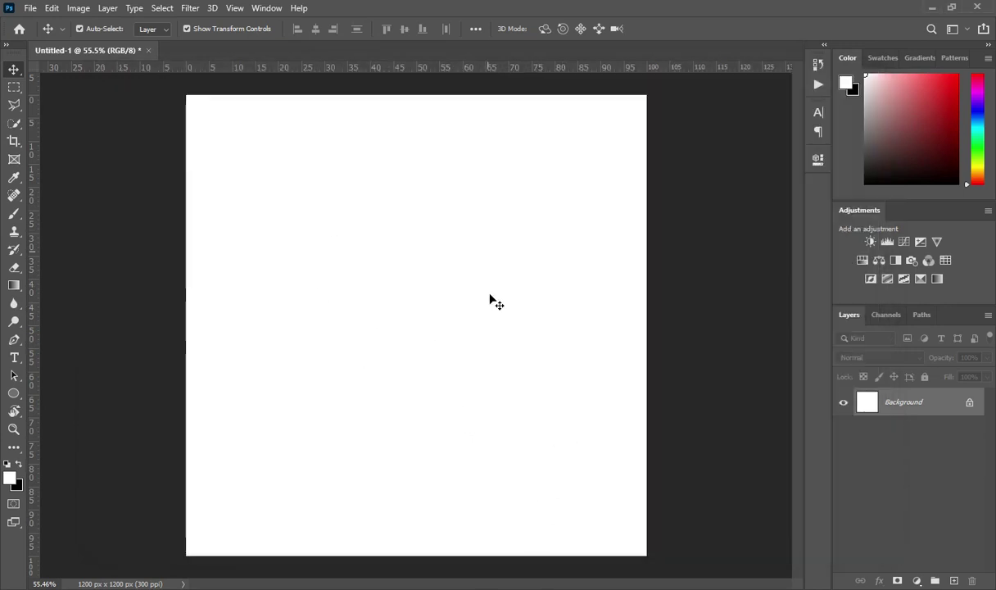
- Copy the colour code 002c5d from the Notepad notes and return to the Photoshop document
{"action": "key", "text": "alt+Tab"}
{"action": "double_click", "coordinate": [123, 138]}
{"action": "key", "text": "ctrl+c"}
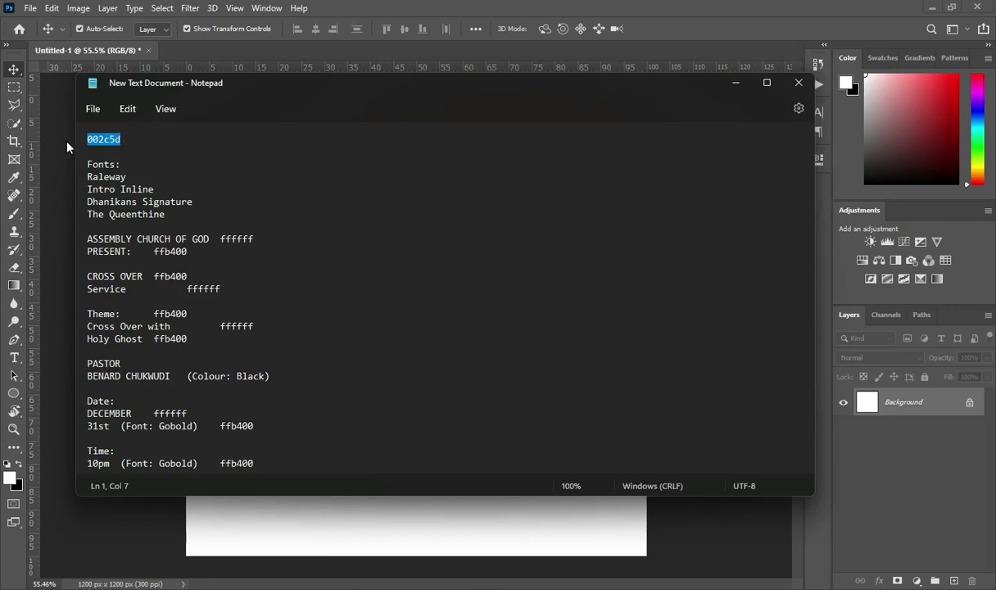
{"action": "left_click", "coordinate": [742, 84]}
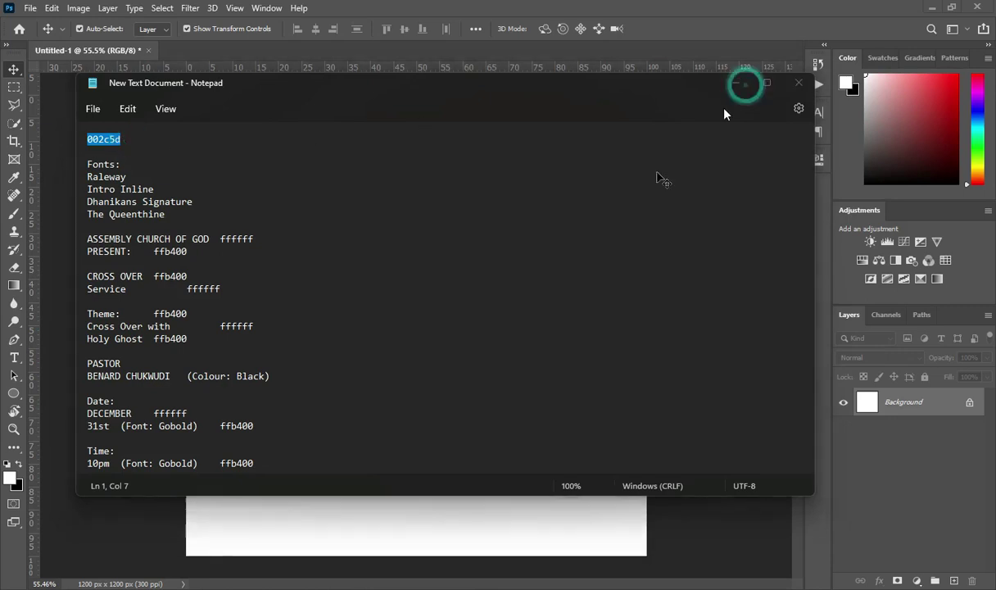
- Add a Solid Color fill layer with the colour 002c5d over the background
{"action": "key", "text": "t"}
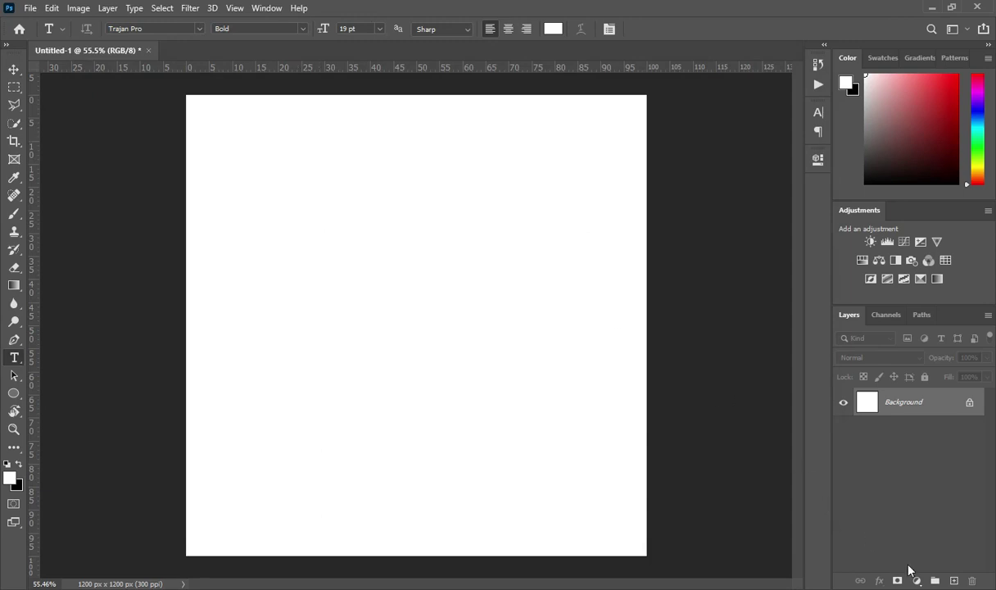
{"action": "left_click", "coordinate": [916, 580]}
{"action": "left_click", "coordinate": [893, 333]}
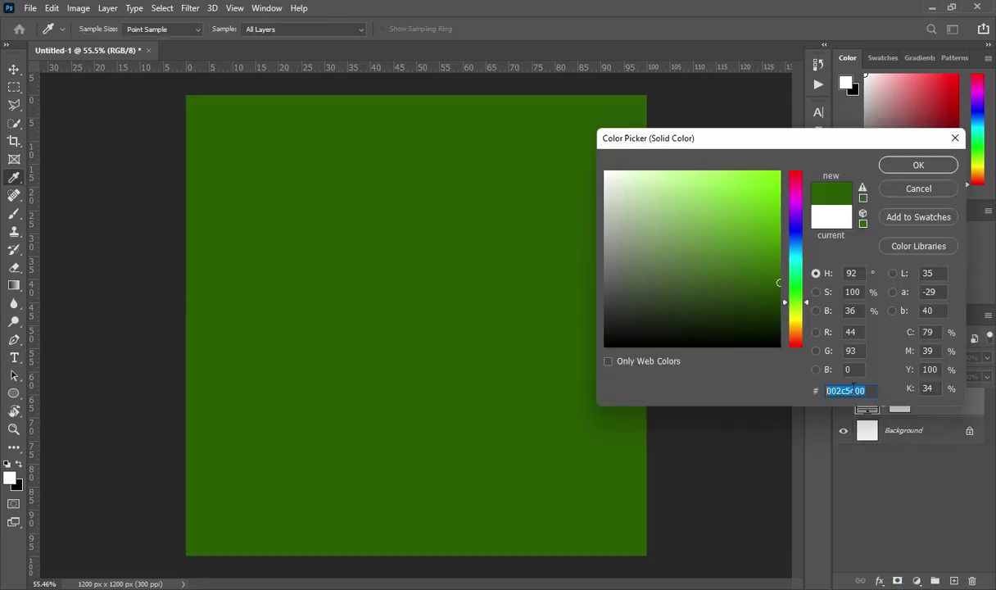
{"action": "key", "text": "ctrl+v"}
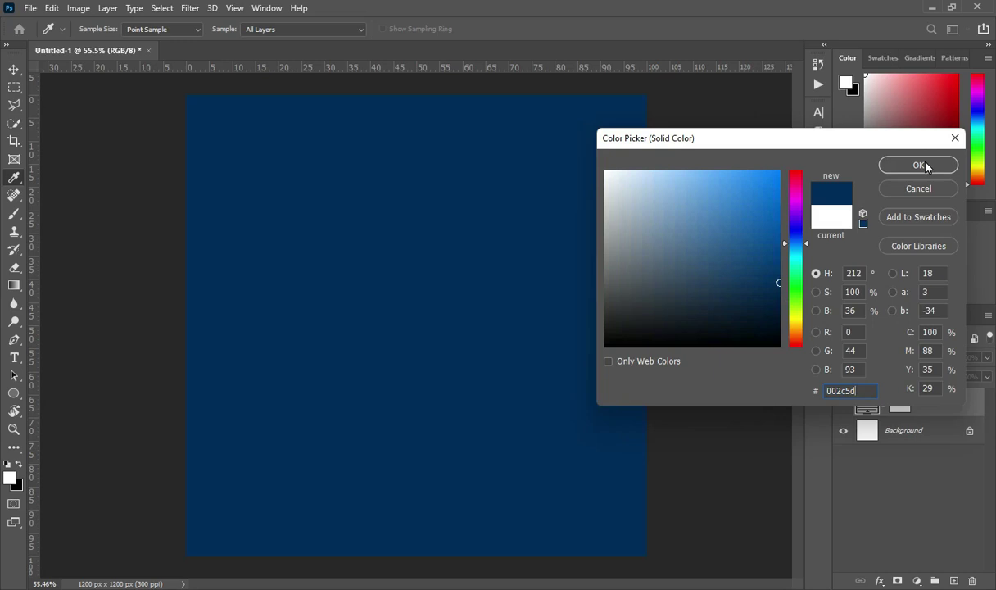
{"action": "left_click", "coordinate": [881, 163]}
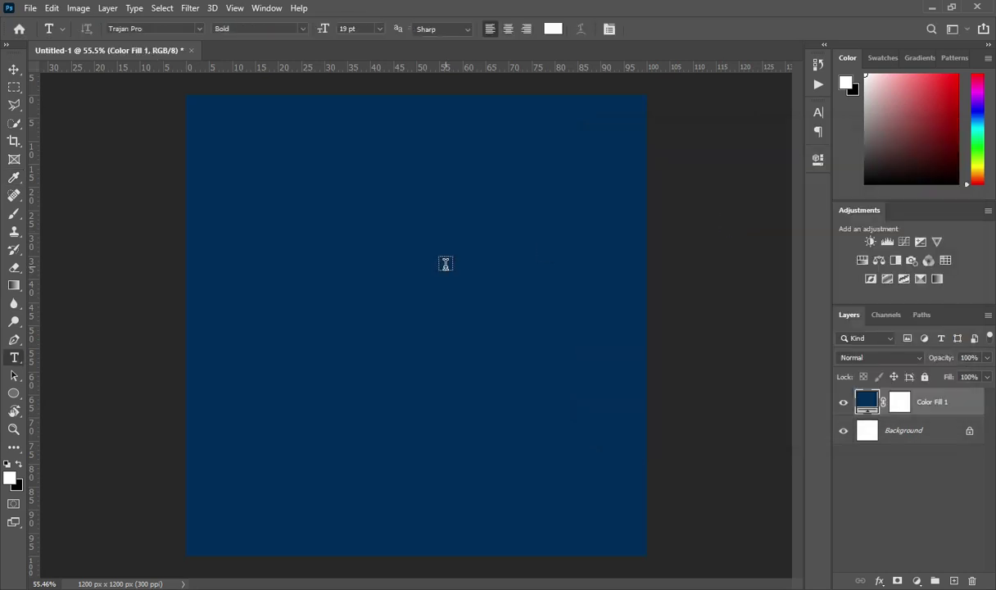
{"action": "key", "text": "v"}
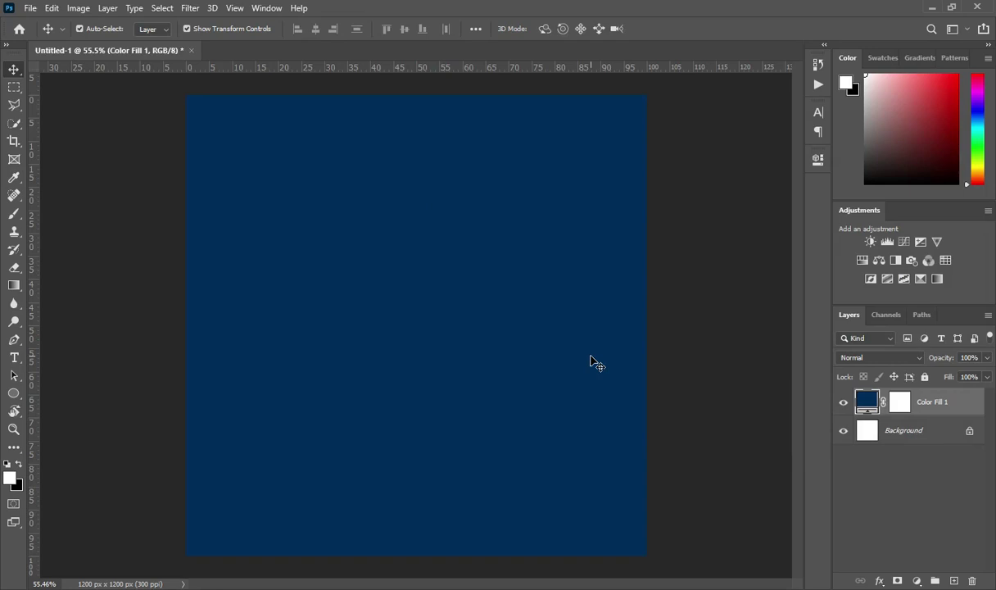
- Copy "ASSEMBLY CHURCH OF GOD" from the Notepad notes and place it as a text layer near the canvas's upper edge
{"action": "key", "text": "t"}
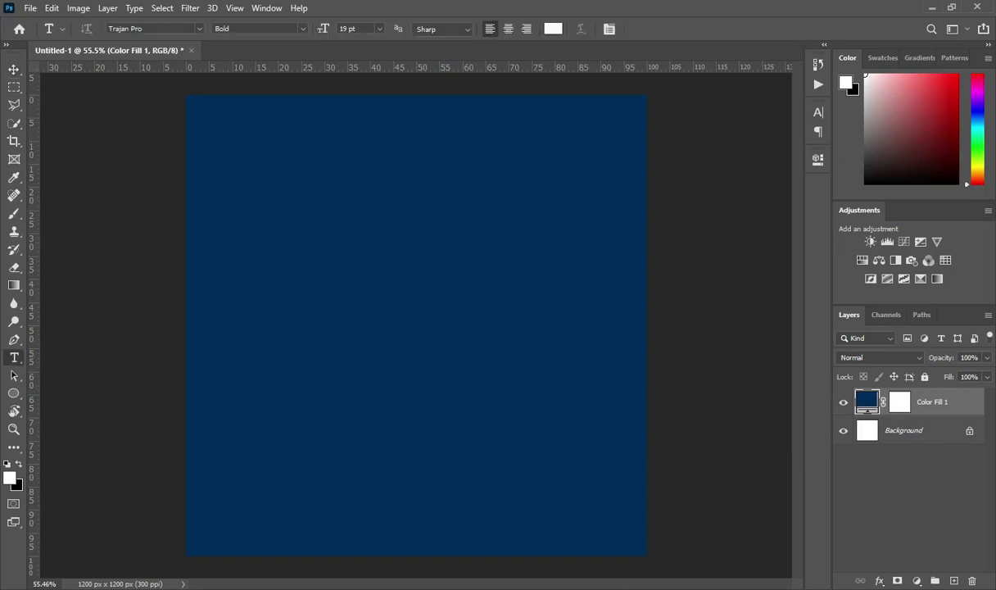
{"action": "key", "text": "alt+Tab"}
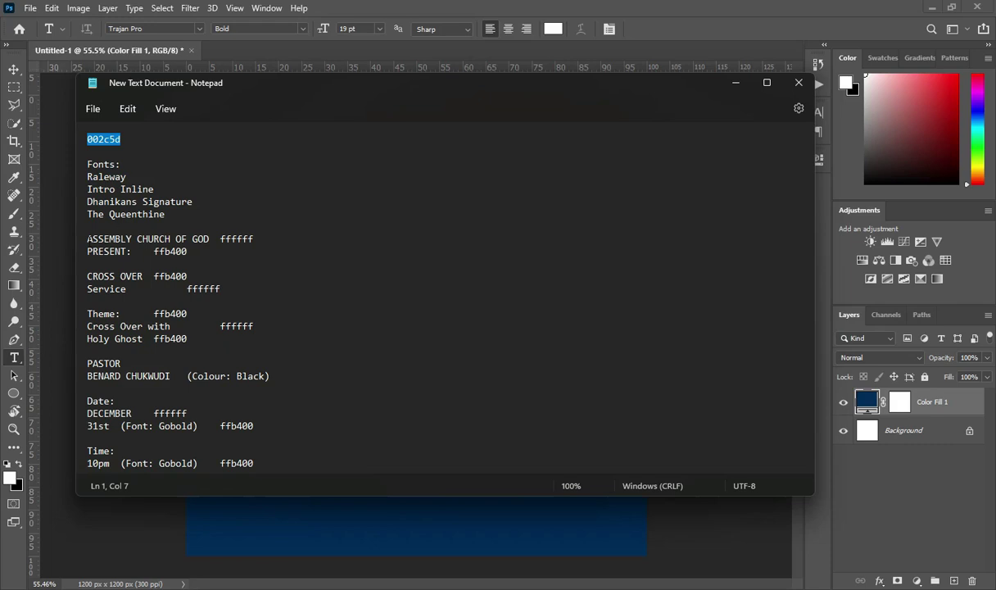
{"action": "left_click_drag", "start_coordinate": [88, 238], "coordinate": [209, 238]}
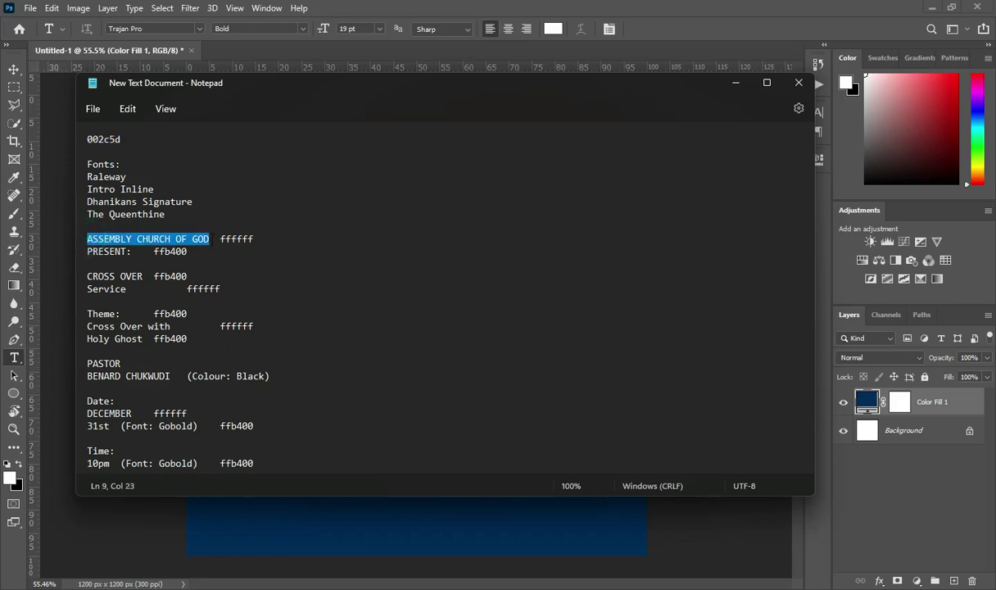
{"action": "key", "text": "ctrl+c"}
{"action": "left_click", "coordinate": [734, 83]}
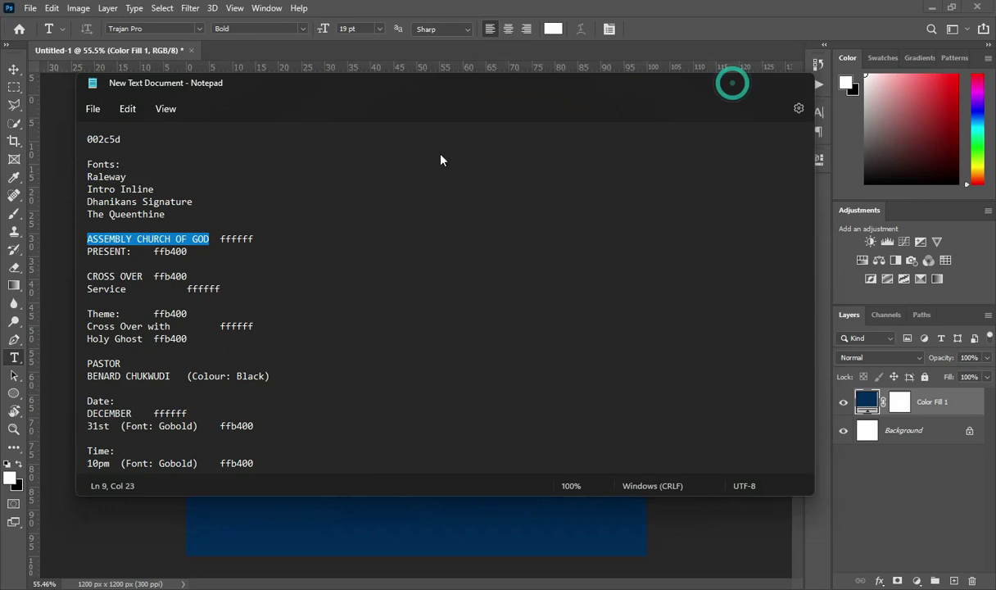
{"action": "left_click", "coordinate": [308, 127]}
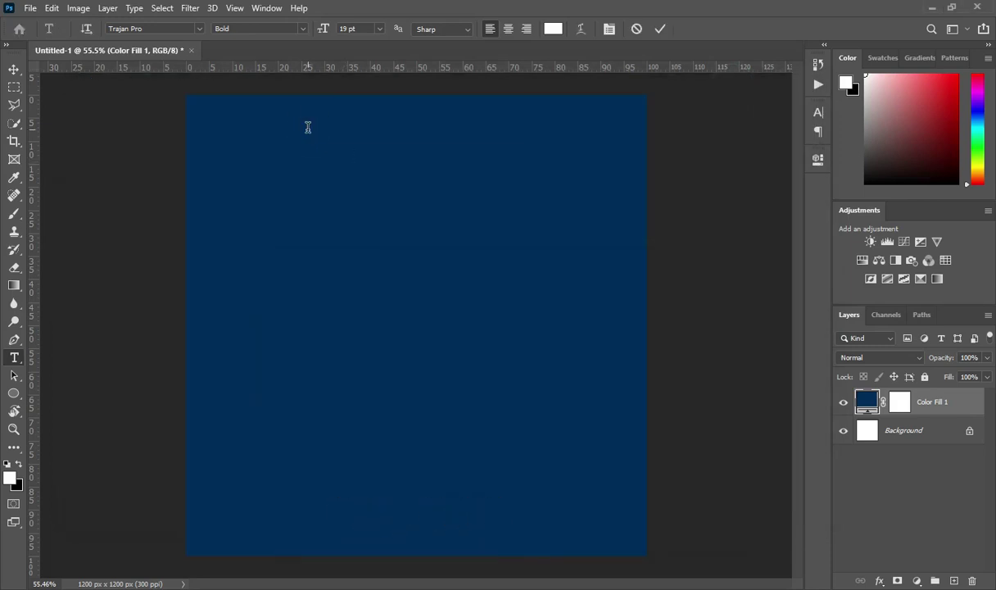
{"action": "key", "text": "ctrl+v"}
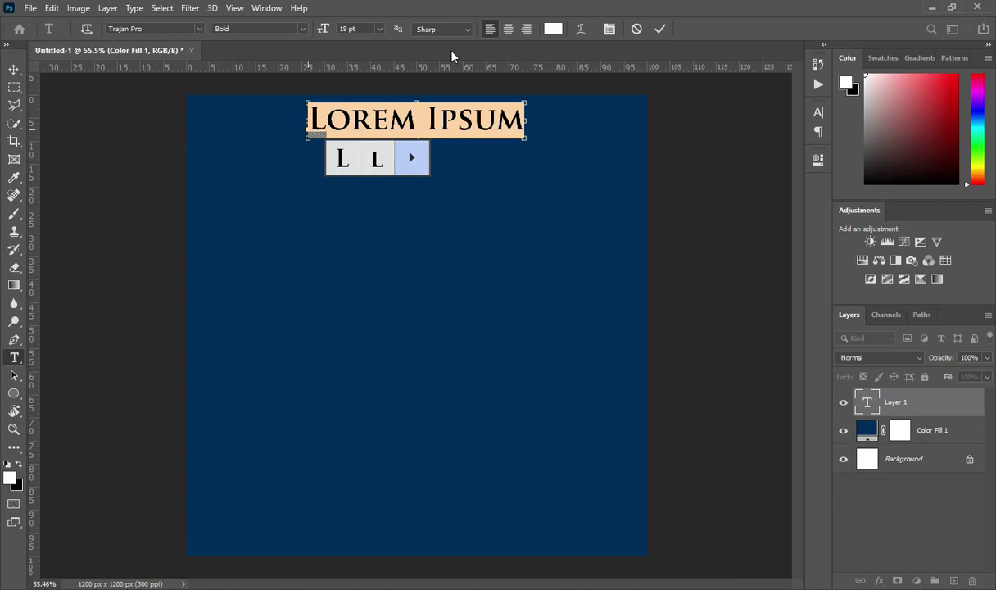
{"action": "left_click", "coordinate": [661, 29]}
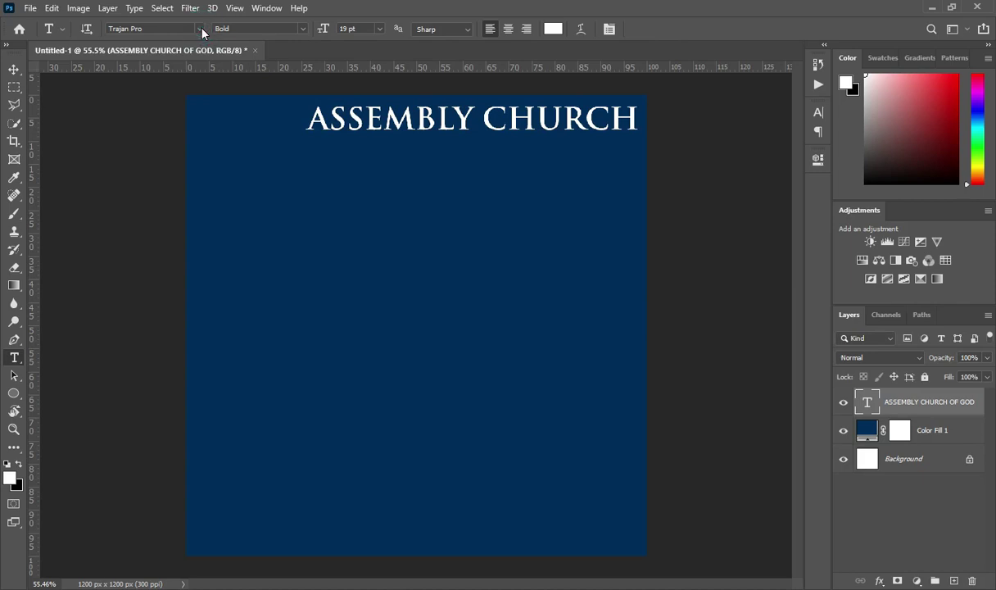
- Set the font of the "ASSEMBLY CHURCH OF GOD" text to Raleway Bold
{"action": "left_click", "coordinate": [201, 29]}
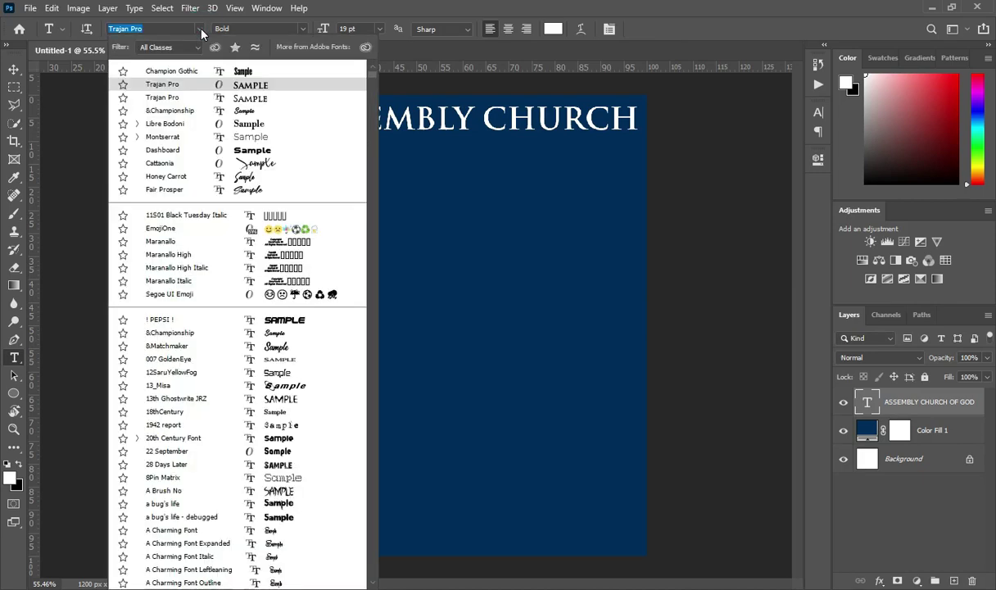
{"action": "type", "text": "ra"}
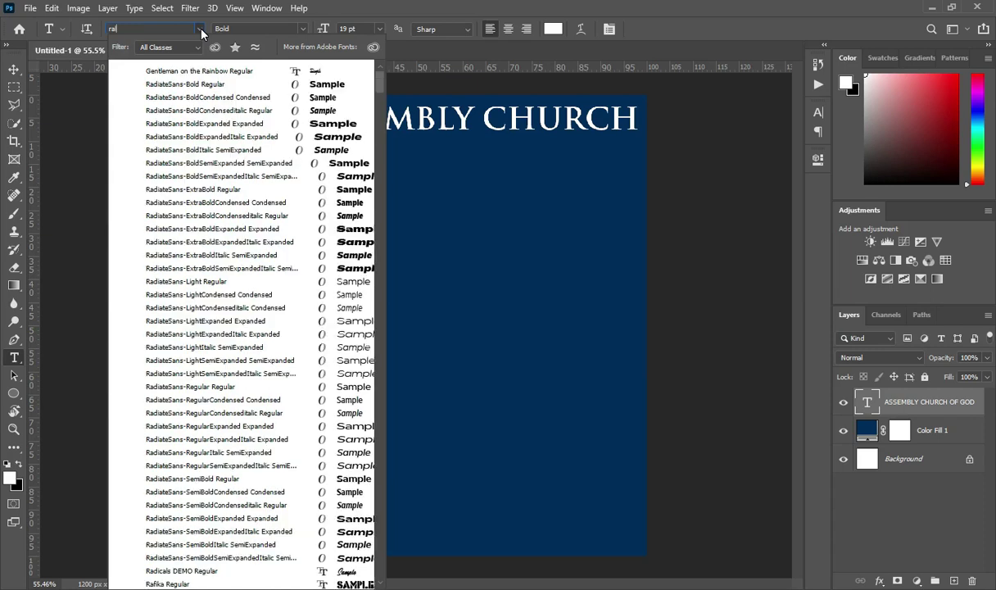
{"action": "type", "text": "le"}
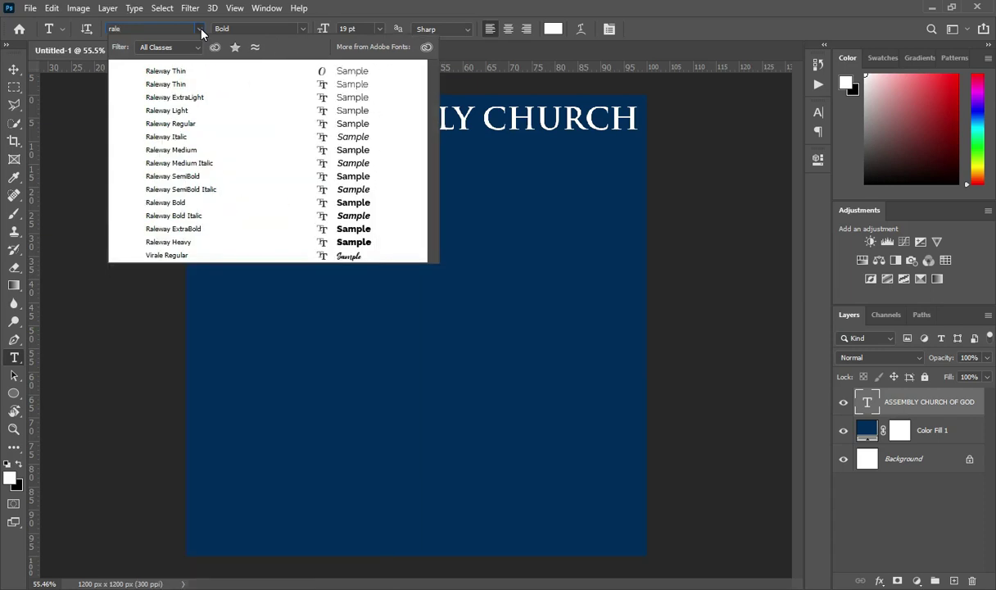
{"action": "type", "text": "w"}
{"action": "key", "text": "Down"}
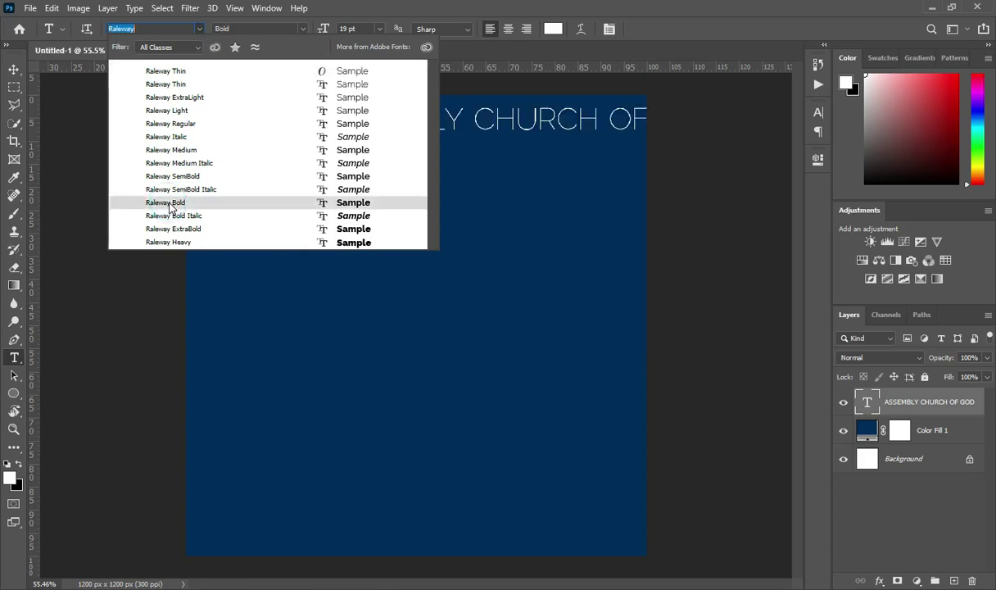
{"action": "left_click", "coordinate": [168, 205]}
- Scale the church name heading down to about 16.9 pt and centre it horizontally on the canvas
{"action": "key", "text": "v"}
{"action": "left_click", "coordinate": [638, 120]}
{"action": "left_click_drag", "start_coordinate": [638, 119], "coordinate": [561, 121]}
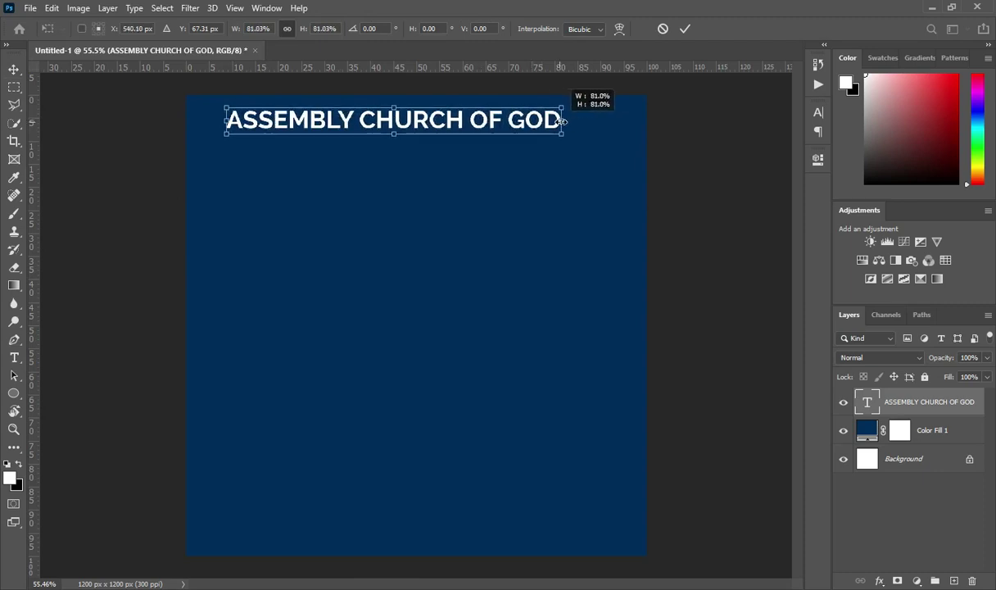
{"action": "key", "text": "Return"}
{"action": "key", "text": "ctrl+a"}
{"action": "left_click", "coordinate": [315, 29]}
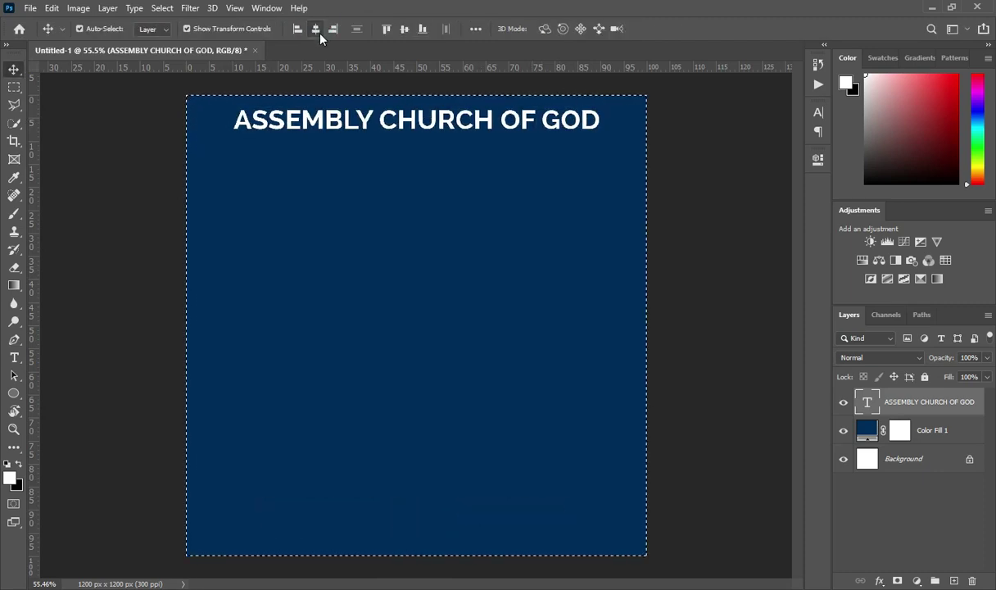
{"action": "key", "text": "d"}
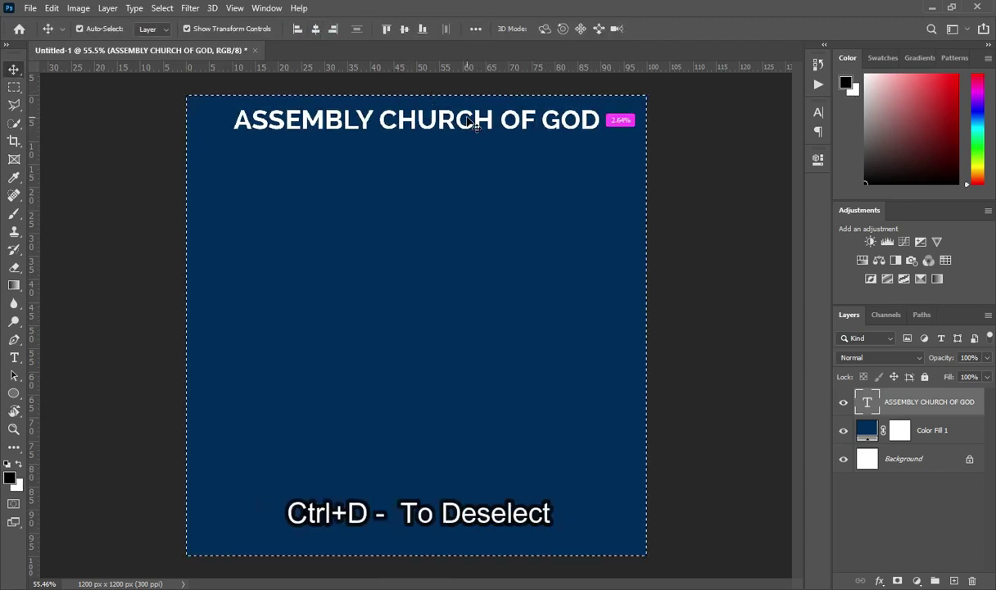
{"action": "key", "text": "ctrl+d"}
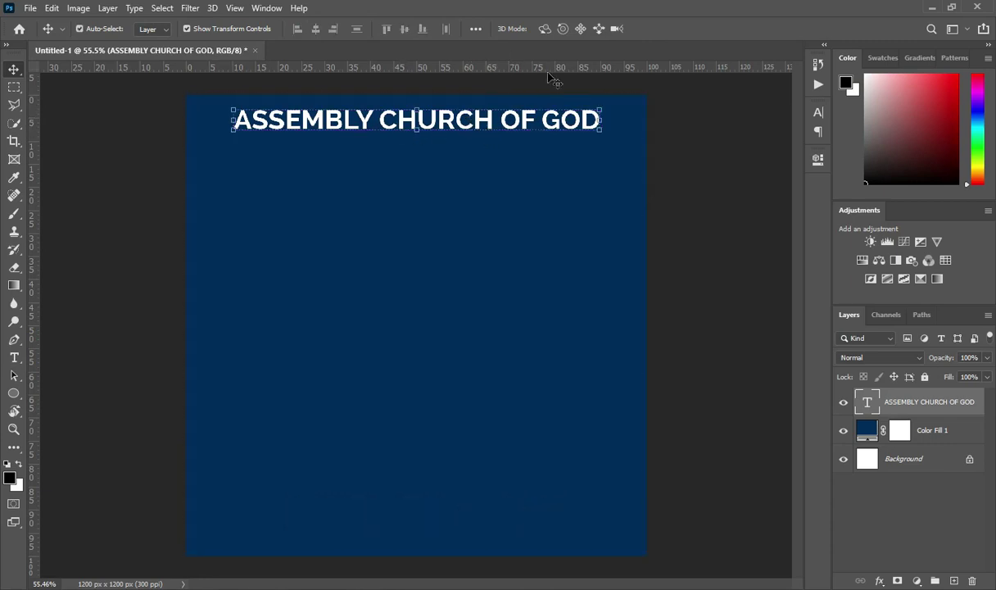
- Duplicate the church name heading directly below itself and replace the copy's text with "PRESENT:" from the Notepad notes
{"action": "left_click_drag", "start_coordinate": [451, 123], "coordinate": [438, 161]}
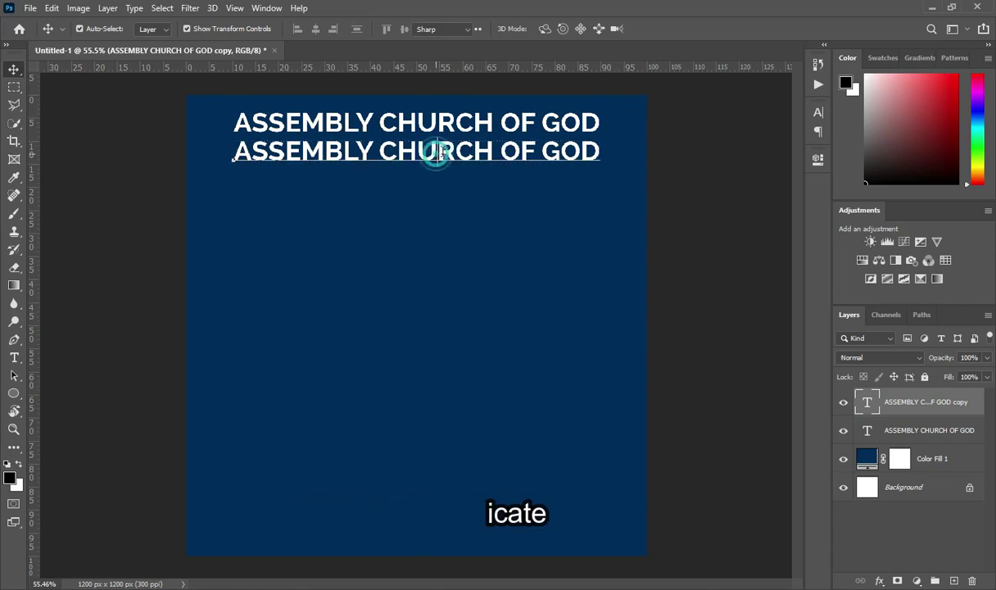
{"action": "double_click", "coordinate": [436, 151]}
{"action": "key", "text": "ctrl+a"}
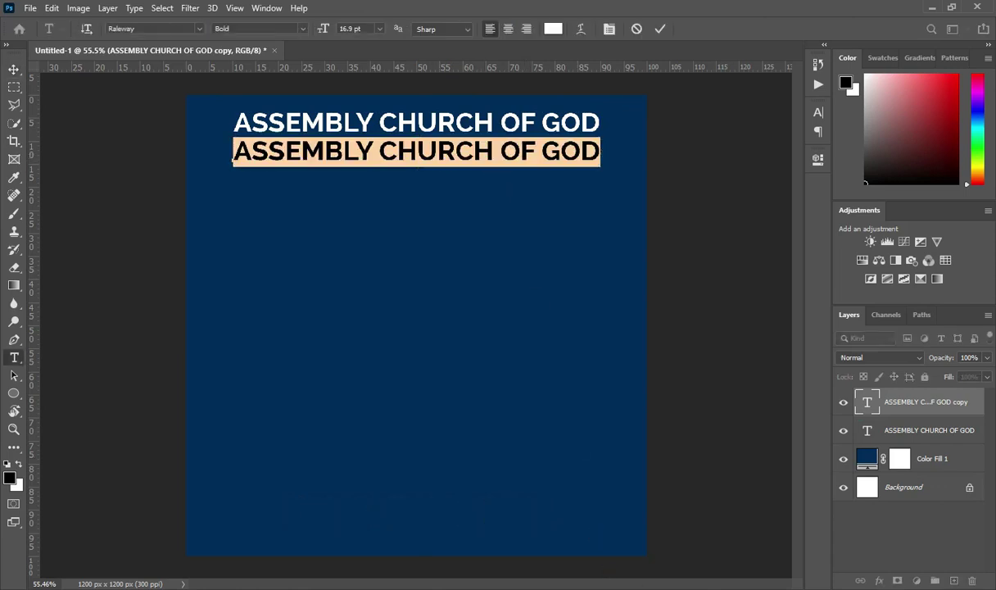
{"action": "key", "text": "alt+Tab"}
{"action": "left_click_drag", "start_coordinate": [87, 251], "coordinate": [132, 252]}
{"action": "key", "text": "ctrl+c"}
{"action": "left_click", "coordinate": [736, 82]}
{"action": "left_click", "coordinate": [362, 155]}
{"action": "key", "text": "ctrl+a"}
{"action": "key", "text": "ctrl+v"}
{"action": "left_click", "coordinate": [661, 30]}
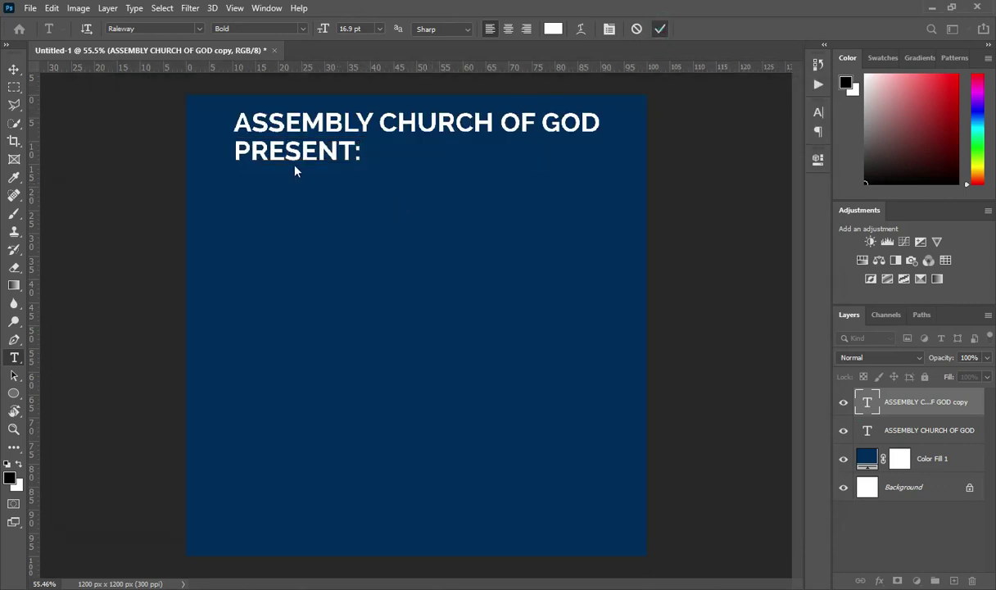
- Scale the "PRESENT:" text down to about 8.68 pt, keeping it aligned with the start of the heading
{"action": "left_click", "coordinate": [14, 69]}
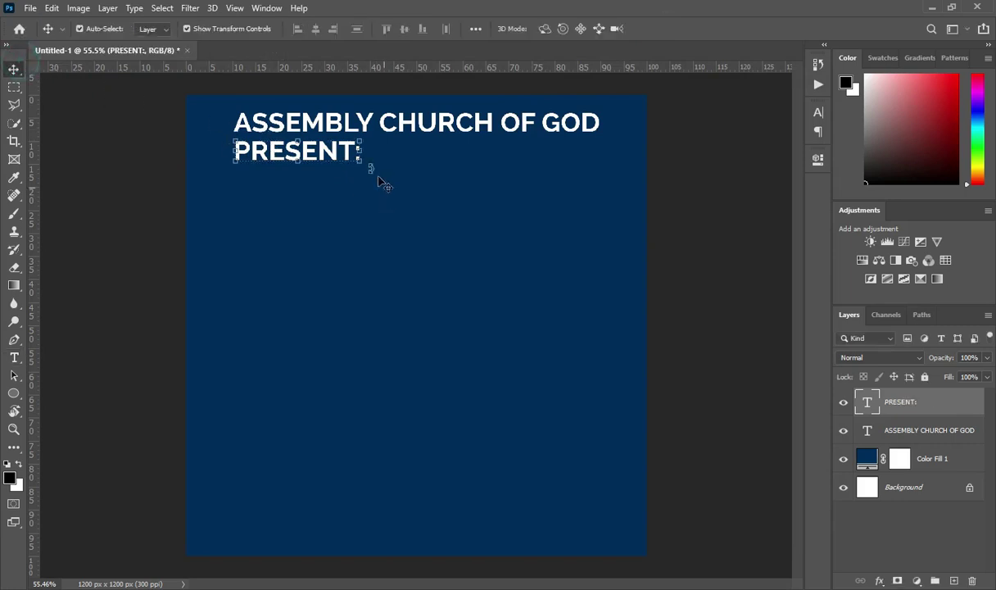
{"action": "left_click_drag", "start_coordinate": [359, 161], "coordinate": [300, 151]}
{"action": "left_click", "coordinate": [686, 29]}
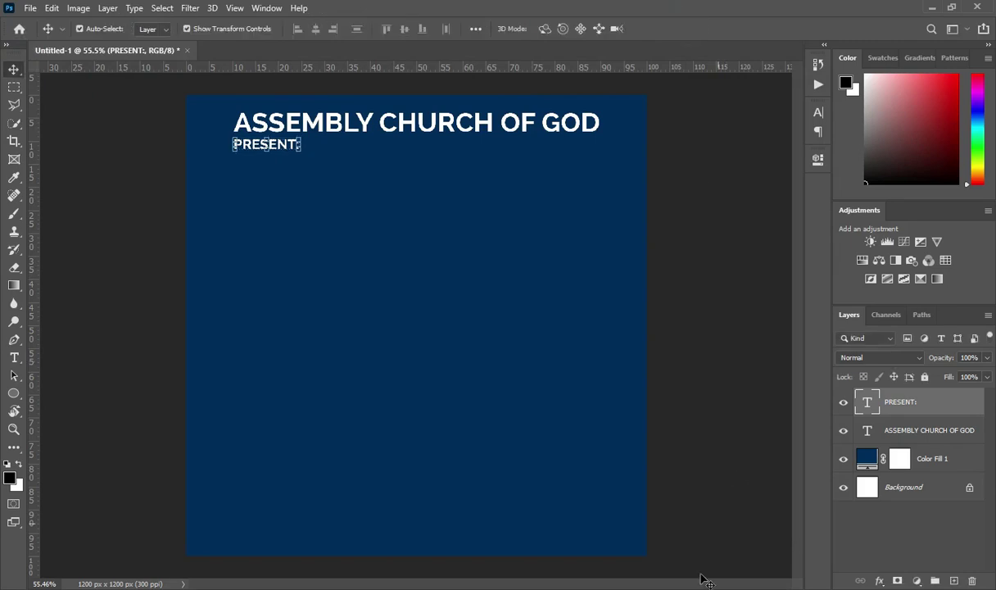
- Colour the "PRESENT:" text with the hex code ffb400 copied from the Notepad notes
{"action": "key", "text": "alt+Tab"}
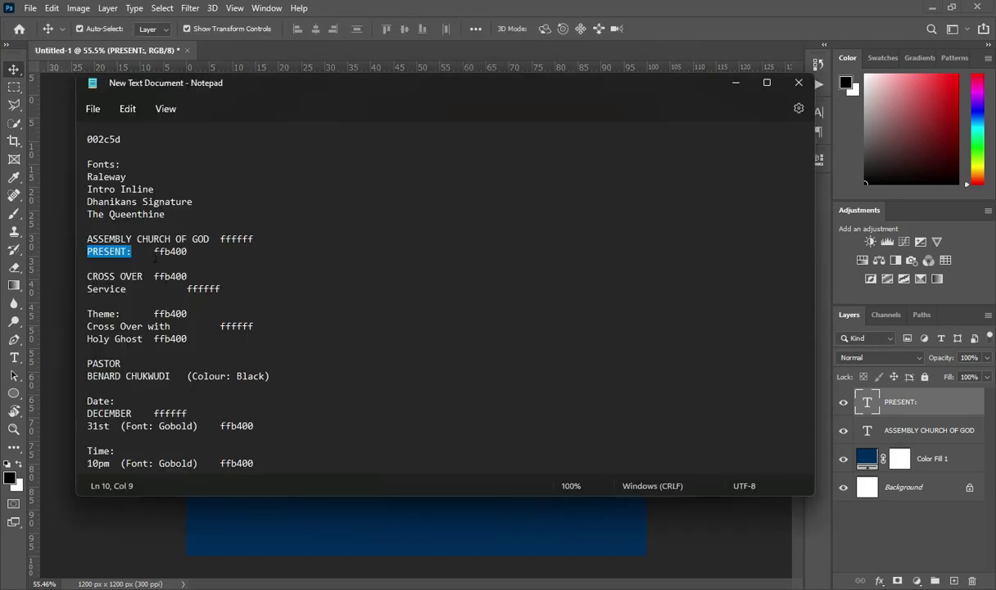
{"action": "left_click_drag", "start_coordinate": [154, 252], "coordinate": [187, 251]}
{"action": "key", "text": "ctrl+c"}
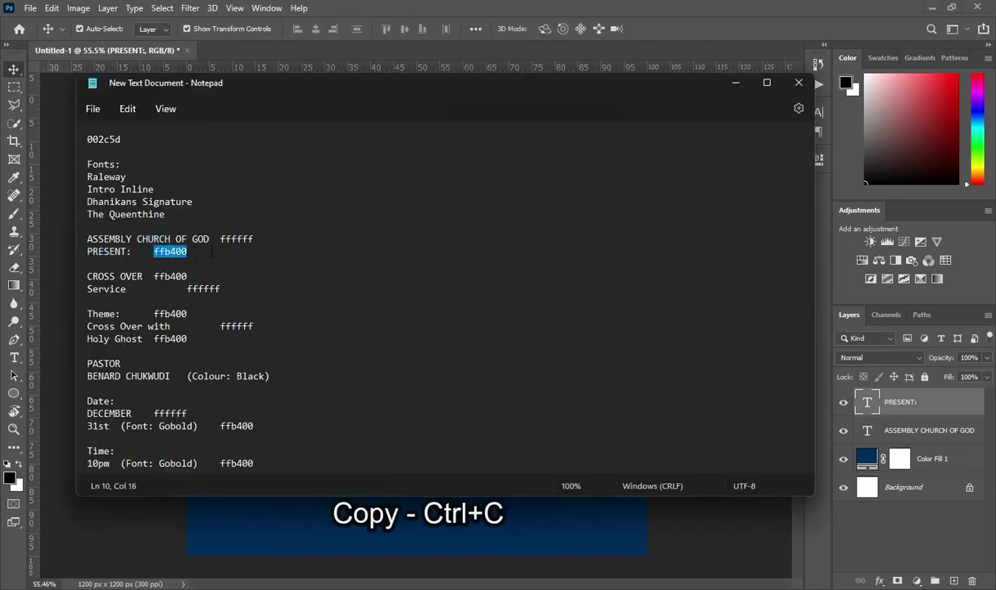
{"action": "left_click", "coordinate": [735, 83]}
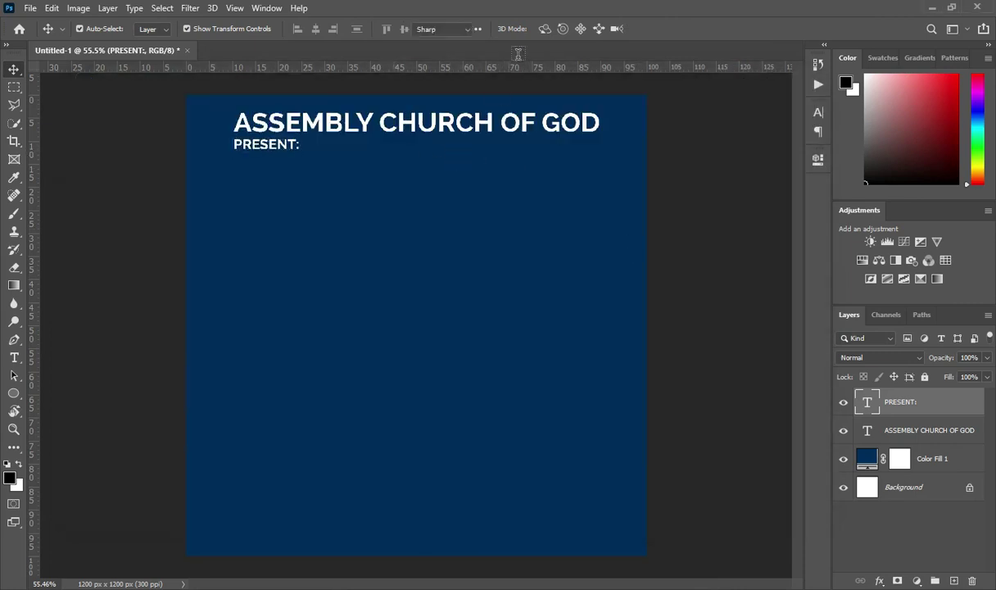
{"action": "key", "text": "t"}
{"action": "left_click", "coordinate": [553, 30]}
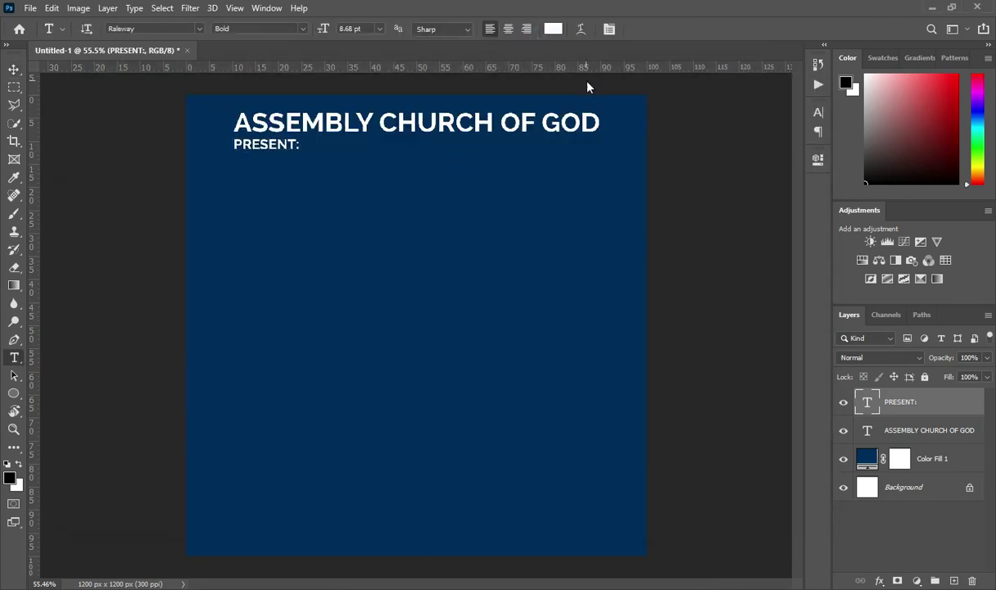
{"action": "key", "text": "ctrl+v"}
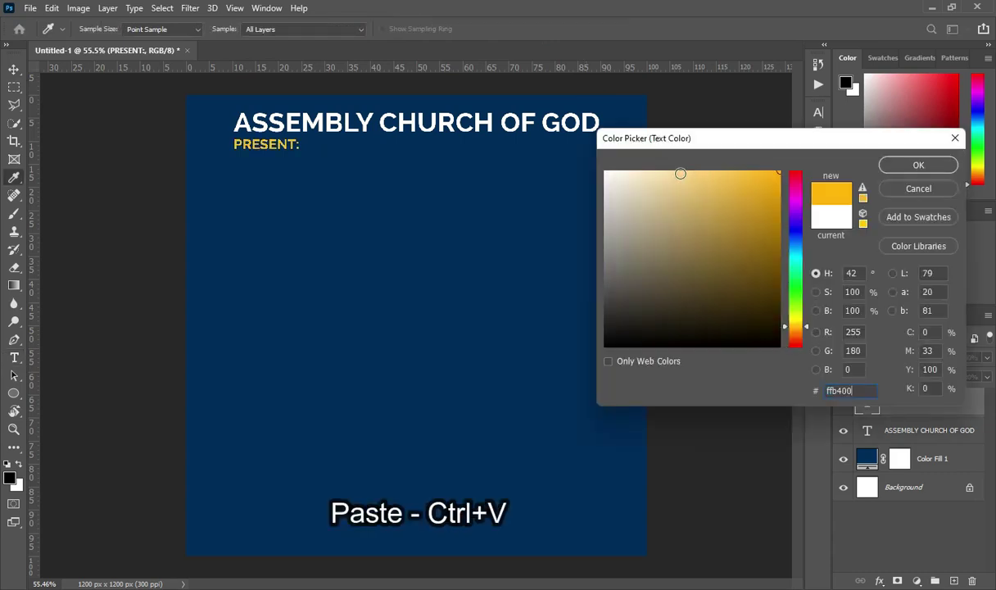
{"action": "left_click", "coordinate": [918, 164]}
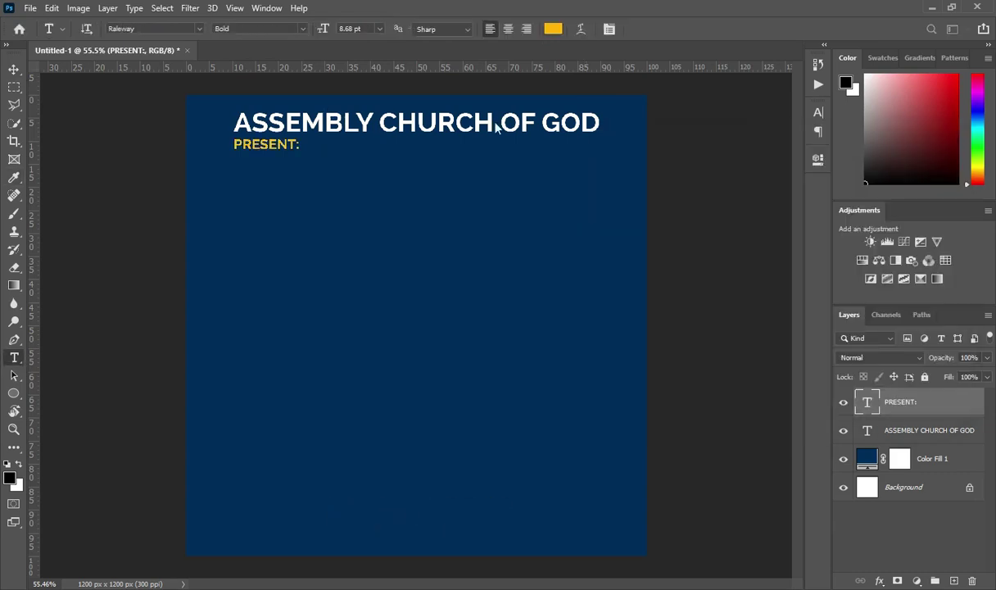
- Widen the letter tracking of the "PRESENT:" text to 740
{"action": "left_click", "coordinate": [817, 113]}
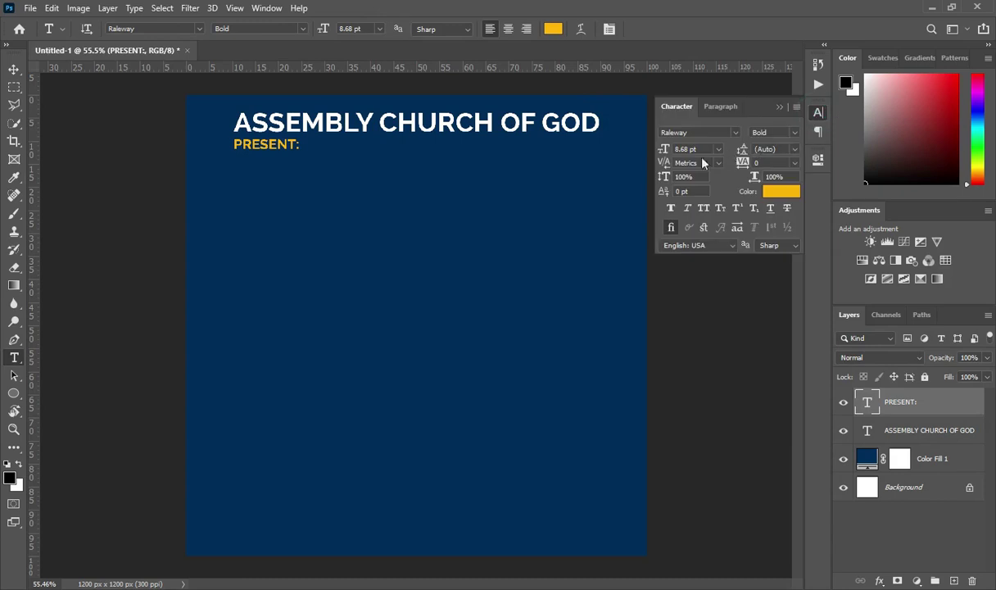
{"action": "left_click_drag", "start_coordinate": [743, 163], "coordinate": [752, 162]}
{"action": "key", "text": "Return"}
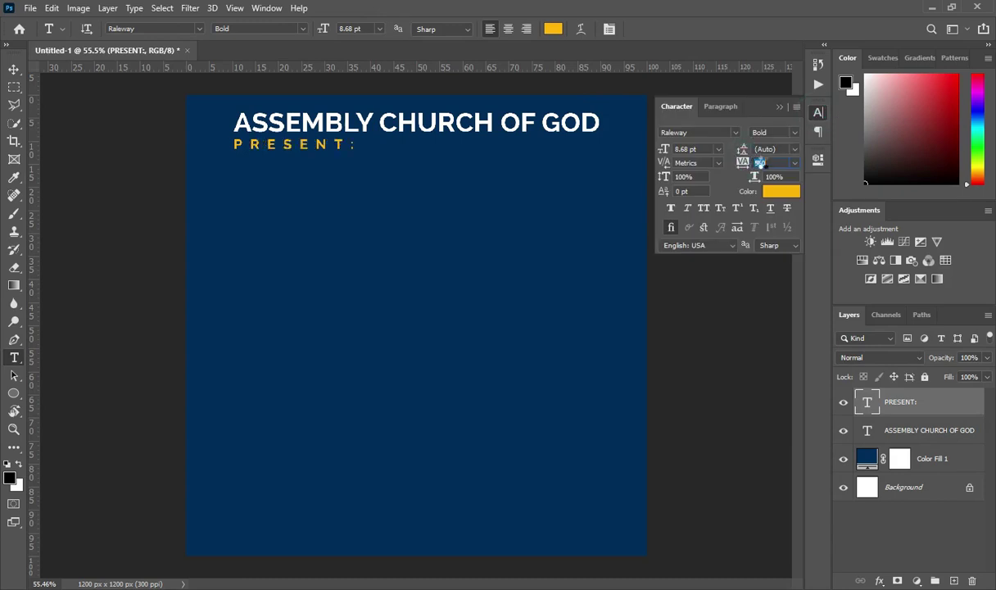
{"action": "key", "text": "Up"}
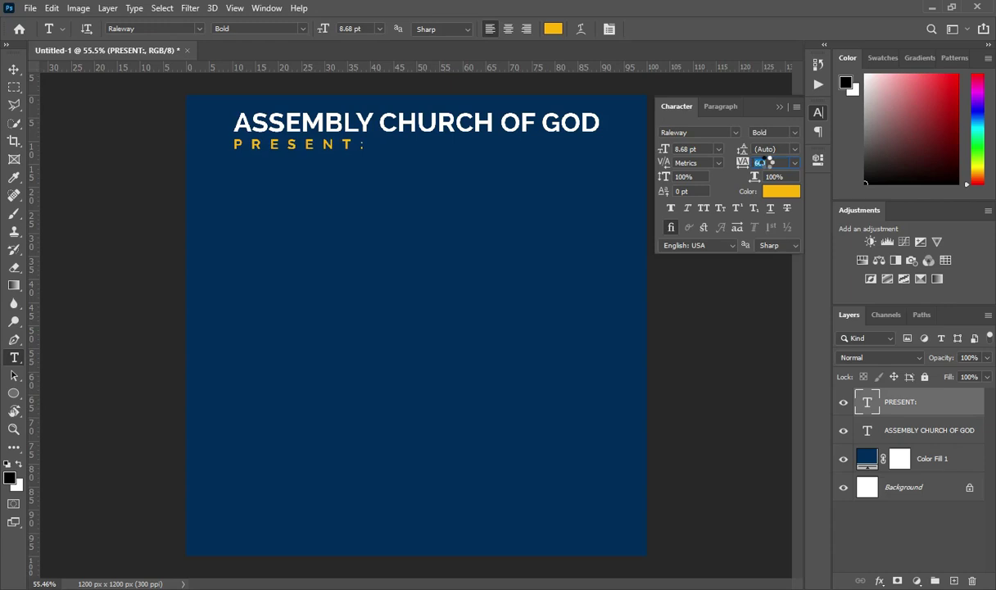
{"action": "key", "text": "Up"}
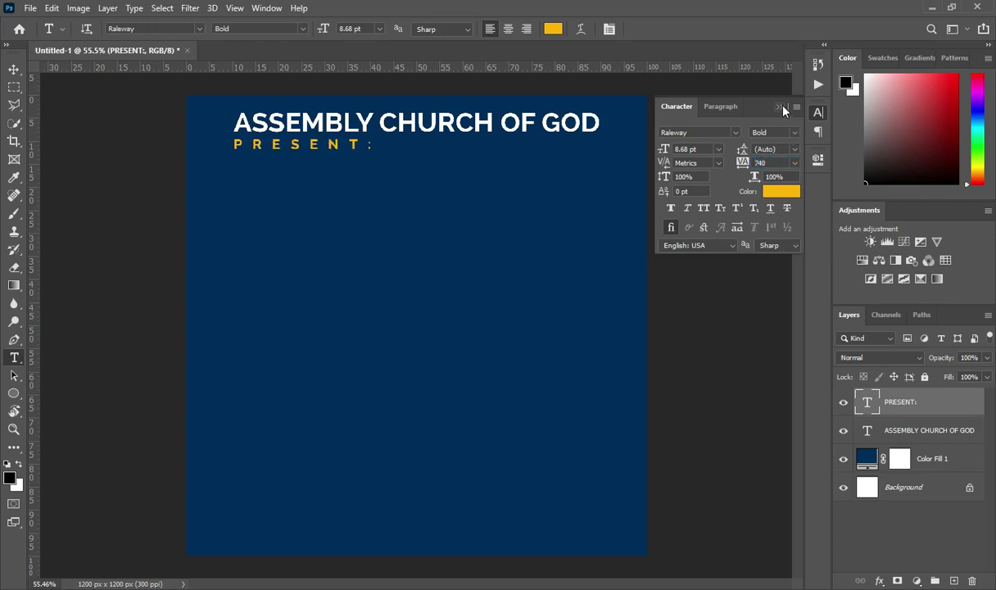
{"action": "left_click", "coordinate": [780, 108]}
- Centre the "PRESENT:" text horizontally on the whole canvas, then clear the selection
{"action": "left_click", "coordinate": [14, 69]}
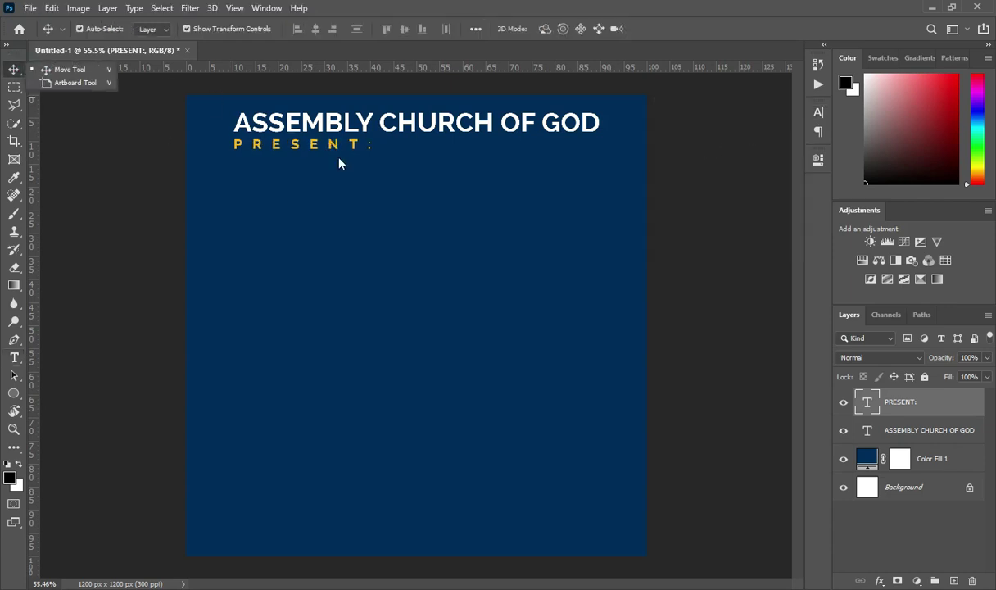
{"action": "key", "text": "ctrl+a"}
{"action": "key", "text": "ctrl"}
{"action": "key", "text": "ctrl+a"}
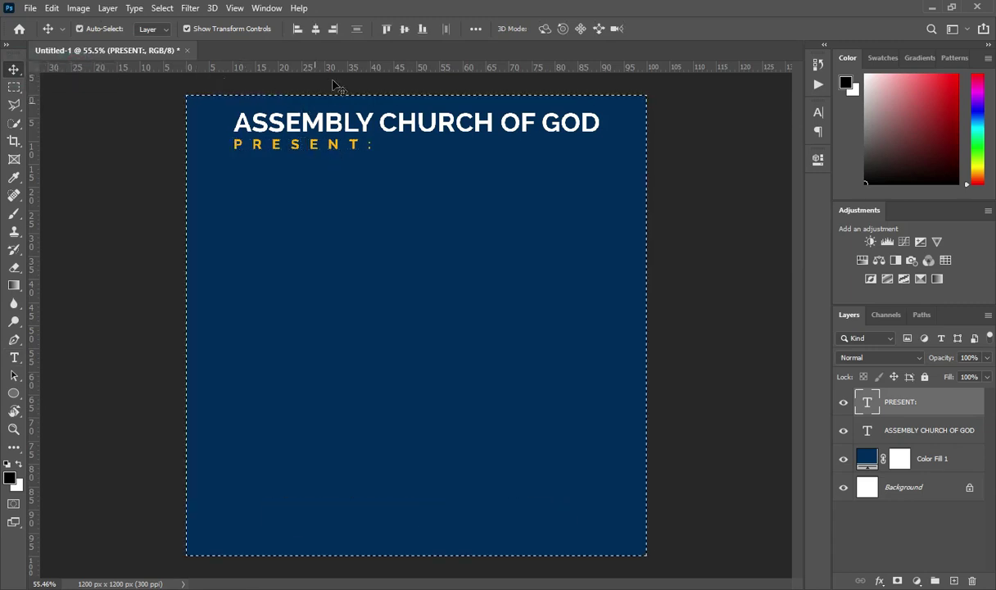
{"action": "left_click", "coordinate": [315, 29]}
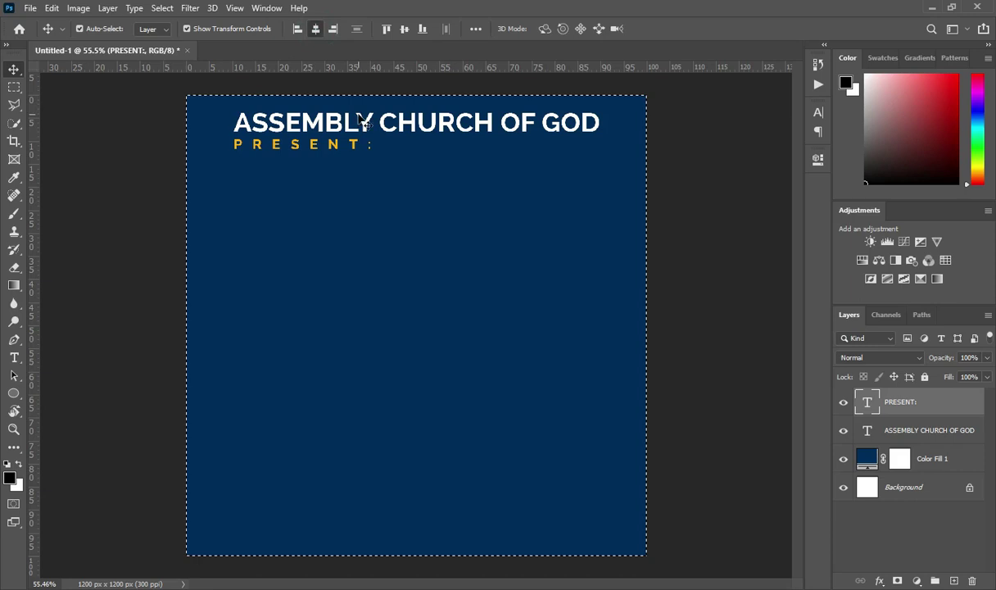
{"action": "key", "text": "ctrl+d"}
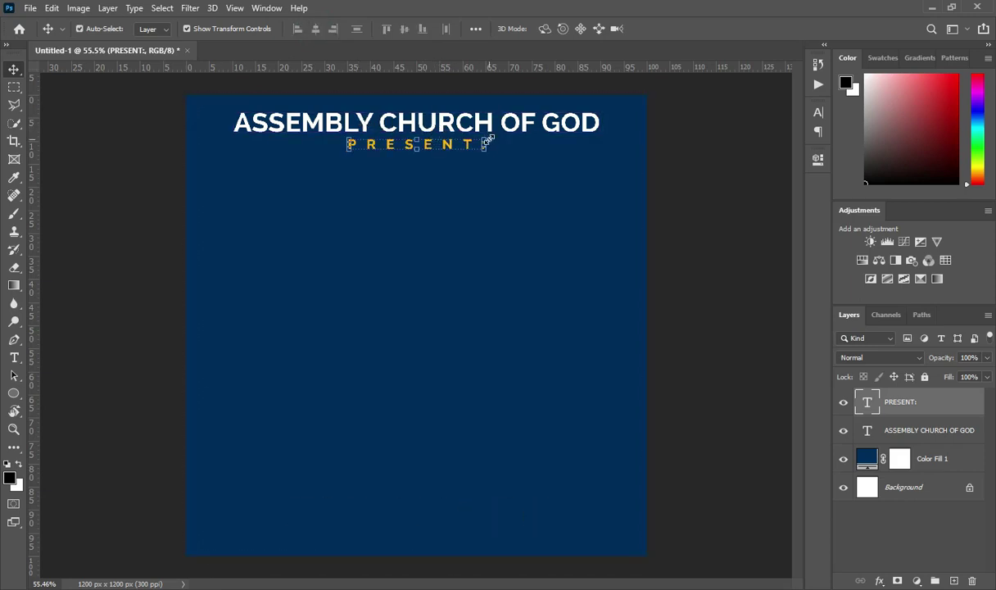
- Nudge the "PRESENT:" text down slightly to leave a clearer gap beneath the church name heading
{"action": "key", "text": "Down"}
{"action": "key", "text": "Down"}
{"action": "key", "text": "Down"}
{"action": "key", "text": "Down"}
{"action": "key", "text": "Down"}
{"action": "key", "text": "Down"}
{"action": "key", "text": "Down"}
{"action": "key", "text": "Down"}
{"action": "key", "text": "Down"}
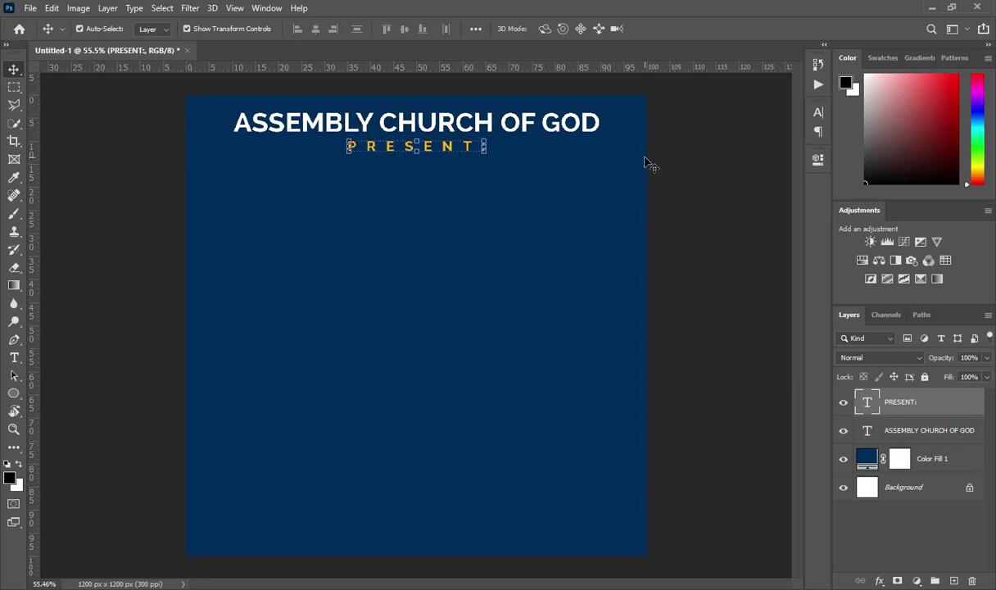
{"action": "key", "text": "Down"}
{"action": "key", "text": "Down"}
{"action": "key", "text": "Down"}
{"action": "key", "text": "Down"}
{"action": "key", "text": "Down"}
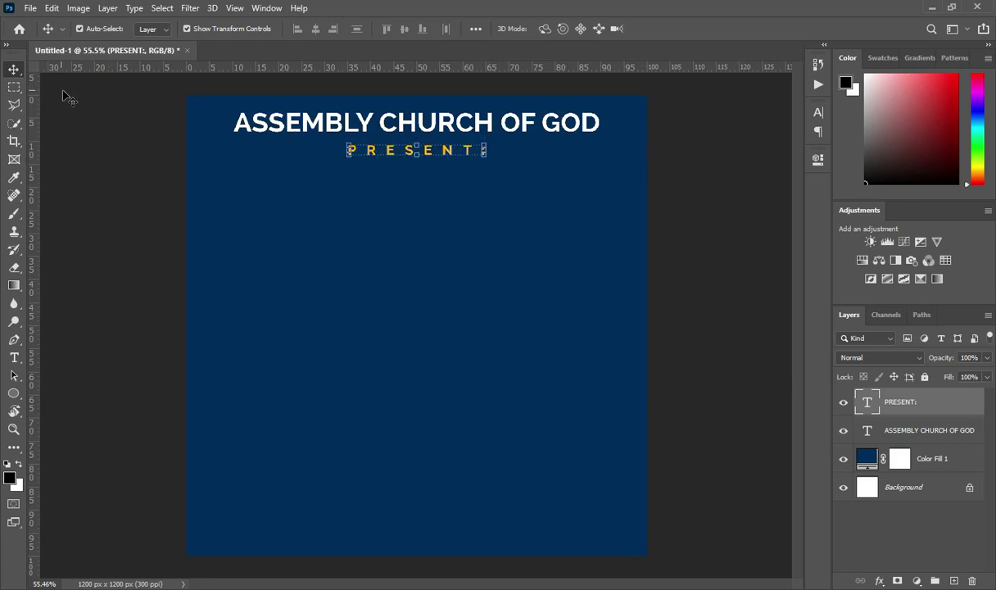
{"action": "left_click", "coordinate": [654, 223]}
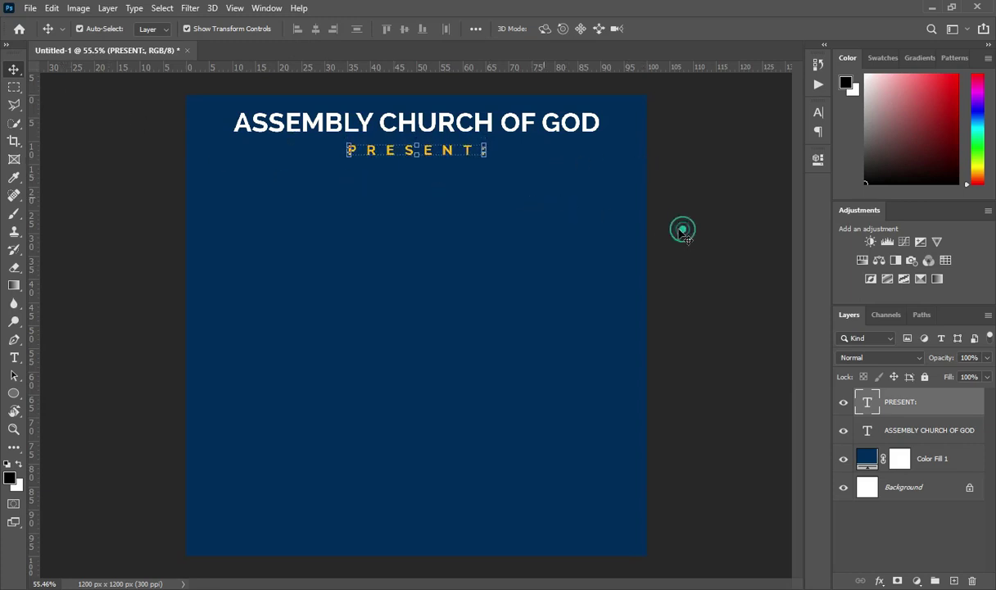
- Place the orange cave-and-cross image from the Cross Over folder directly above Color Fill 1, enlarged to cover the whole canvas
{"action": "left_click", "coordinate": [418, 296]}
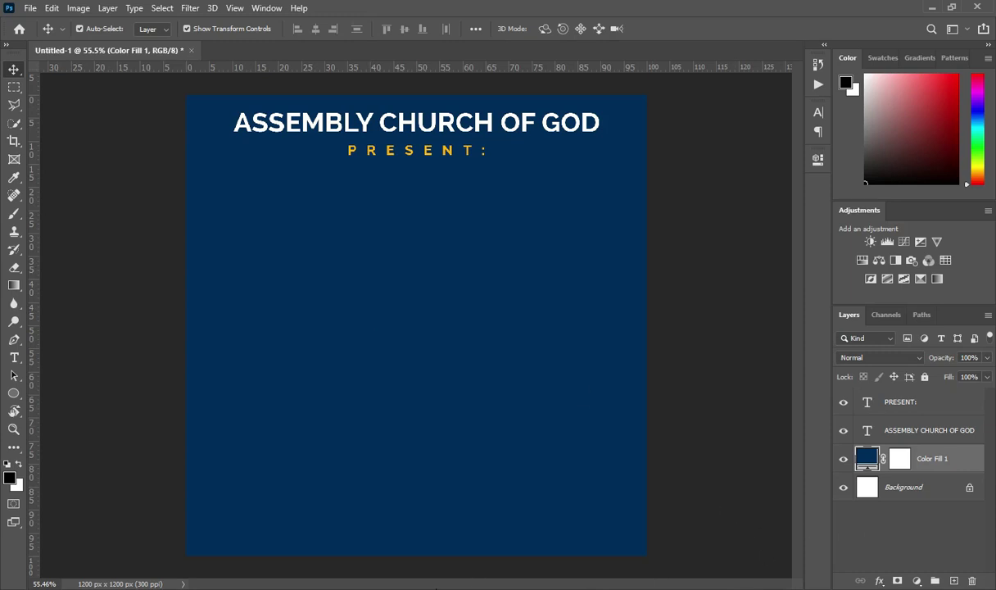
{"action": "key", "text": "alt+Tab"}
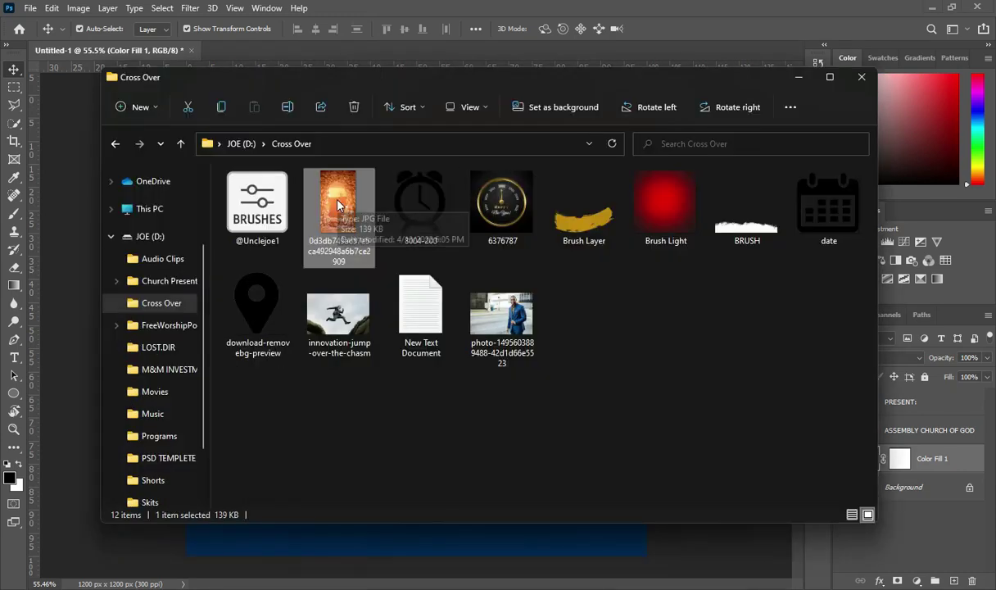
{"action": "left_click_drag", "start_coordinate": [338, 205], "coordinate": [309, 225]}
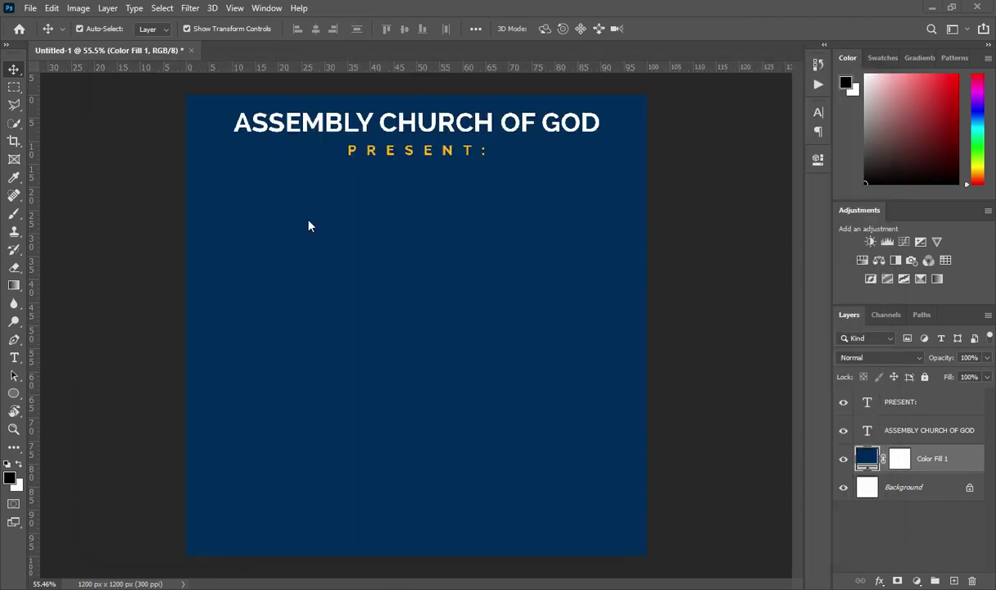
{"action": "left_click_drag", "start_coordinate": [388, 223], "coordinate": [388, 224]}
{"action": "left_click_drag", "start_coordinate": [547, 327], "coordinate": [702, 303]}
{"action": "left_click_drag", "start_coordinate": [287, 325], "coordinate": [174, 316]}
{"action": "left_click_drag", "start_coordinate": [336, 319], "coordinate": [326, 240]}
{"action": "left_click", "coordinate": [662, 29]}
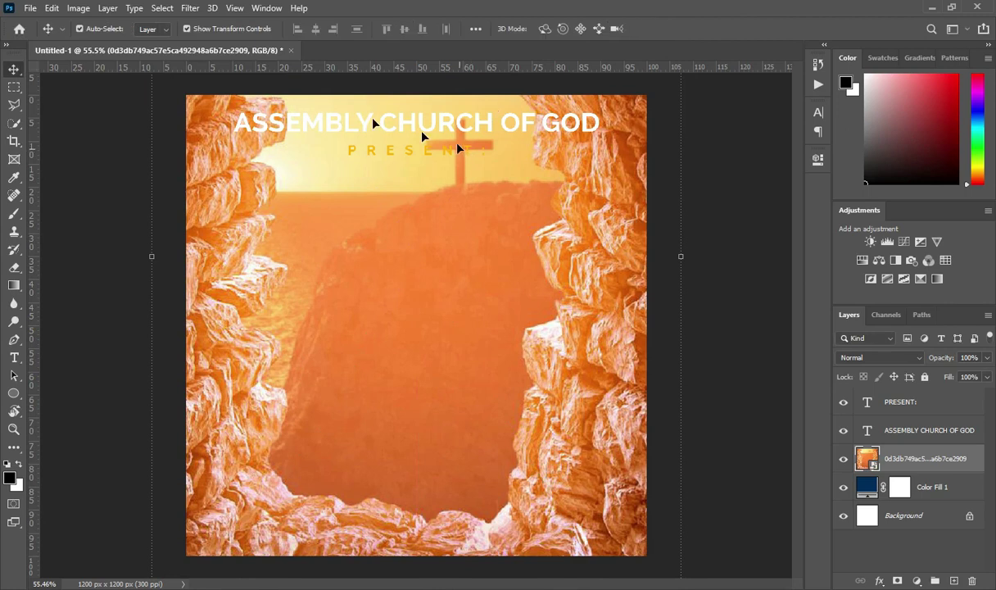
- Apply a Gaussian Blur with a radius of about 13.9 pixels to the cave-and-cross image
{"action": "left_click", "coordinate": [195, 9]}
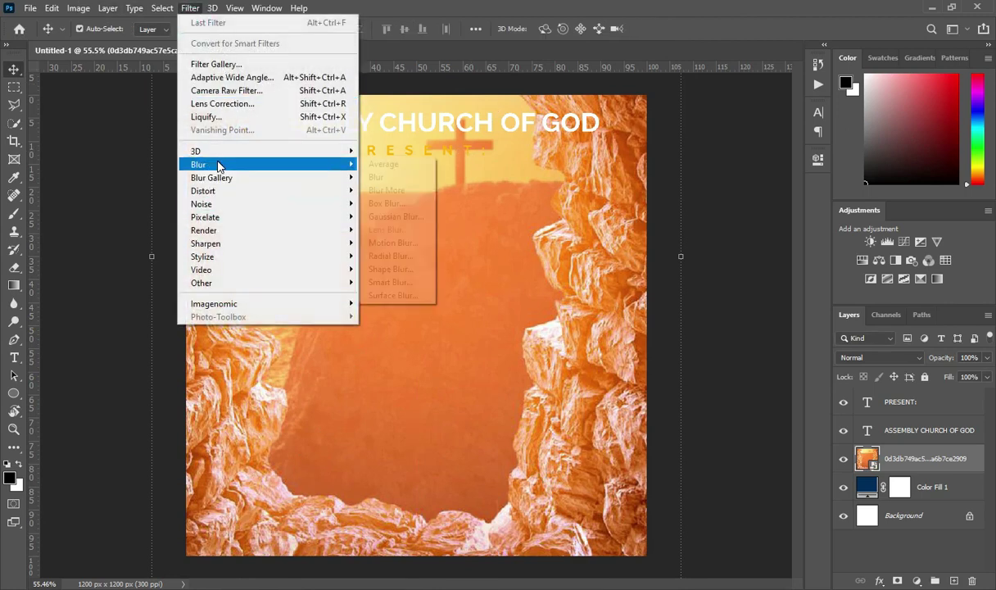
{"action": "mouse_move", "coordinate": [218, 165]}
{"action": "left_click", "coordinate": [397, 220]}
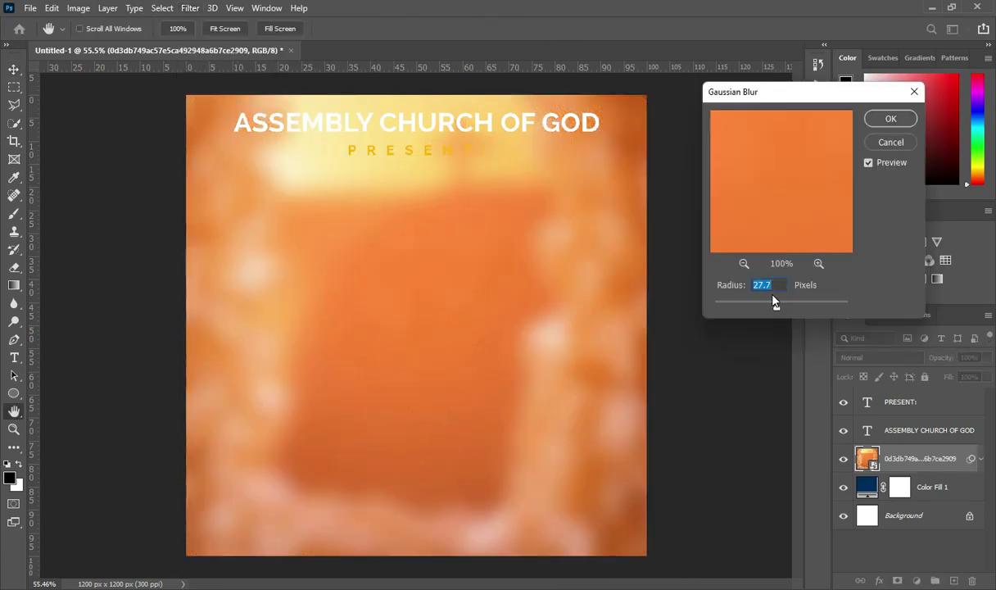
{"action": "mouse_move", "coordinate": [773, 301]}
{"action": "left_mouse_down"}
{"action": "mouse_move", "coordinate": [718, 302]}
{"action": "mouse_move", "coordinate": [773, 300]}
{"action": "left_mouse_up"}
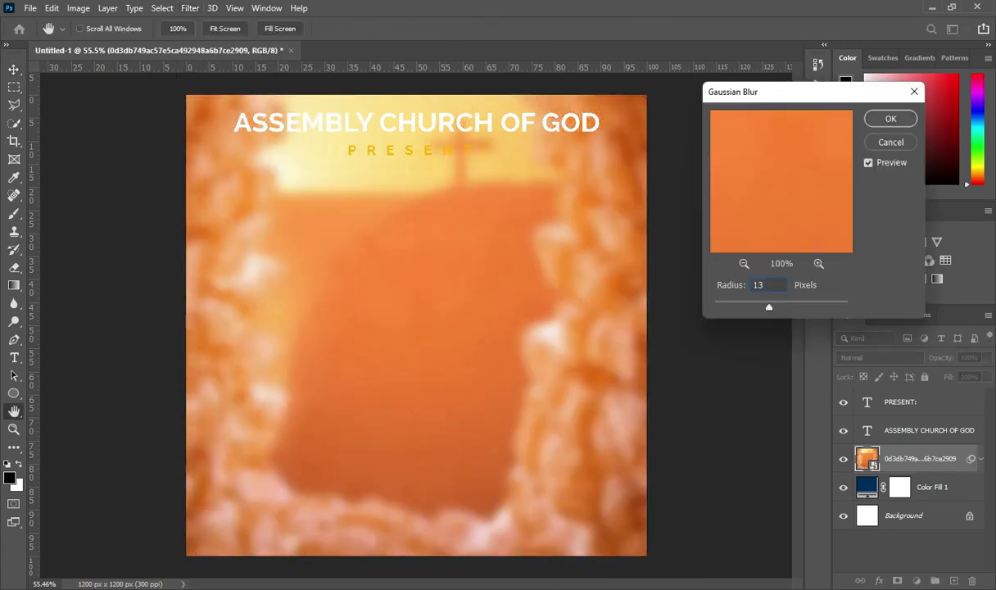
{"action": "type", "text": ".9"}
{"action": "left_click", "coordinate": [887, 117]}
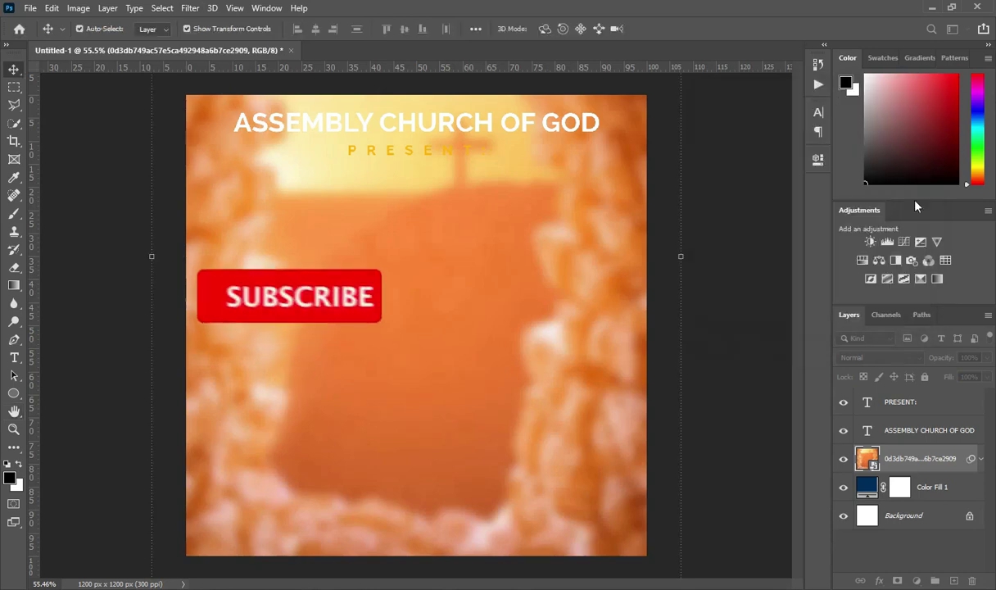
- Set the blurred cave-and-cross image's blend mode to Subtract and deselect the layer
{"action": "left_click", "coordinate": [877, 357]}
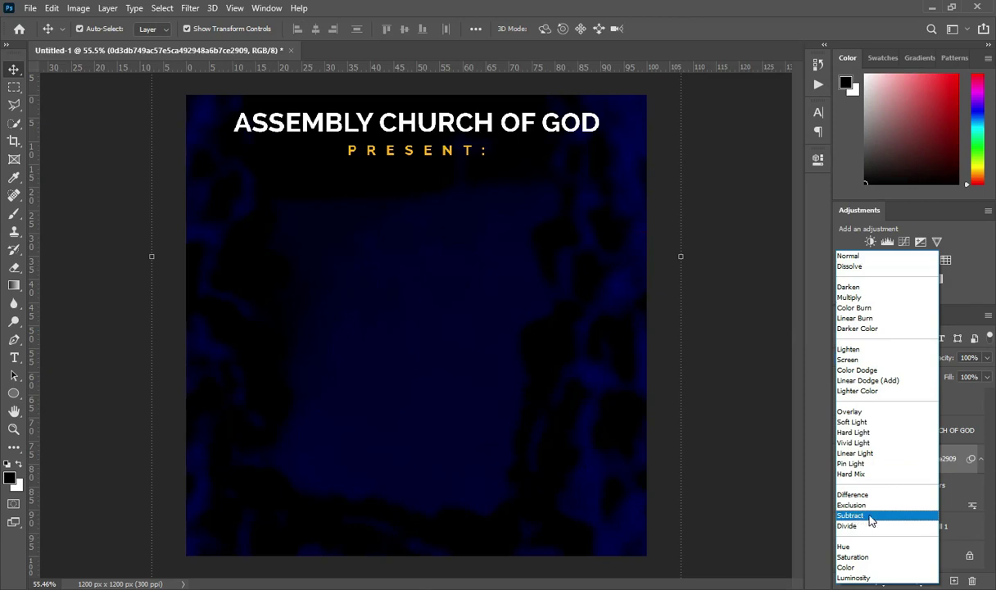
{"action": "left_click", "coordinate": [872, 518]}
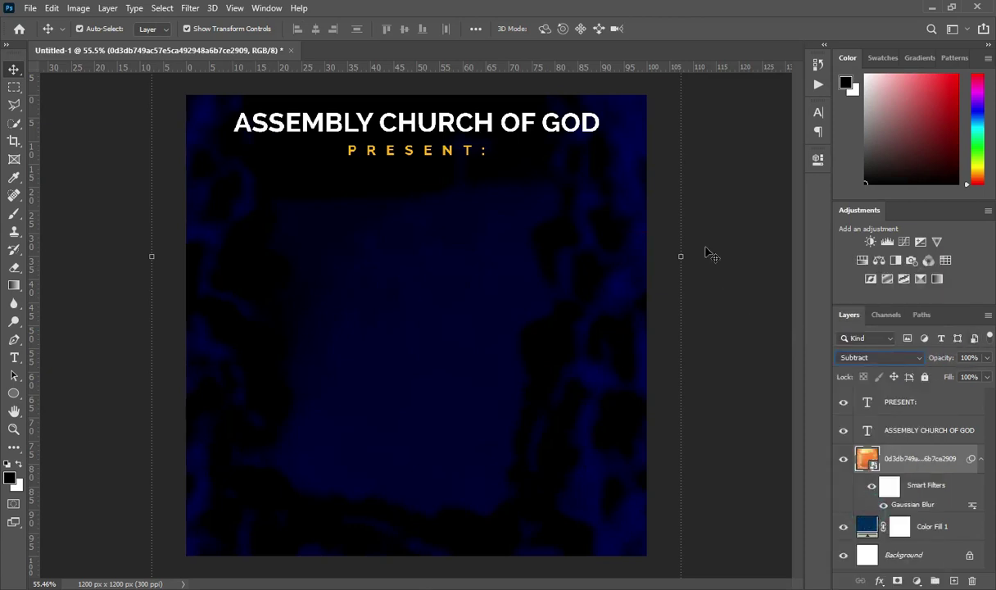
{"action": "left_click", "coordinate": [93, 153]}
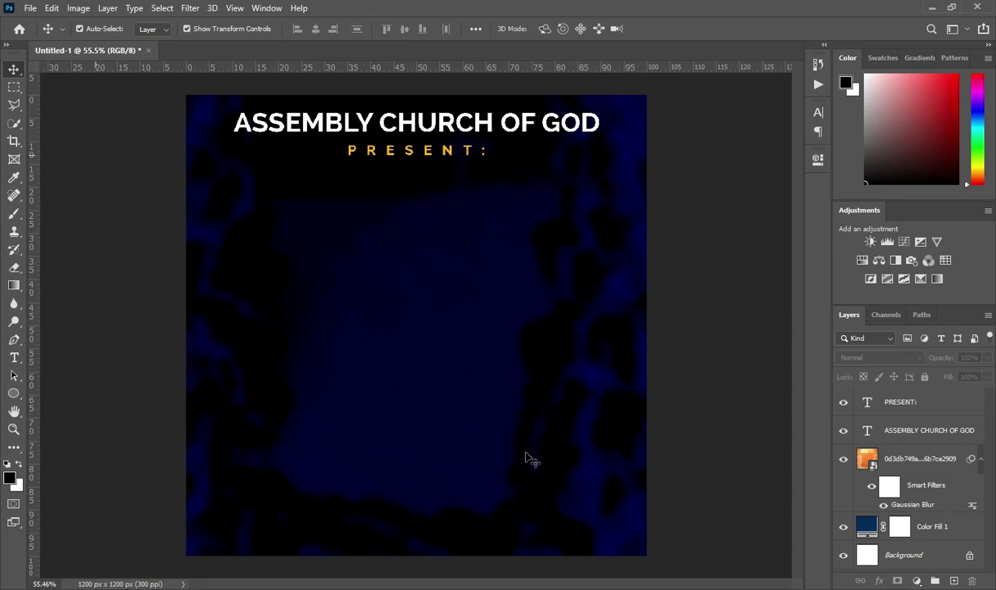
- Place the 6376787 clock image at canvas size and move its layer beneath the two text layers
{"action": "left_click", "coordinate": [502, 205]}
{"action": "left_click_drag", "start_coordinate": [502, 209], "coordinate": [442, 326]}
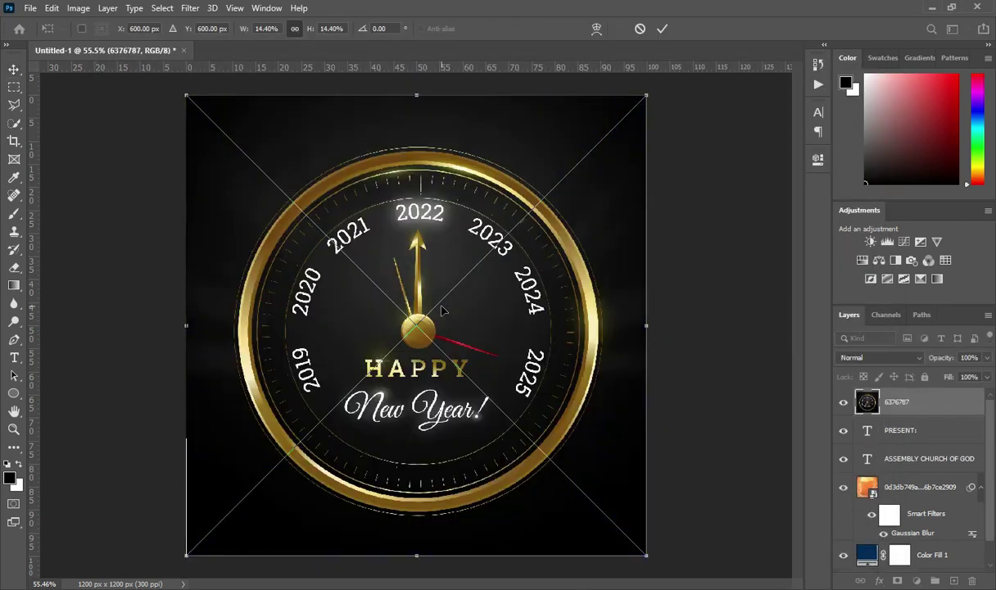
{"action": "left_click", "coordinate": [662, 28]}
{"action": "left_click_drag", "start_coordinate": [935, 402], "coordinate": [927, 472]}
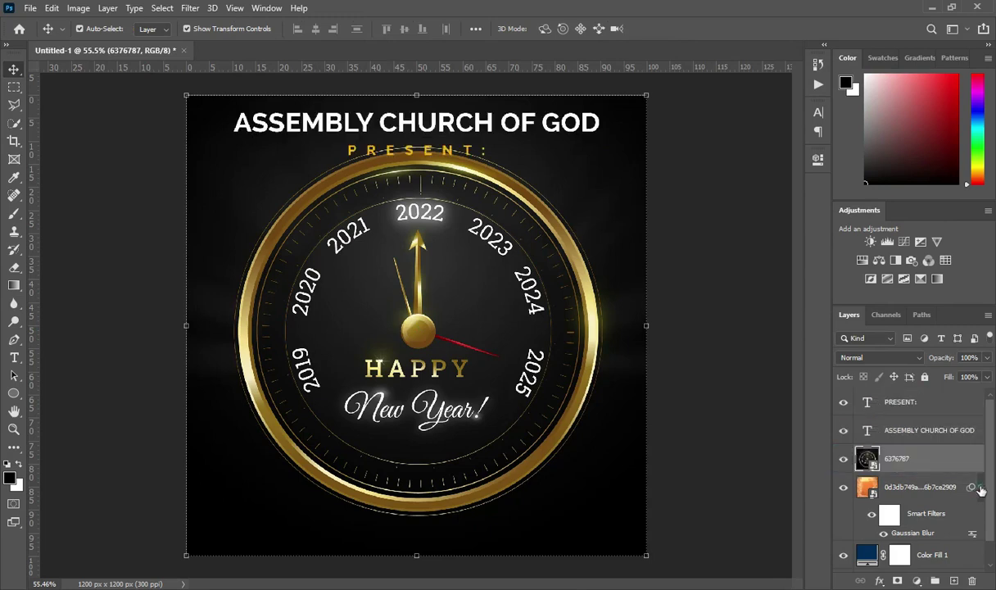
- Blend the clock image into the background with the Screen mode at 6% opacity
{"action": "left_click", "coordinate": [874, 357]}
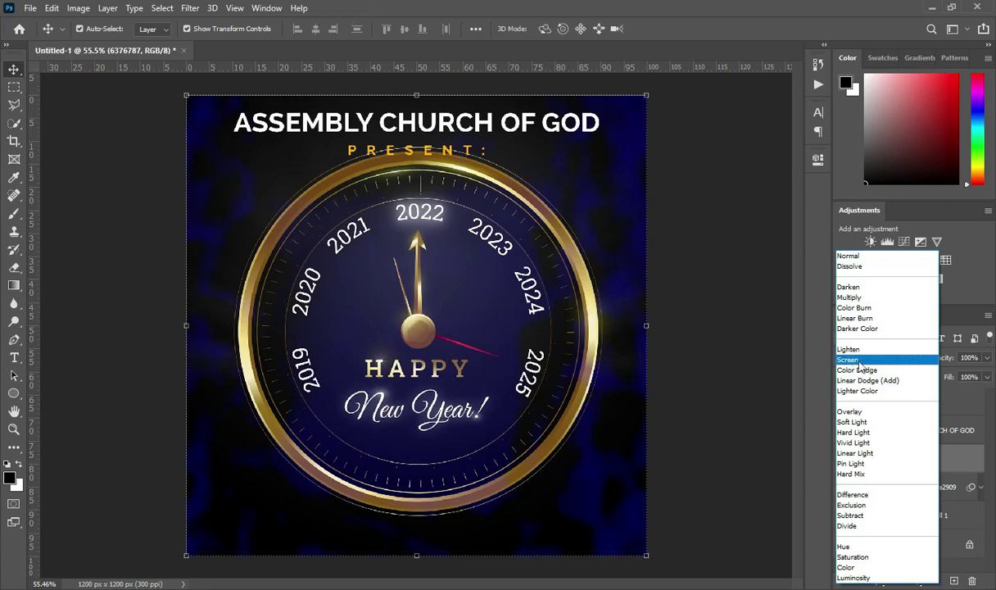
{"action": "left_click", "coordinate": [863, 360]}
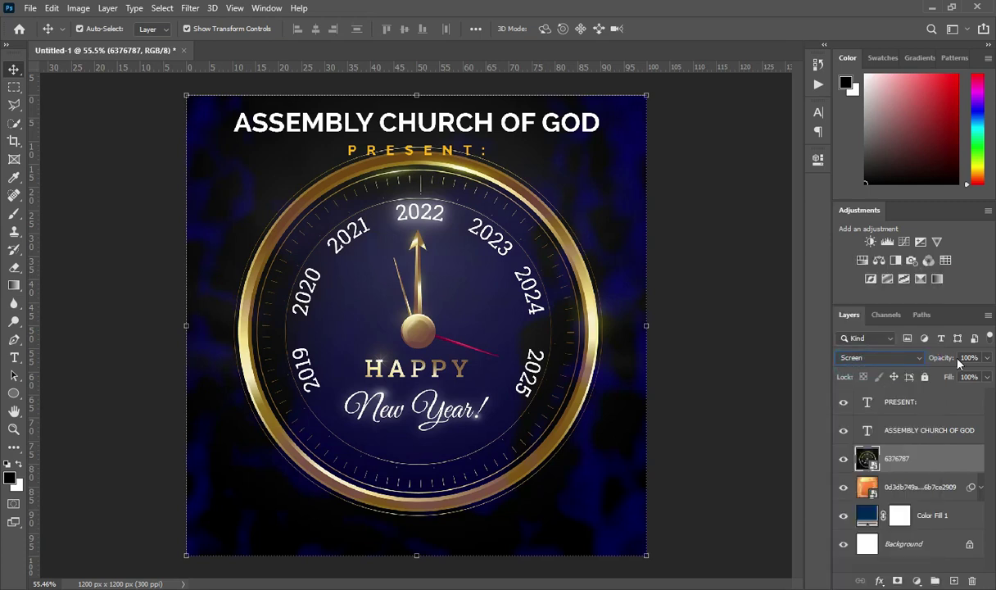
{"action": "left_click", "coordinate": [965, 357]}
{"action": "type", "text": "4"}
{"action": "left_click", "coordinate": [973, 358]}
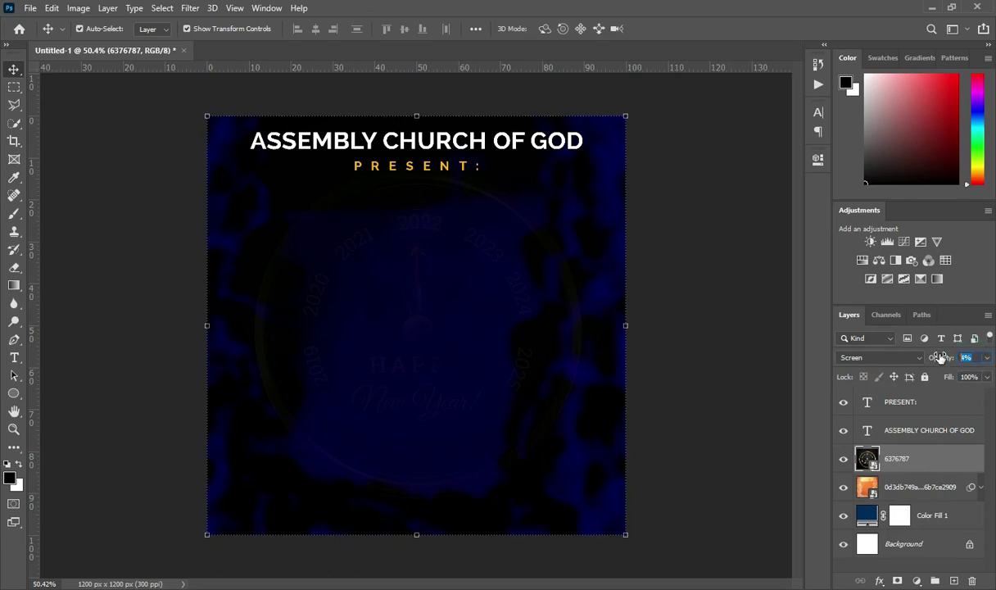
{"action": "type", "text": "7"}
{"action": "left_click_drag", "start_coordinate": [944, 359], "coordinate": [942, 360]}
{"action": "left_click", "coordinate": [725, 327]}
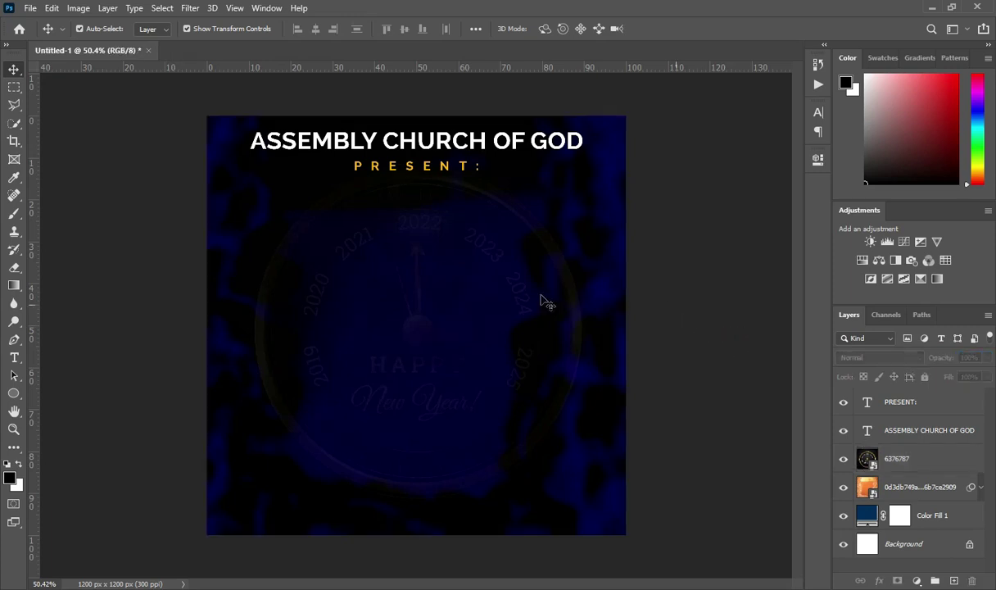
{"action": "left_click", "coordinate": [459, 286]}
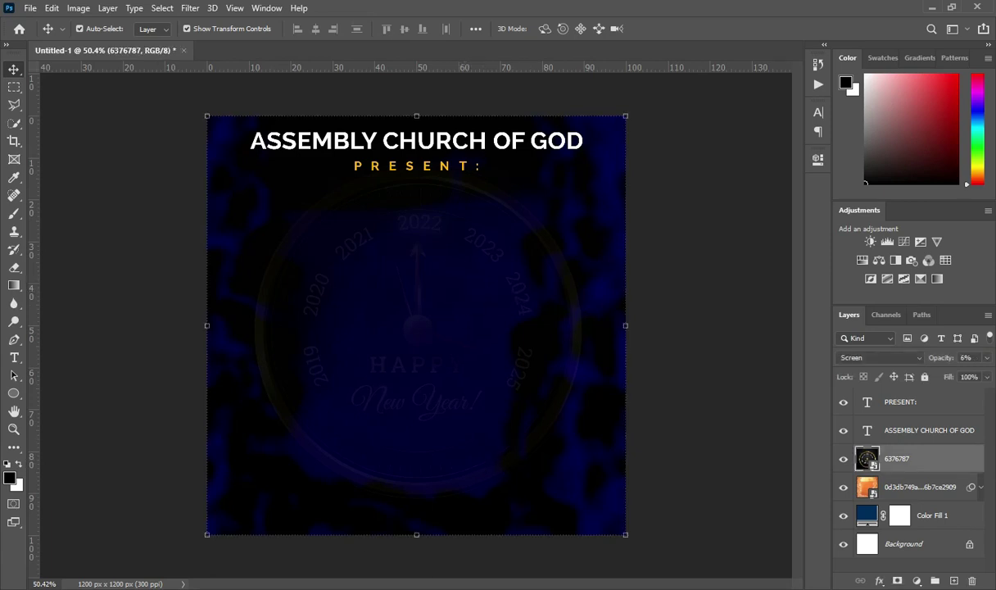
- Place the innovation-jump-over-the-chasm image beneath the text layers, enlarge it beyond the canvas width and shift it upward
{"action": "key", "text": "alt+Tab"}
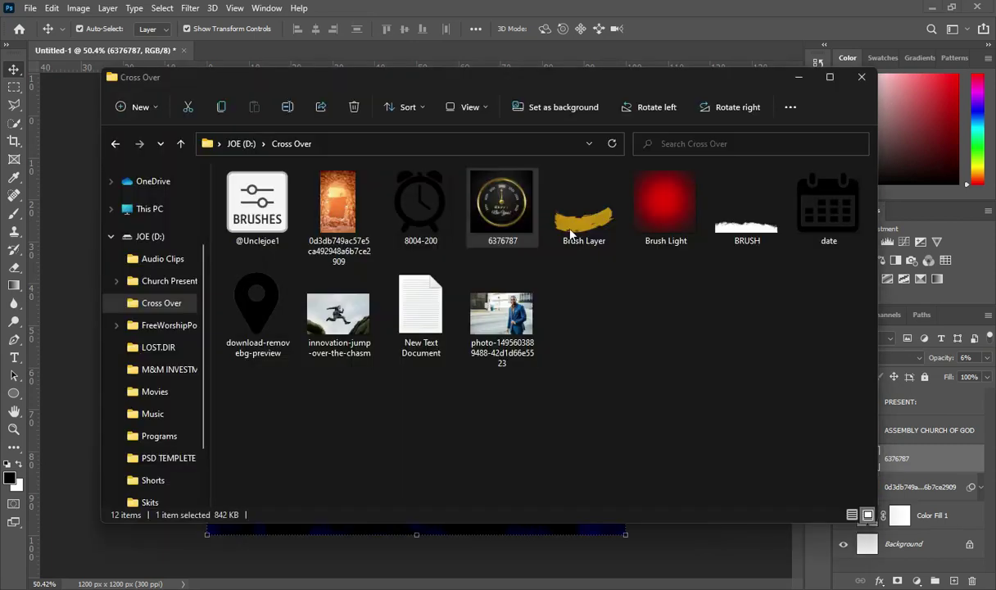
{"action": "left_click_drag", "start_coordinate": [338, 314], "coordinate": [378, 238]}
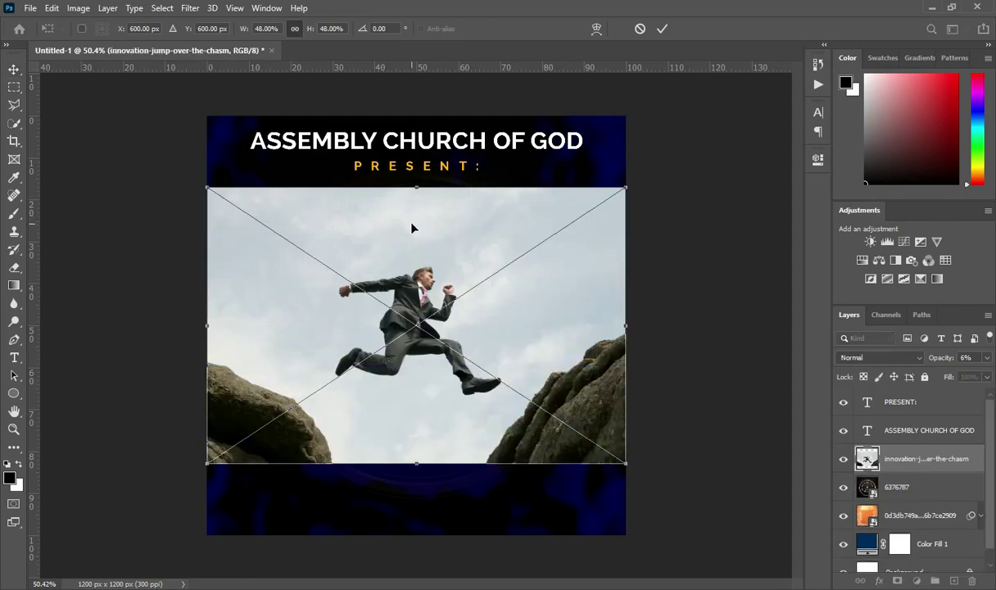
{"action": "left_click_drag", "start_coordinate": [416, 183], "coordinate": [418, 113]}
{"action": "left_click_drag", "start_coordinate": [426, 246], "coordinate": [426, 213]}
{"action": "left_click", "coordinate": [669, 30]}
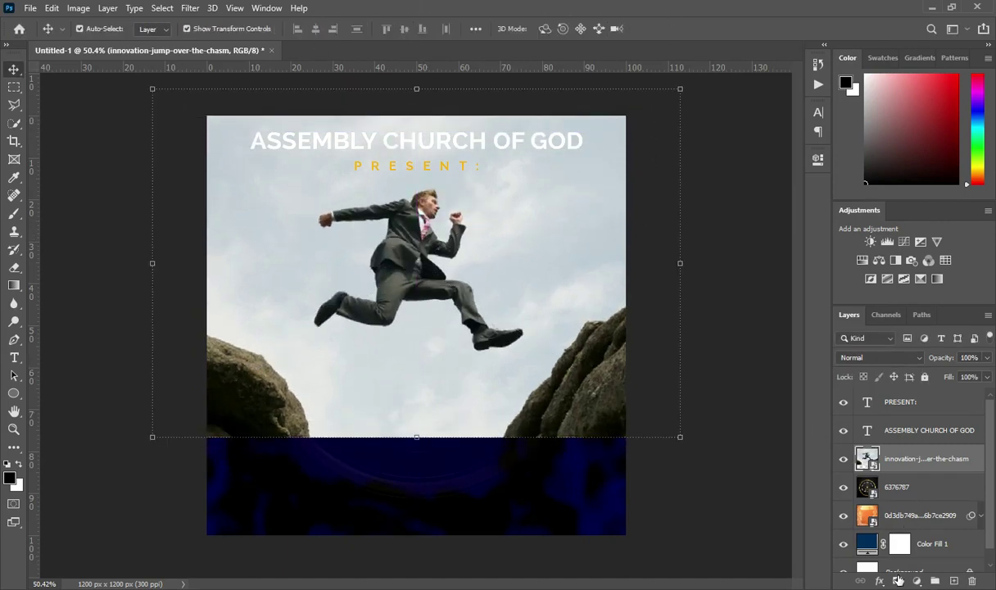
- Add a layer mask to the jumping-man image and fade its lower part into the background with upward gradients
{"action": "left_click", "coordinate": [897, 580]}
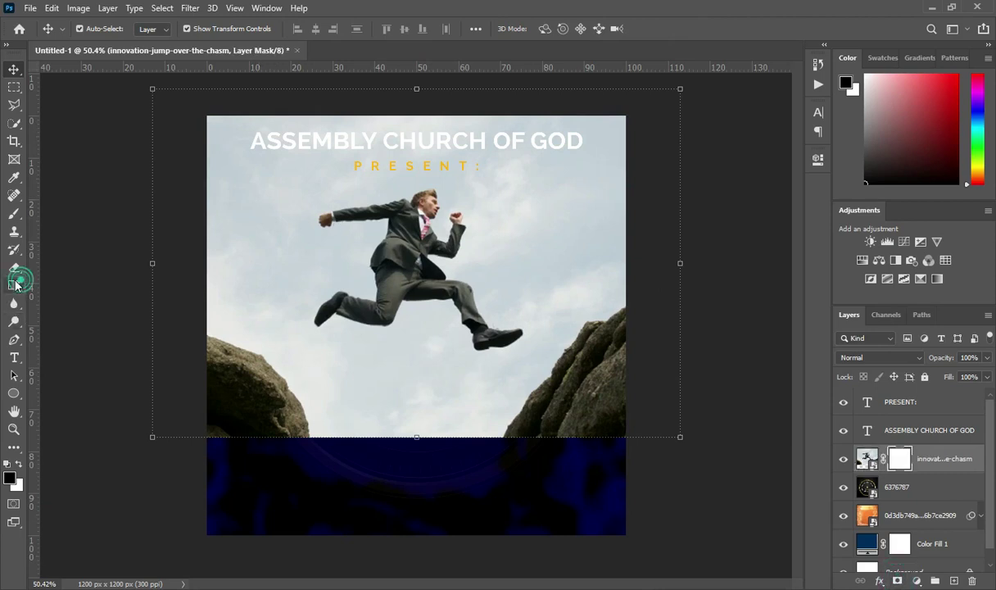
{"action": "left_click", "coordinate": [14, 285]}
{"action": "left_click_drag", "start_coordinate": [432, 471], "coordinate": [441, 379]}
{"action": "left_click_drag", "start_coordinate": [407, 418], "coordinate": [407, 344]}
{"action": "left_click", "coordinate": [13, 71]}
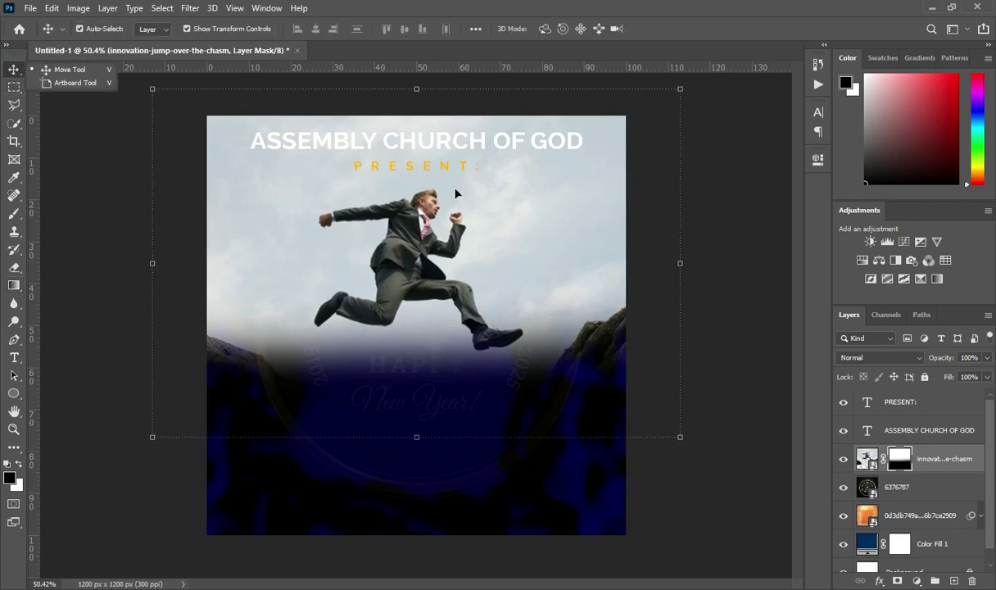
- Blend the jumping-man image into the background with the Hard Light mode at 11% opacity
{"action": "left_click", "coordinate": [867, 459]}
{"action": "left_click", "coordinate": [876, 357]}
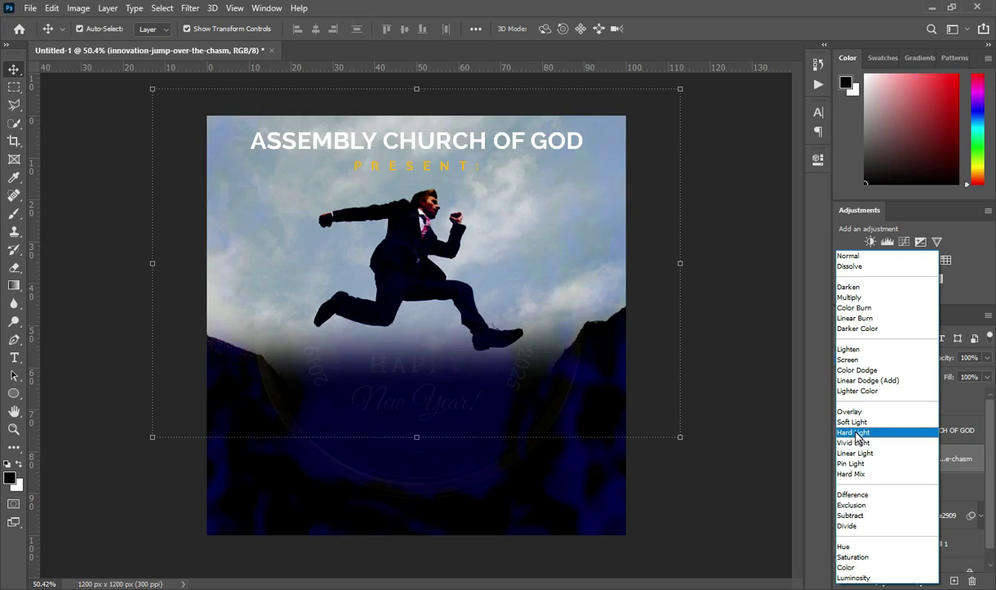
{"action": "left_click", "coordinate": [858, 434]}
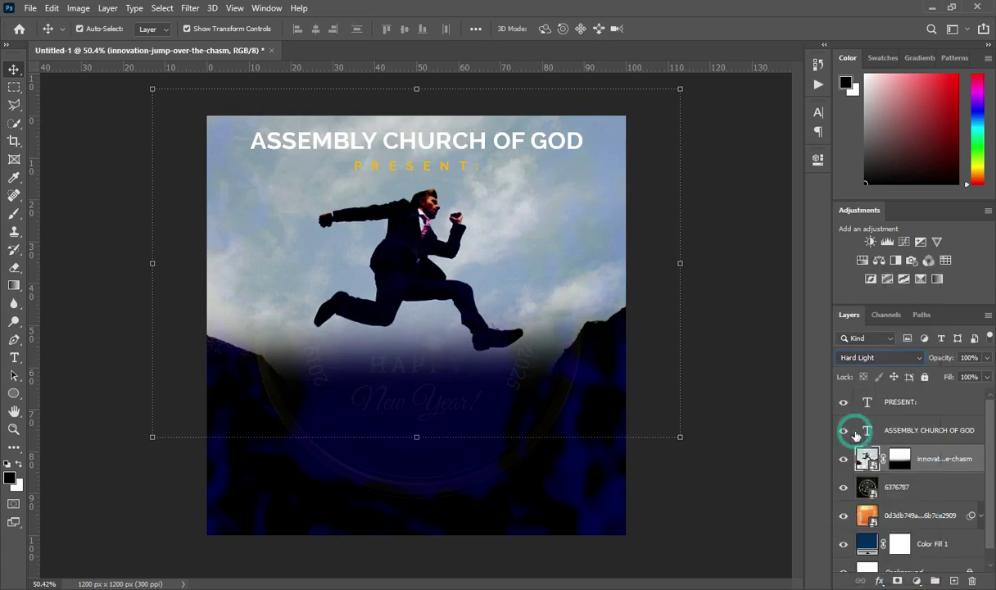
{"action": "left_click", "coordinate": [965, 357]}
{"action": "type", "text": "11"}
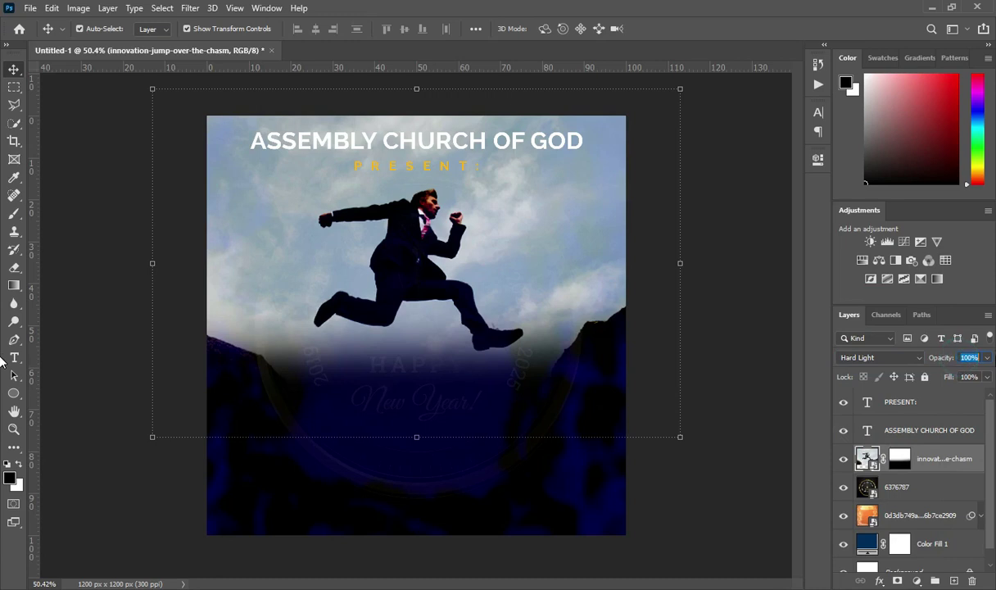
- Set the 6376787 clock layer's opacity to 4% and move the jumping-man image slightly upward
{"action": "left_click", "coordinate": [916, 483]}
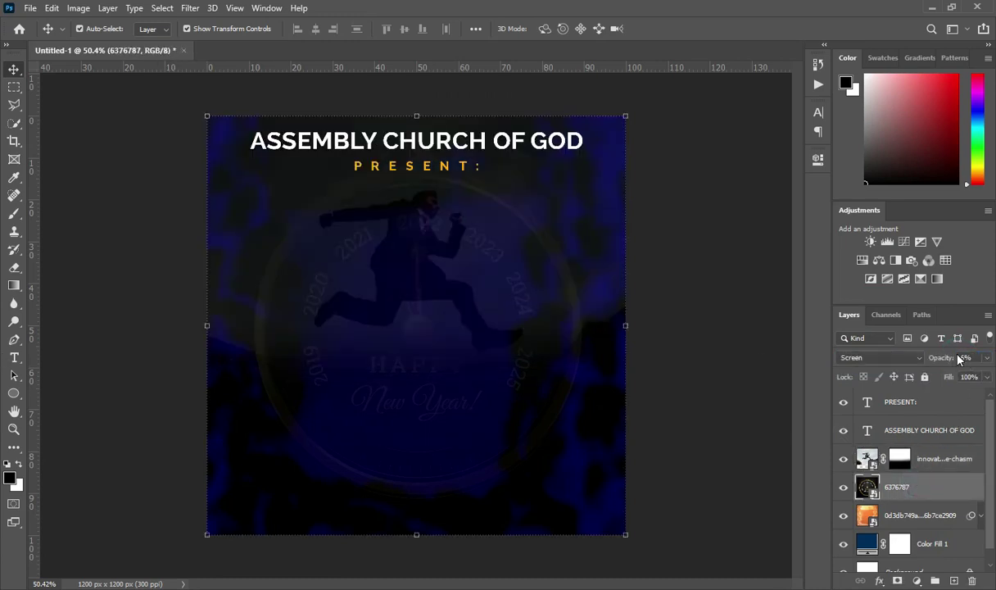
{"action": "left_click", "coordinate": [962, 358]}
{"action": "type", "text": "4"}
{"action": "left_click", "coordinate": [669, 268]}
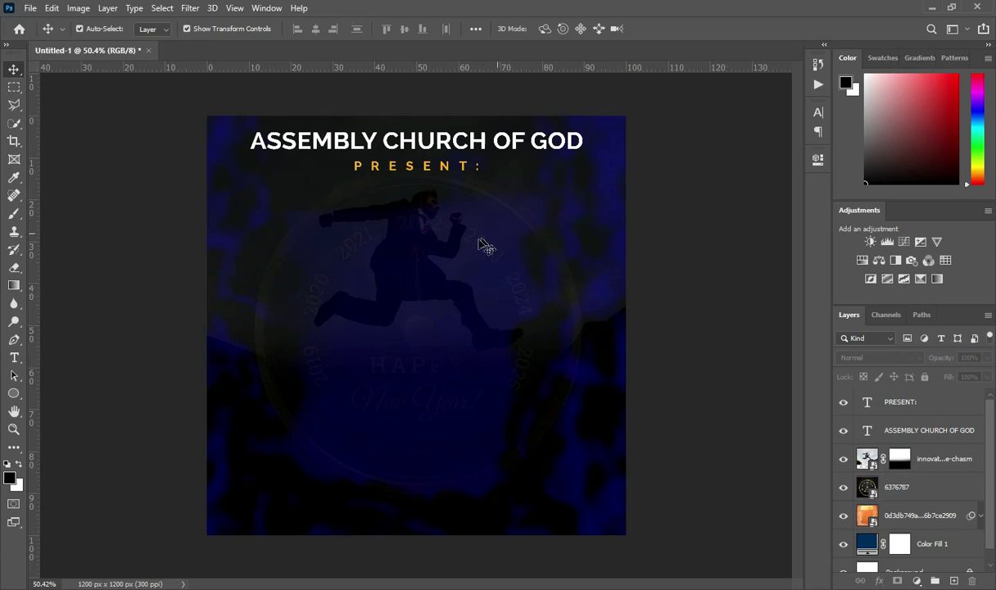
{"action": "left_click_drag", "start_coordinate": [426, 255], "coordinate": [422, 245]}
{"action": "left_click", "coordinate": [707, 209]}
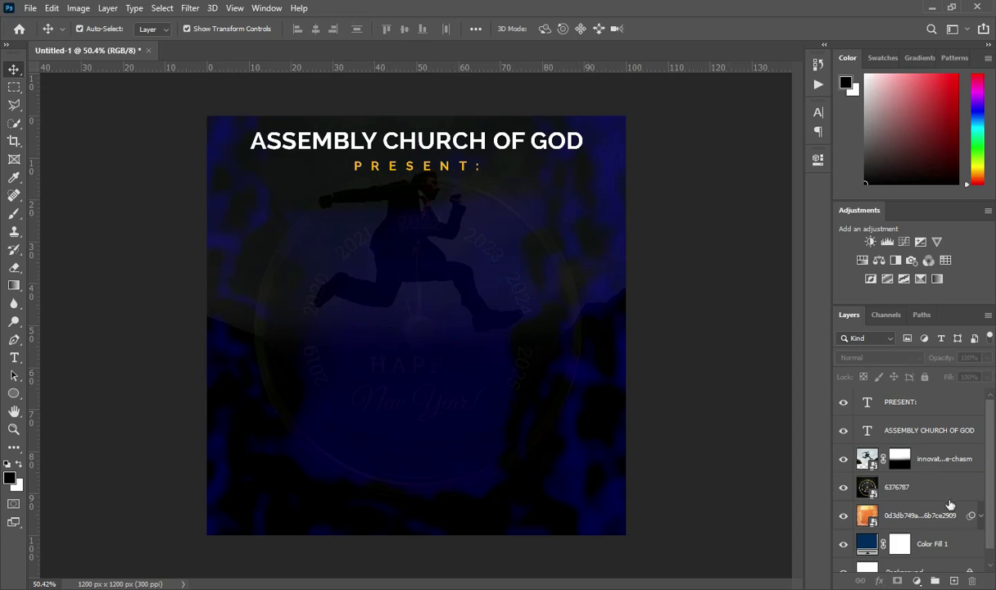
- Group the layers from the jumping-man image down to Color Fill 1 and name the group Background
{"action": "left_click", "coordinate": [917, 459]}
{"action": "scroll", "coordinate": [938, 492], "scroll_direction": "down", "scroll_amount": 1}
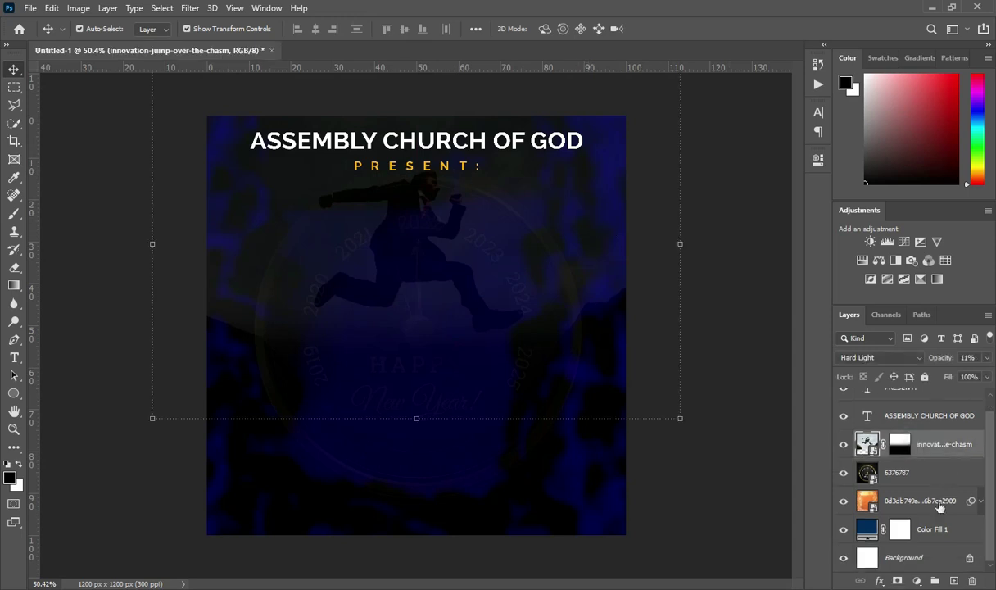
{"action": "left_click", "coordinate": [937, 531], "text": "shift"}
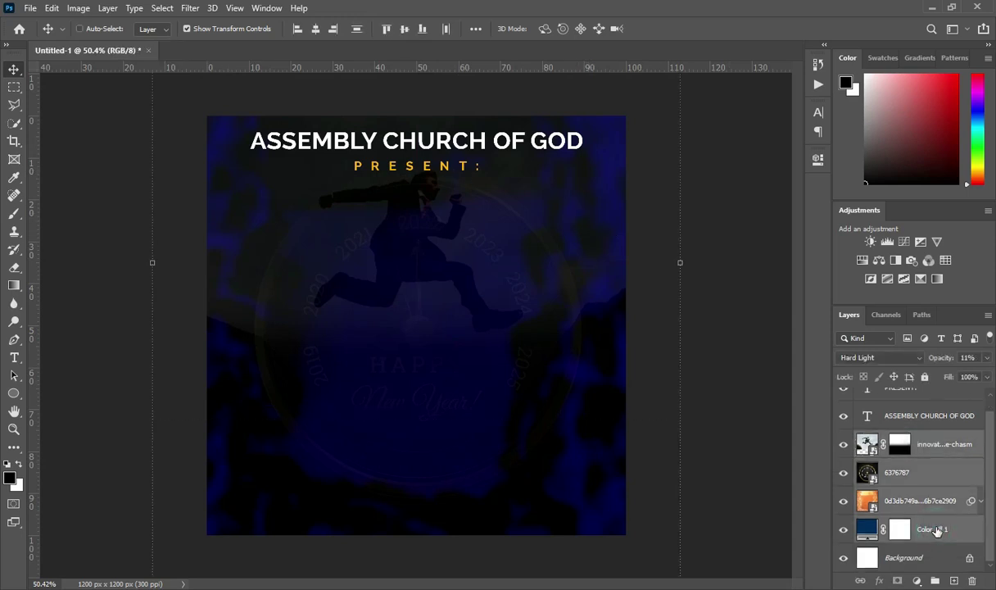
{"action": "key", "text": "ctrl+g"}
{"action": "double_click", "coordinate": [892, 452]}
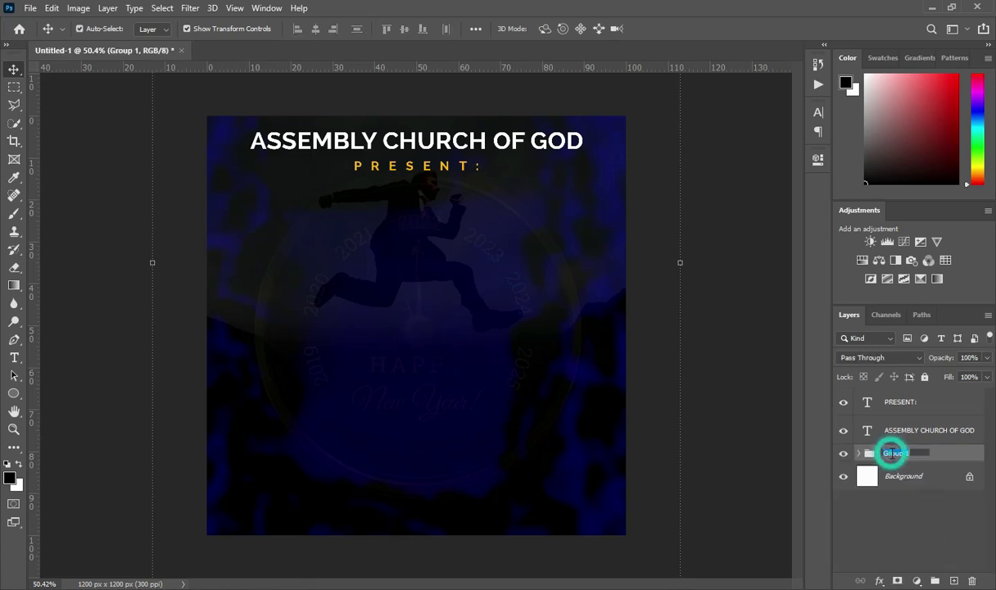
{"action": "type", "text": "Back"}
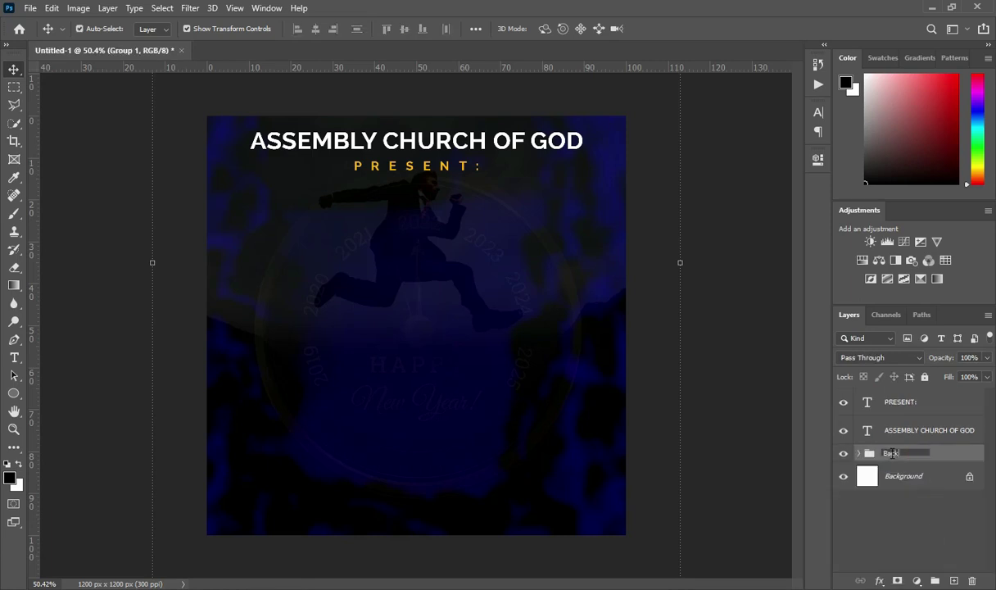
{"action": "type", "text": "ground"}
{"action": "key", "text": "Return"}
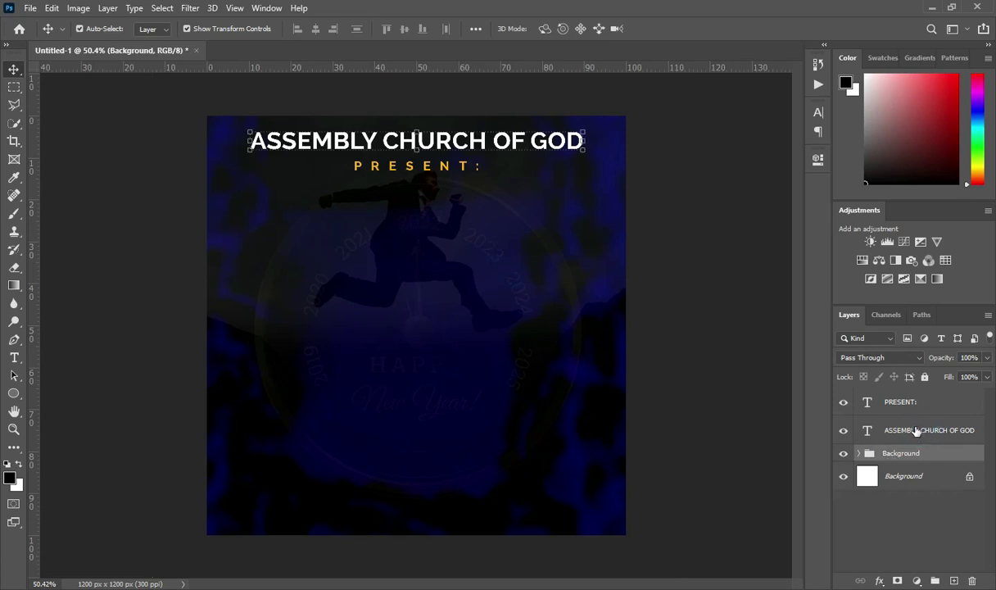
- Put the ASSEMBLY CHURCH OF GOD text layer into its own group
{"action": "left_click", "coordinate": [915, 431]}
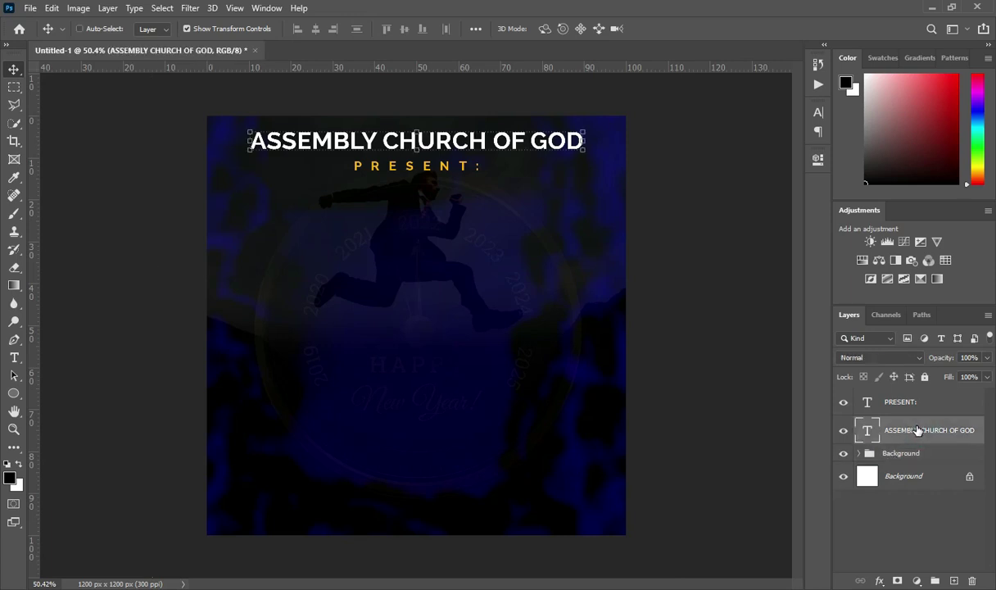
{"action": "key", "text": "ctrl+g"}
{"action": "left_click", "coordinate": [858, 424]}
- Put the PRESENT: text layer into its own group and name the group Presents
{"action": "left_click", "coordinate": [876, 404]}
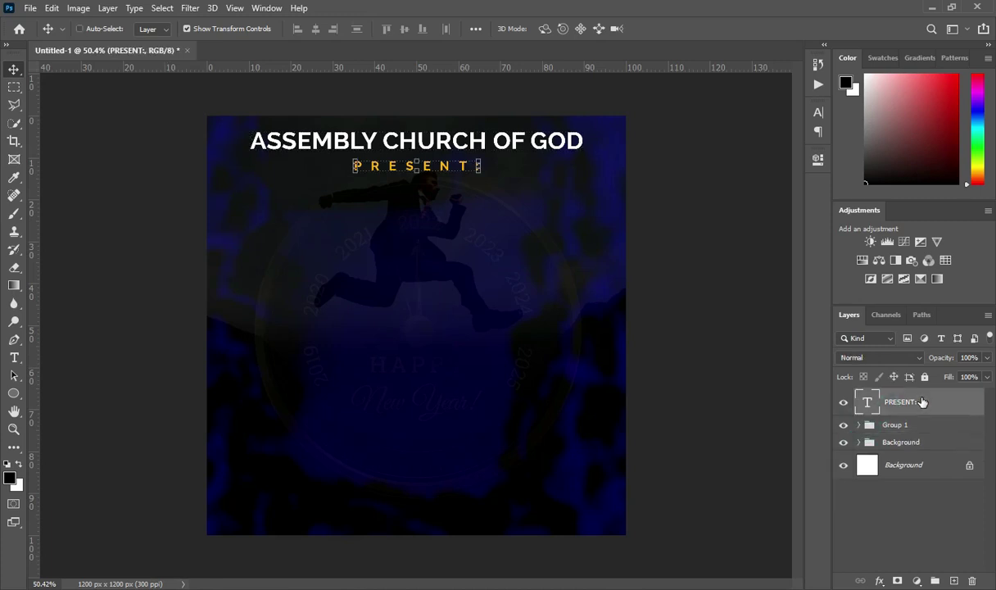
{"action": "key", "text": "ctrl+g"}
{"action": "left_click", "coordinate": [859, 397]}
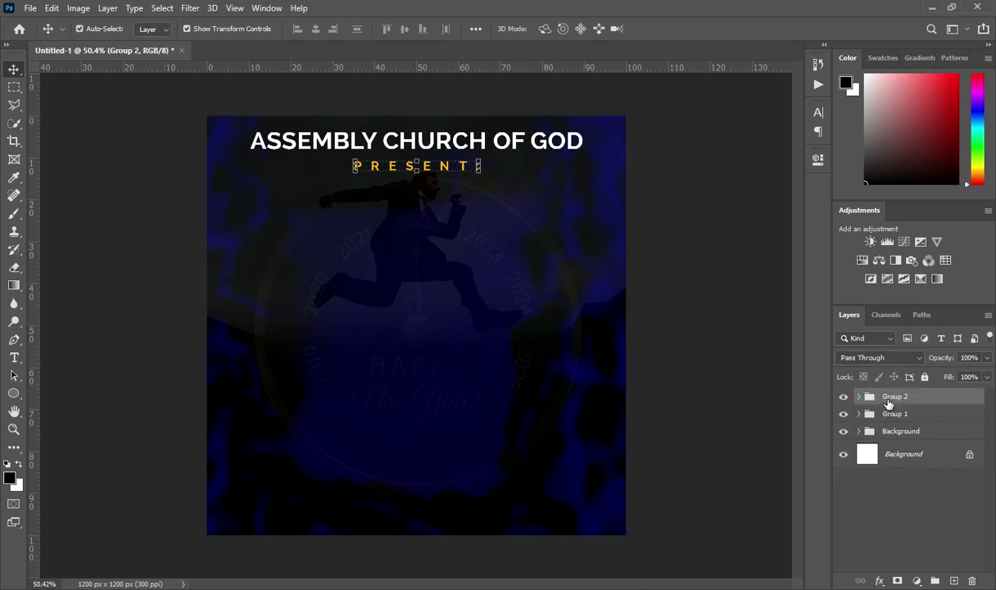
{"action": "double_click", "coordinate": [889, 402]}
{"action": "type", "text": "Presents"}
{"action": "key", "text": "Return"}
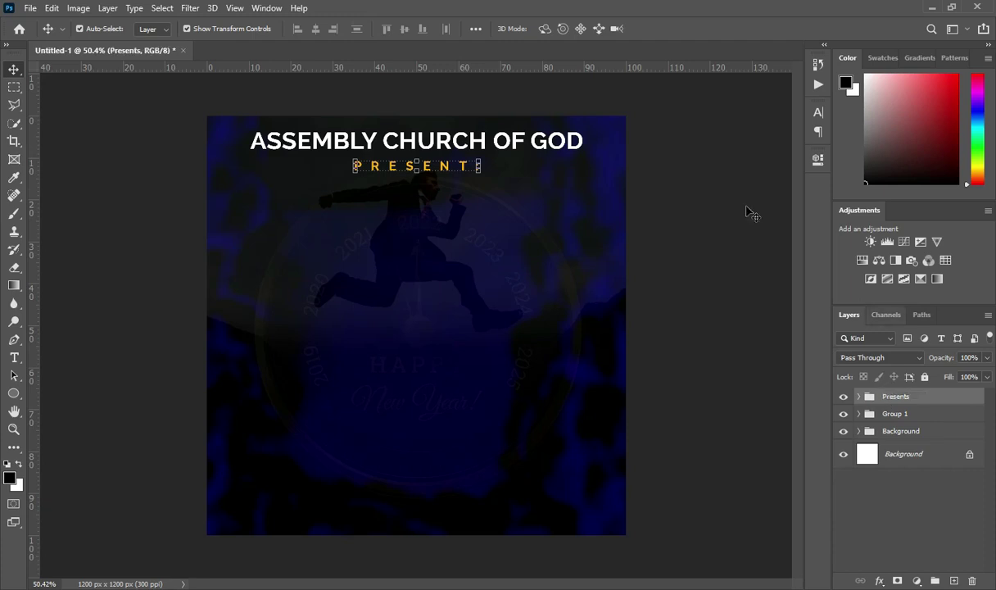
- Copy CROSS OVER from the Notepad notes and add it as a new text line below PRESENT: on the flyer
{"action": "left_click", "coordinate": [436, 195]}
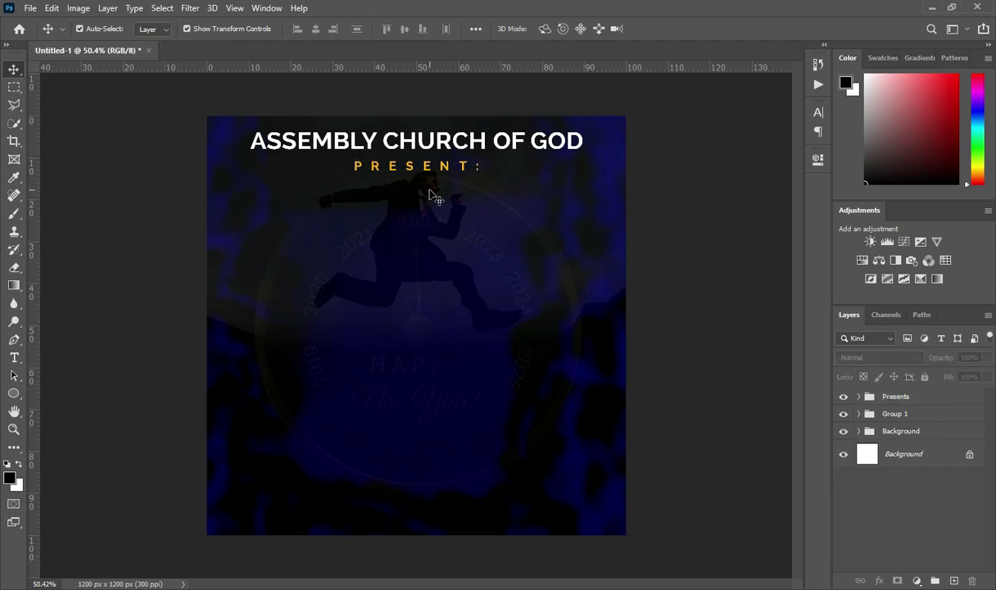
{"action": "key", "text": "t"}
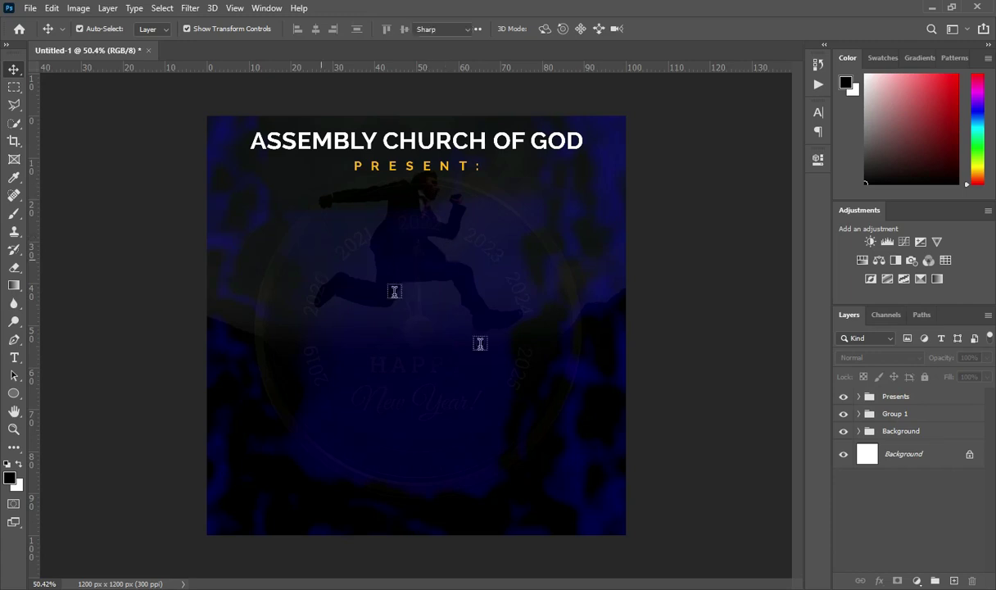
{"action": "key", "text": "alt+Tab"}
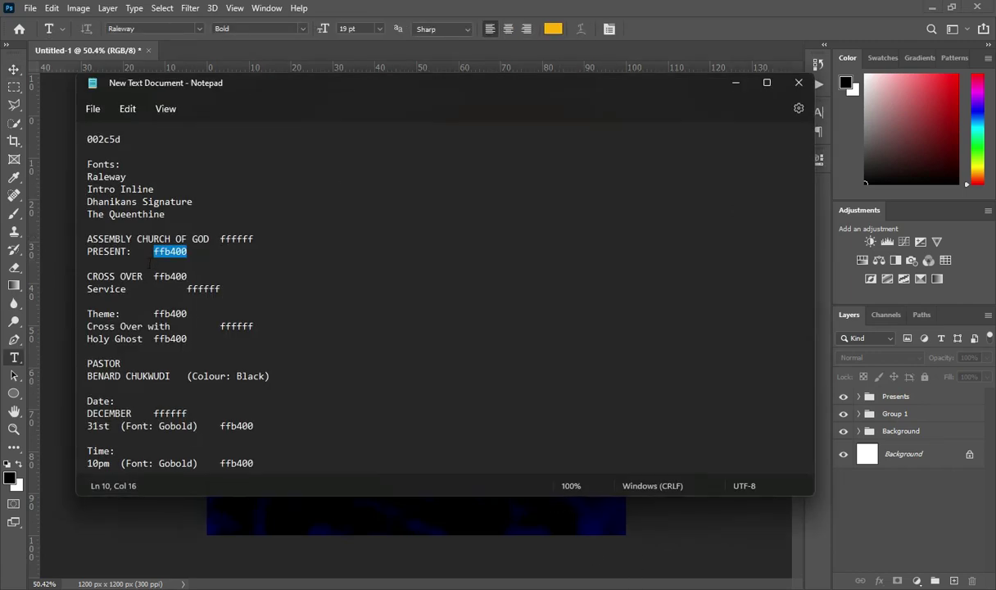
{"action": "left_click_drag", "start_coordinate": [88, 276], "coordinate": [143, 276]}
{"action": "key", "text": "ctrl+c"}
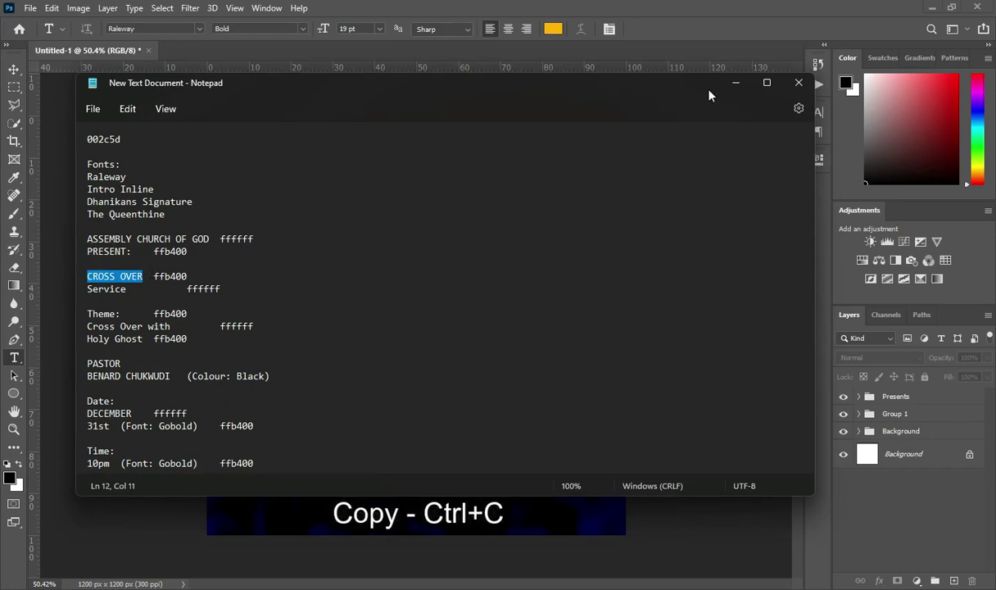
{"action": "left_click", "coordinate": [736, 86]}
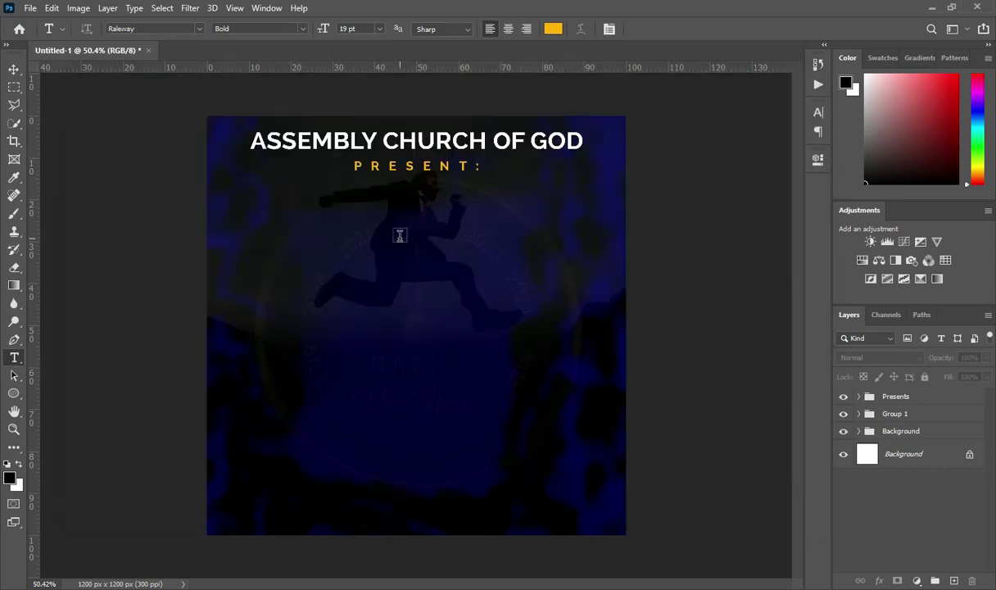
{"action": "left_click", "coordinate": [297, 236]}
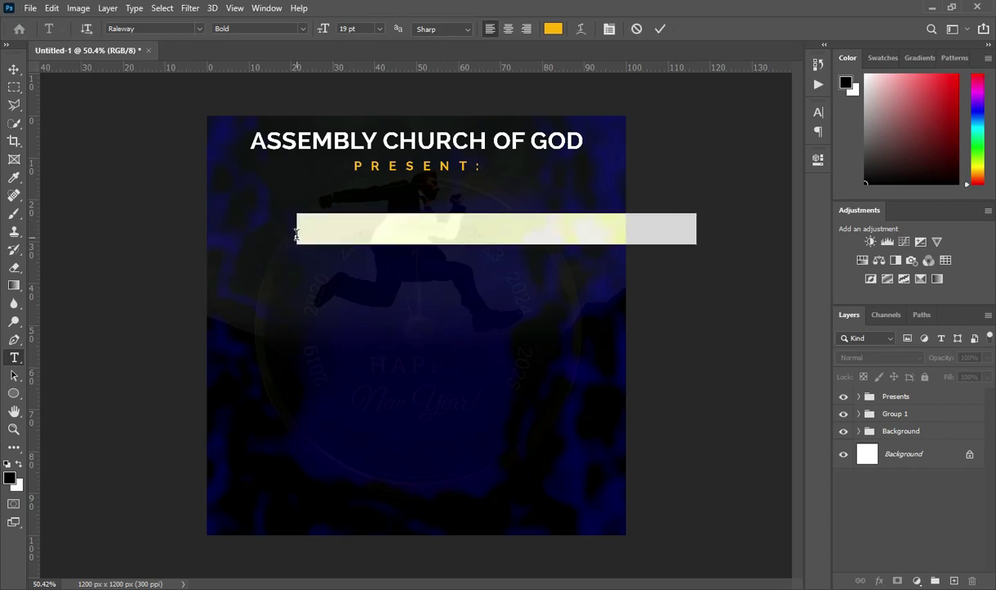
{"action": "key", "text": "ctrl+v"}
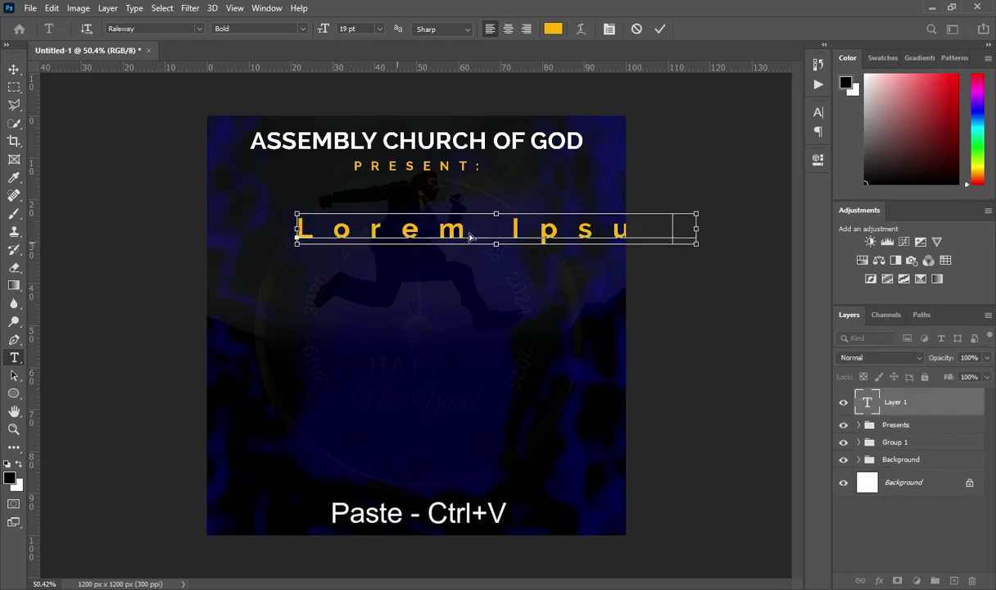
{"action": "left_click", "coordinate": [658, 29]}
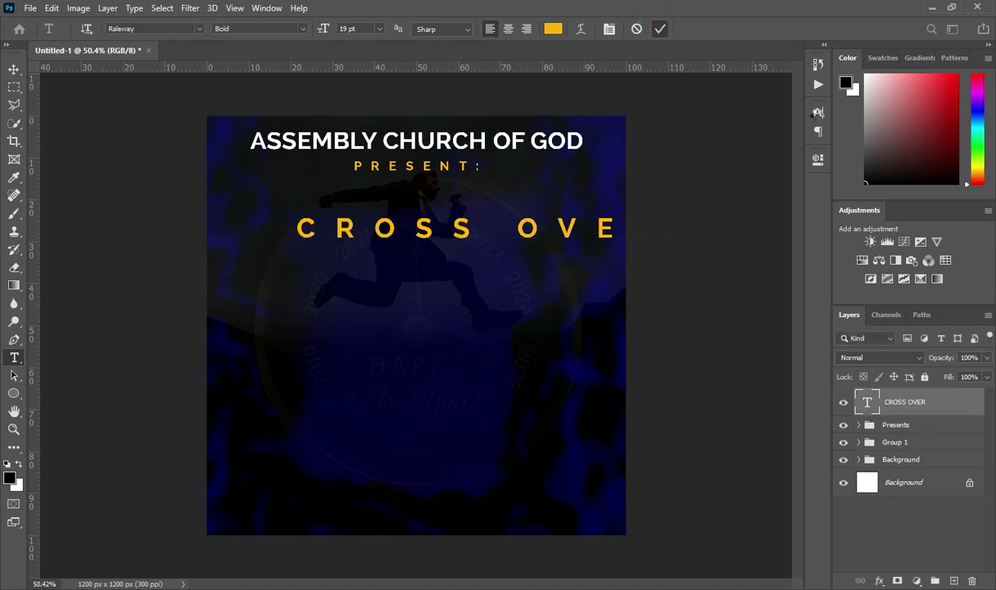
- Set the CROSS OVER text's tracking to -60
{"action": "left_click", "coordinate": [818, 111]}
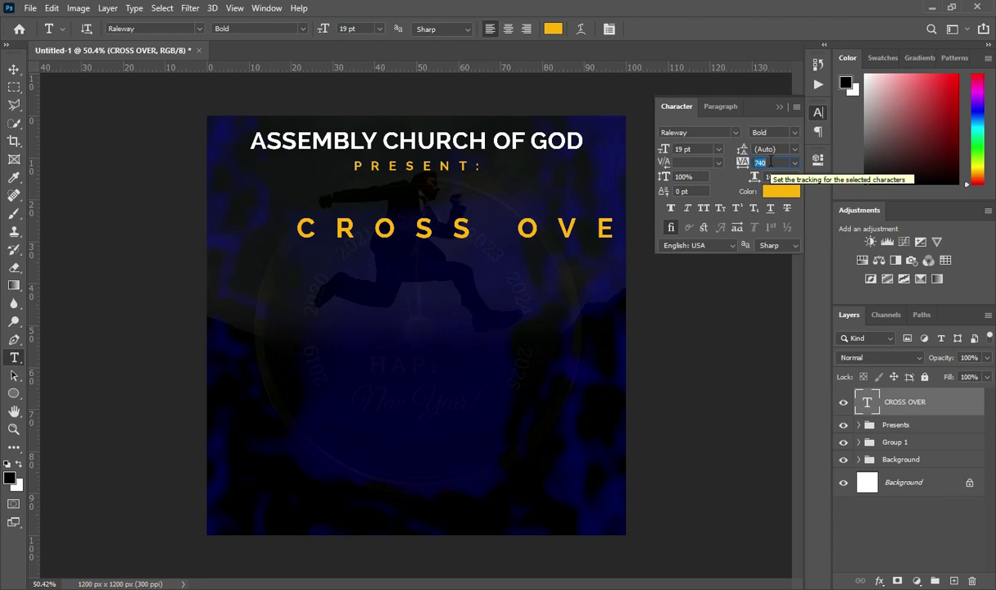
{"action": "type", "text": "-60"}
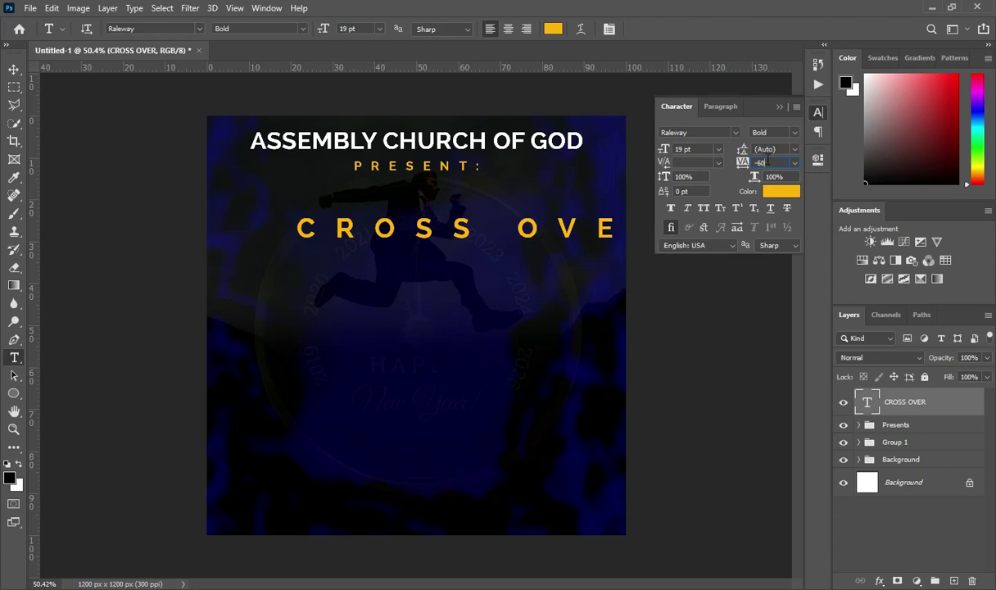
{"action": "key", "text": "Return"}
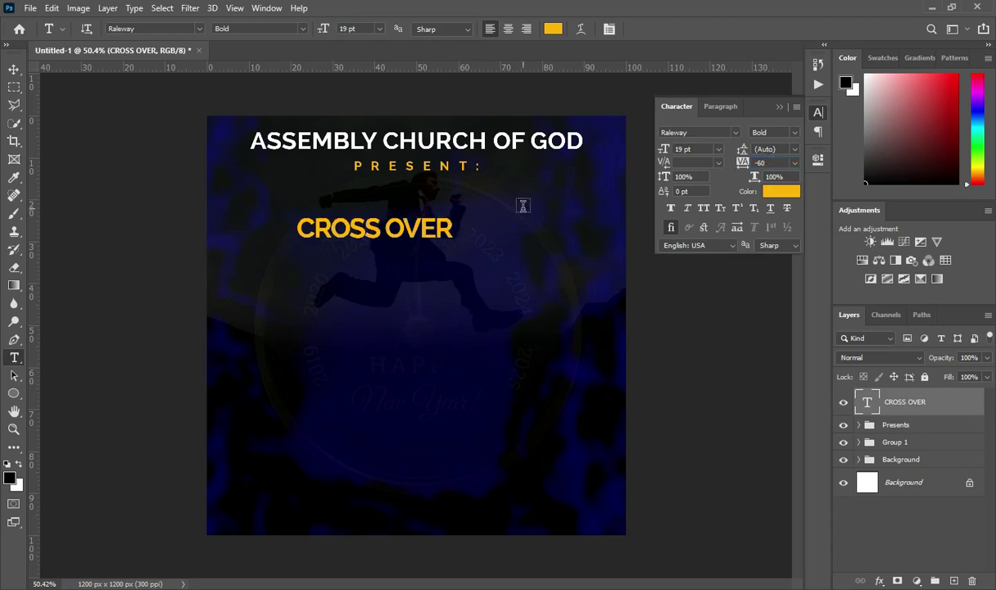
- Set the CROSS OVER text's font to Intro Regular
{"action": "left_click", "coordinate": [13, 70]}
{"action": "key", "text": "r"}
{"action": "key", "text": "t"}
{"action": "left_click", "coordinate": [197, 28]}
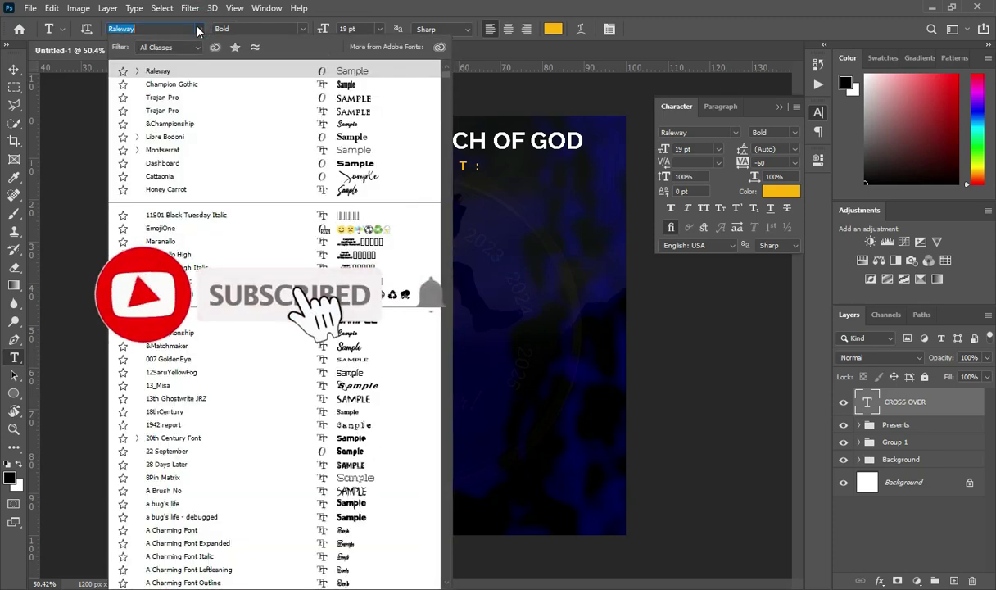
{"action": "type", "text": "in"}
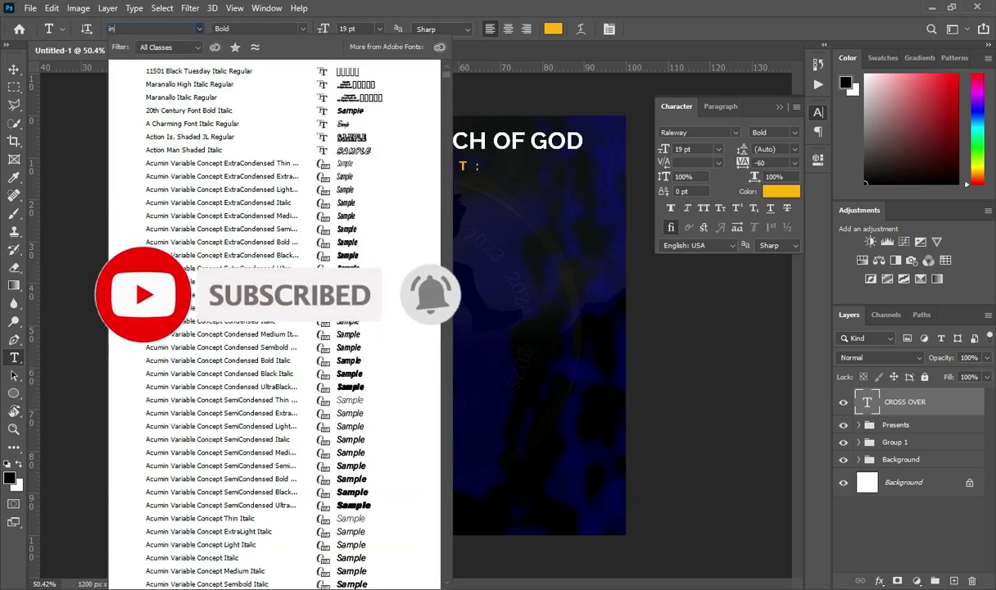
{"action": "type", "text": "tro"}
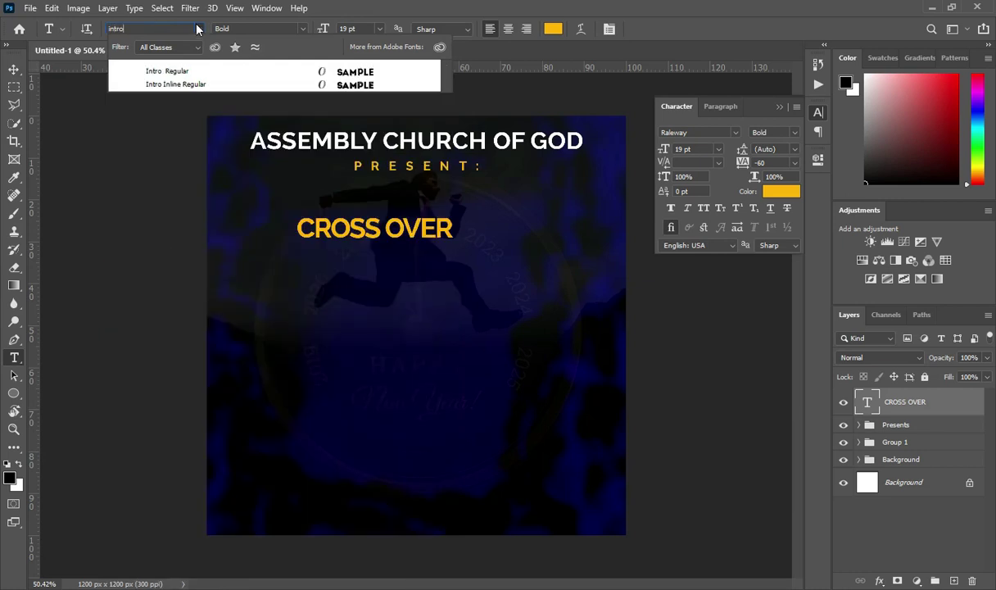
{"action": "key", "text": "Return"}
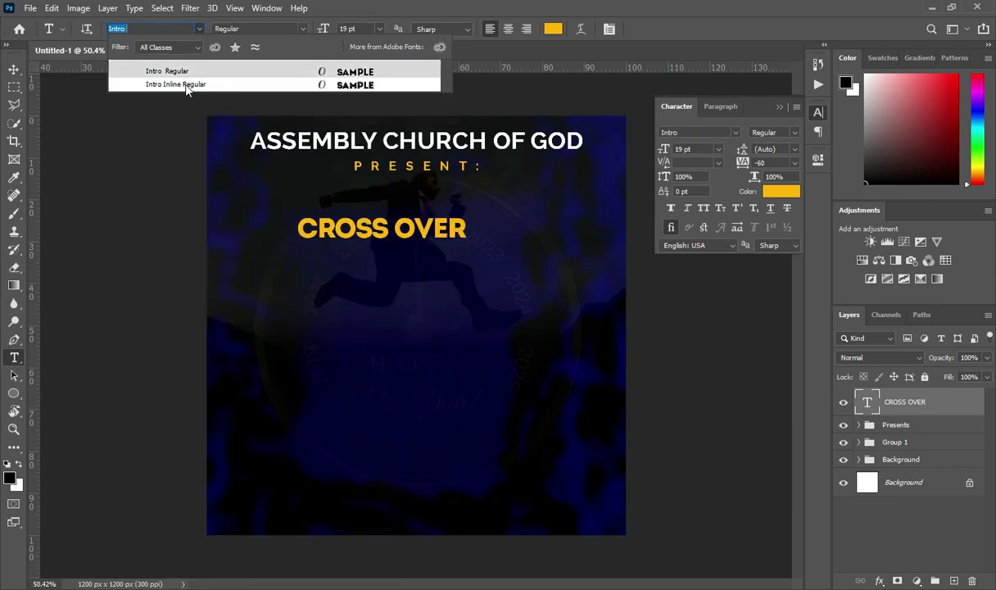
{"action": "left_click", "coordinate": [186, 73]}
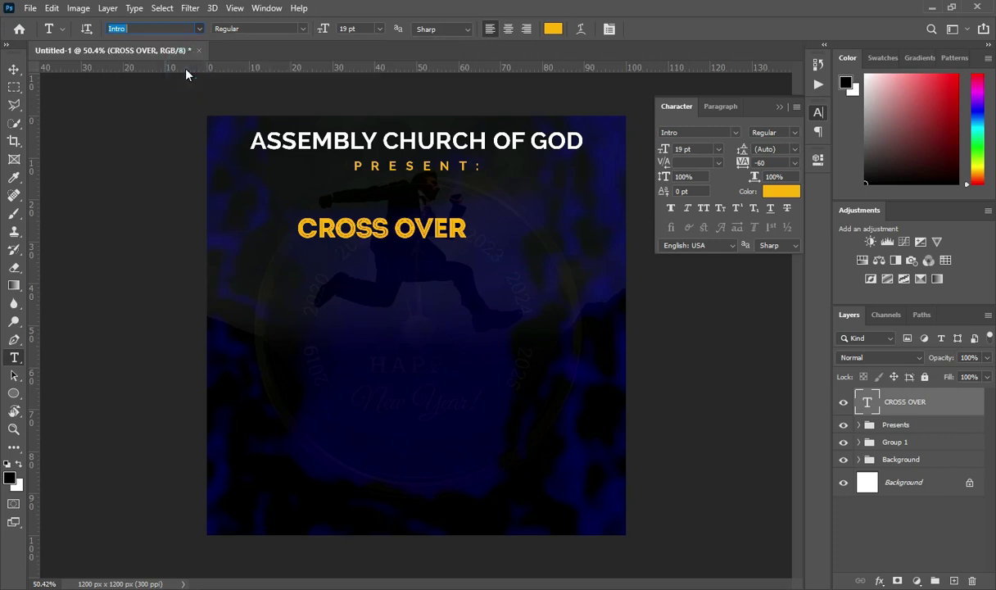
- Enlarge the CROSS OVER text to about 35.4 pt and centre it below PRESENT:
{"action": "left_click", "coordinate": [14, 69]}
{"action": "key", "text": "ctrl+t"}
{"action": "left_click_drag", "start_coordinate": [384, 238], "coordinate": [455, 237]}
{"action": "left_click", "coordinate": [685, 29]}
{"action": "key", "text": "t"}
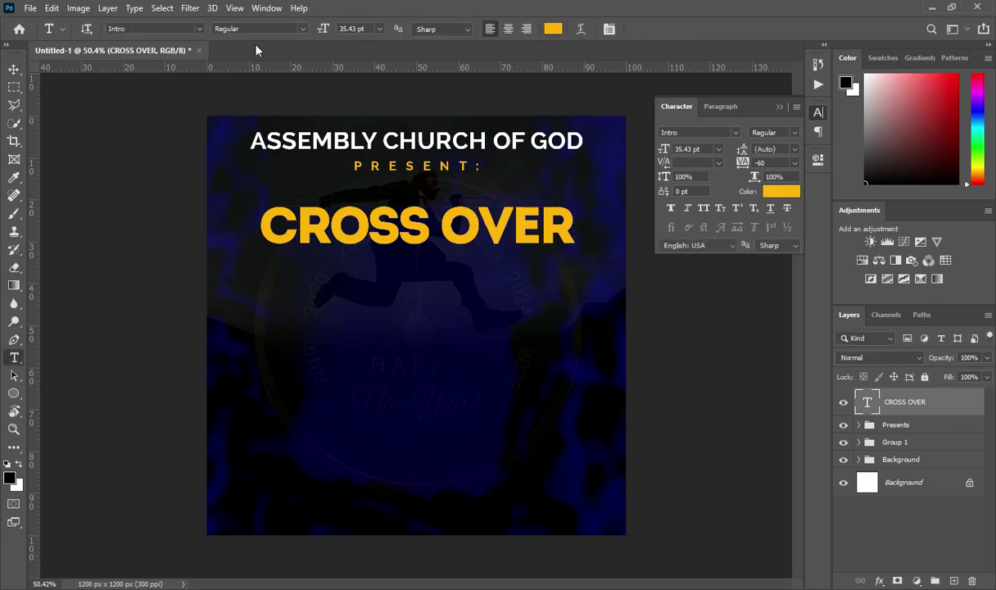
- Change the CROSS OVER text's font to Intro Inline Regular
{"action": "left_click", "coordinate": [201, 29]}
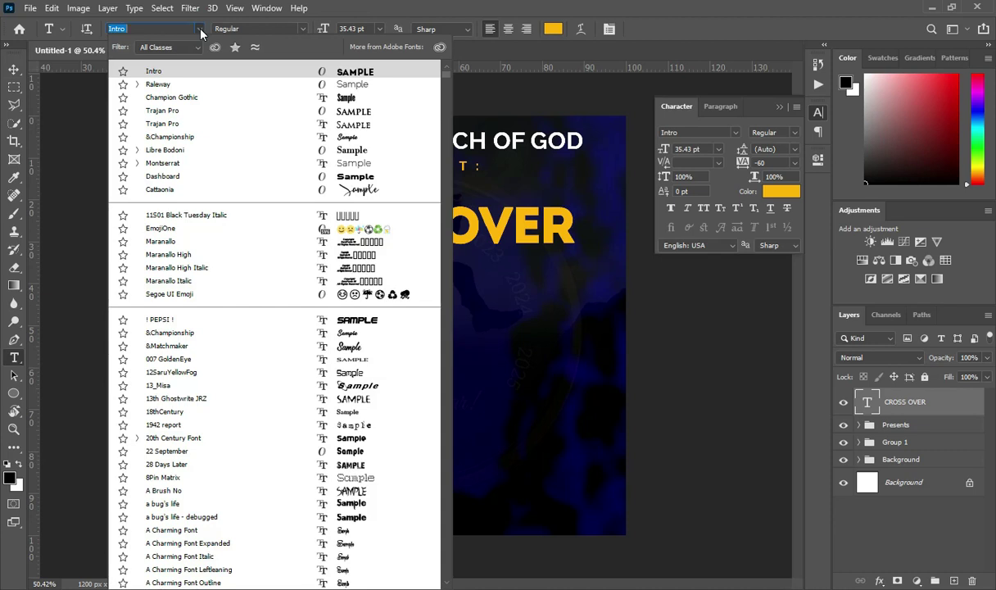
{"action": "type", "text": "into"}
{"action": "key", "text": "BackSpace"}
{"action": "type", "text": "ro"}
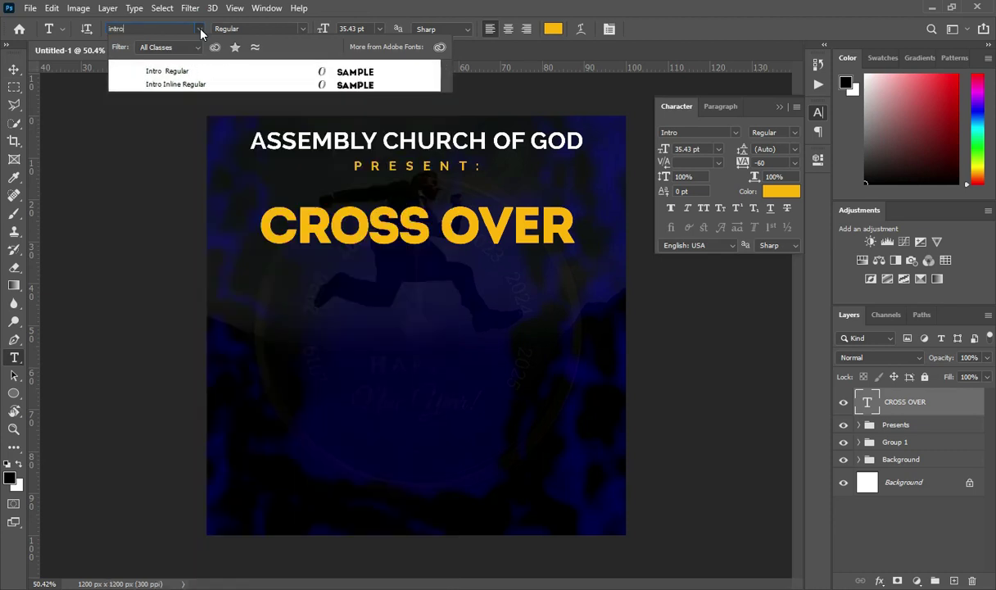
{"action": "left_click", "coordinate": [193, 86]}
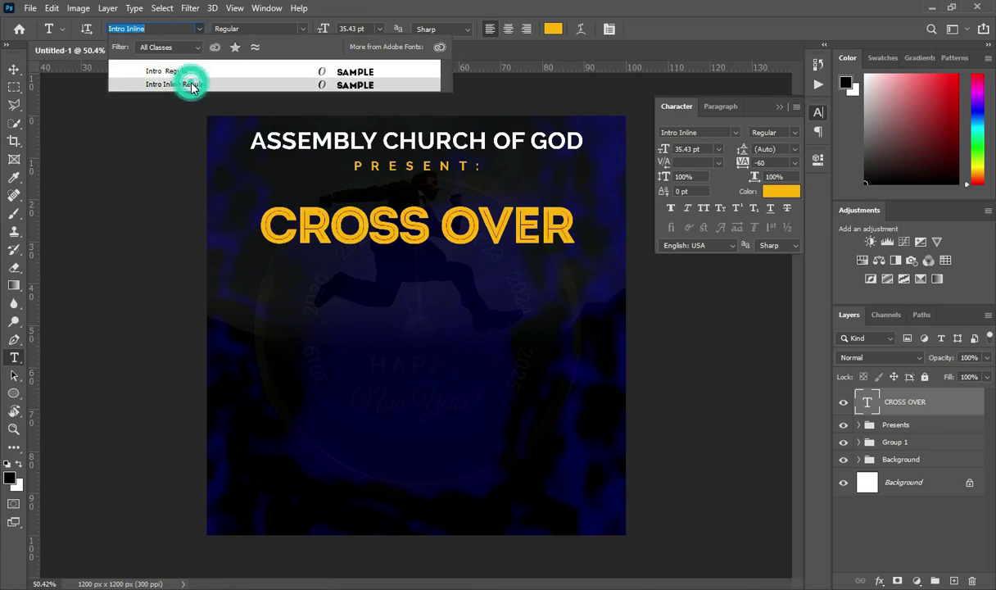
- Enlarge the CROSS OVER text to about 38.9 pt, tilted about -2.4°, and centre it slightly lower on the flyer
{"action": "left_click", "coordinate": [13, 70]}
{"action": "left_click_drag", "start_coordinate": [414, 233], "coordinate": [426, 252]}
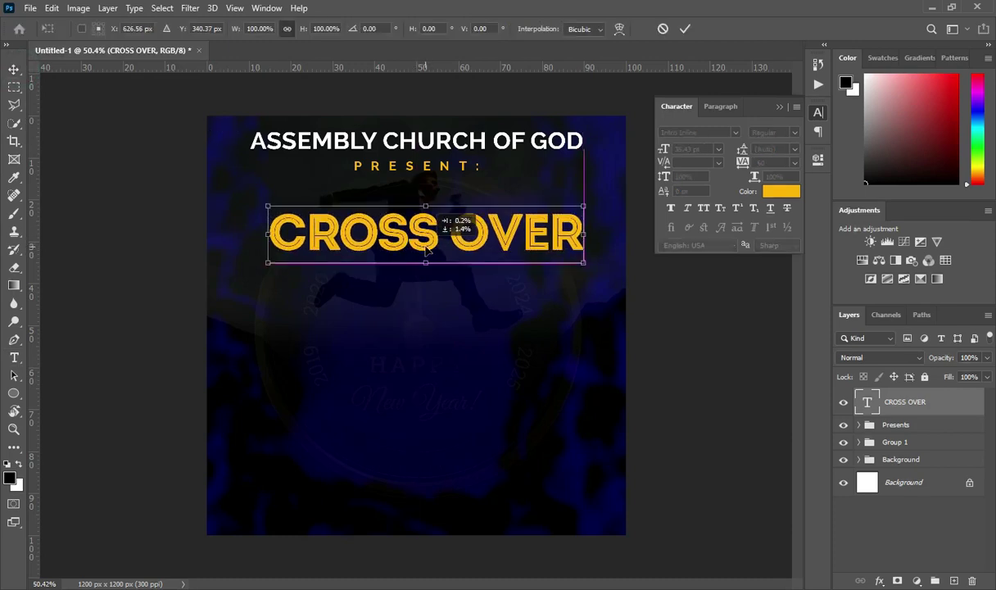
{"action": "left_click_drag", "start_coordinate": [426, 205], "coordinate": [425, 200]}
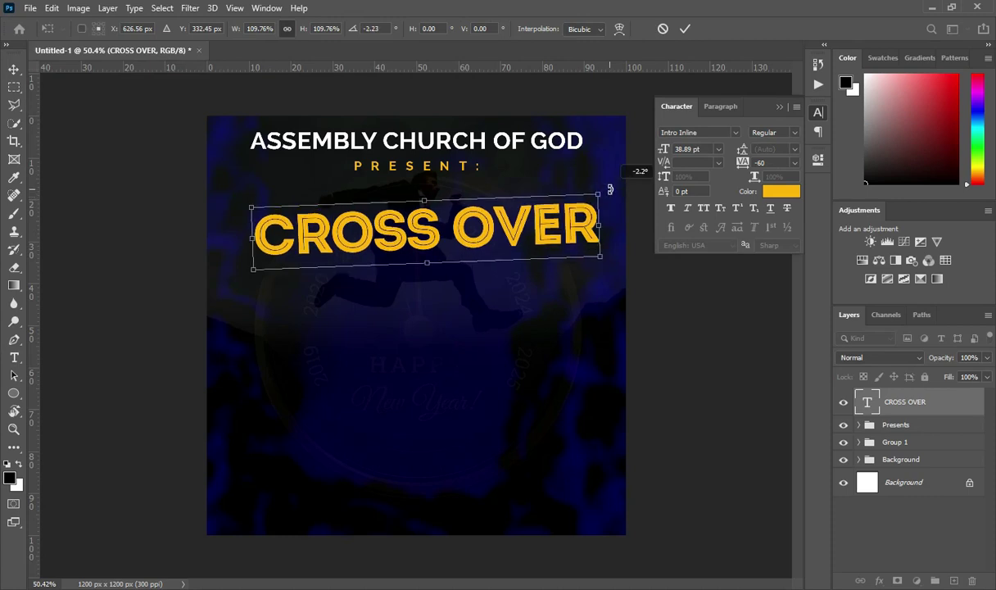
{"action": "left_click_drag", "start_coordinate": [609, 189], "coordinate": [610, 188]}
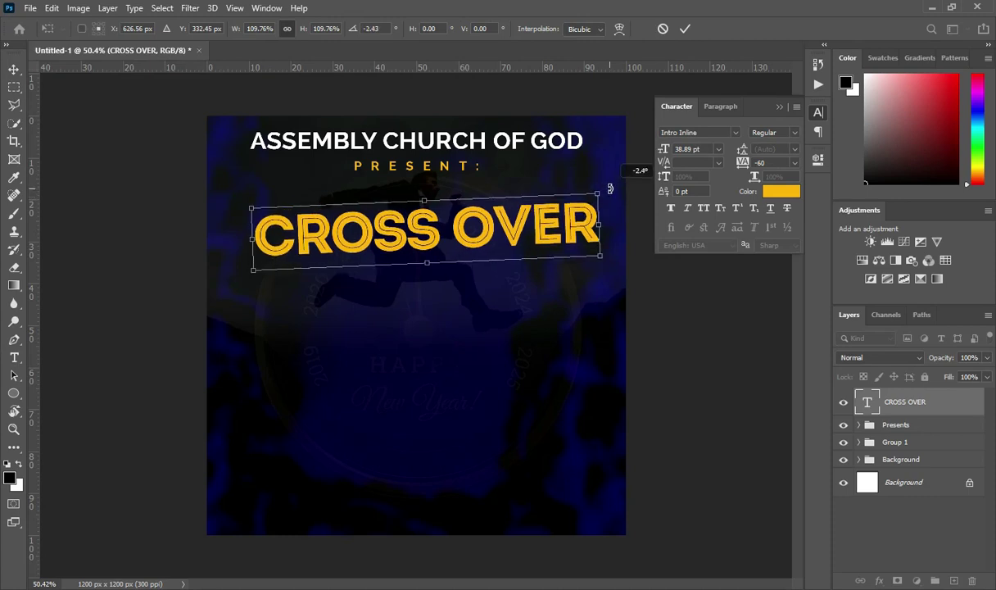
{"action": "left_click", "coordinate": [663, 29]}
{"action": "left_click_drag", "start_coordinate": [496, 231], "coordinate": [485, 231]}
- Copy Service from the Notepad notes and add it as a new text line below CROSS OVER
{"action": "key", "text": "t"}
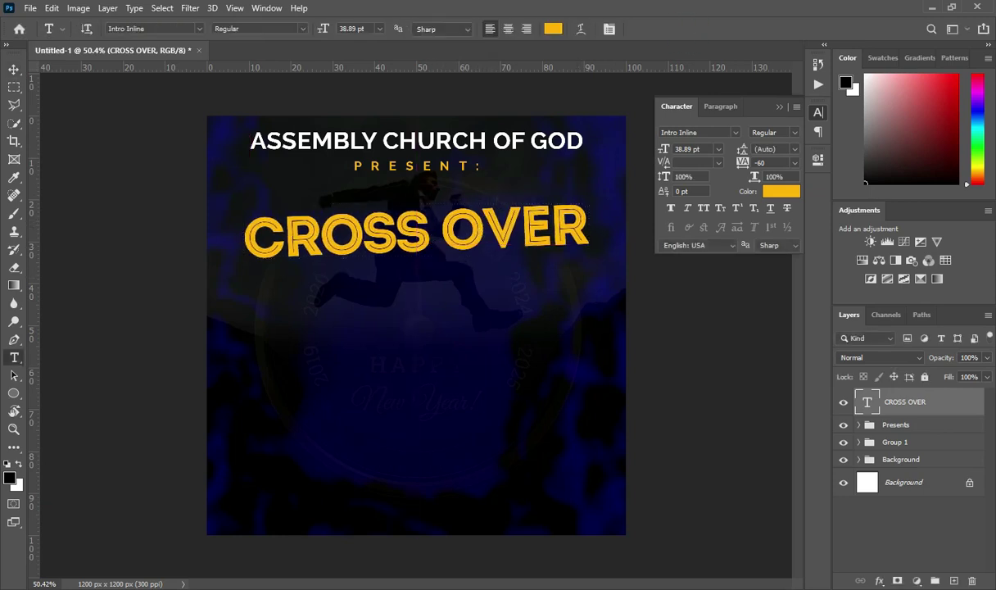
{"action": "key", "text": "alt+Tab"}
{"action": "double_click", "coordinate": [107, 288]}
{"action": "key", "text": "ctrl+c"}
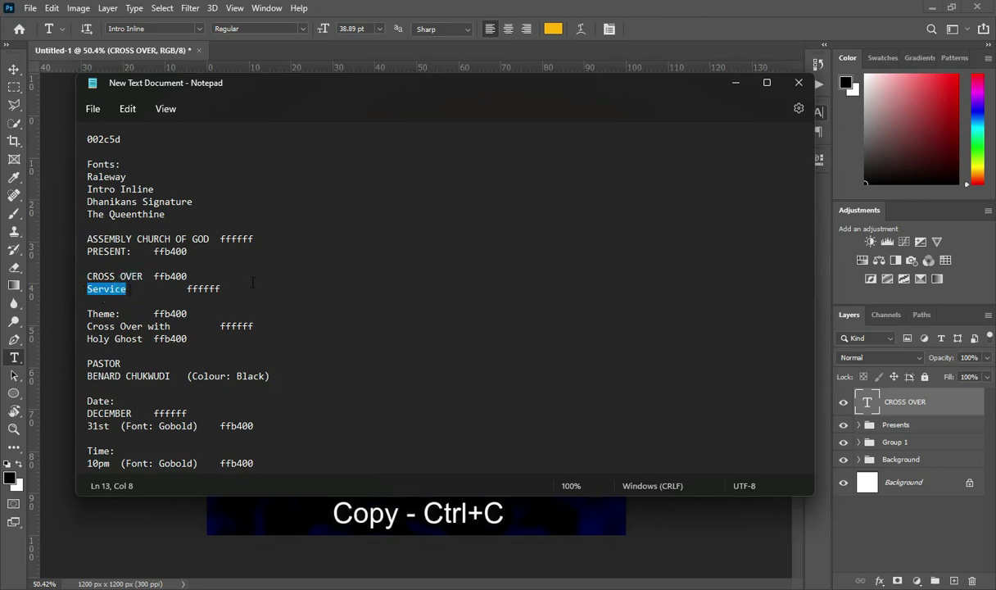
{"action": "left_click", "coordinate": [735, 82]}
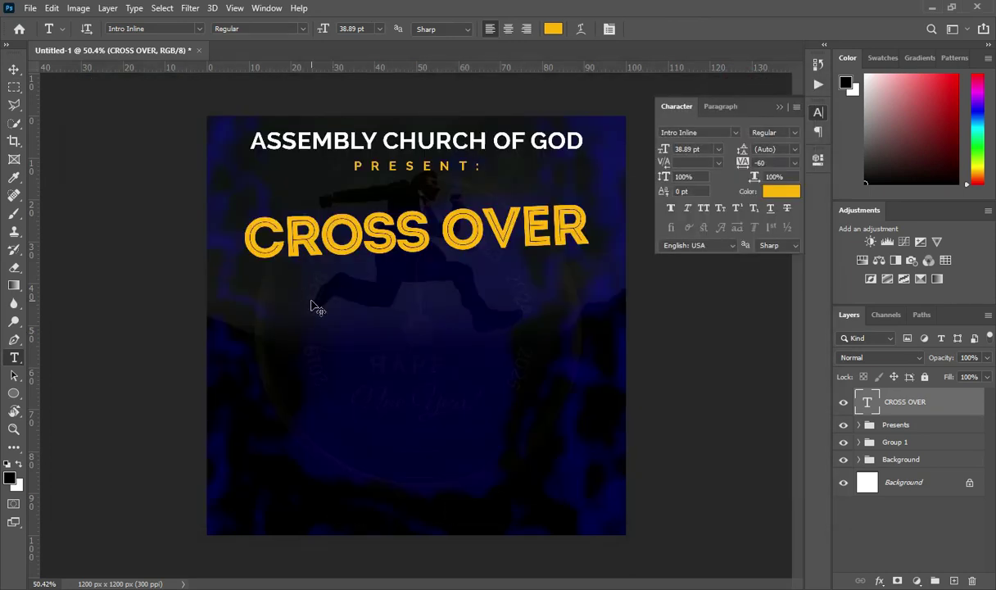
{"action": "left_click", "coordinate": [312, 282]}
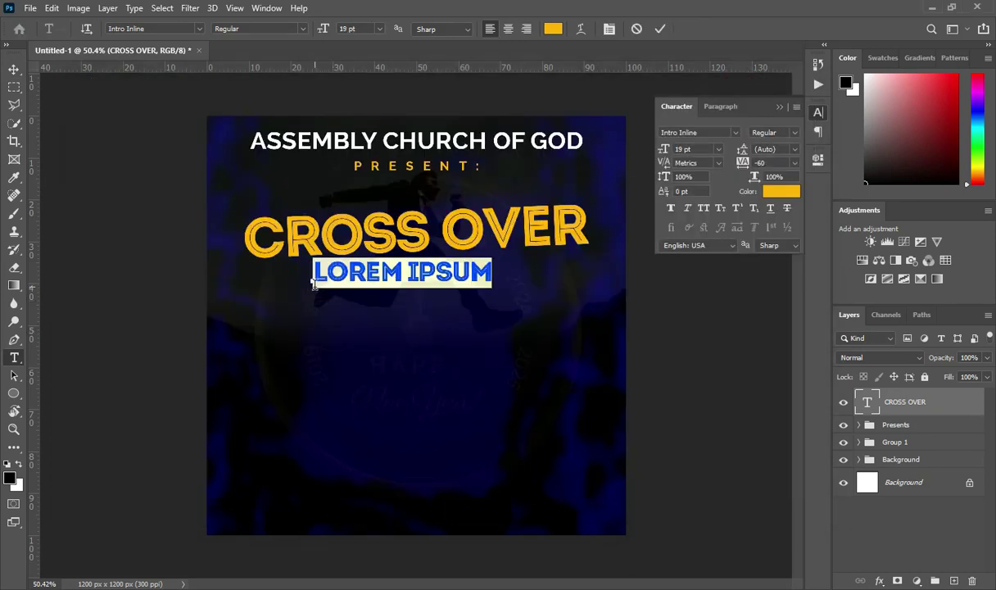
{"action": "key", "text": "ctrl+v"}
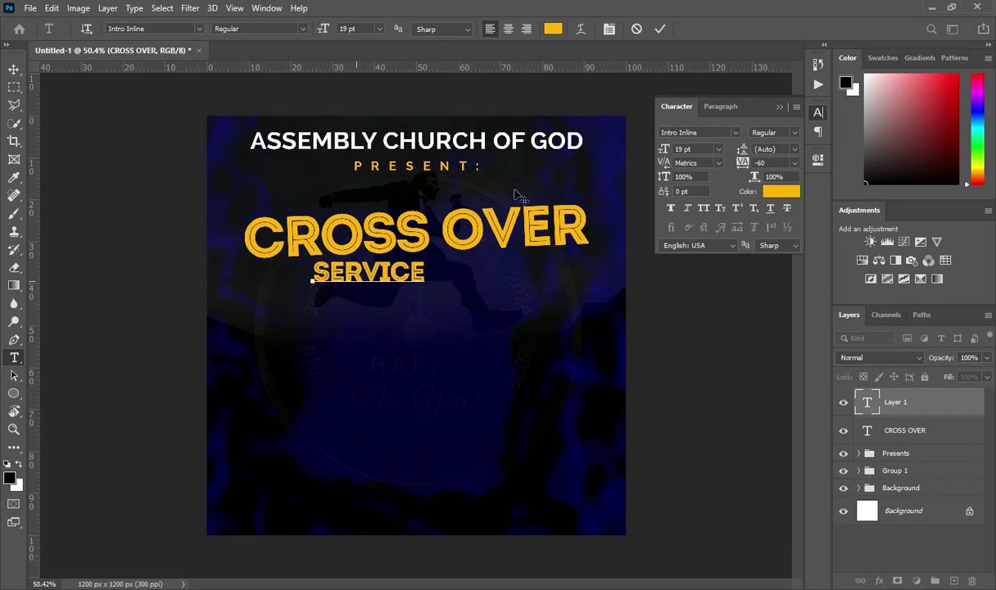
{"action": "left_click", "coordinate": [661, 29]}
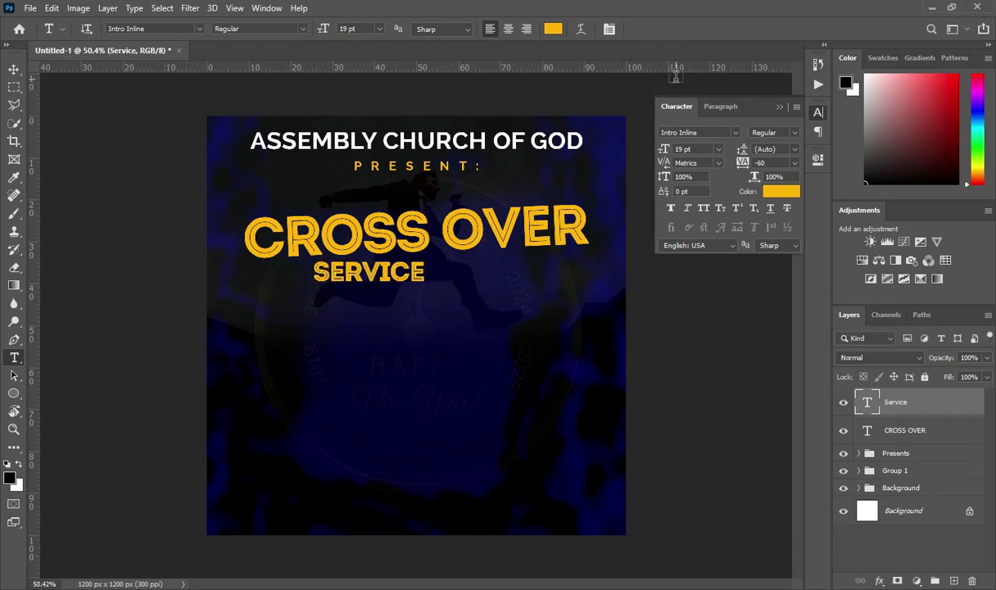
- Colour the Service text white (ffffff) and set its font to Dhanikans Signature Italic
{"action": "left_click", "coordinate": [552, 30]}
{"action": "left_click_drag", "start_coordinate": [619, 240], "coordinate": [604, 172]}
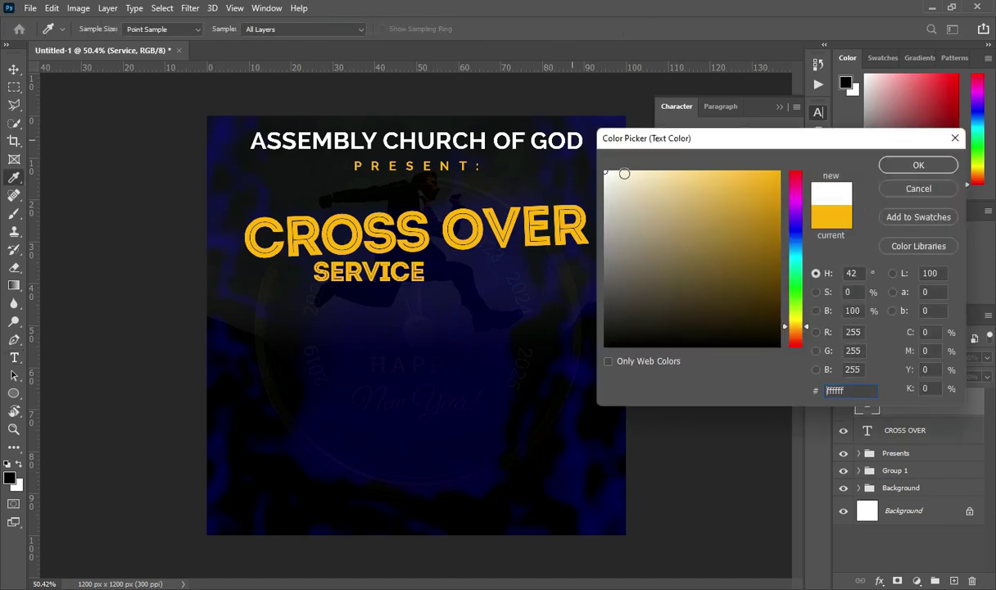
{"action": "left_click", "coordinate": [905, 166]}
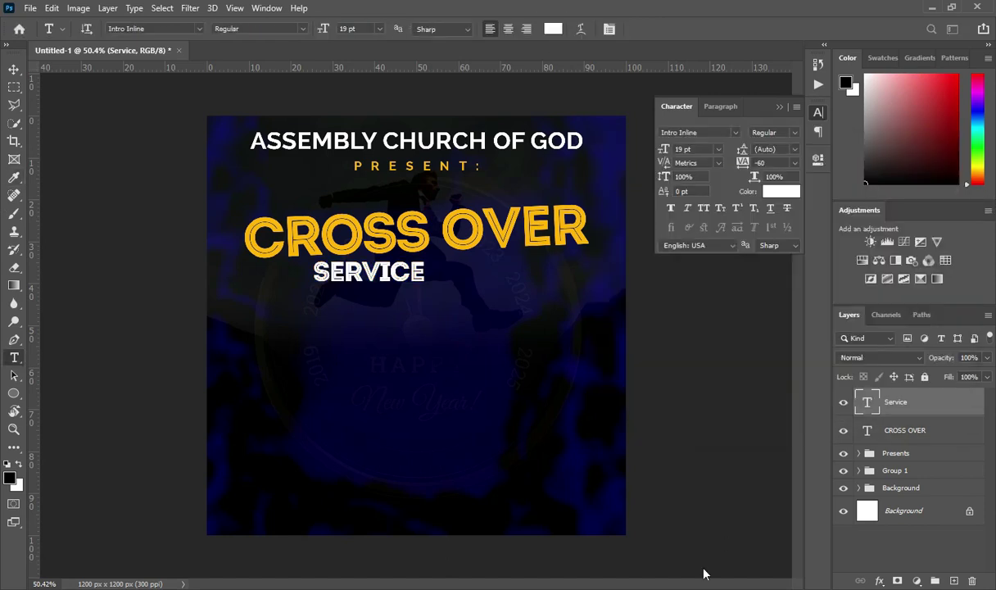
{"action": "left_click", "coordinate": [200, 29]}
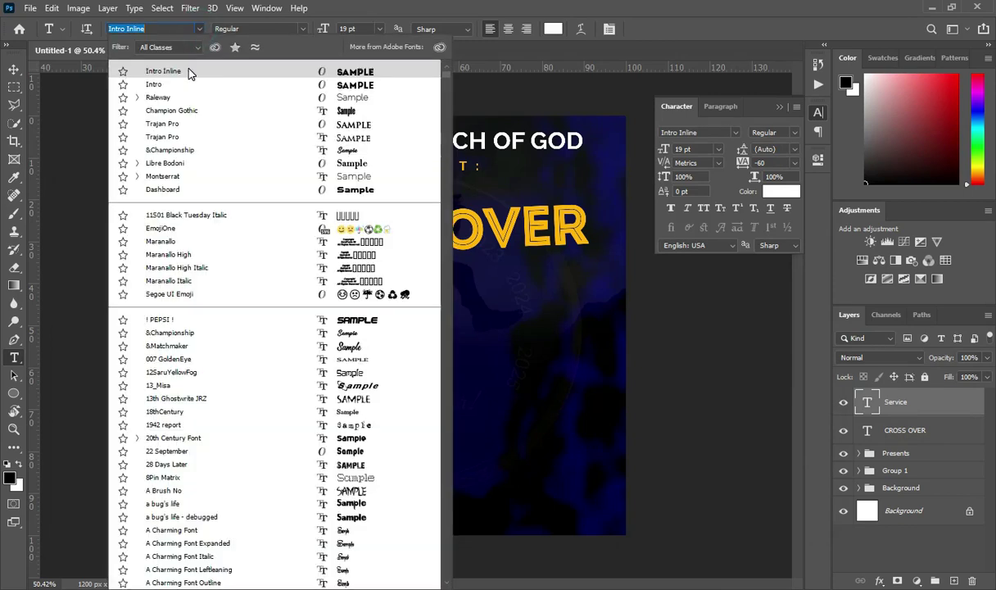
{"action": "type", "text": "d"}
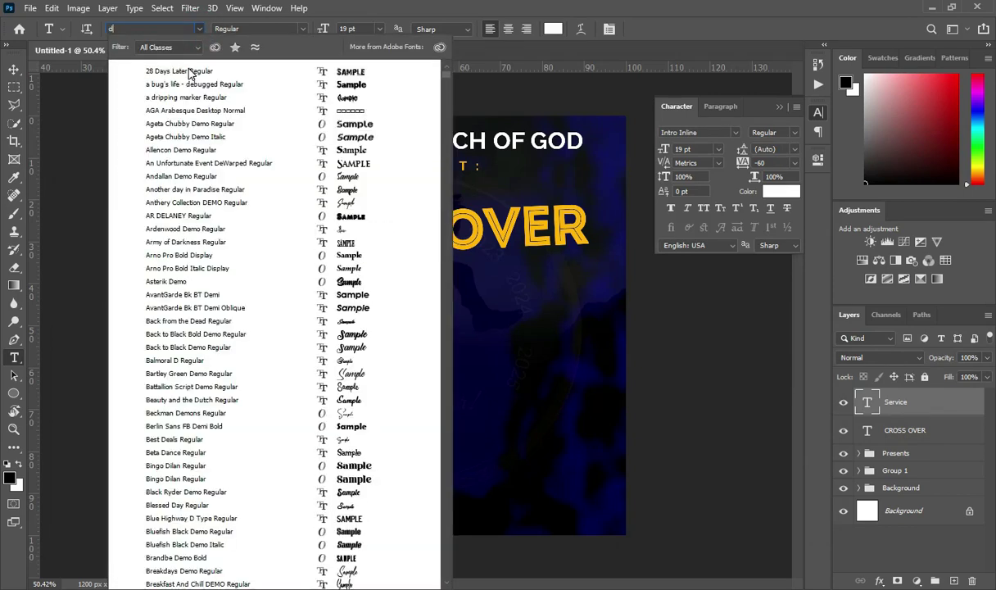
{"action": "type", "text": "hanikans Signature It..."}
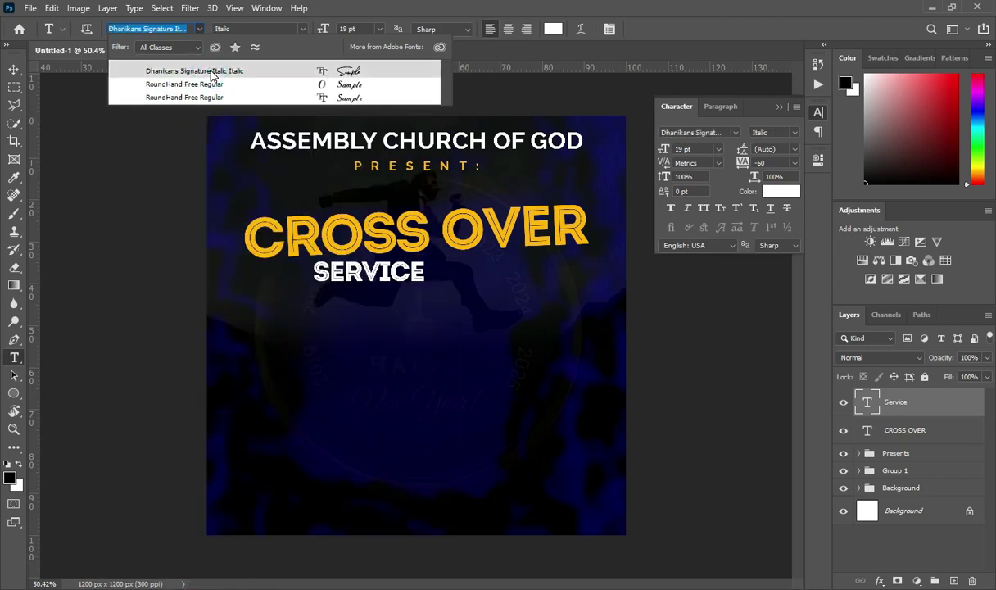
{"action": "left_click", "coordinate": [210, 72]}
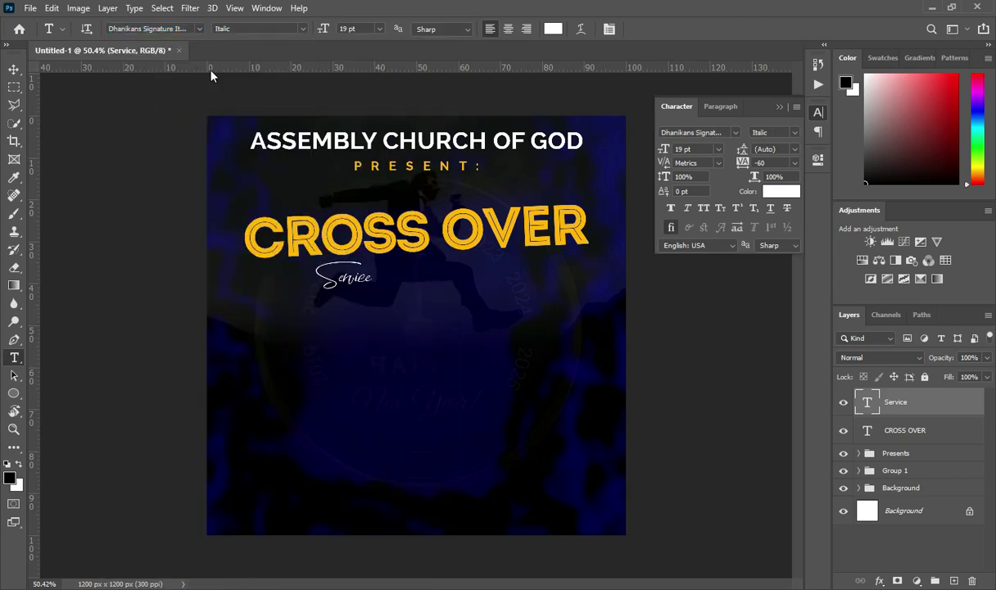
- Enlarge the Service text to about 61.9 pt and position it so its S sweeps across the middle of CROSS OVER
{"action": "left_click", "coordinate": [14, 70]}
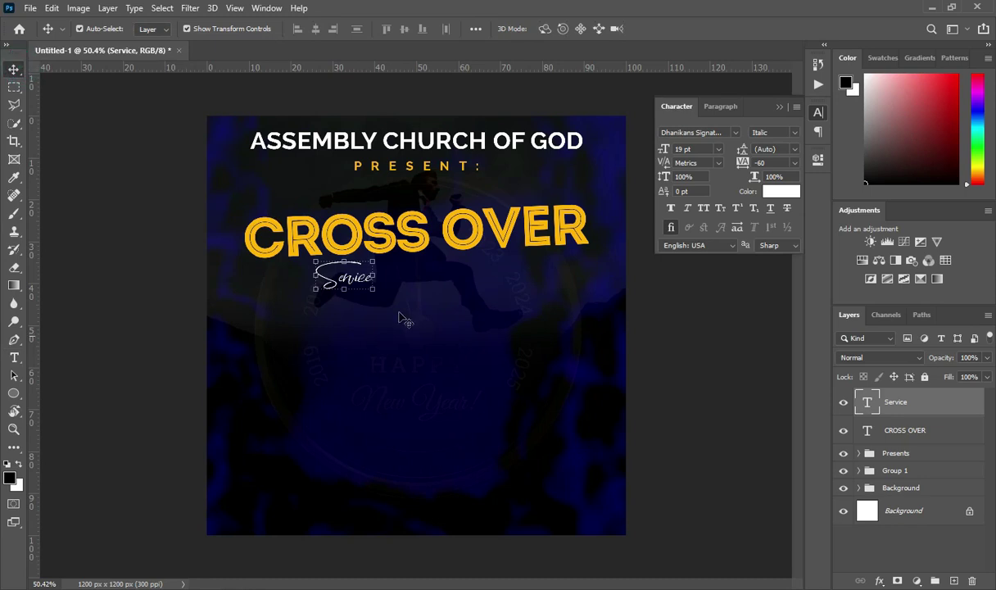
{"action": "left_click", "coordinate": [375, 277]}
{"action": "left_click_drag", "start_coordinate": [375, 277], "coordinate": [561, 197]}
{"action": "left_click_drag", "start_coordinate": [490, 285], "coordinate": [485, 288]}
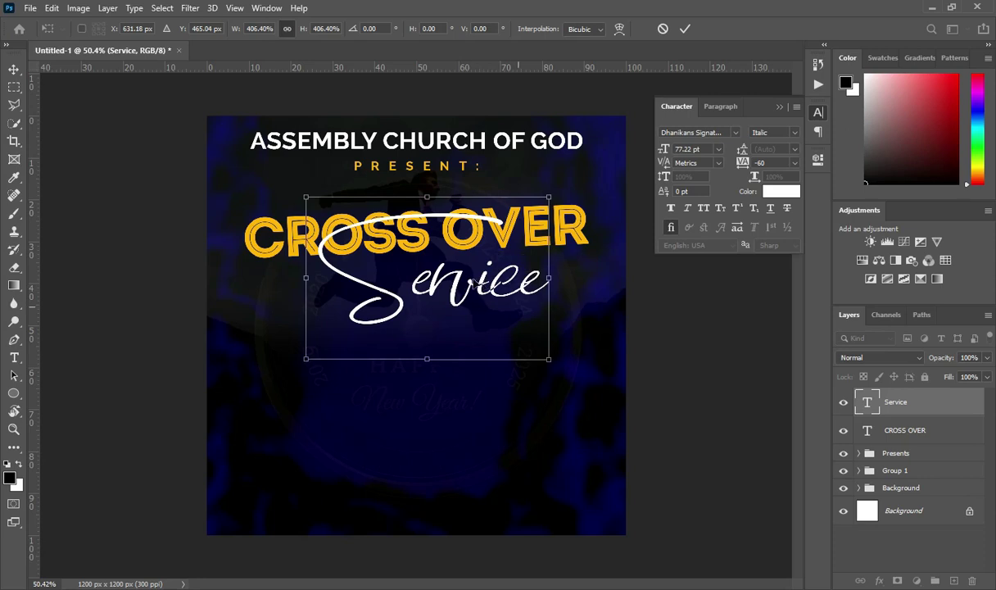
{"action": "left_click", "coordinate": [484, 283]}
{"action": "left_click_drag", "start_coordinate": [482, 285], "coordinate": [488, 284]}
{"action": "left_click_drag", "start_coordinate": [557, 357], "coordinate": [523, 324]}
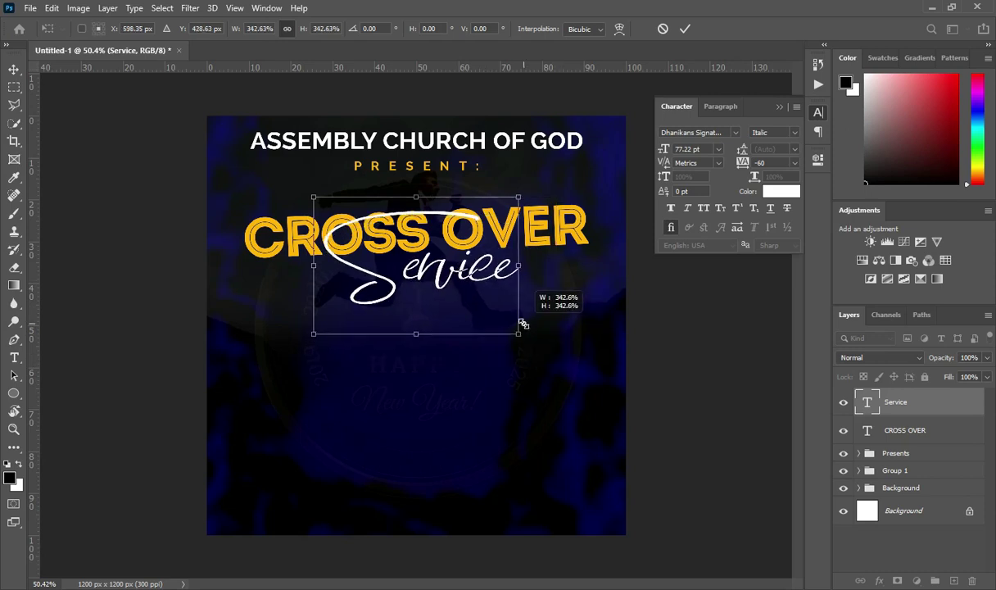
{"action": "left_click_drag", "start_coordinate": [522, 324], "coordinate": [523, 325]}
{"action": "left_click_drag", "start_coordinate": [428, 274], "coordinate": [428, 280]}
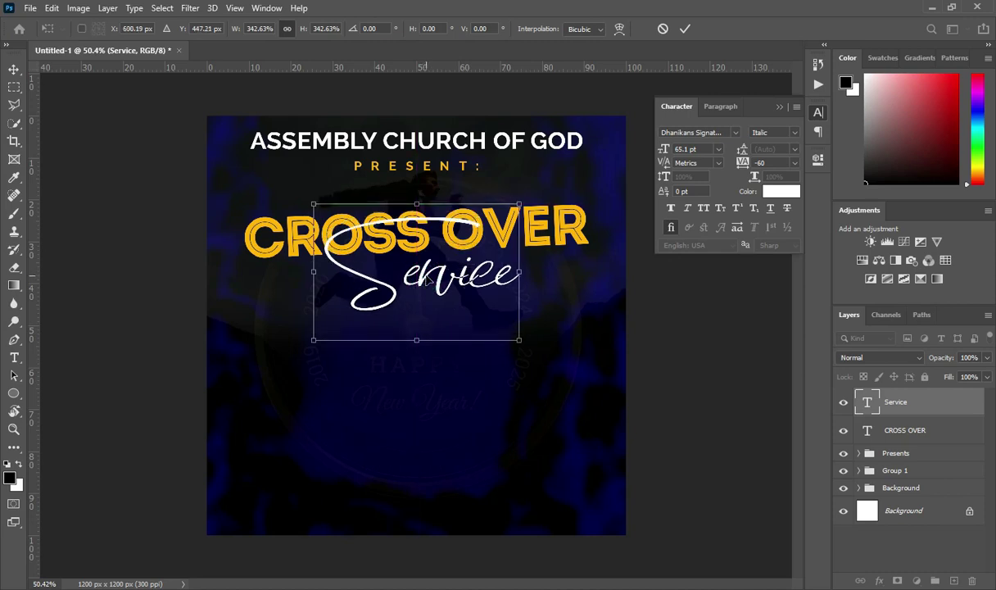
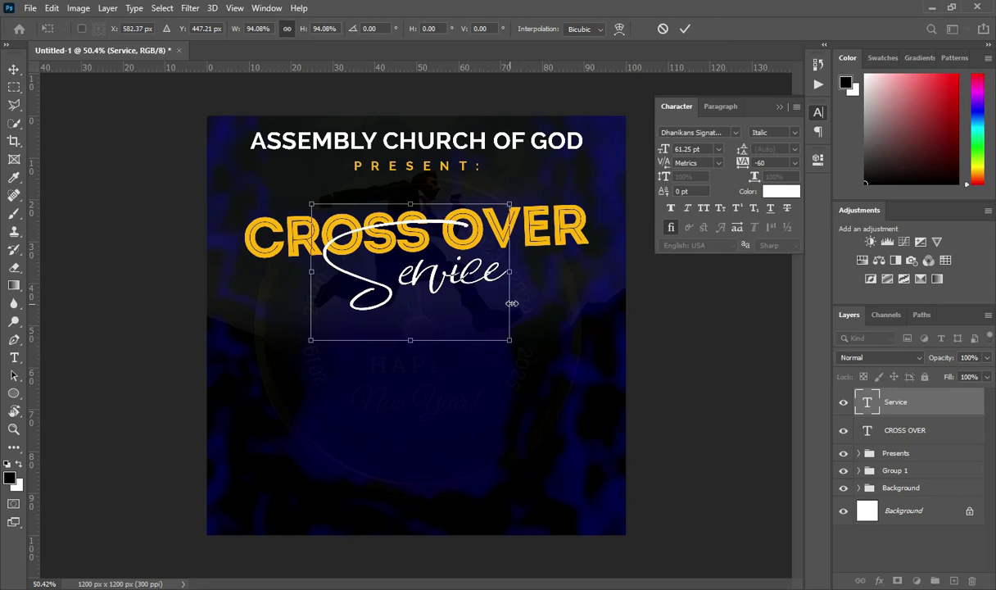
{"action": "mouse_move", "coordinate": [510, 271]}
{"action": "left_mouse_down"}
{"action": "mouse_move", "coordinate": [527, 267]}
{"action": "mouse_move", "coordinate": [529, 278]}
{"action": "mouse_move", "coordinate": [512, 271]}
{"action": "left_mouse_up"}
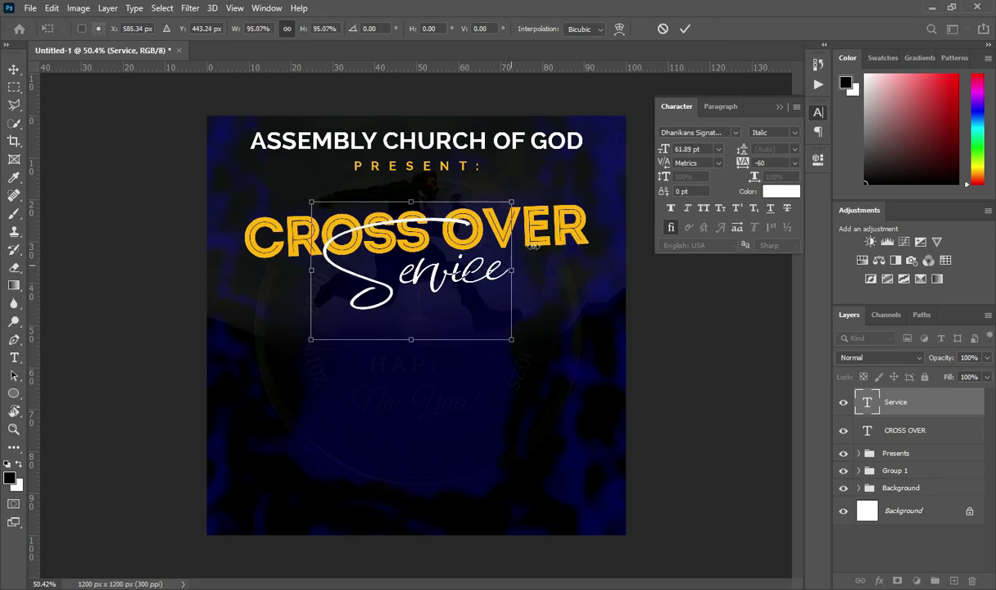
{"action": "left_click", "coordinate": [687, 28]}
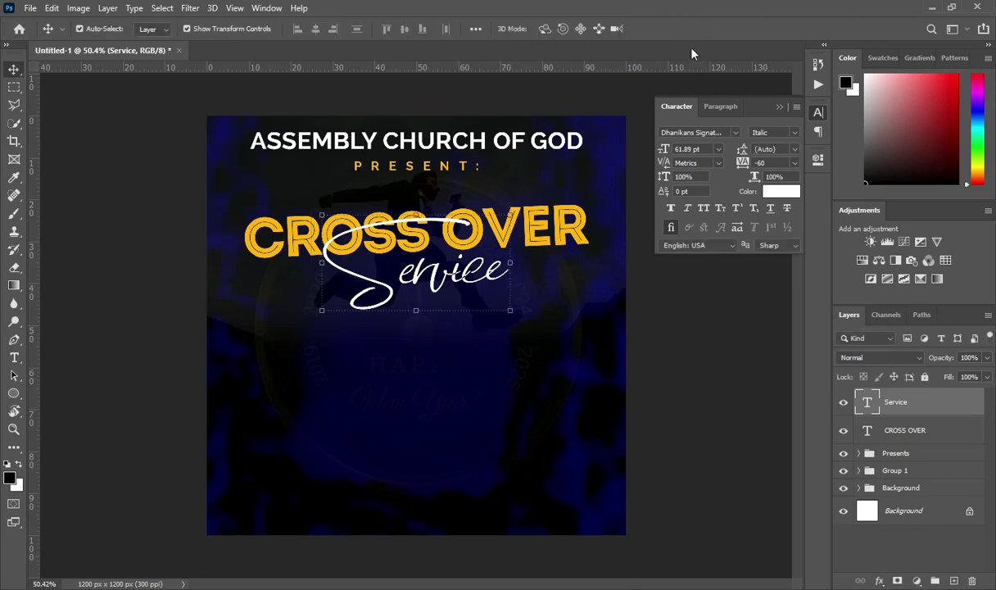
{"action": "left_click", "coordinate": [776, 106]}
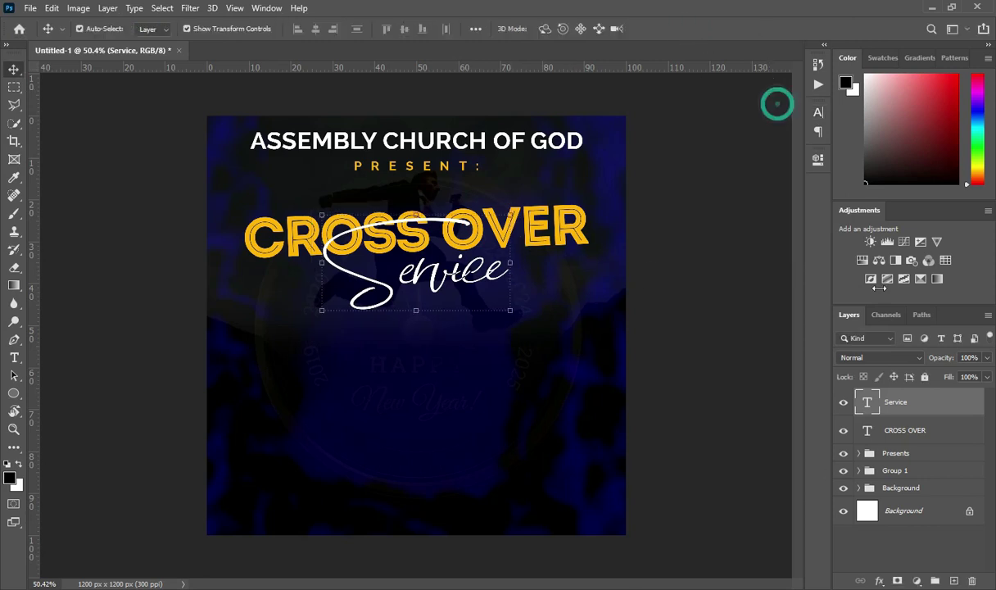
- Add a drop shadow to the CROSS OVER text with Normal blend mode and 82% opacity
{"action": "left_click", "coordinate": [580, 235]}
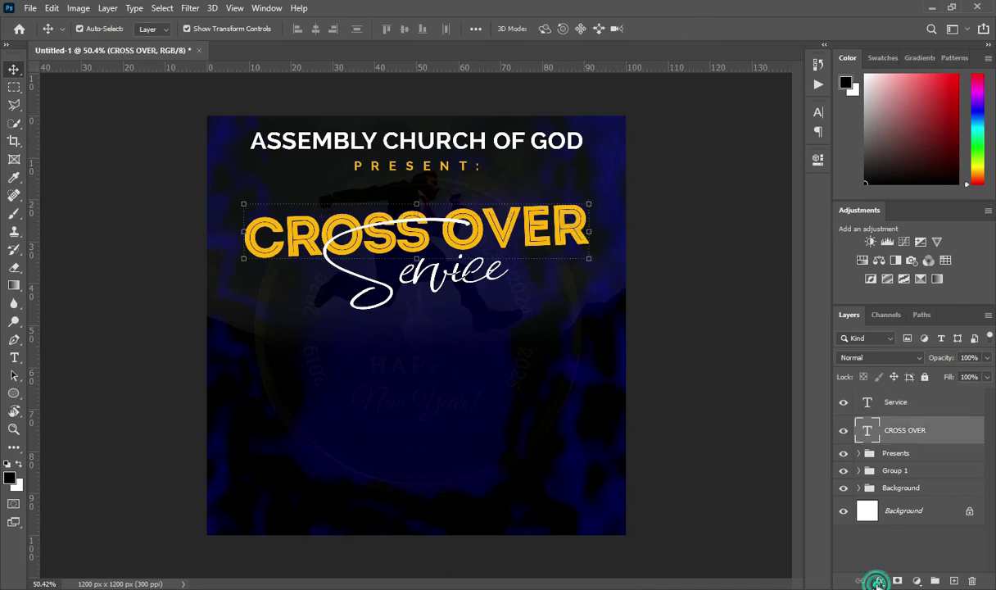
{"action": "left_click", "coordinate": [879, 580]}
{"action": "left_click", "coordinate": [920, 580]}
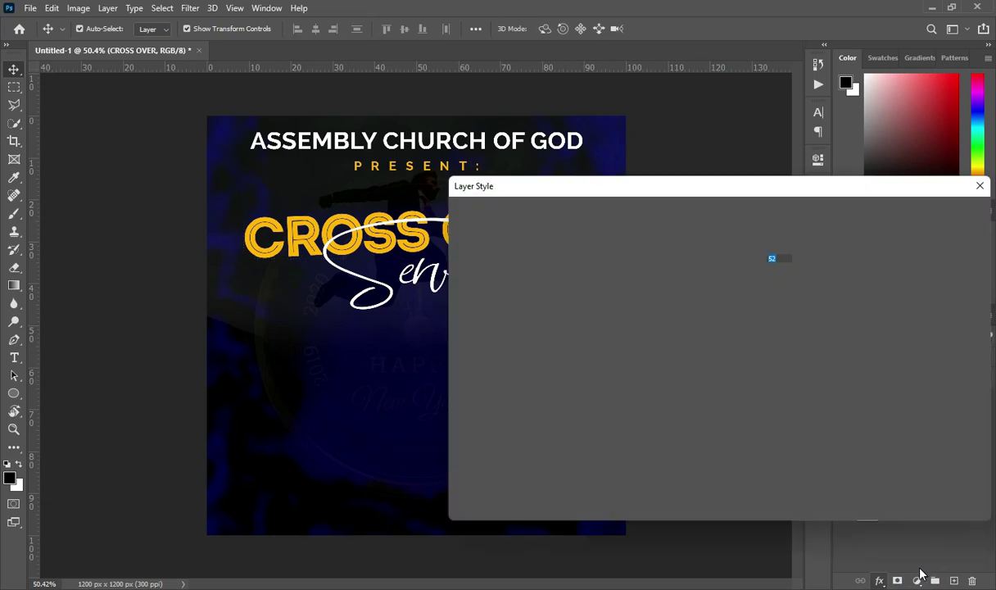
{"action": "left_click", "coordinate": [725, 242]}
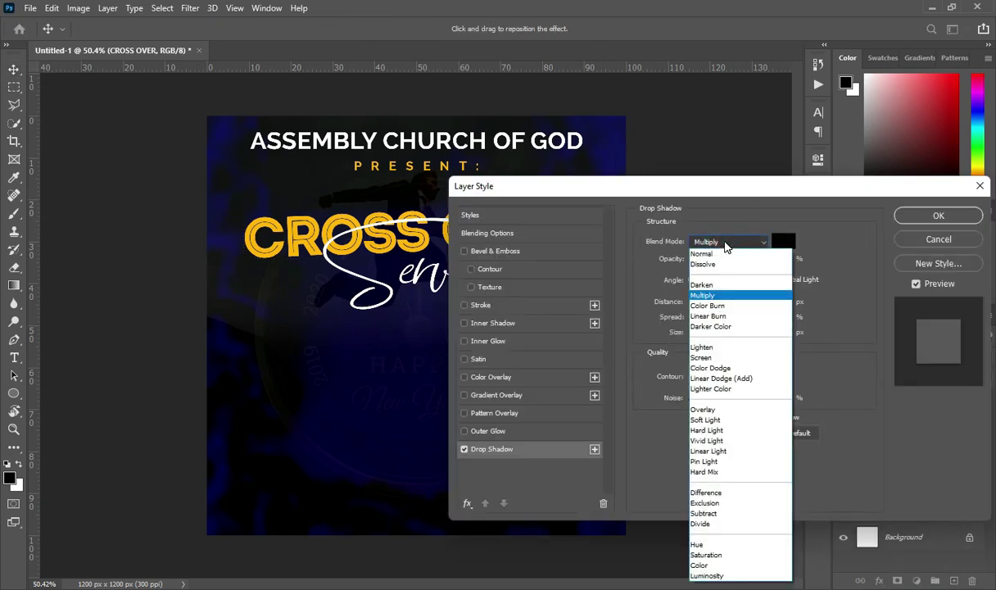
{"action": "left_click", "coordinate": [702, 254]}
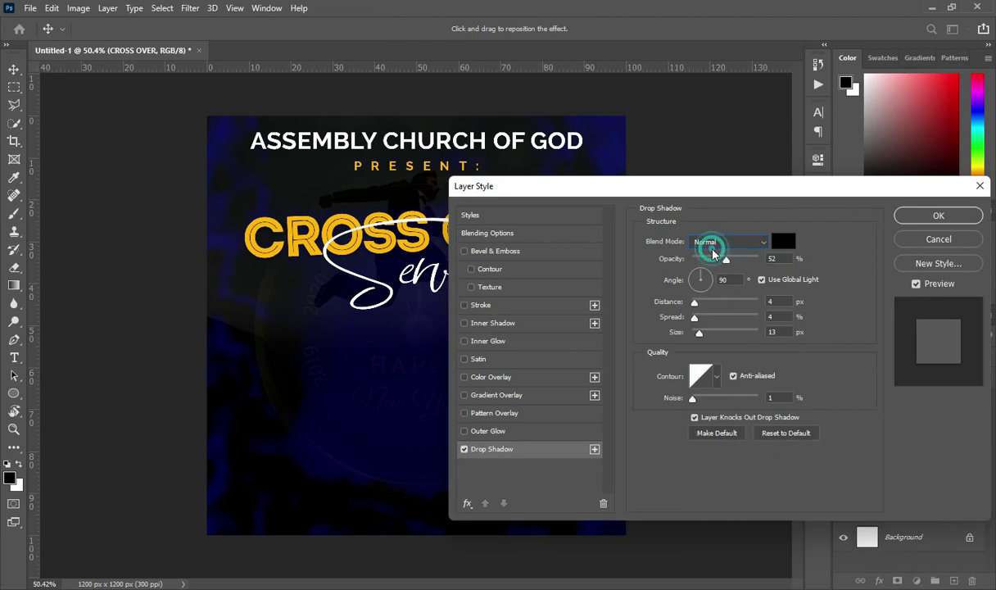
{"action": "left_click", "coordinate": [778, 259]}
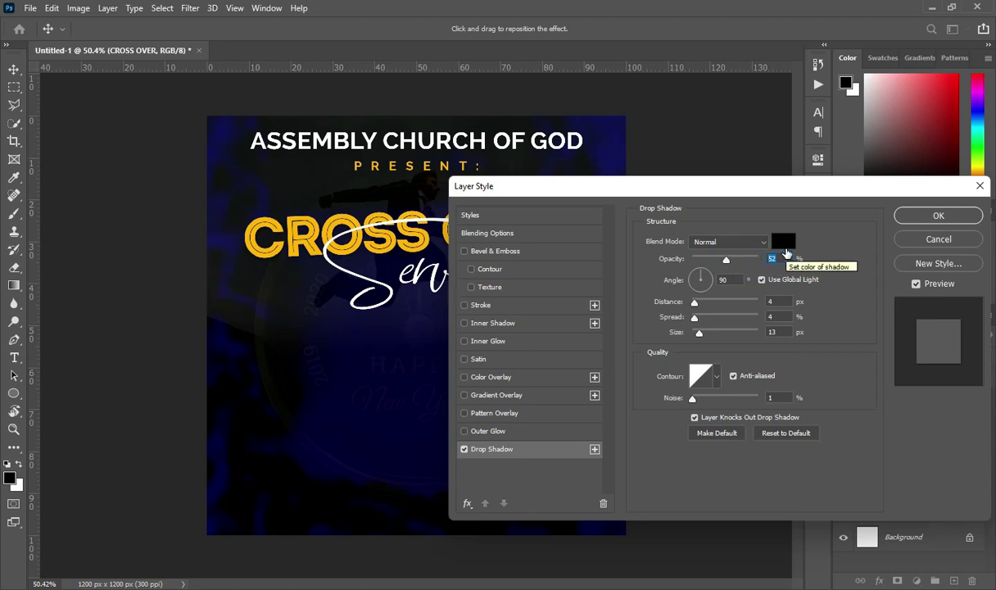
{"action": "type", "text": "82"}
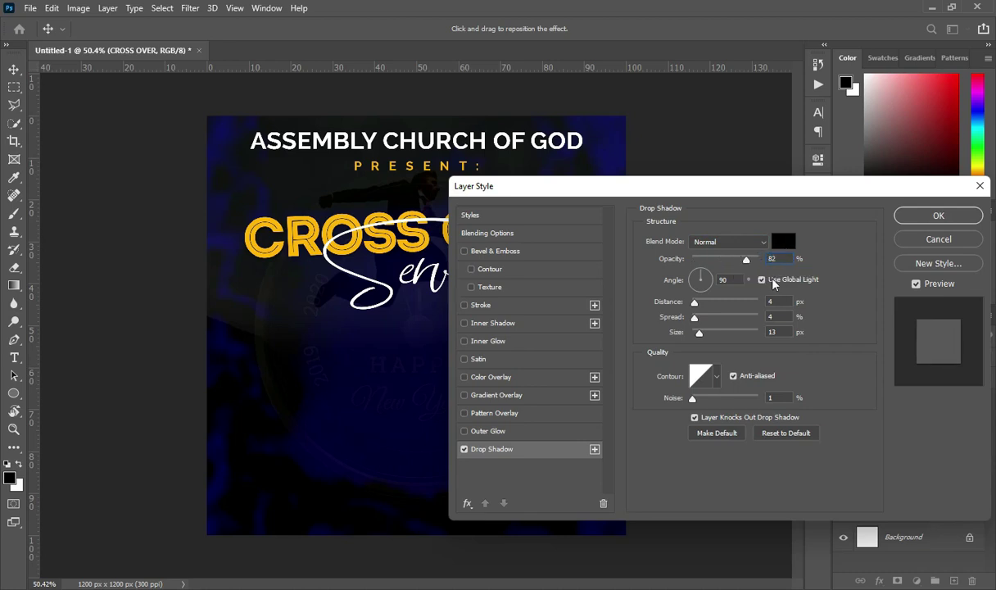
- Set the CROSS OVER drop shadow's angle to 109°, distance to 9 px, spread to 7% and size to 8 px, and apply it
{"action": "left_click", "coordinate": [732, 279]}
{"action": "left_click_drag", "start_coordinate": [702, 276], "coordinate": [694, 276]}
{"action": "type", "text": "9"}
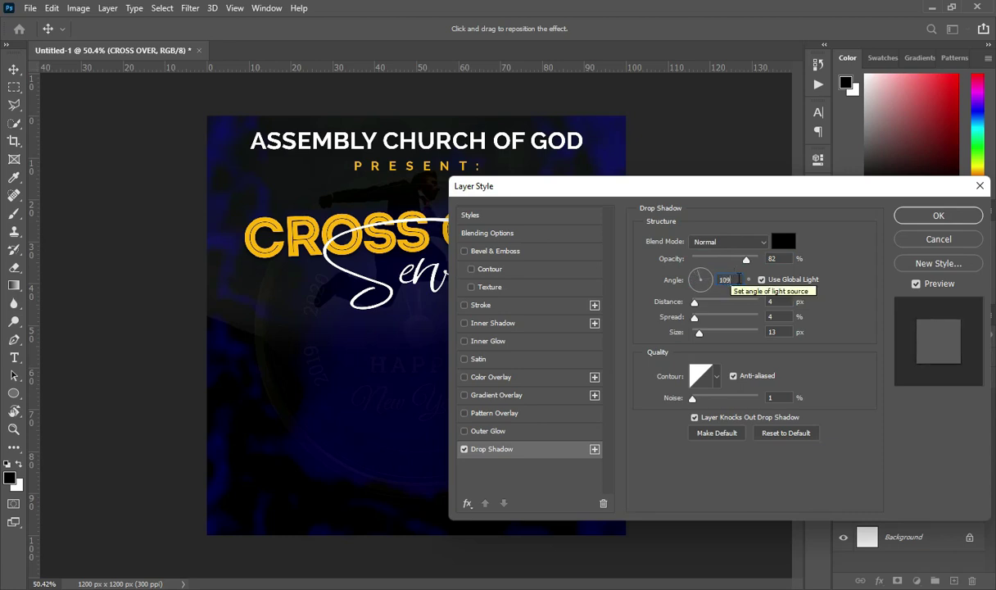
{"action": "left_click", "coordinate": [778, 301]}
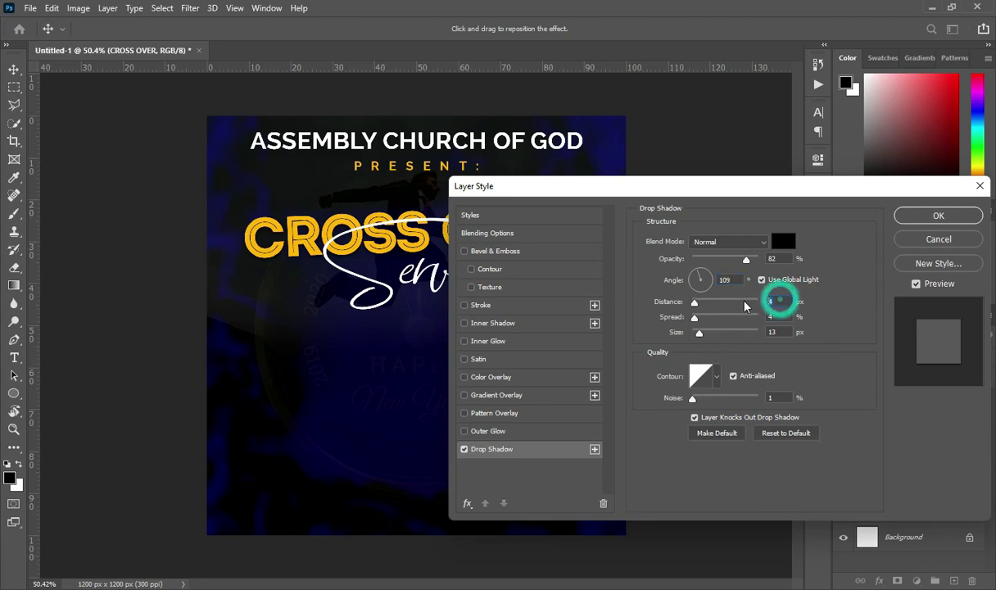
{"action": "type", "text": "9"}
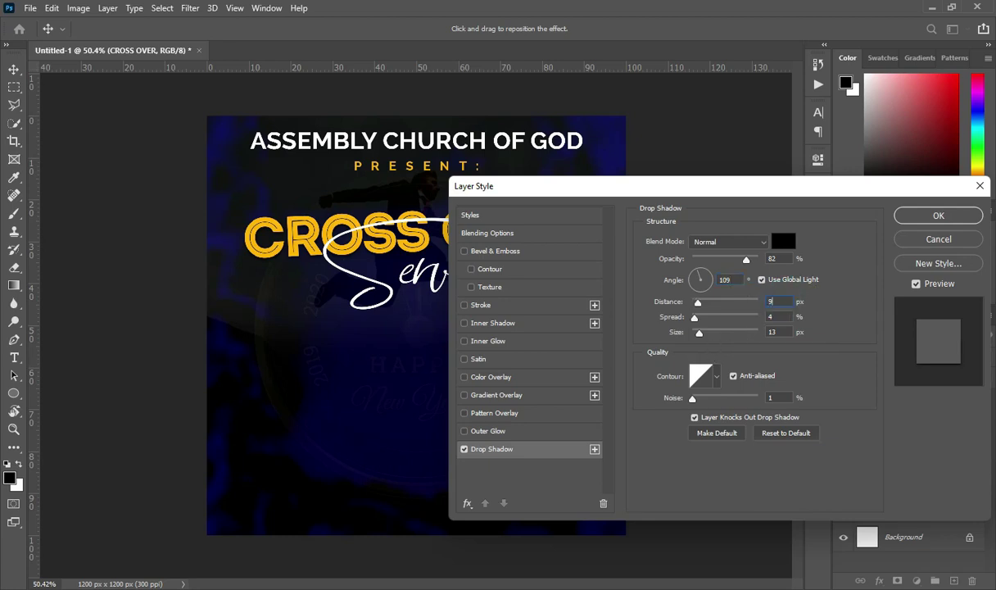
{"action": "left_click", "coordinate": [771, 316]}
{"action": "type", "text": "7"}
{"action": "left_click", "coordinate": [771, 332]}
{"action": "type", "text": "8"}
{"action": "left_click_drag", "start_coordinate": [789, 200], "coordinate": [783, 207]}
{"action": "left_click", "coordinate": [926, 223]}
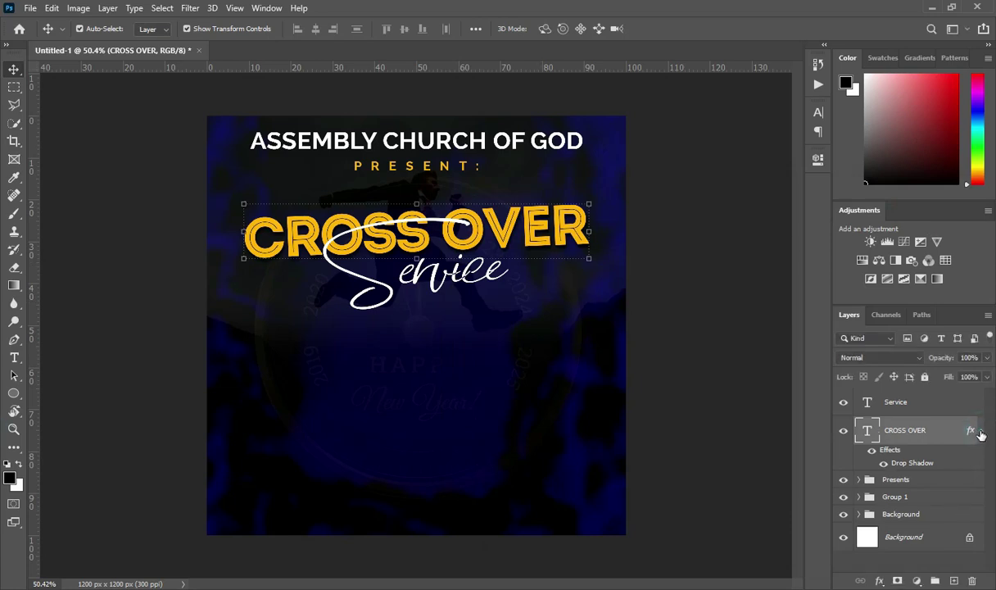
- Copy the layer style from CROSS OVER and paste it onto the Service text layer
{"action": "left_click", "coordinate": [981, 432]}
{"action": "right_click", "coordinate": [925, 434]}
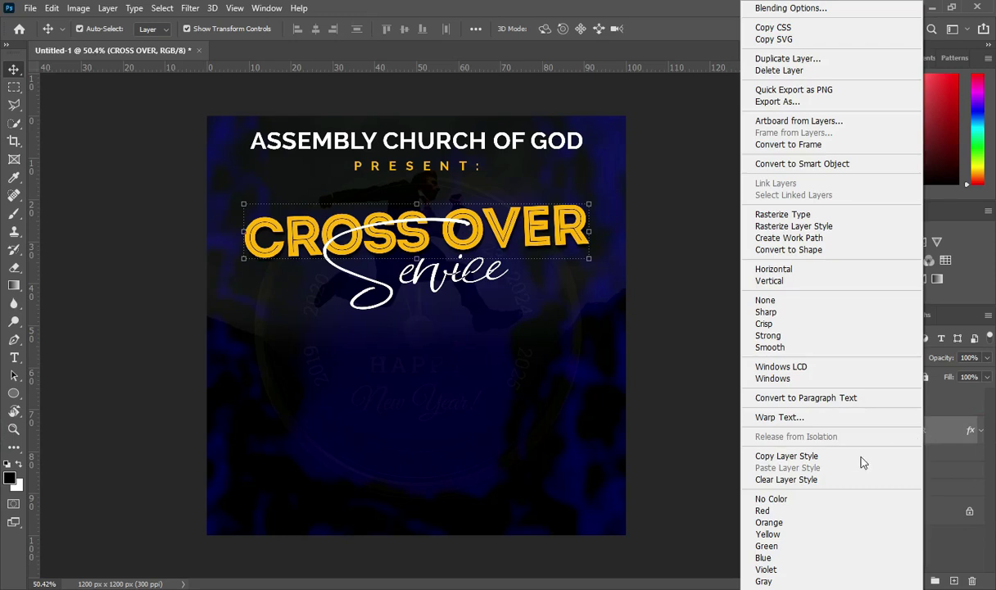
{"action": "left_click", "coordinate": [785, 459]}
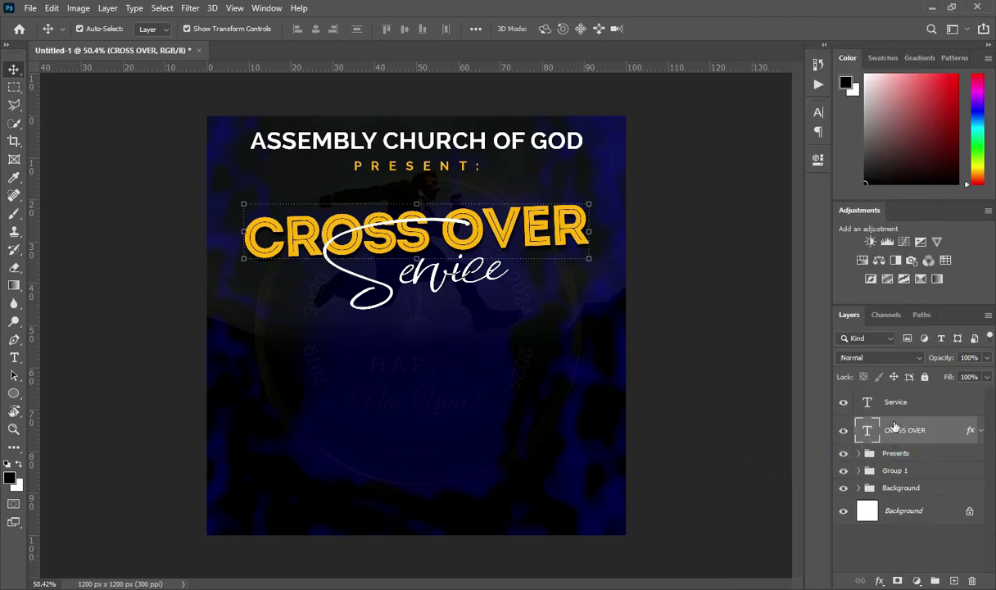
{"action": "left_click", "coordinate": [896, 404]}
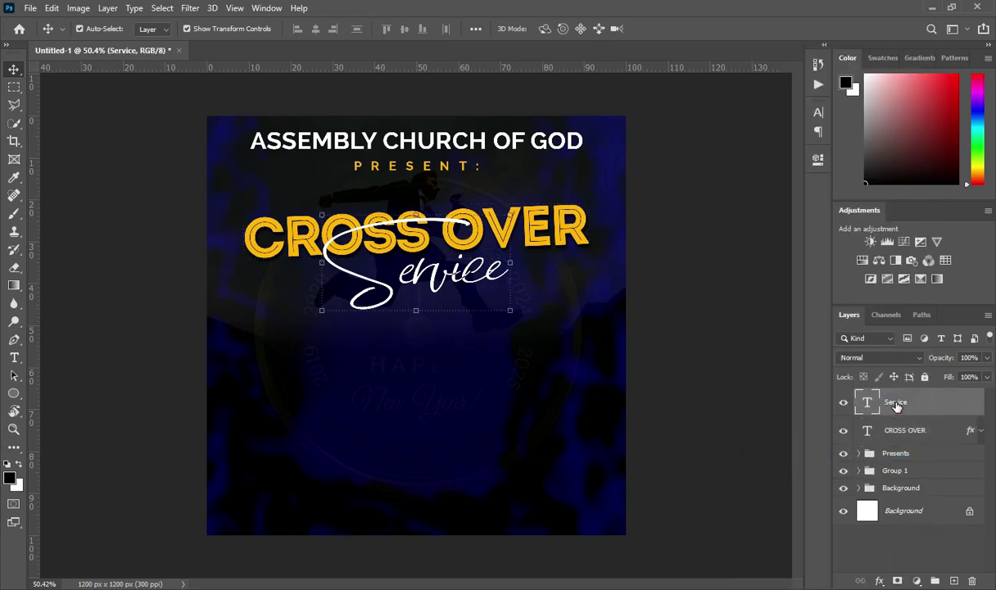
{"action": "right_click", "coordinate": [896, 404]}
{"action": "left_click", "coordinate": [756, 466]}
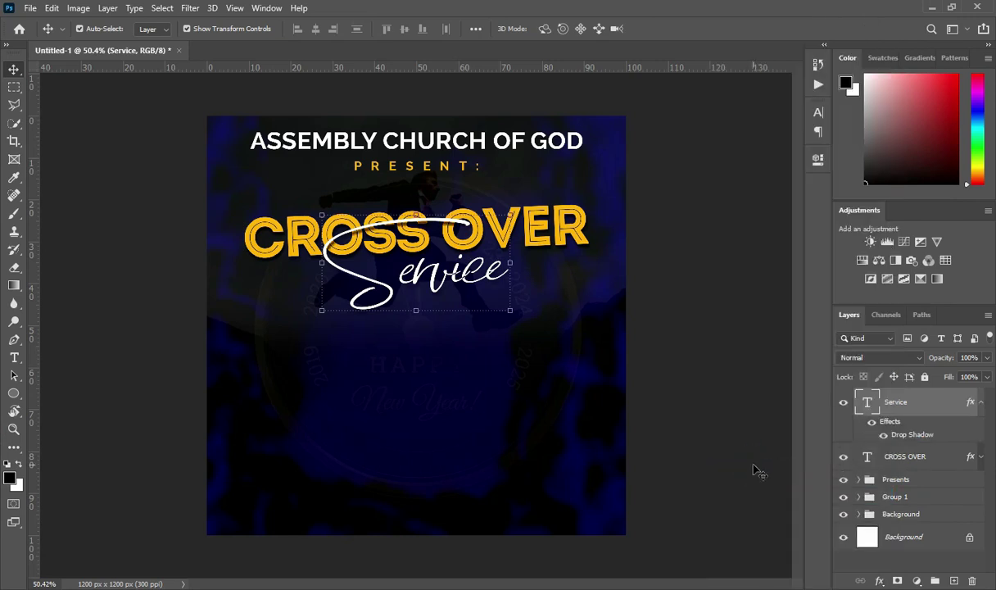
{"action": "scroll", "coordinate": [365, 219], "scroll_direction": "up", "scroll_amount": 2}
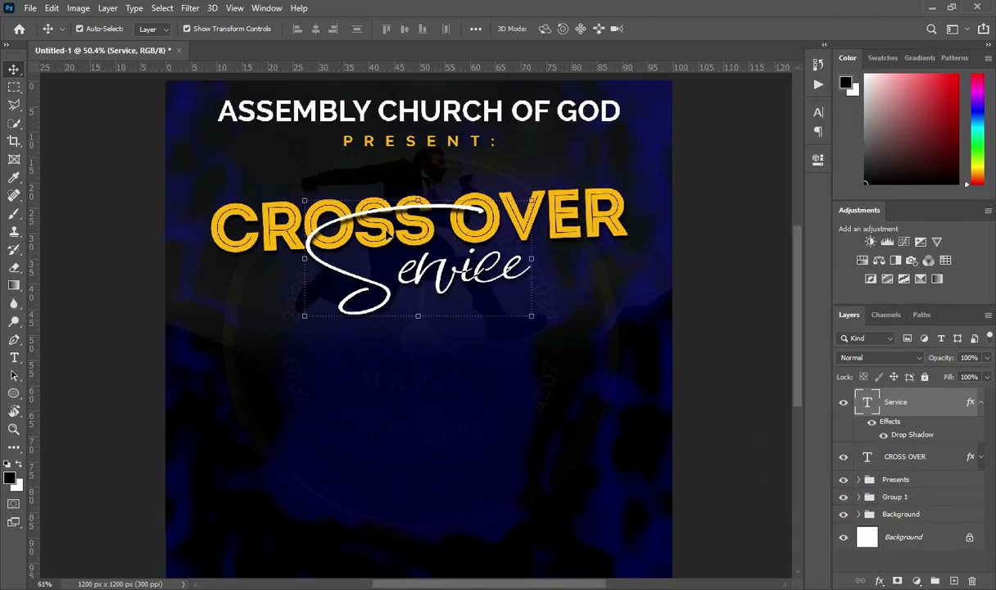
{"action": "scroll", "coordinate": [496, 213], "scroll_direction": "down", "scroll_amount": 2}
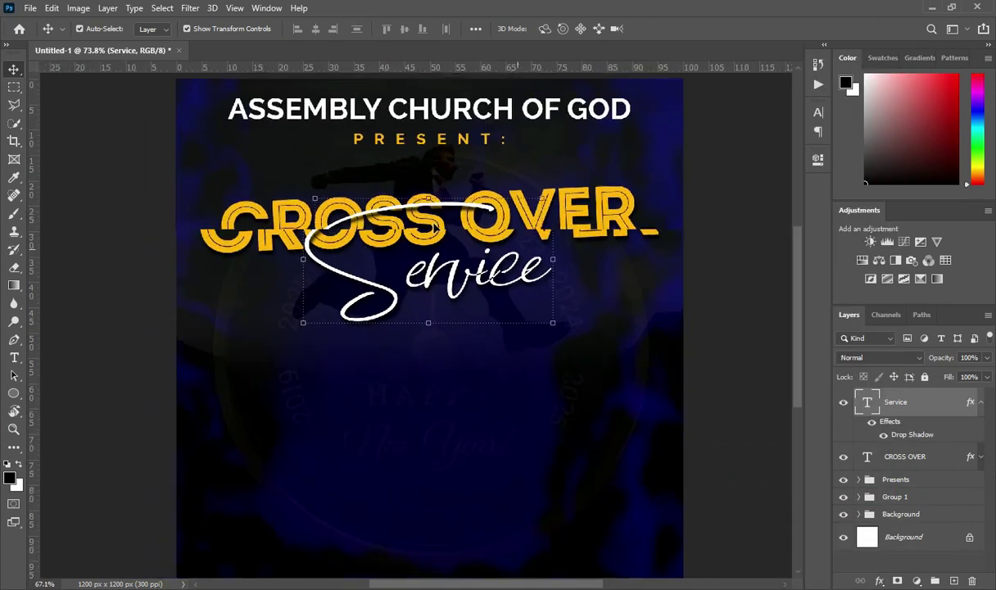
{"action": "left_click", "coordinate": [690, 198]}
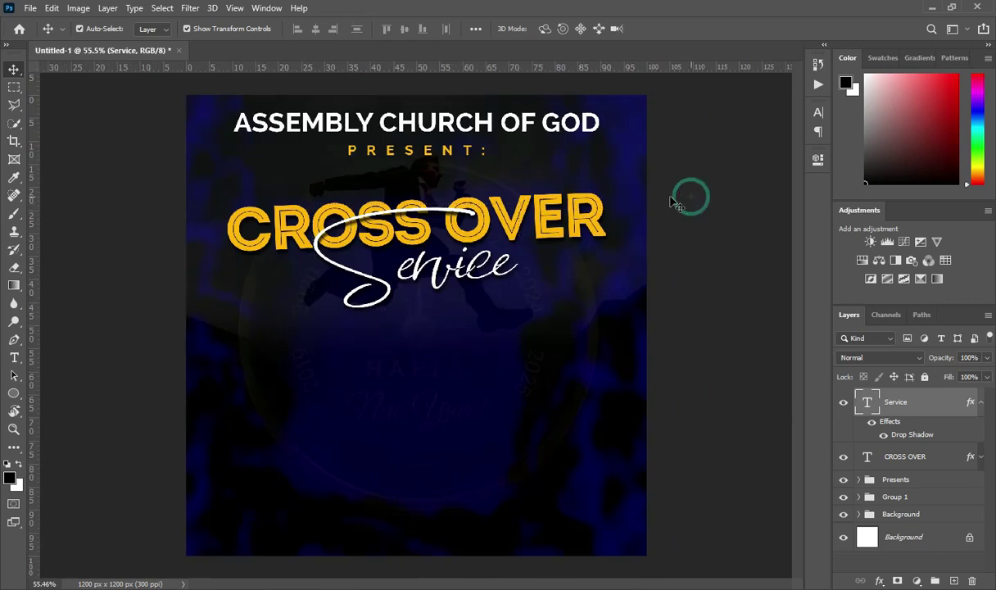
{"action": "scroll", "coordinate": [508, 192], "scroll_direction": "down", "scroll_amount": 1}
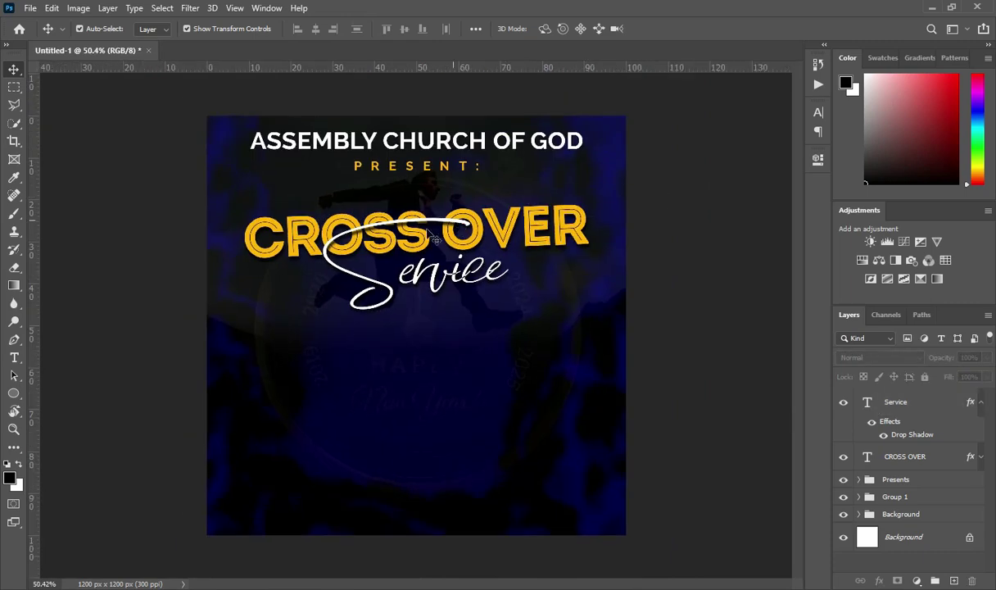
{"action": "scroll", "coordinate": [404, 272], "scroll_direction": "up", "scroll_amount": 1}
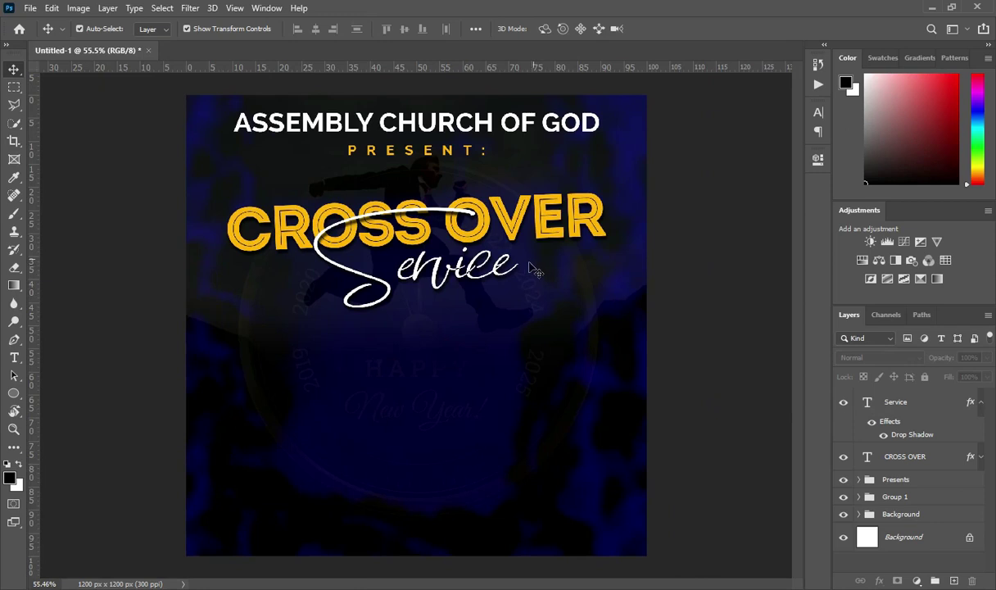
- Copy Theme: from the Notepad notes and add it as a new text line below Service
{"action": "left_click", "coordinate": [626, 557]}
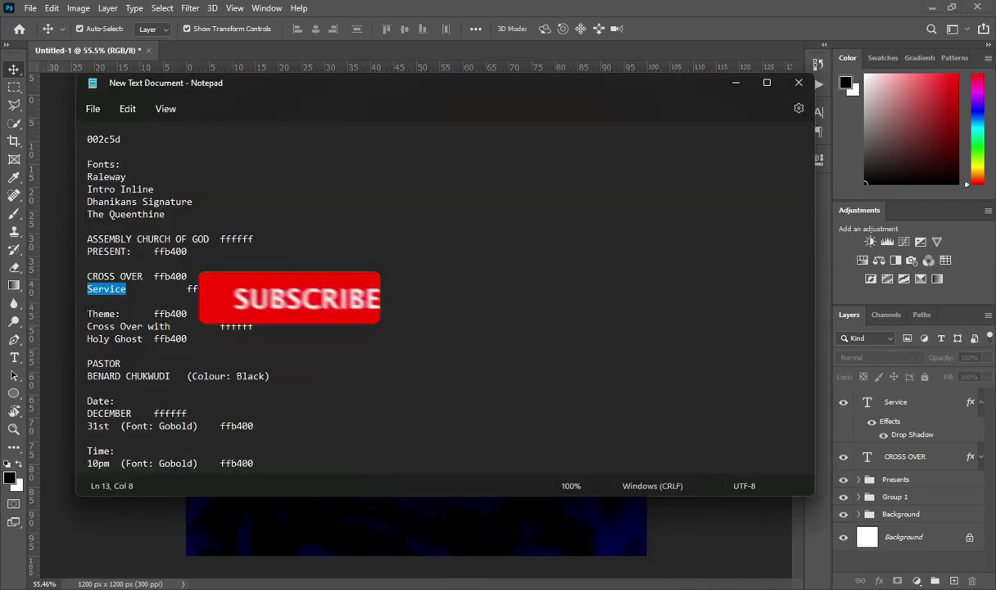
{"action": "left_click_drag", "start_coordinate": [90, 314], "coordinate": [122, 314]}
{"action": "key", "text": "ctrl+c"}
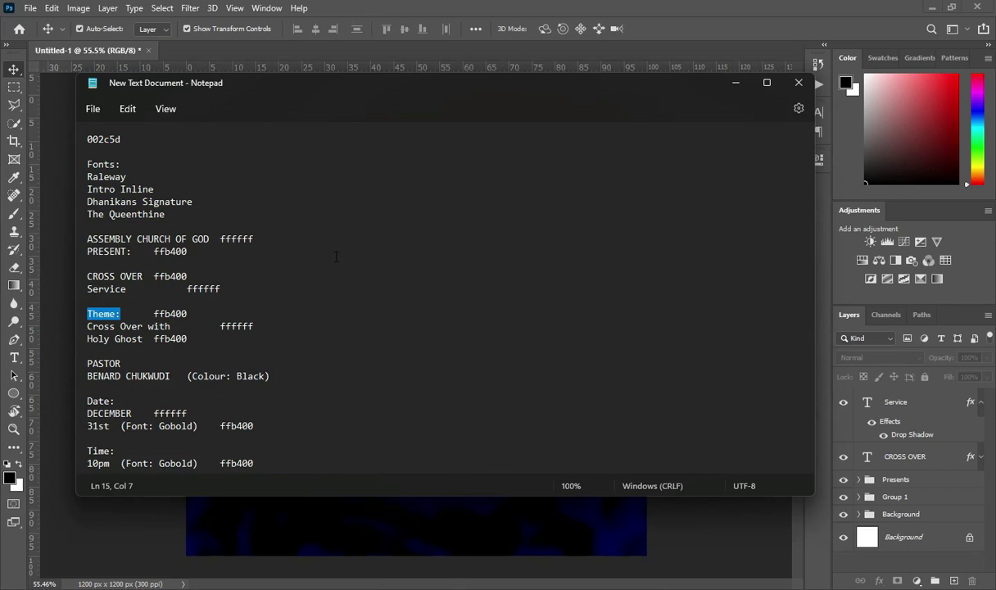
{"action": "left_click", "coordinate": [733, 82]}
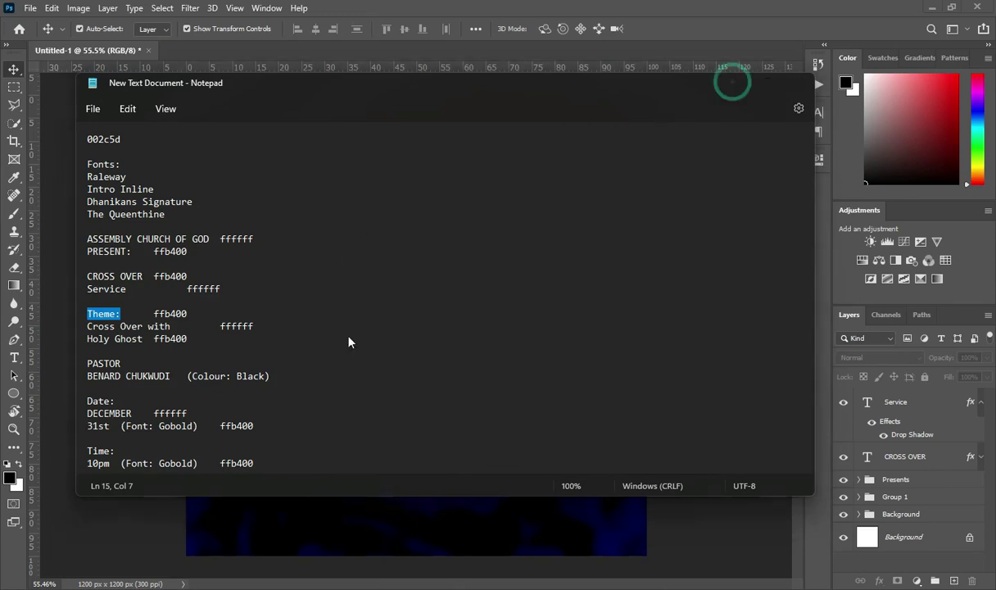
{"action": "key", "text": "t"}
{"action": "left_click", "coordinate": [236, 357]}
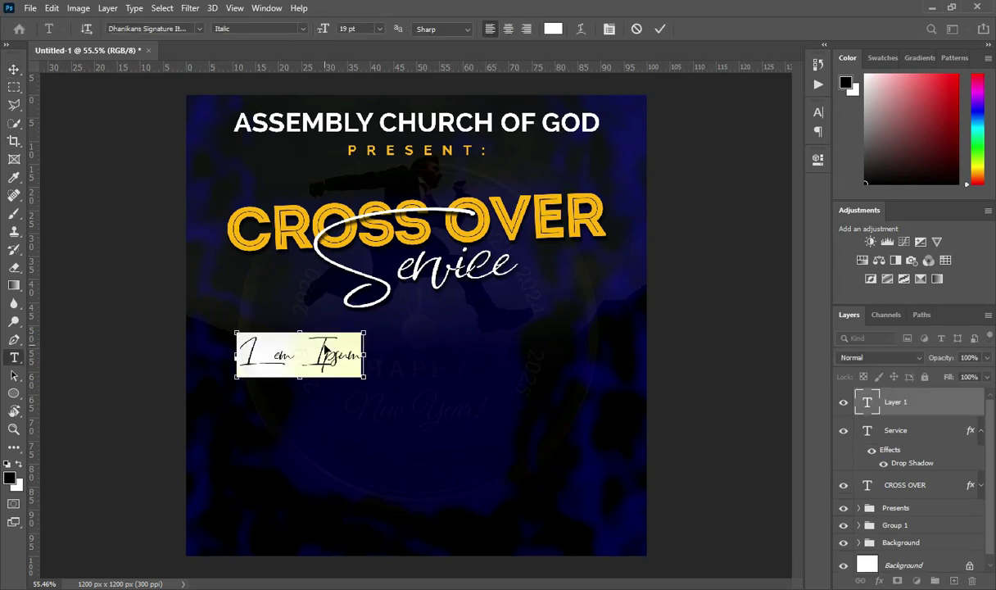
{"action": "key", "text": "ctrl+v"}
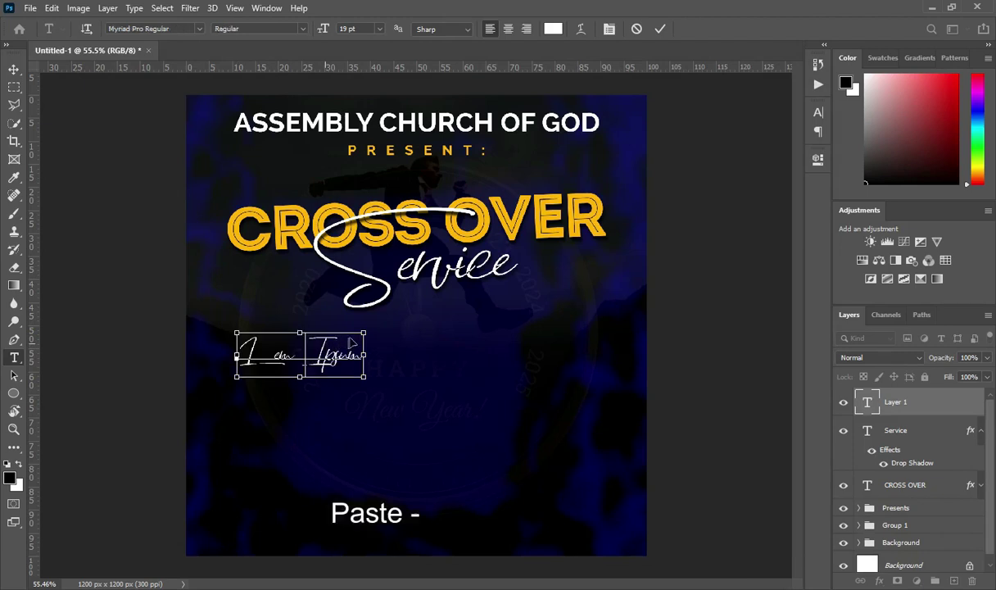
{"action": "left_click", "coordinate": [660, 30]}
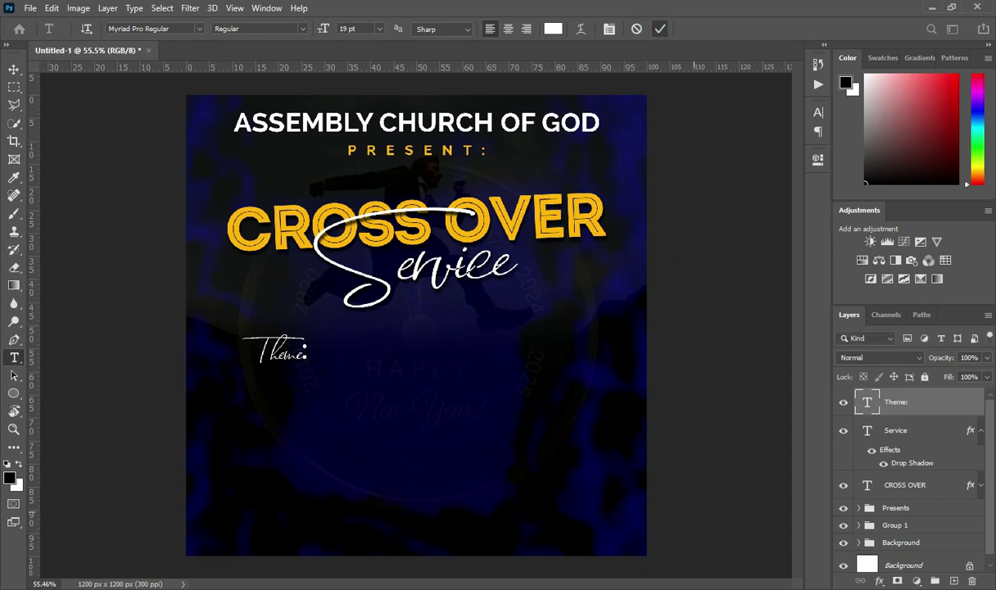
- Check the font name in the Notepad notes and set the Theme: text to The Queenthine Regular
{"action": "key", "text": "alt+Tab"}
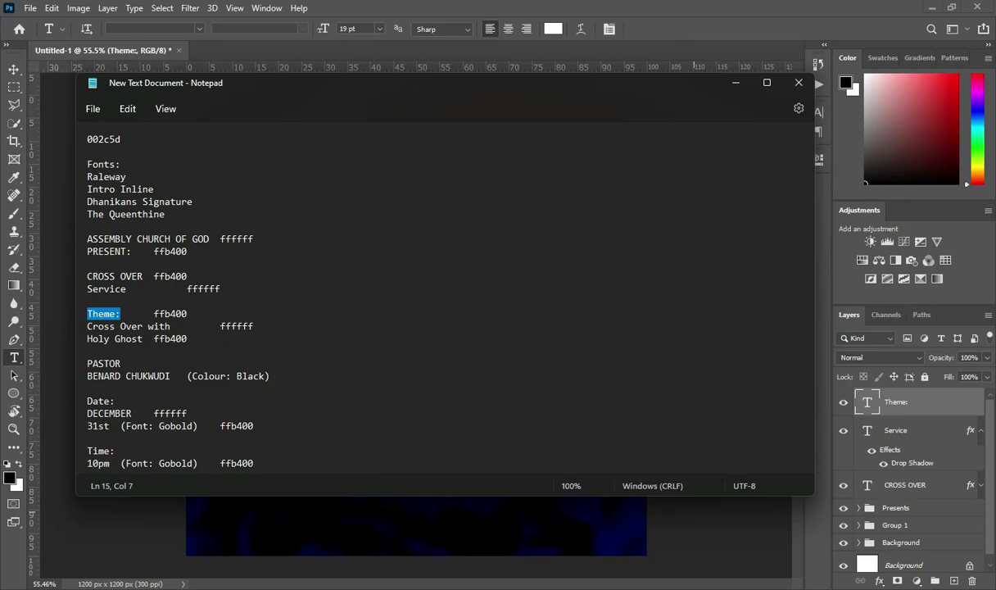
{"action": "left_click", "coordinate": [59, 264]}
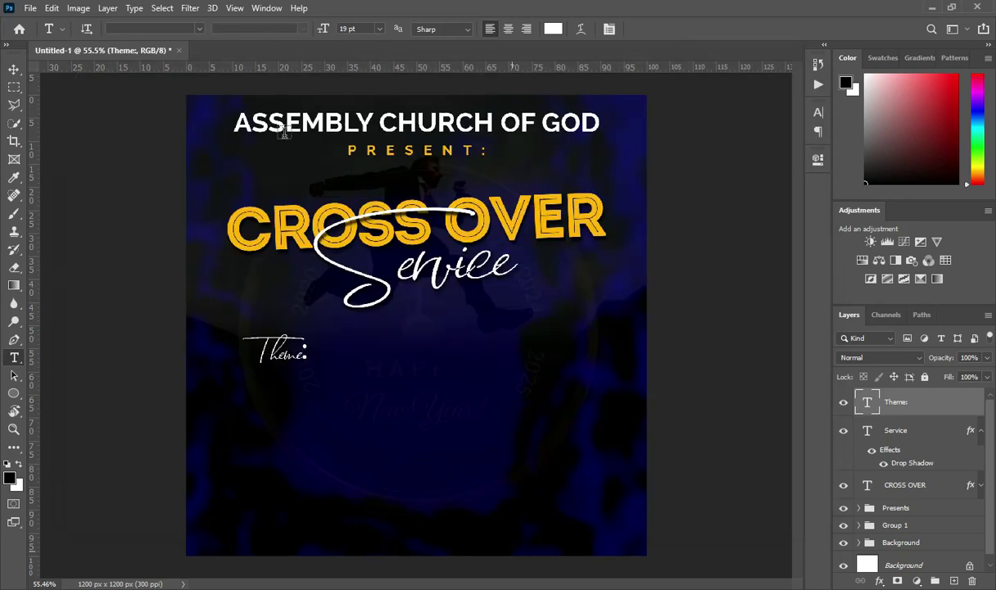
{"action": "left_click", "coordinate": [201, 30]}
{"action": "type", "text": "theq"}
{"action": "key", "text": "BackSpace"}
{"action": "type", "text": "q"}
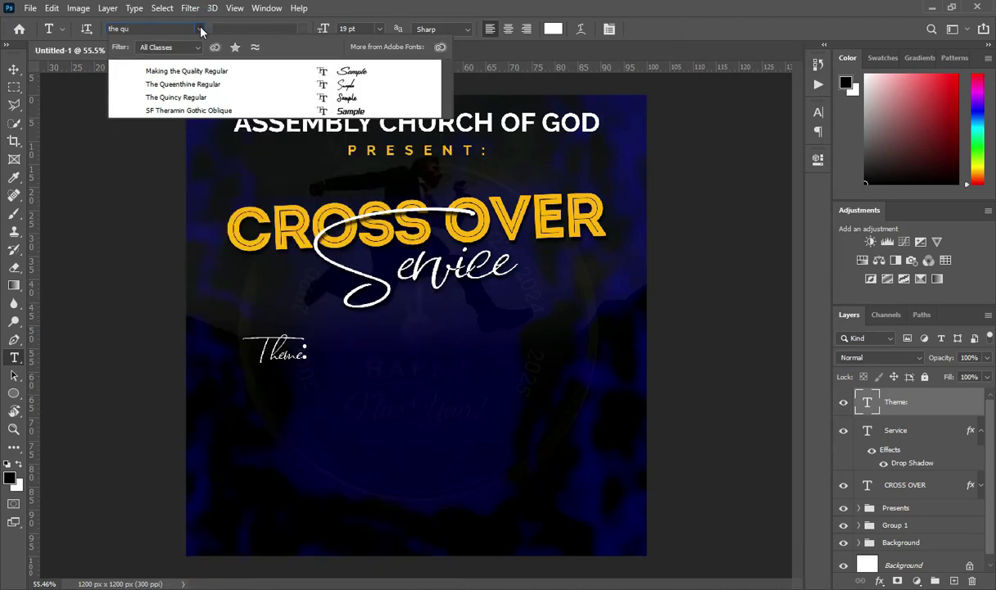
{"action": "left_click", "coordinate": [196, 85]}
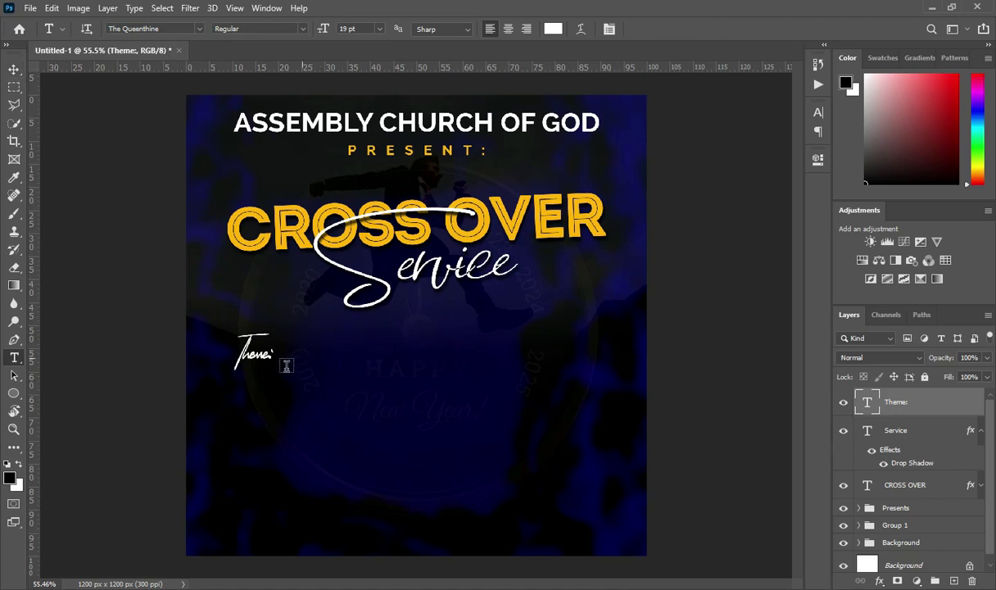
- Colour the Theme: text with ffb400 copied from the Notepad notes and move it just below the S of Service
{"action": "key", "text": "alt+Tab"}
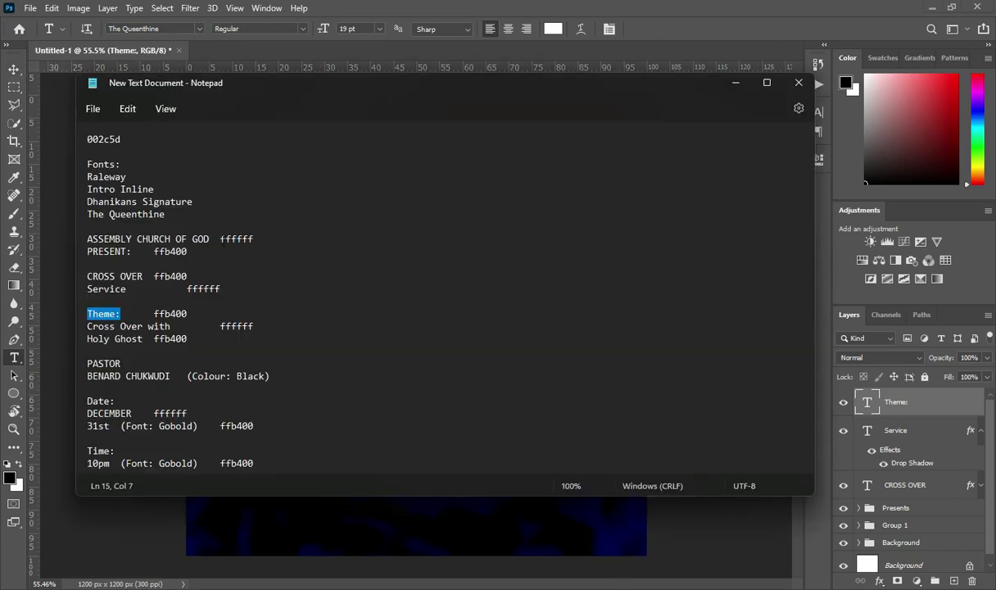
{"action": "double_click", "coordinate": [170, 314]}
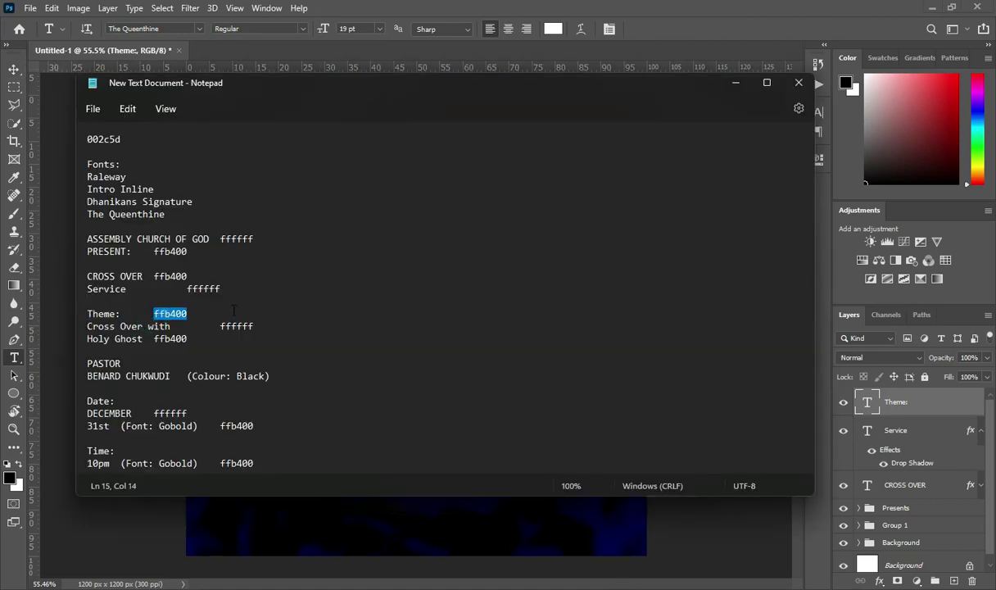
{"action": "key", "text": "ctrl+c"}
{"action": "left_click", "coordinate": [729, 85]}
{"action": "left_click", "coordinate": [553, 29]}
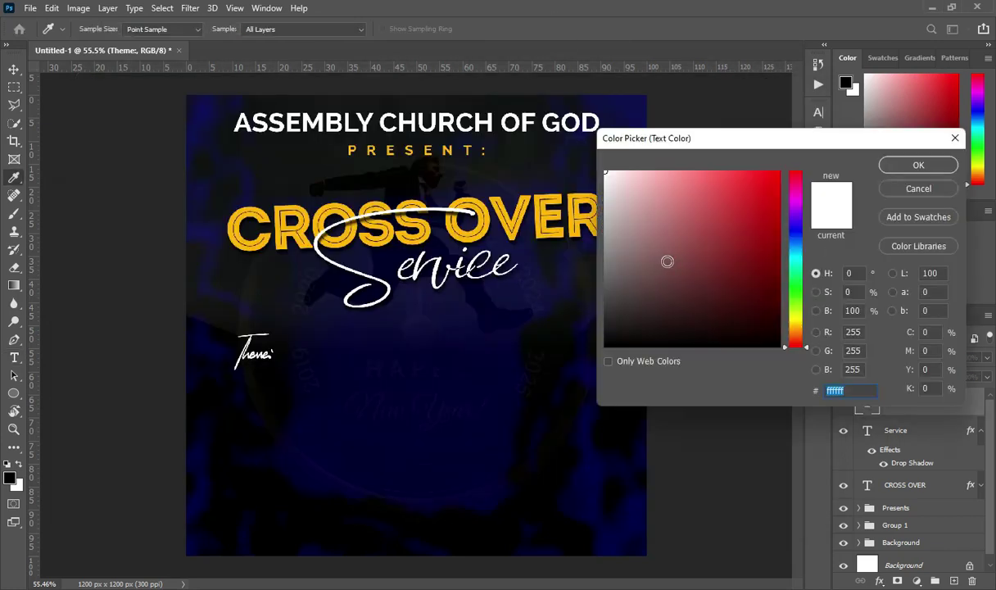
{"action": "key", "text": "ctrl+v"}
{"action": "left_click", "coordinate": [919, 165]}
{"action": "left_click", "coordinate": [14, 71]}
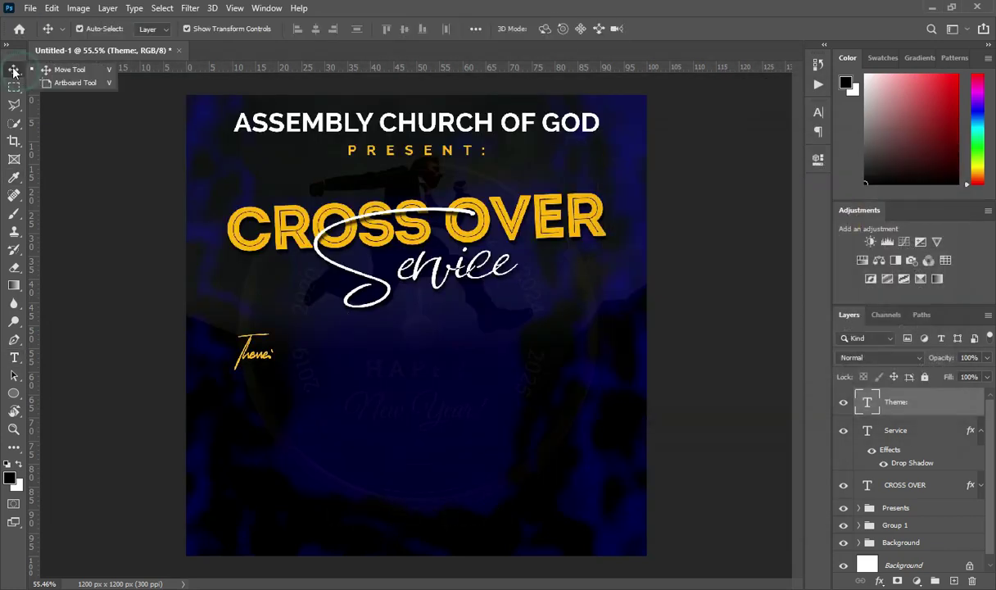
{"action": "left_click_drag", "start_coordinate": [254, 353], "coordinate": [329, 345]}
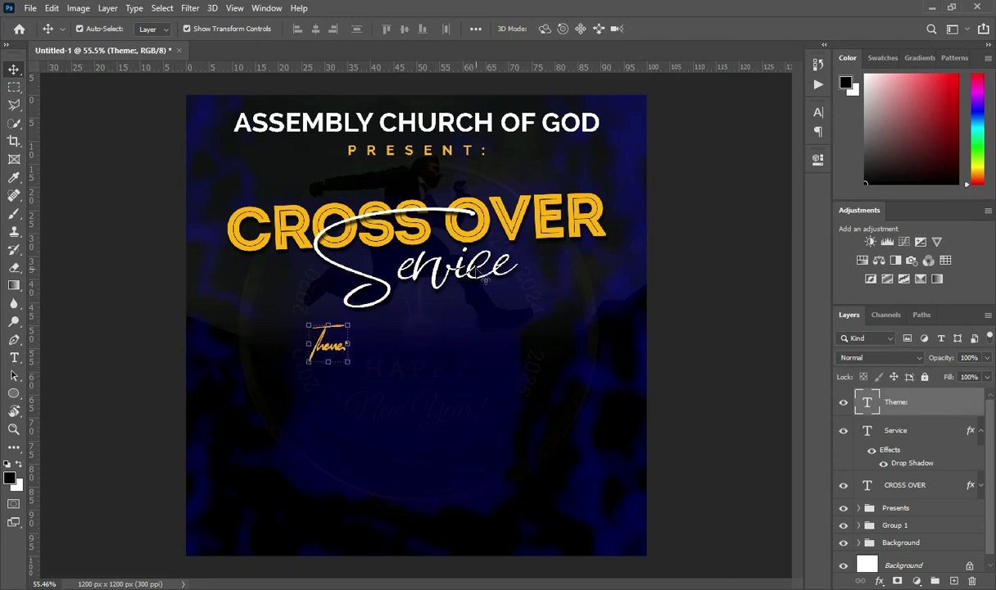
- Copy Cross Over with from the Notepad notes and add it as a new text line beside Theme:
{"action": "left_click", "coordinate": [549, 423]}
{"action": "key", "text": "t"}
{"action": "key", "text": "alt+Tab"}
{"action": "left_click_drag", "start_coordinate": [87, 326], "coordinate": [171, 326]}
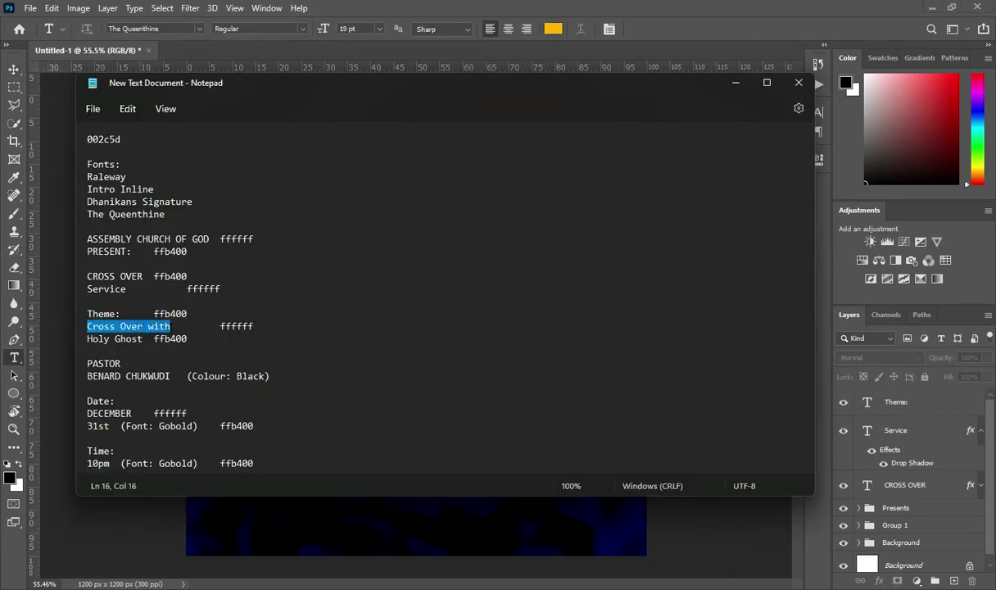
{"action": "key", "text": "ctrl+c"}
{"action": "key", "text": "alt+Tab"}
{"action": "left_click", "coordinate": [397, 351]}
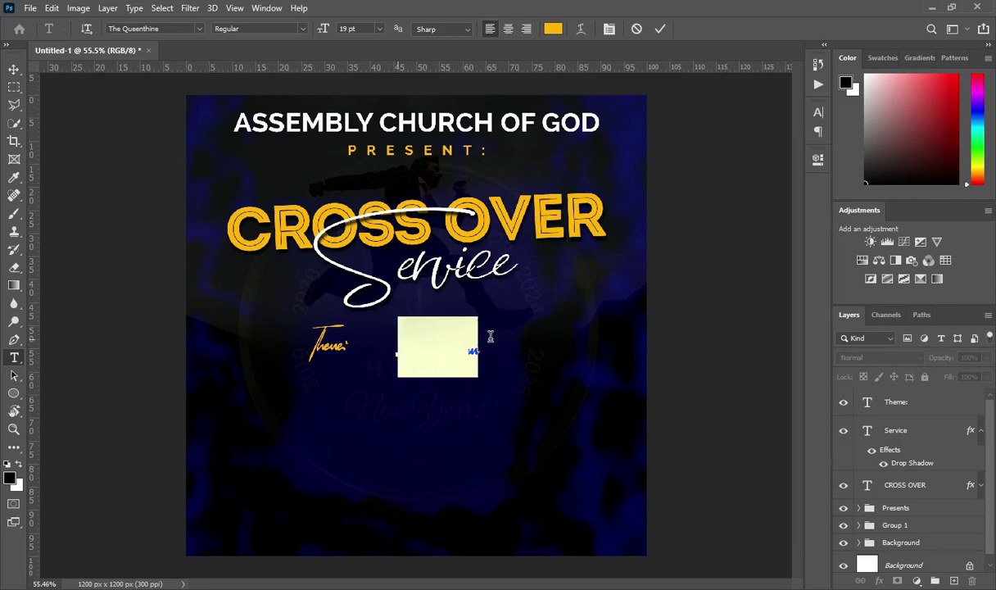
{"action": "key", "text": "ctrl+v"}
{"action": "left_click", "coordinate": [660, 29]}
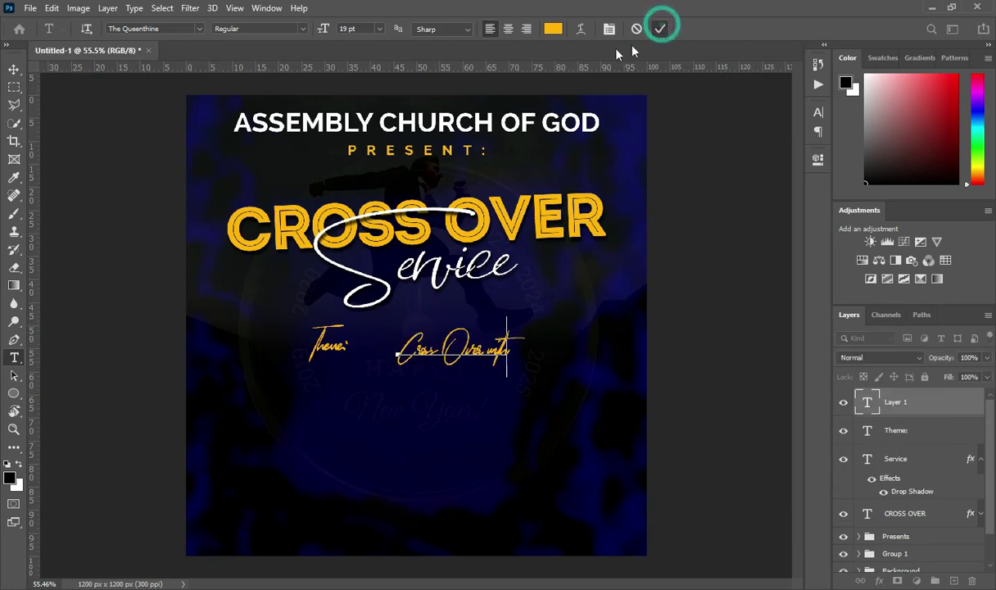
- Colour the Cross Over with text ffffff and set its font to Raleway Bold
{"action": "left_click", "coordinate": [553, 28]}
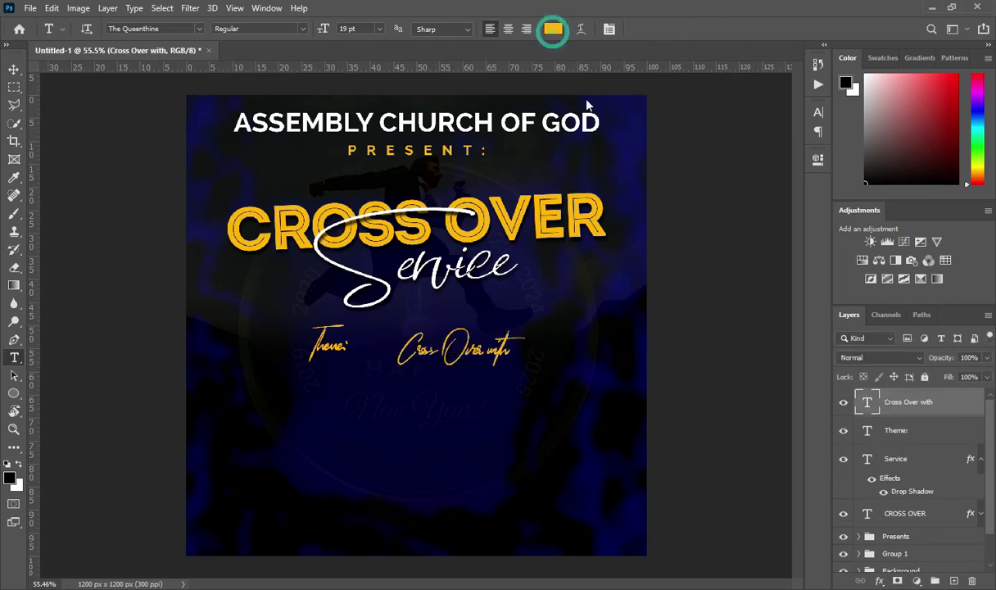
{"action": "left_click", "coordinate": [918, 164]}
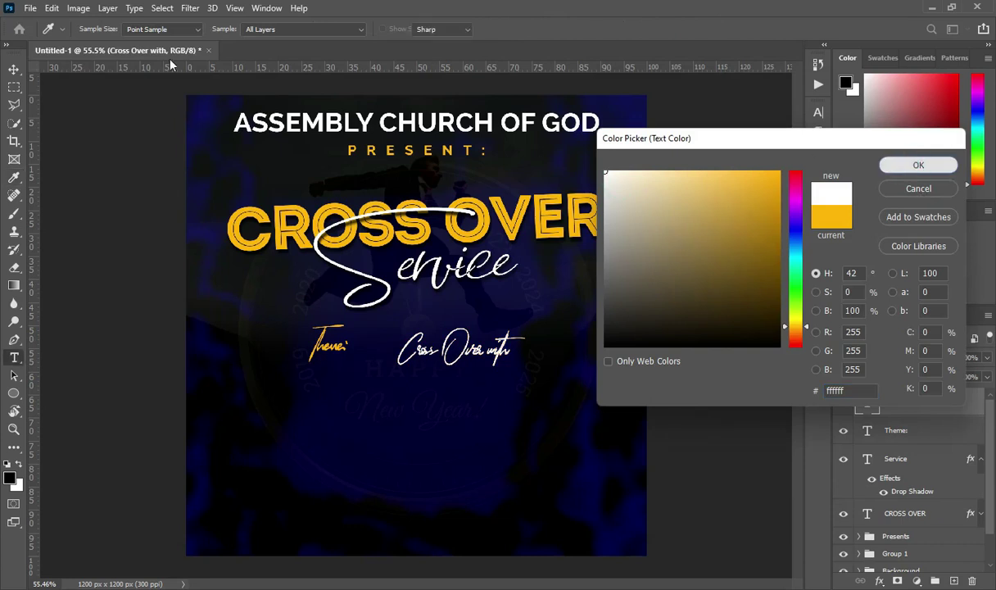
{"action": "left_click", "coordinate": [199, 29]}
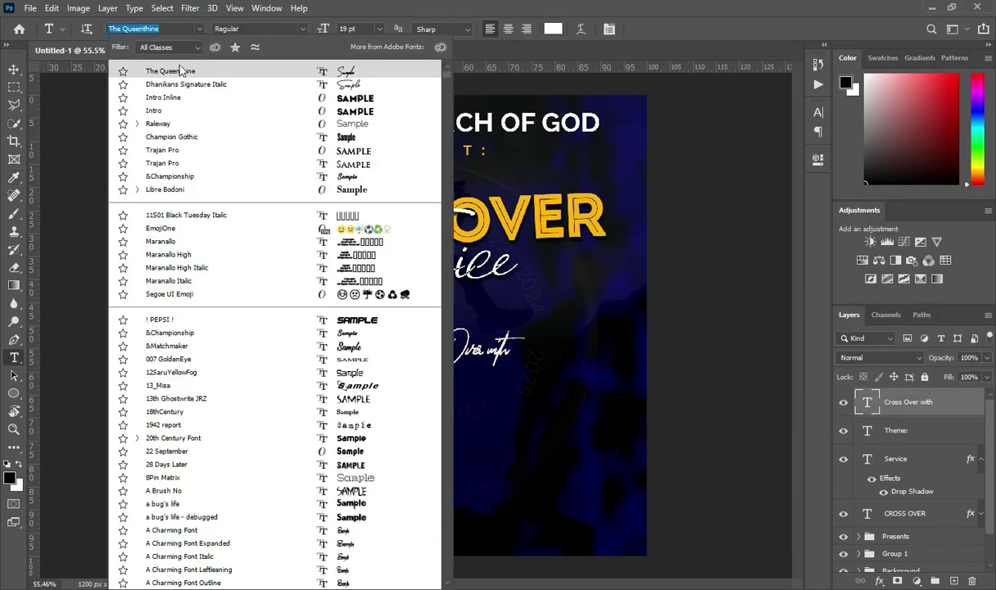
{"action": "left_click", "coordinate": [159, 124]}
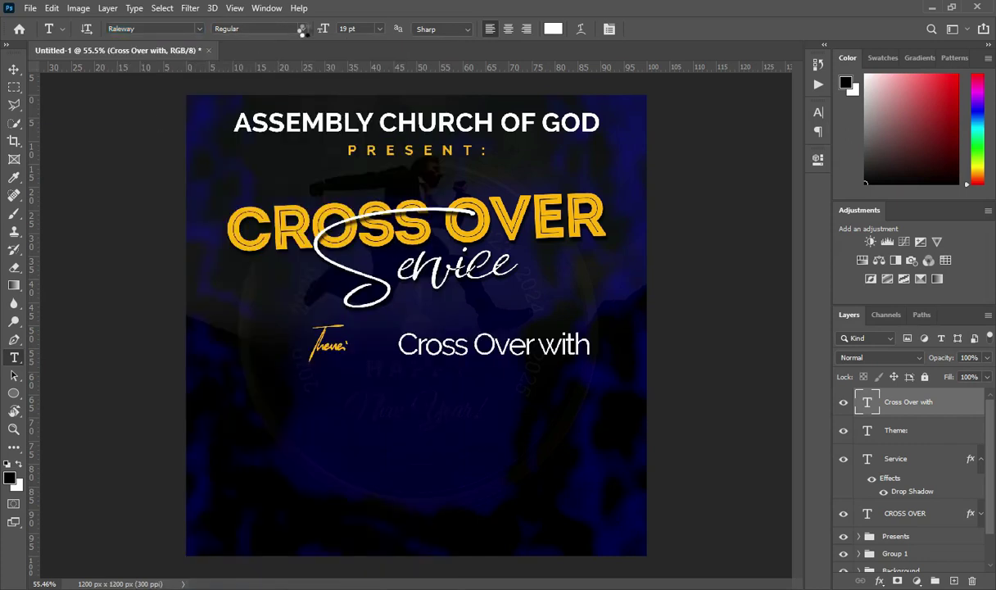
{"action": "left_click", "coordinate": [303, 29]}
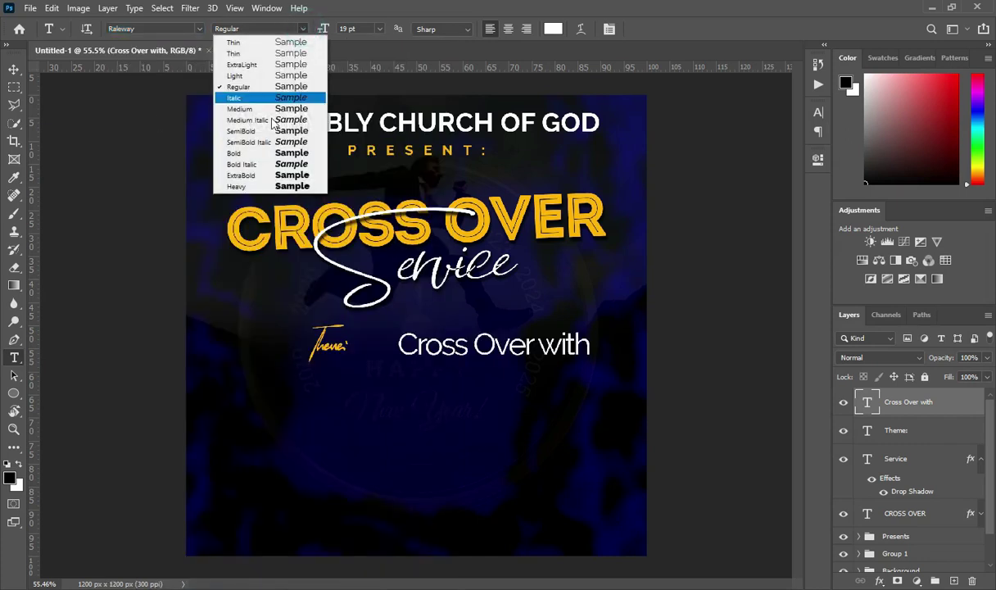
{"action": "left_click", "coordinate": [237, 153]}
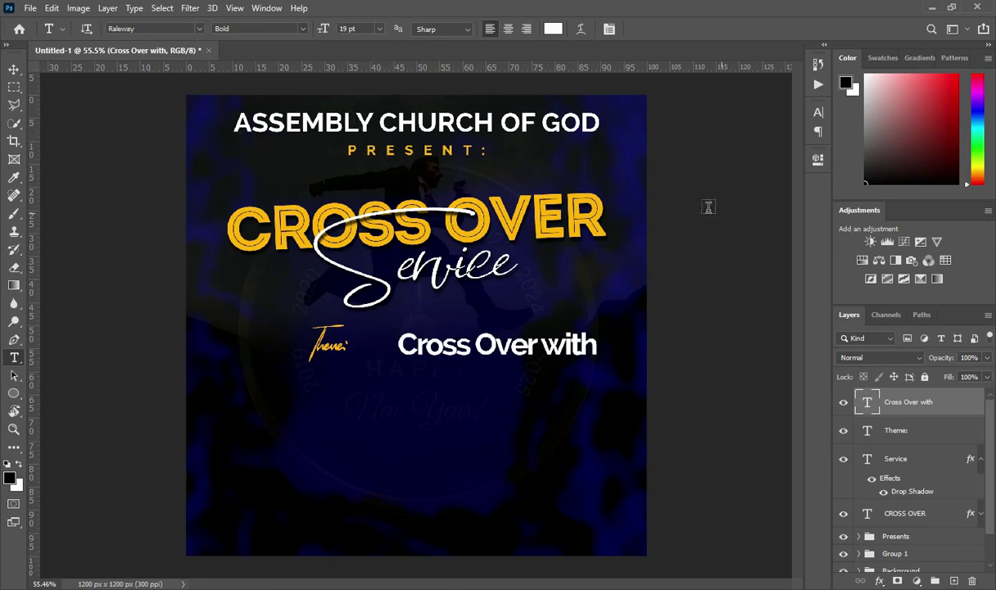
- Move the Cross Over with text close beside Theme: and scale it down to about 14.77 pt
{"action": "left_click", "coordinate": [17, 68]}
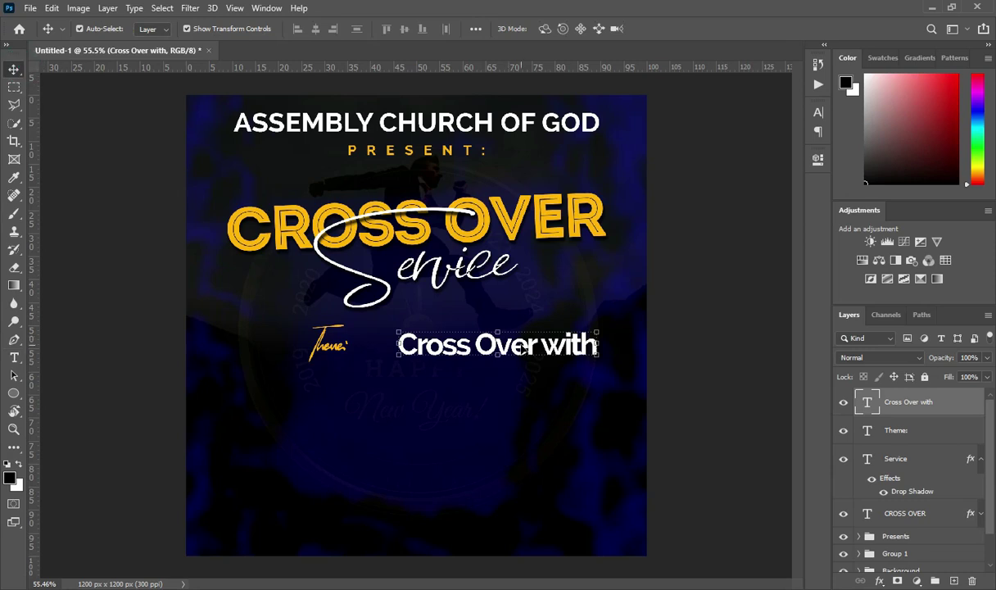
{"action": "left_click_drag", "start_coordinate": [522, 348], "coordinate": [479, 351]}
{"action": "left_click_drag", "start_coordinate": [553, 345], "coordinate": [511, 345]}
- Set the tracking of the Cross Over with text to 20
{"action": "left_click", "coordinate": [683, 31]}
{"action": "left_click", "coordinate": [818, 112]}
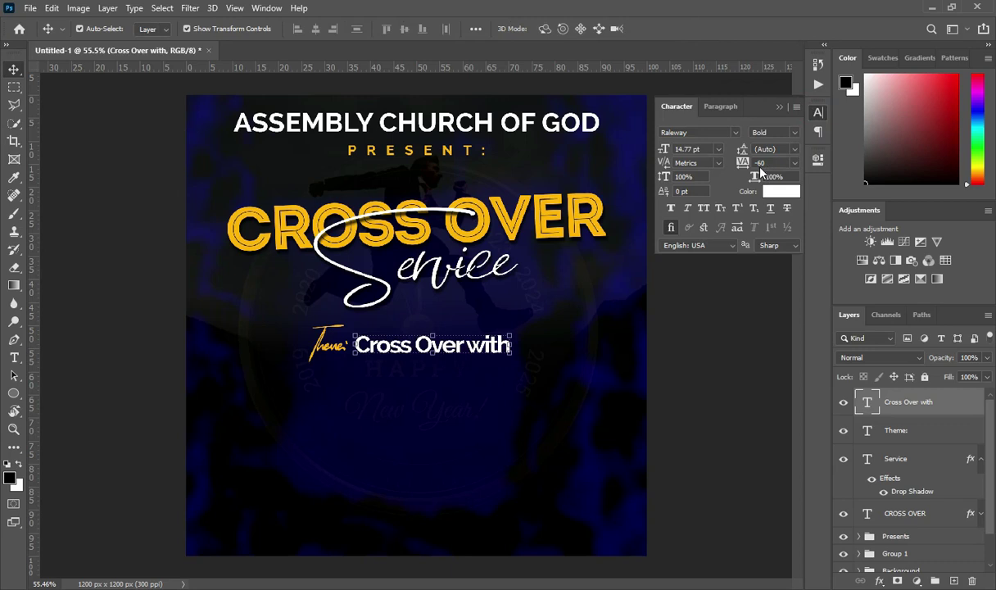
{"action": "left_click_drag", "start_coordinate": [742, 162], "coordinate": [743, 156]}
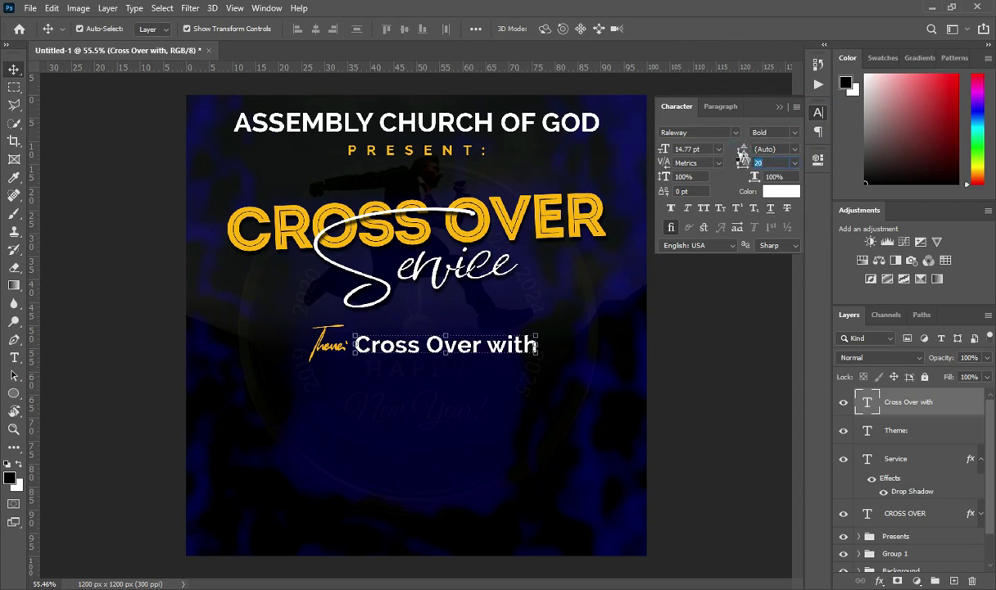
{"action": "left_click", "coordinate": [779, 106]}
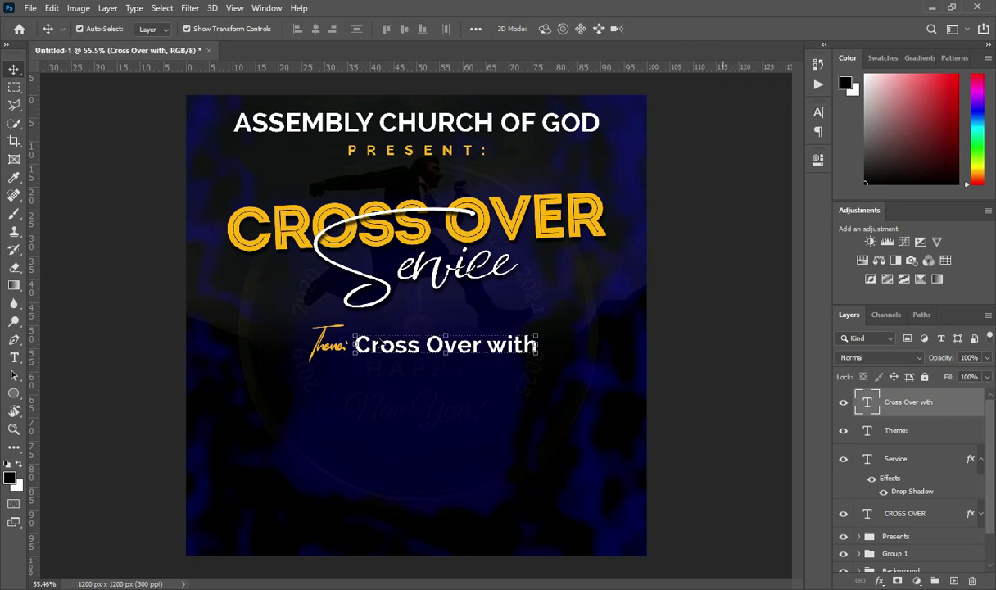
- Shift Theme: and Cross Over with together slightly to the left and collapse the Service layer's effects list
{"action": "left_click", "coordinate": [334, 357], "text": "shift"}
{"action": "left_click_drag", "start_coordinate": [334, 357], "coordinate": [303, 348]}
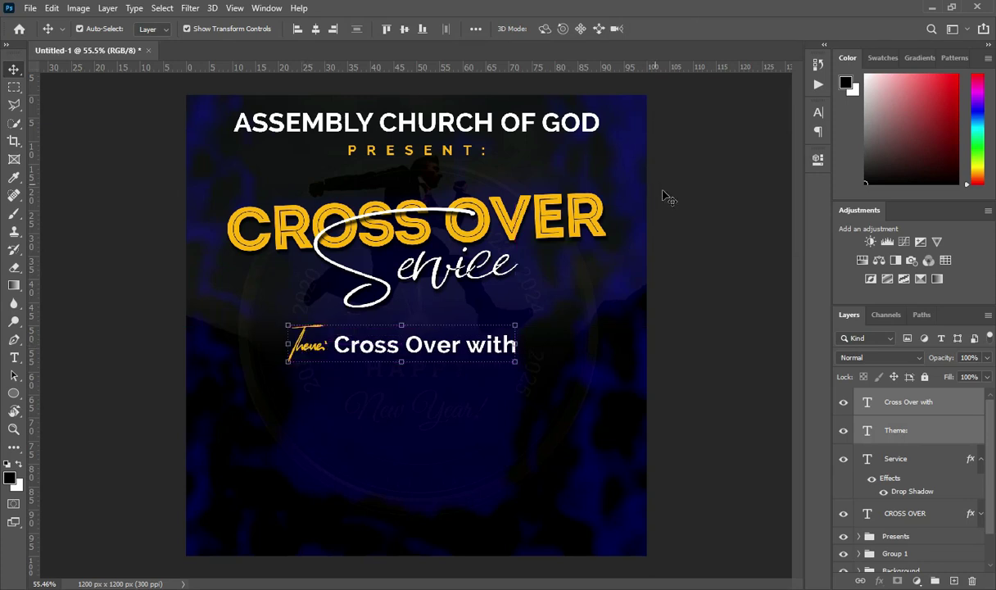
{"action": "left_click", "coordinate": [262, 305]}
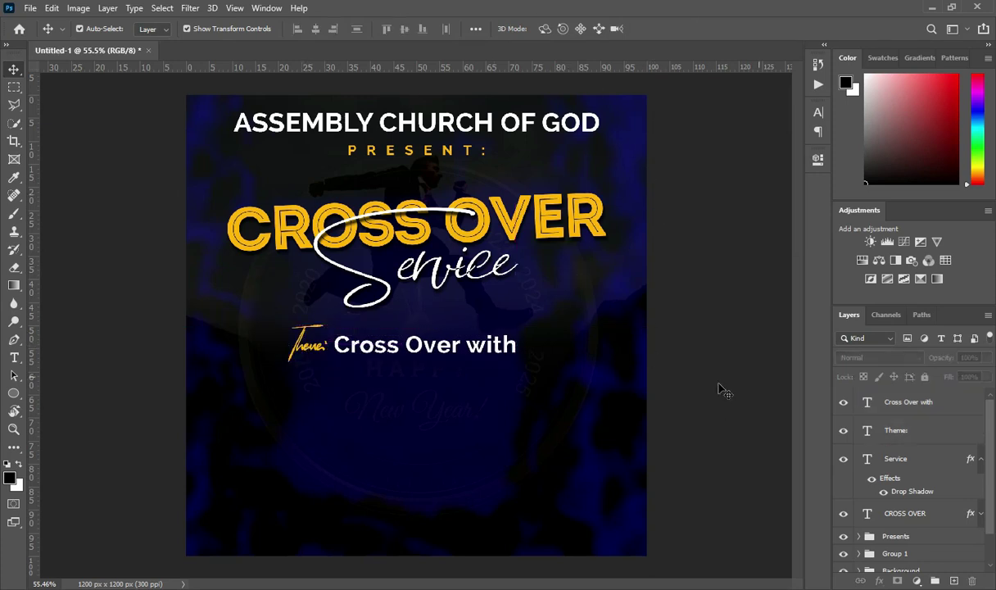
{"action": "left_click", "coordinate": [983, 465]}
{"action": "left_click", "coordinate": [885, 404]}
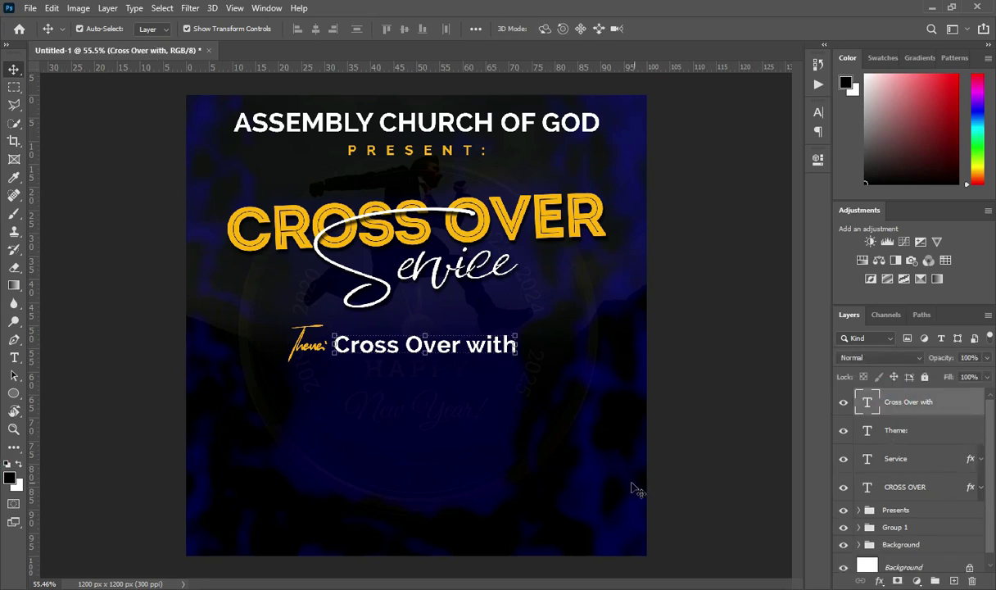
- Duplicate the Theme: text and place the copy below Cross Over with
{"action": "left_click", "coordinate": [307, 346]}
{"action": "key", "text": "ctrl+j"}
{"action": "left_click_drag", "start_coordinate": [309, 351], "coordinate": [418, 392]}
- Replace the duplicated text with Holy Ghost copied from the Notepad notes
{"action": "double_click", "coordinate": [416, 384]}
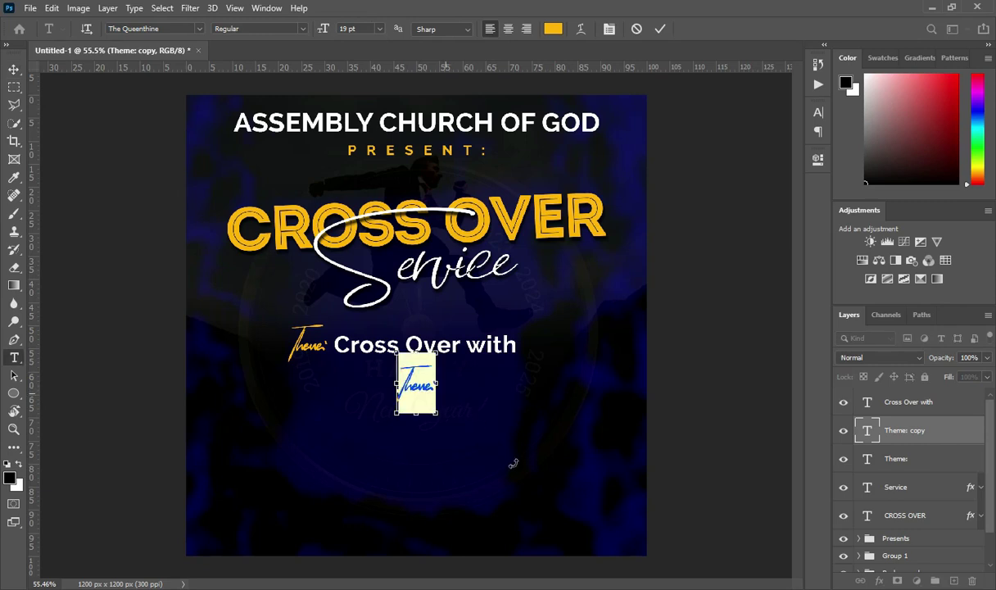
{"action": "key", "text": "alt+Tab"}
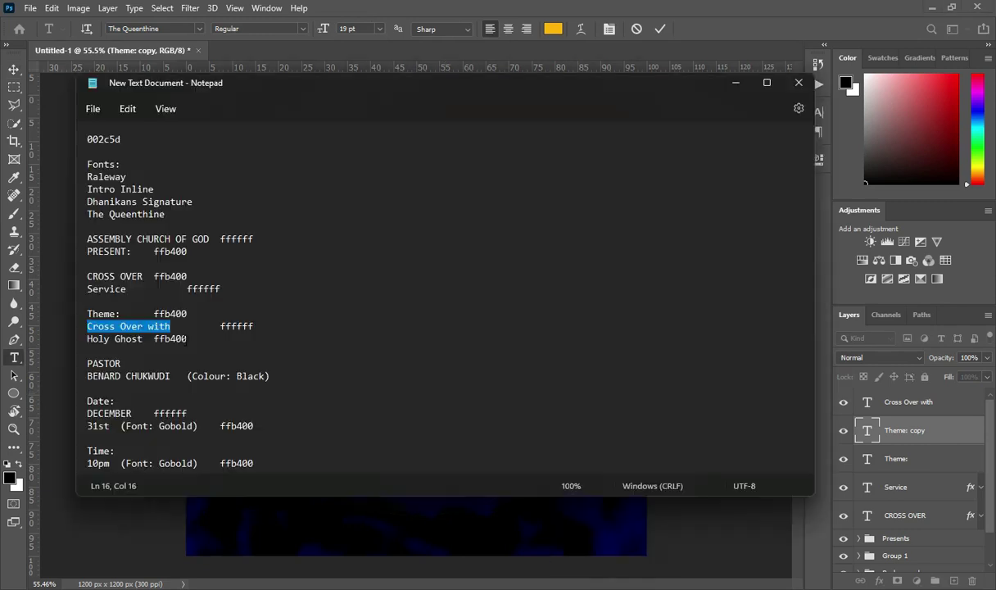
{"action": "left_click_drag", "start_coordinate": [87, 338], "coordinate": [142, 338]}
{"action": "key", "text": "ctrl+c"}
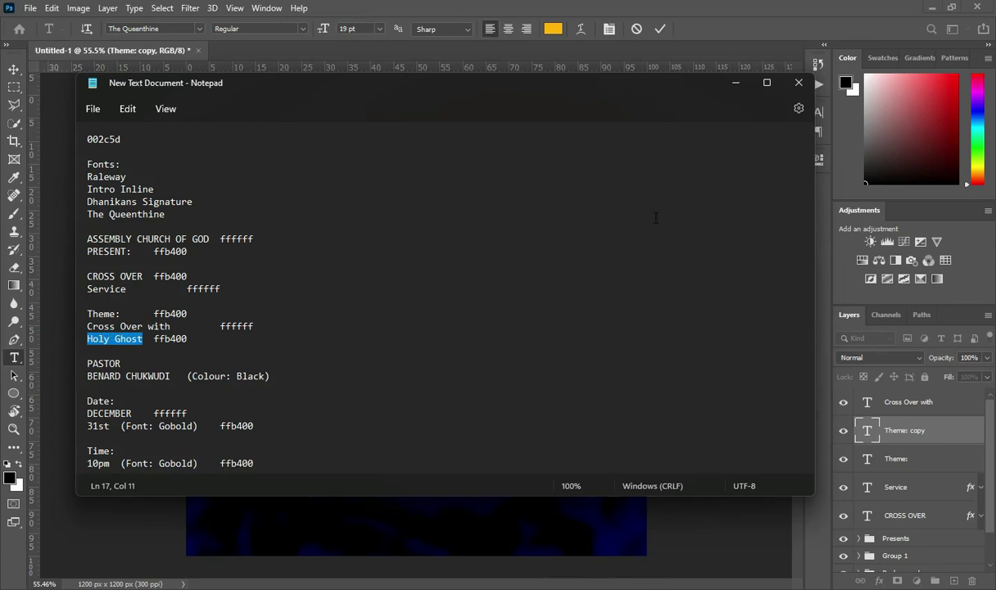
{"action": "left_click", "coordinate": [739, 82]}
{"action": "key", "text": "ctrl"}
{"action": "key", "text": "ctrl+v"}
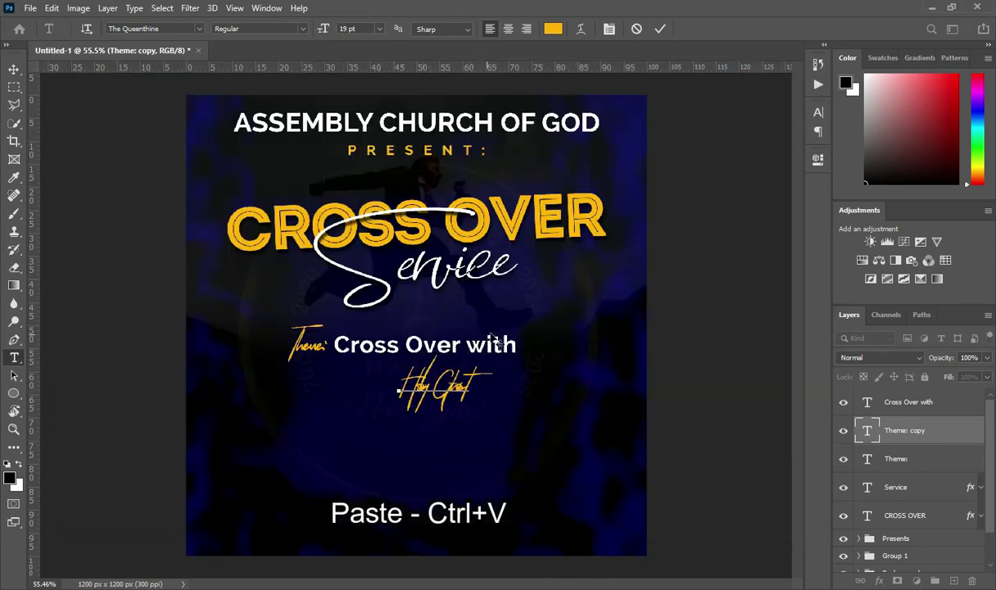
{"action": "left_click", "coordinate": [660, 28]}
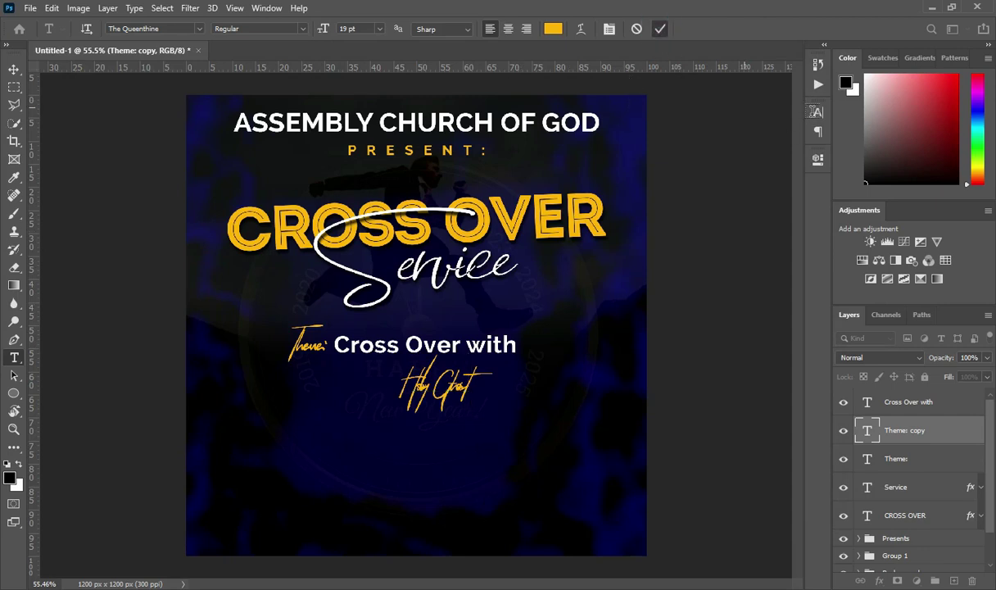
- Set the tracking of the Holy Ghost text to 30
{"action": "left_click", "coordinate": [818, 114]}
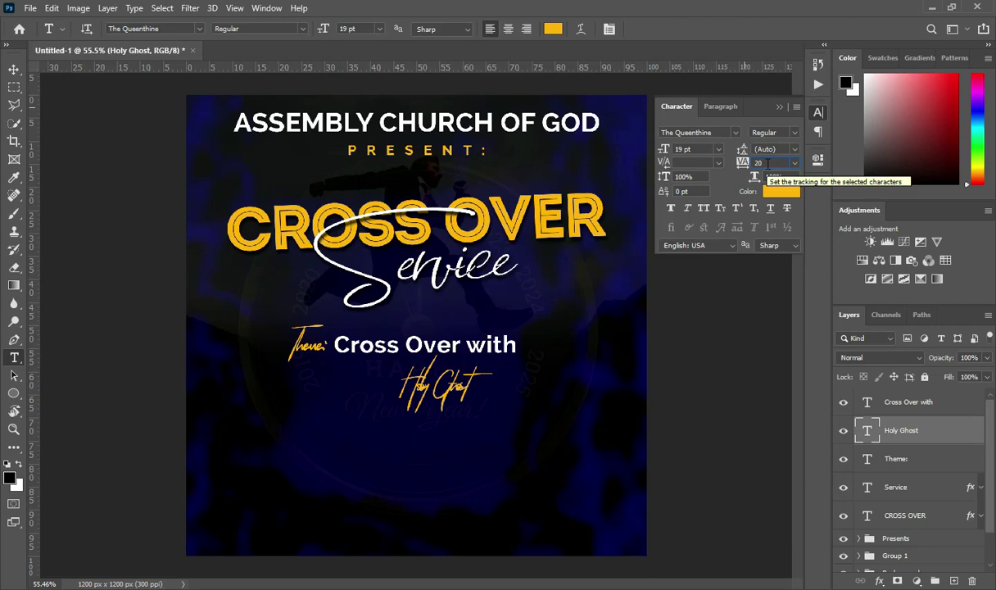
{"action": "key", "text": "Return"}
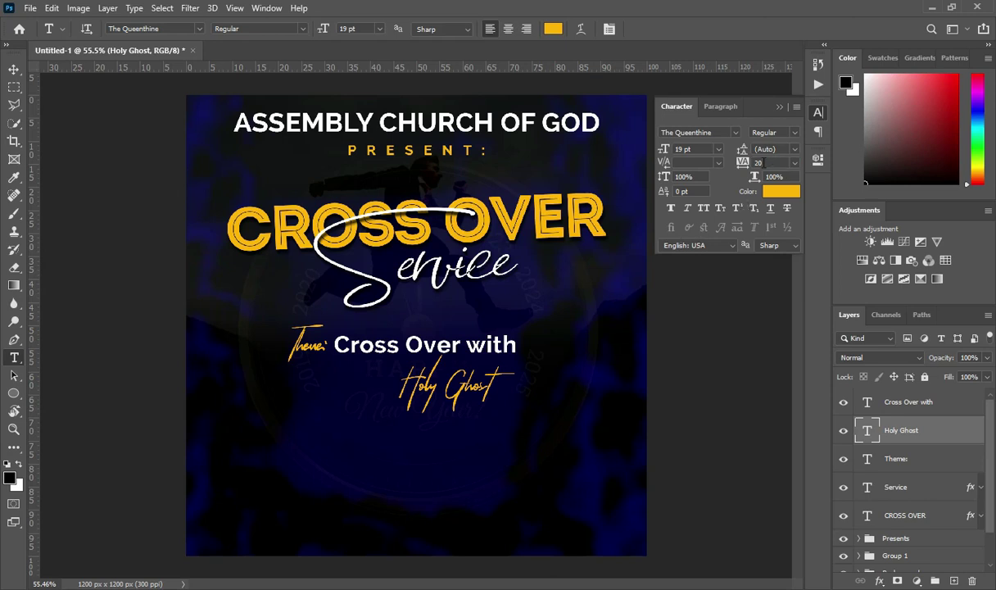
{"action": "left_click", "coordinate": [743, 162]}
{"action": "type", "text": "30"}
{"action": "key", "text": "Return"}
{"action": "left_click", "coordinate": [779, 107]}
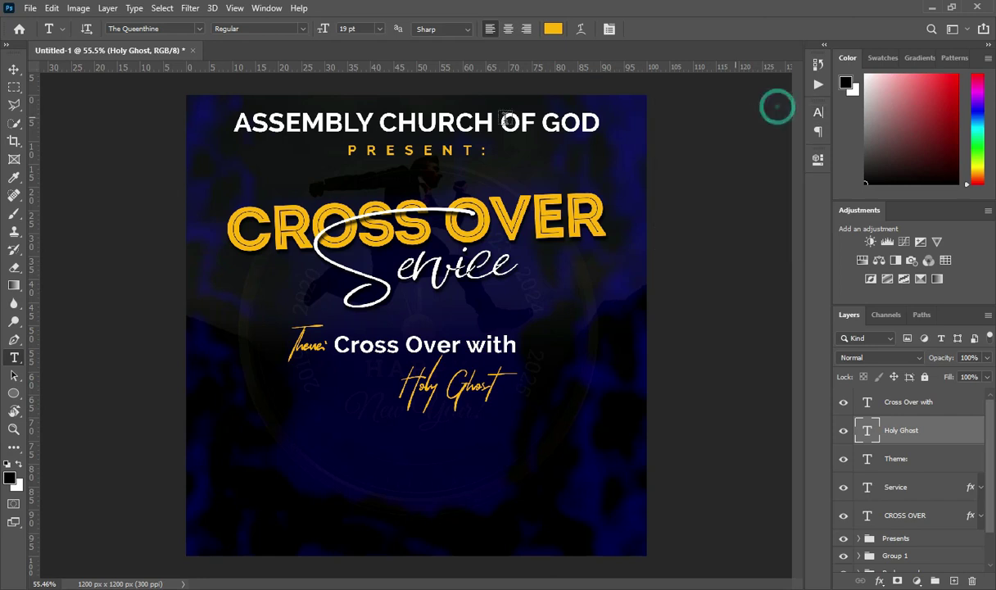
- Move the Holy Ghost text slightly up and right so it sits under the end of Cross Over with
{"action": "left_click", "coordinate": [20, 66]}
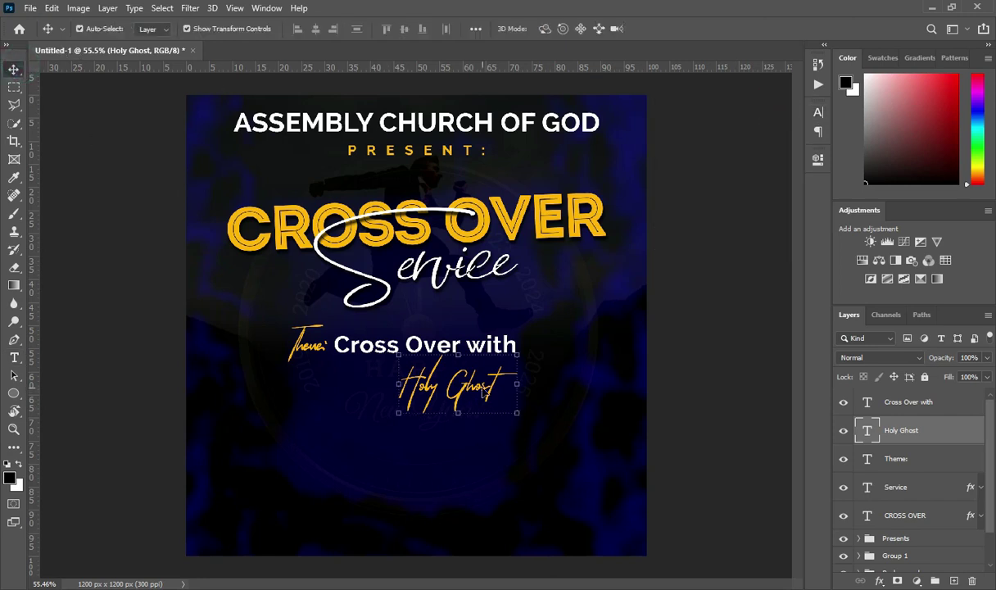
{"action": "mouse_move", "coordinate": [476, 391]}
{"action": "left_mouse_down"}
{"action": "mouse_move", "coordinate": [490, 382]}
{"action": "mouse_move", "coordinate": [479, 385]}
{"action": "left_mouse_up"}
{"action": "scroll", "coordinate": [382, 378], "scroll_direction": "down", "scroll_amount": 2}
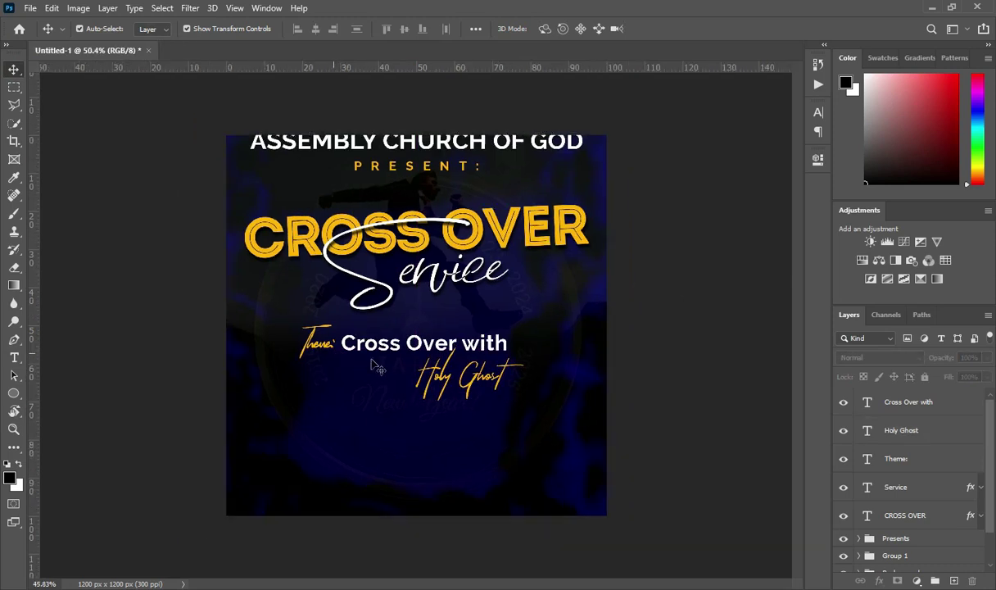
{"action": "scroll", "coordinate": [483, 393], "scroll_direction": "up", "scroll_amount": 2}
{"action": "scroll", "coordinate": [450, 377], "scroll_direction": "down", "scroll_amount": 1}
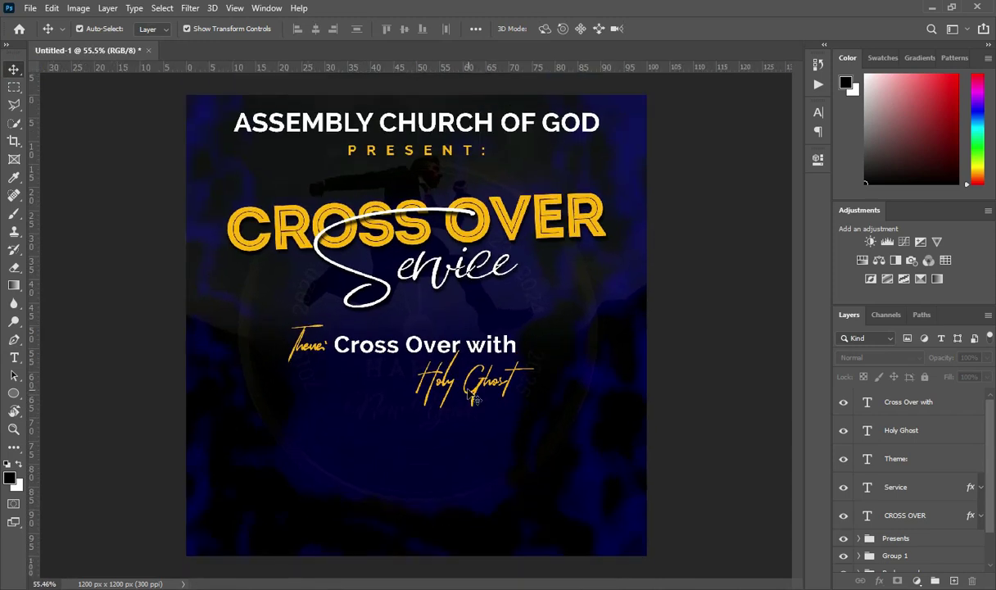
{"action": "scroll", "coordinate": [442, 414], "scroll_direction": "up", "scroll_amount": 1}
{"action": "scroll", "coordinate": [352, 378], "scroll_direction": "down", "scroll_amount": 1}
- Place the photo of the man in the blue suit from the image folder into the flyer and rasterize its layer
{"action": "key", "text": "alt+Tab"}
{"action": "left_click", "coordinate": [503, 318]}
{"action": "left_click_drag", "start_coordinate": [502, 318], "coordinate": [368, 540]}
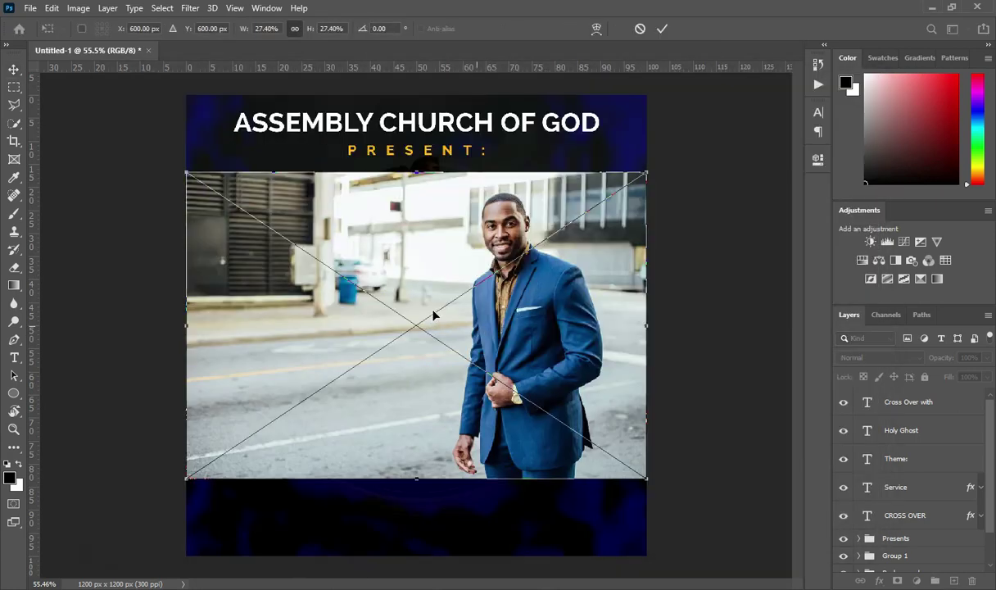
{"action": "scroll", "coordinate": [435, 316], "scroll_direction": "up", "scroll_amount": 3}
{"action": "left_click", "coordinate": [487, 242]}
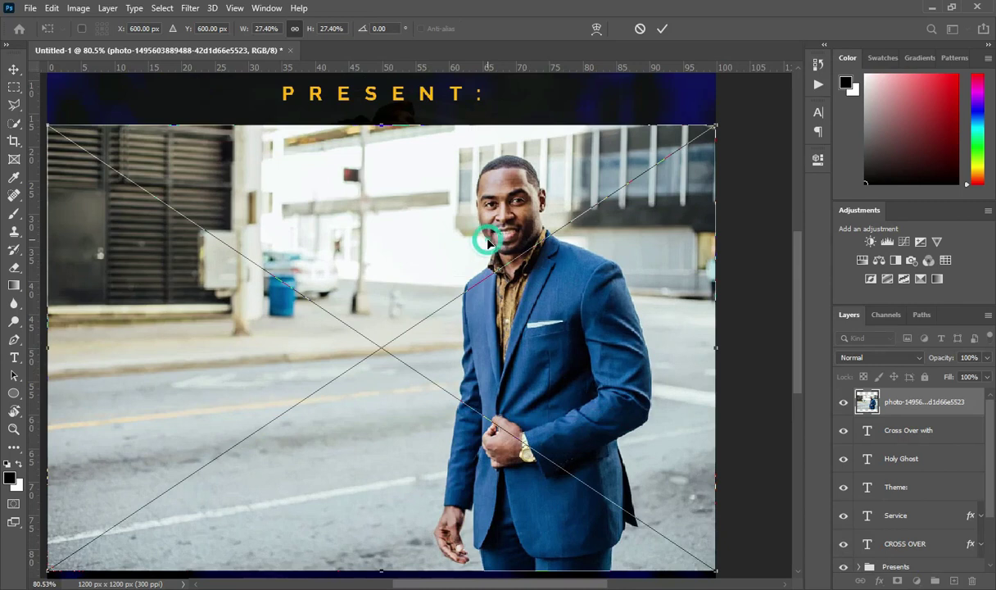
{"action": "double_click", "coordinate": [487, 241]}
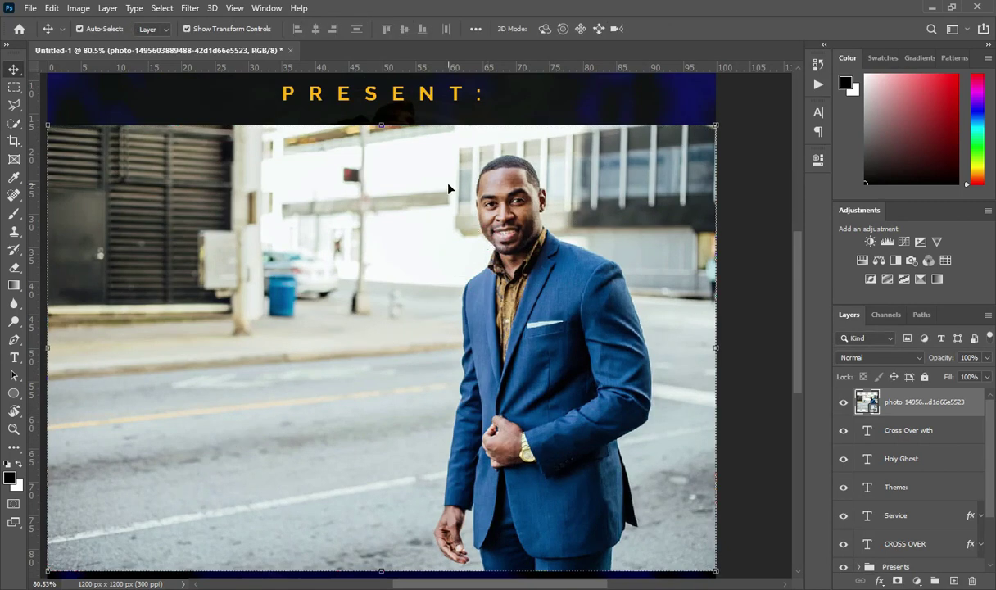
{"action": "right_click", "coordinate": [856, 389]}
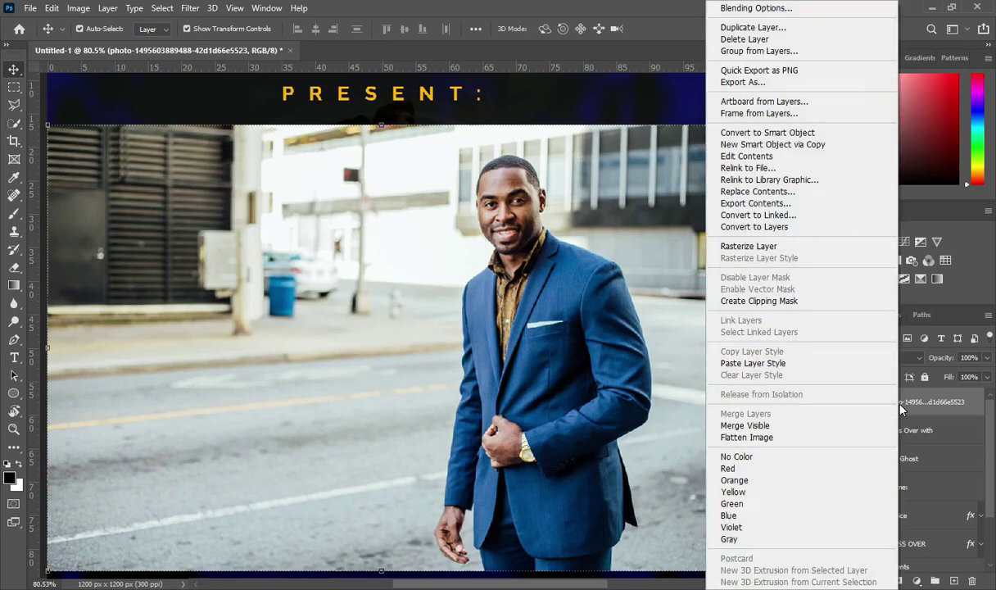
{"action": "left_click", "coordinate": [759, 247]}
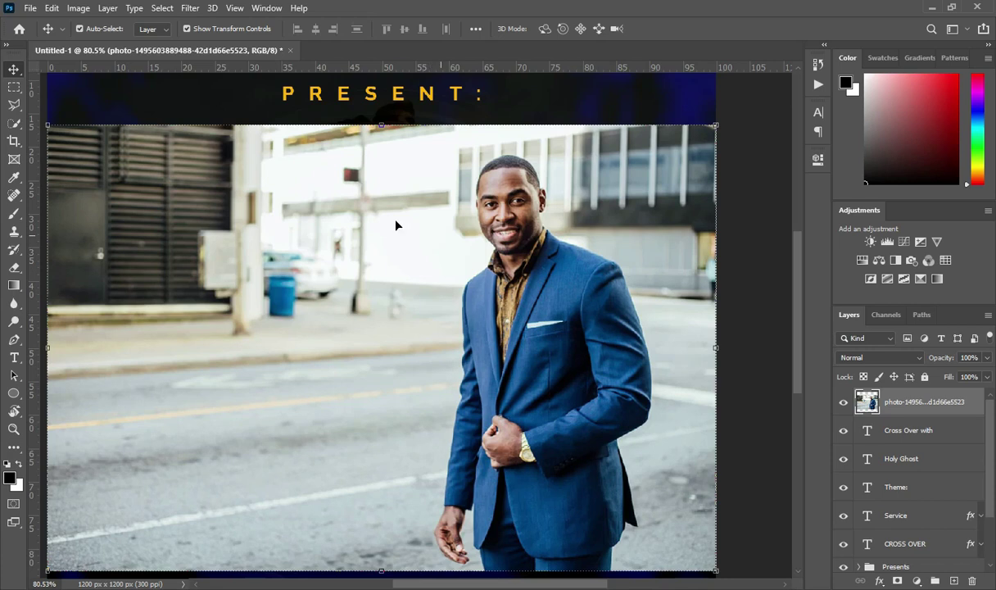
- Remove the background of the man's photo and convert the masked layer to a smart object
{"action": "left_click", "coordinate": [817, 159]}
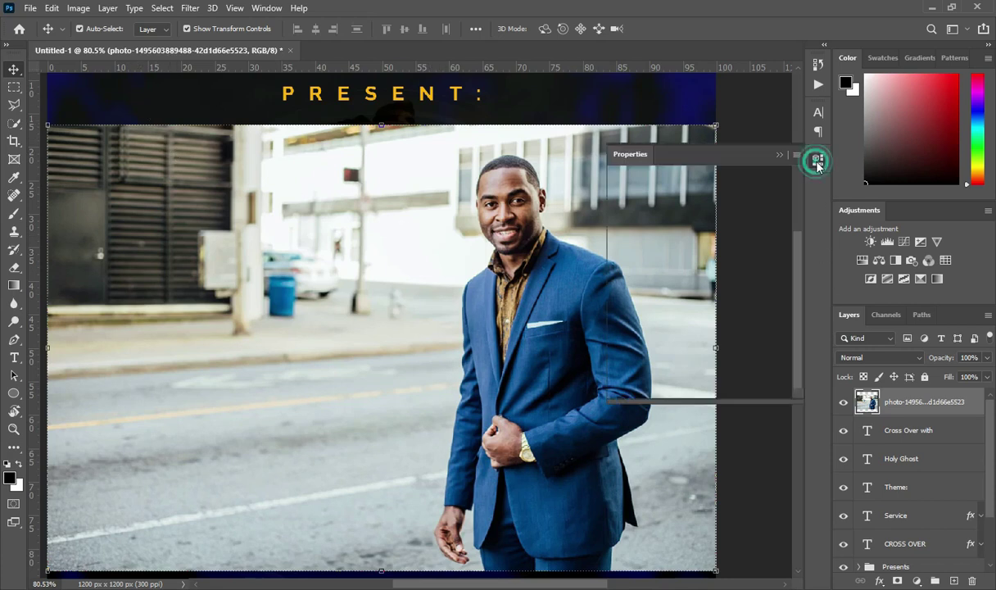
{"action": "left_click_drag", "start_coordinate": [800, 258], "coordinate": [800, 271]}
{"action": "left_click", "coordinate": [673, 349]}
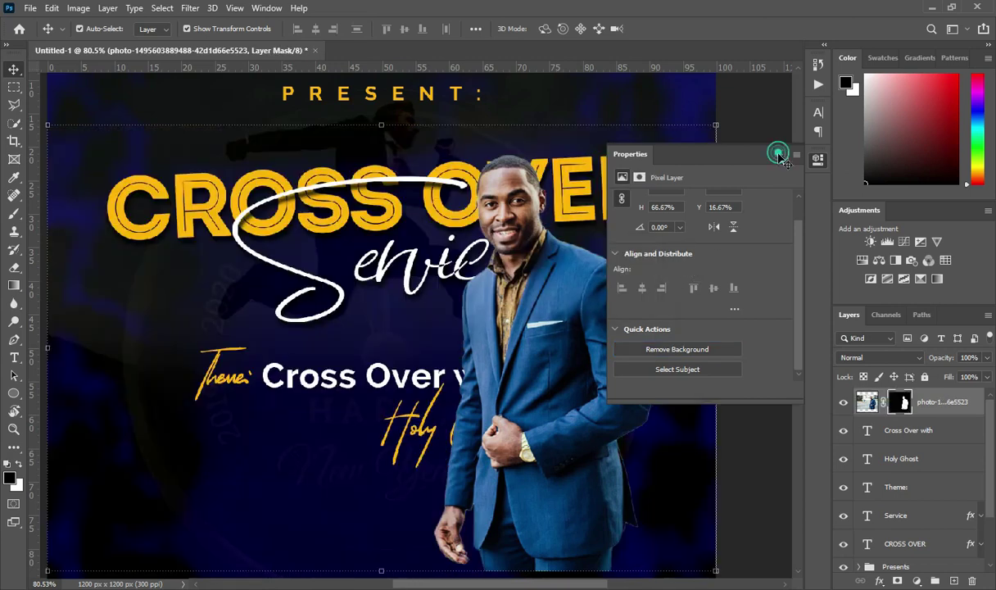
{"action": "left_click", "coordinate": [778, 154]}
{"action": "right_click", "coordinate": [905, 393]}
{"action": "left_click", "coordinate": [811, 195]}
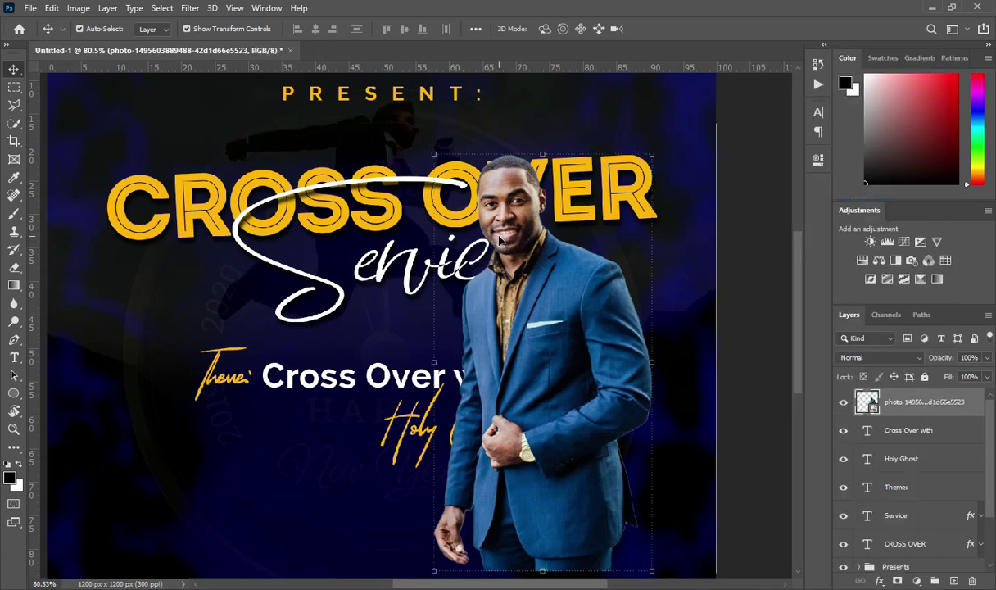
- Smooth the man's skin by applying the Imagenomic Portraiture 3 filter with the default preset to his photo
{"action": "scroll", "coordinate": [499, 237], "scroll_direction": "down", "scroll_amount": 1}
{"action": "scroll", "coordinate": [647, 303], "scroll_direction": "up", "scroll_amount": 1}
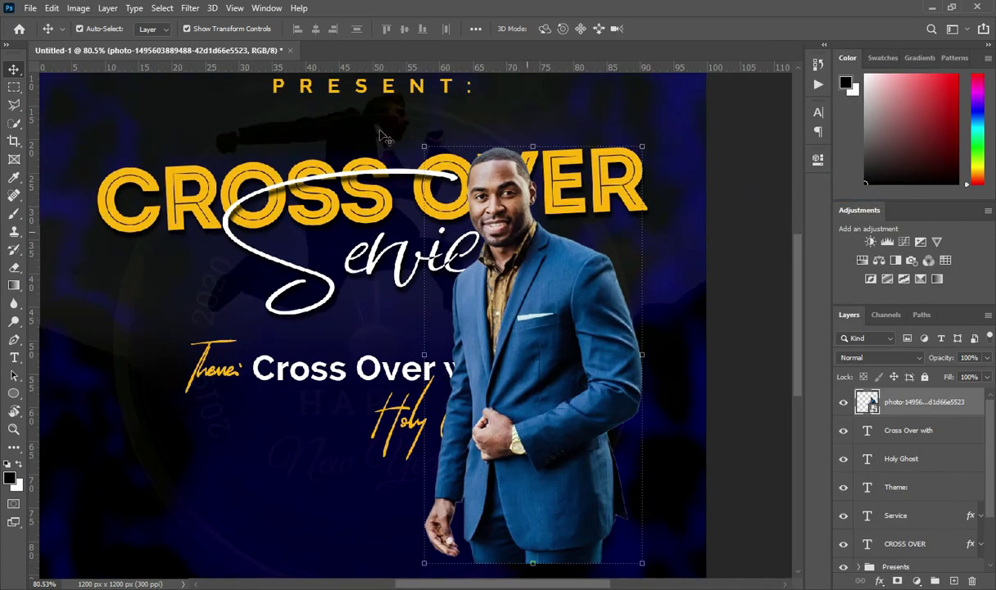
{"action": "left_click", "coordinate": [190, 9]}
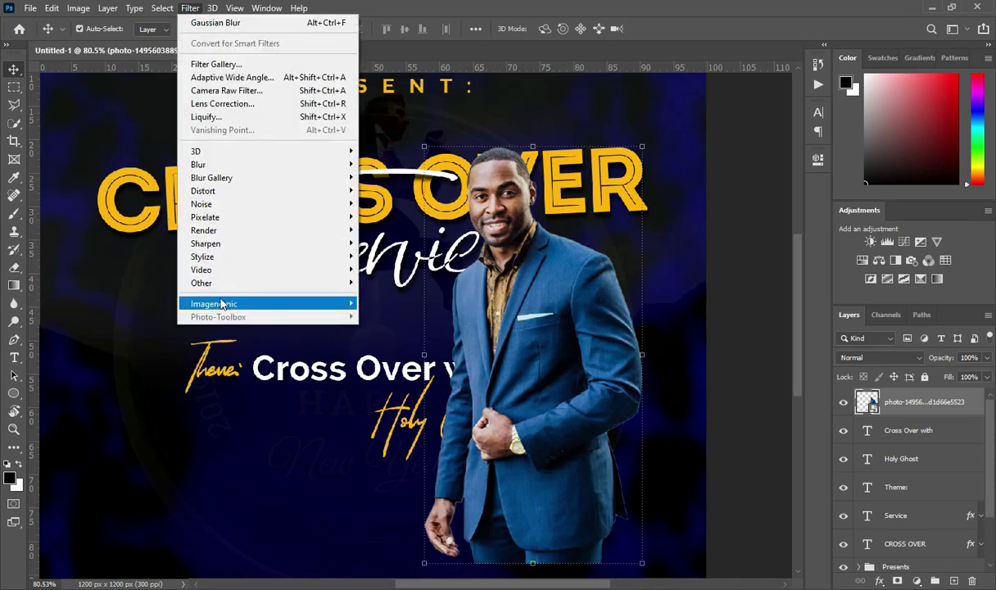
{"action": "mouse_move", "coordinate": [282, 304]}
{"action": "left_click", "coordinate": [385, 318]}
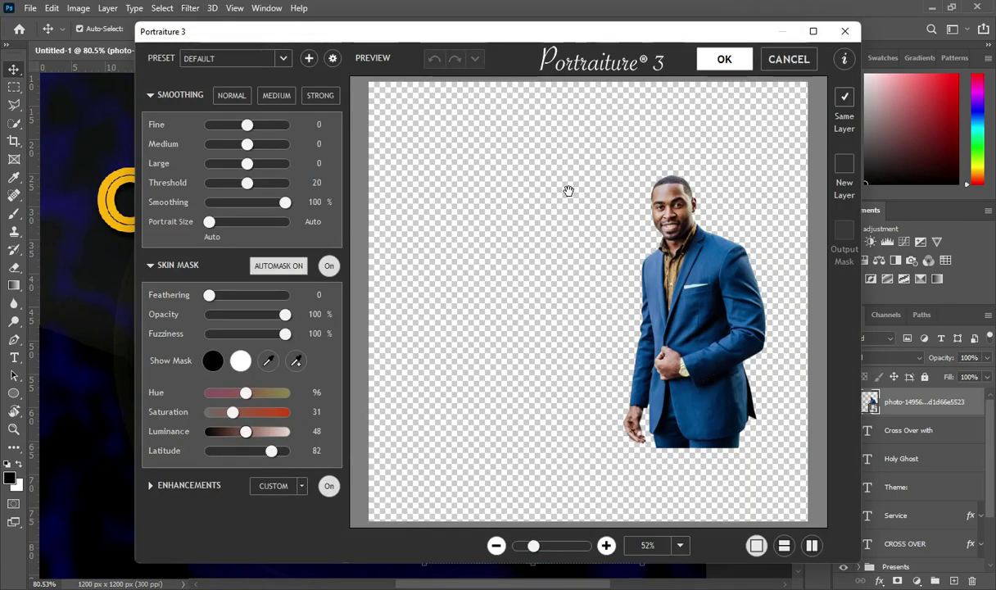
{"action": "left_click", "coordinate": [724, 59]}
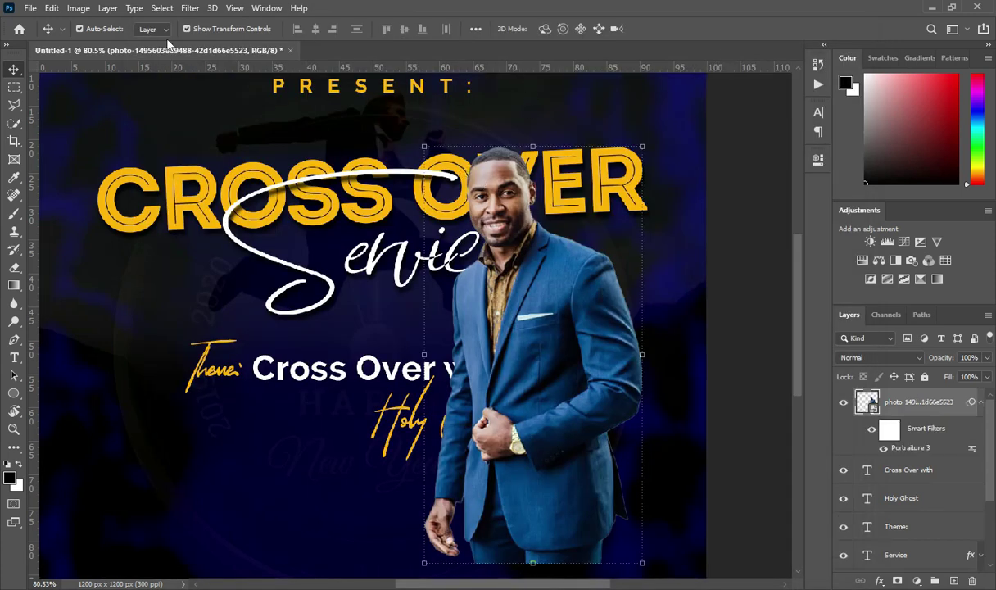
- Apply a Brightness/Contrast adjustment to the man's photo with brightness 20 and contrast 5
{"action": "left_click", "coordinate": [78, 9]}
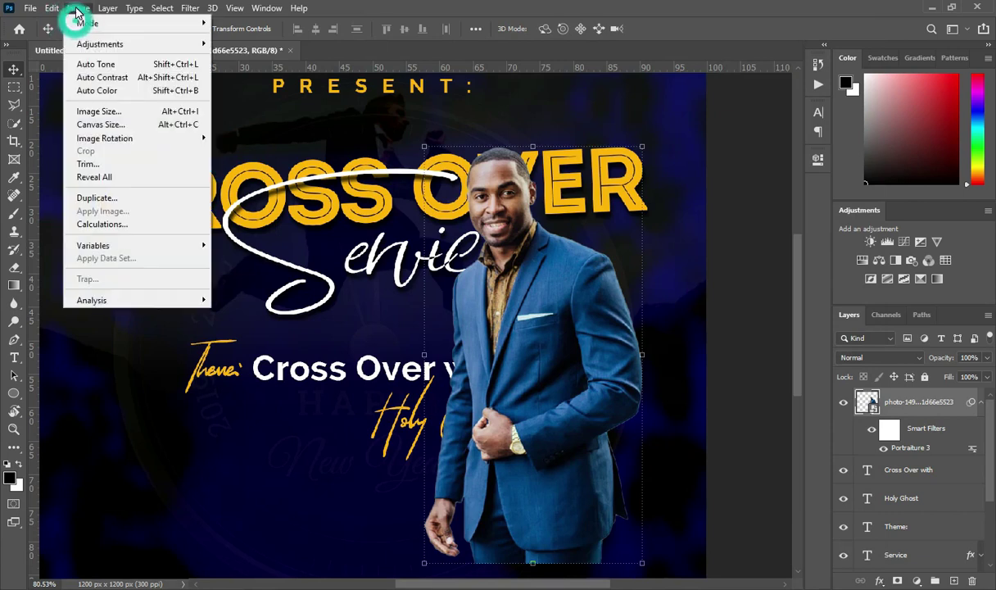
{"action": "mouse_move", "coordinate": [94, 44]}
{"action": "left_click", "coordinate": [242, 44]}
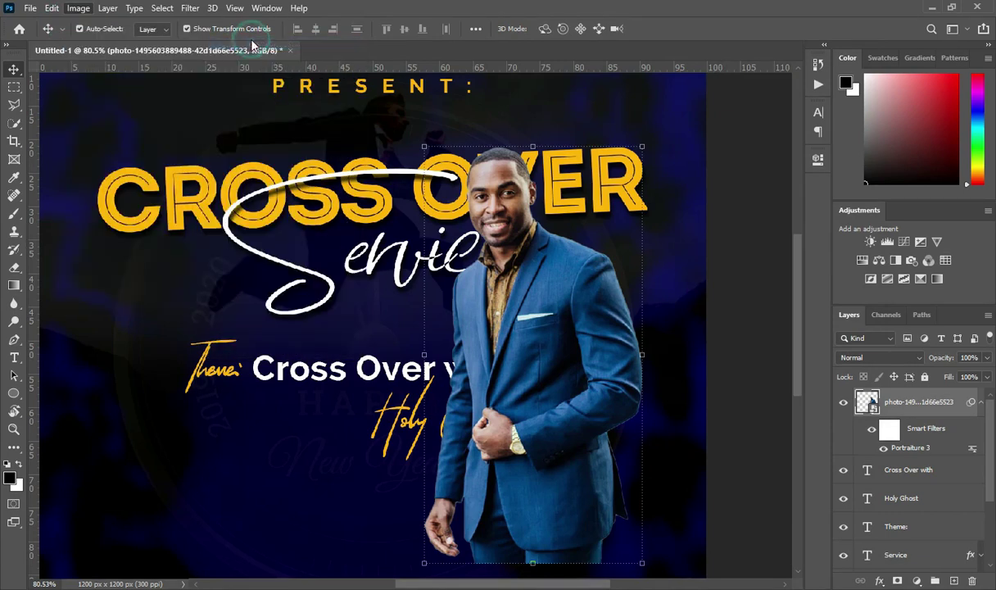
{"action": "left_click_drag", "start_coordinate": [502, 132], "coordinate": [398, 131]}
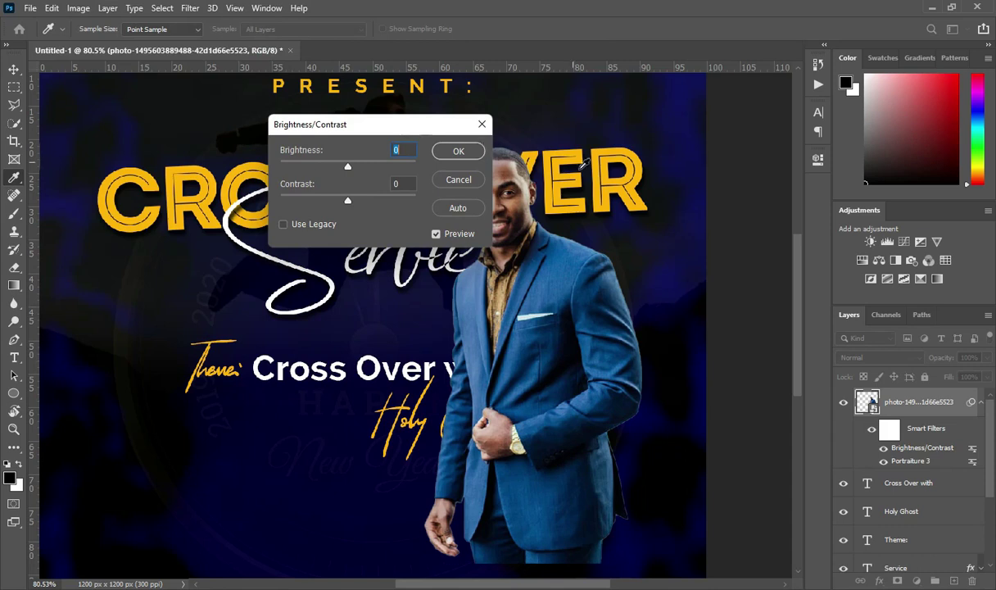
{"action": "left_click_drag", "start_coordinate": [374, 132], "coordinate": [276, 132]}
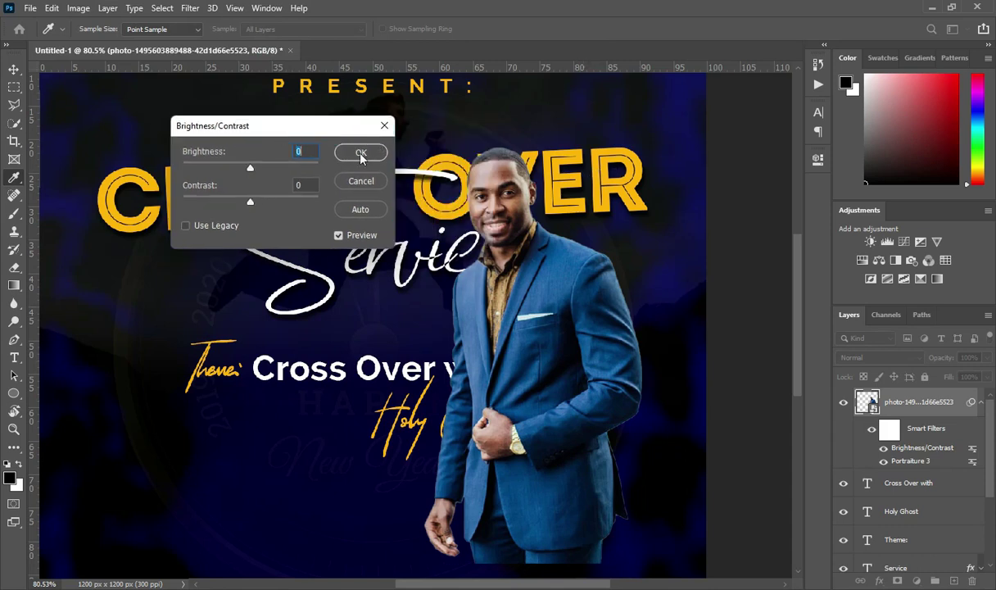
{"action": "type", "text": "20"}
{"action": "double_click", "coordinate": [307, 185]}
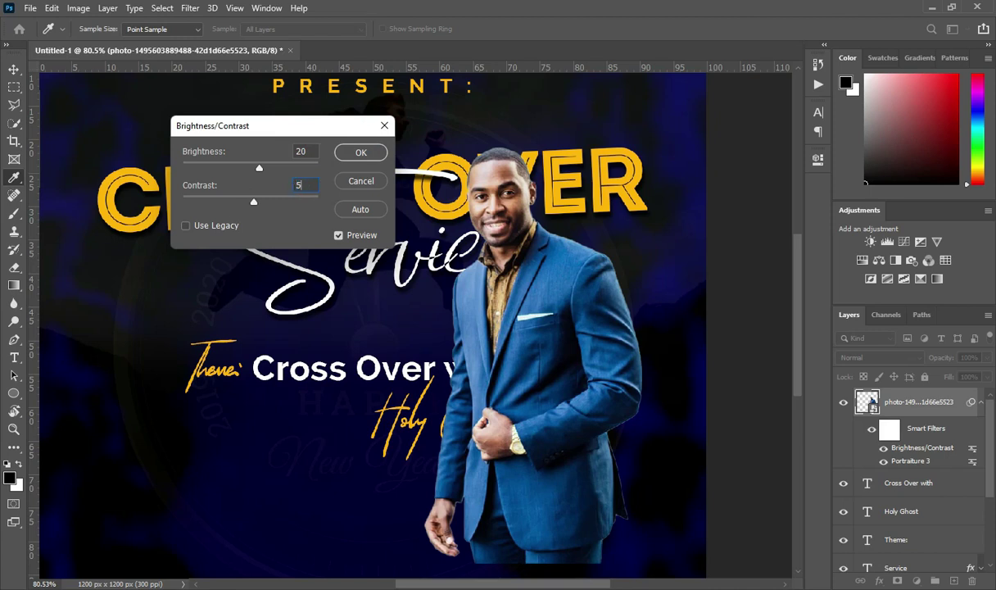
{"action": "left_click", "coordinate": [360, 153]}
{"action": "key", "text": "v"}
- Apply a Vibrance adjustment to the man's photo with vibrance set to 41
{"action": "left_click", "coordinate": [79, 9]}
{"action": "mouse_move", "coordinate": [89, 46]}
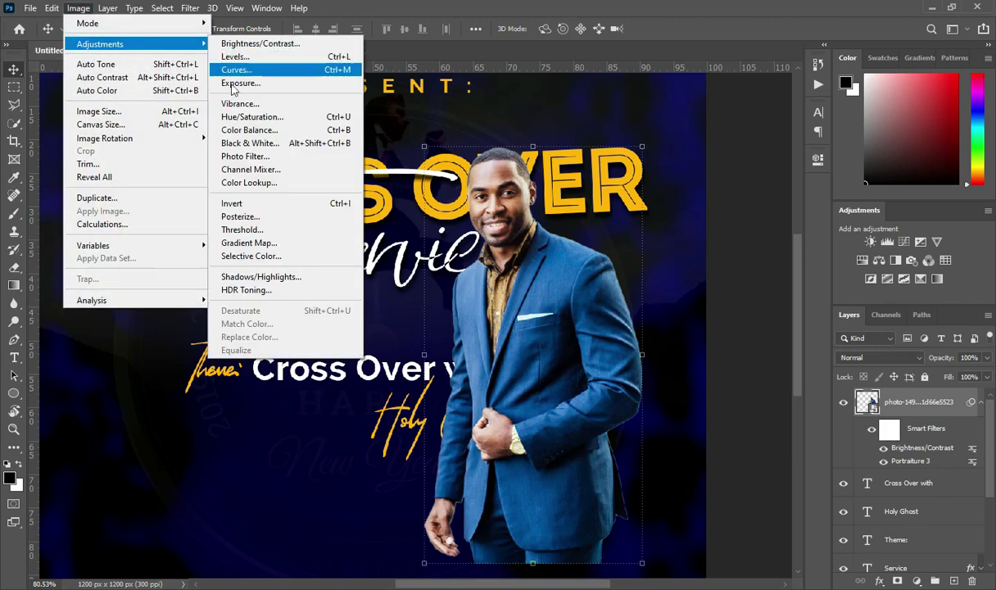
{"action": "left_click", "coordinate": [240, 103]}
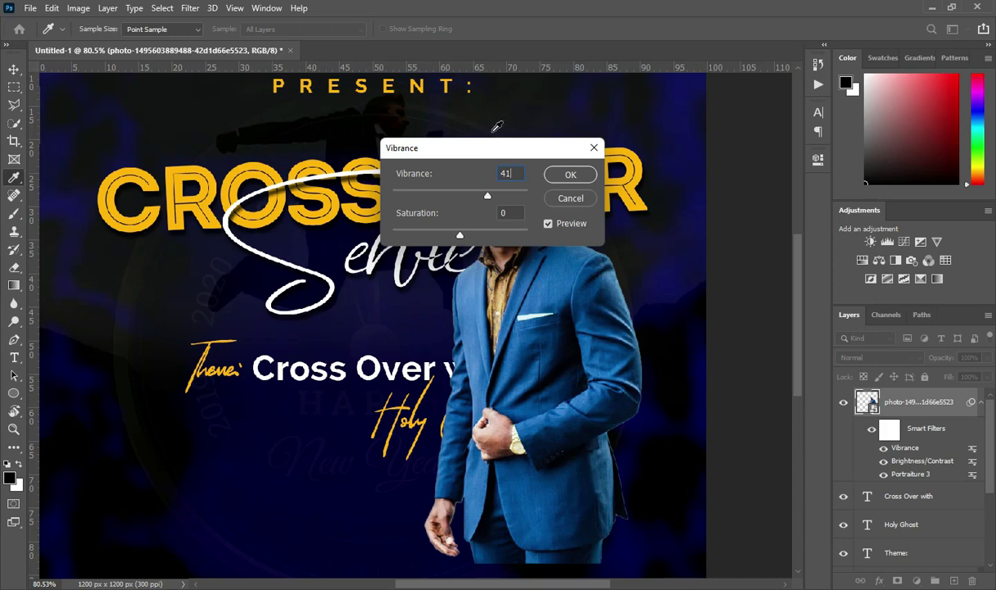
{"action": "left_click", "coordinate": [510, 212]}
{"action": "left_click", "coordinate": [570, 174]}
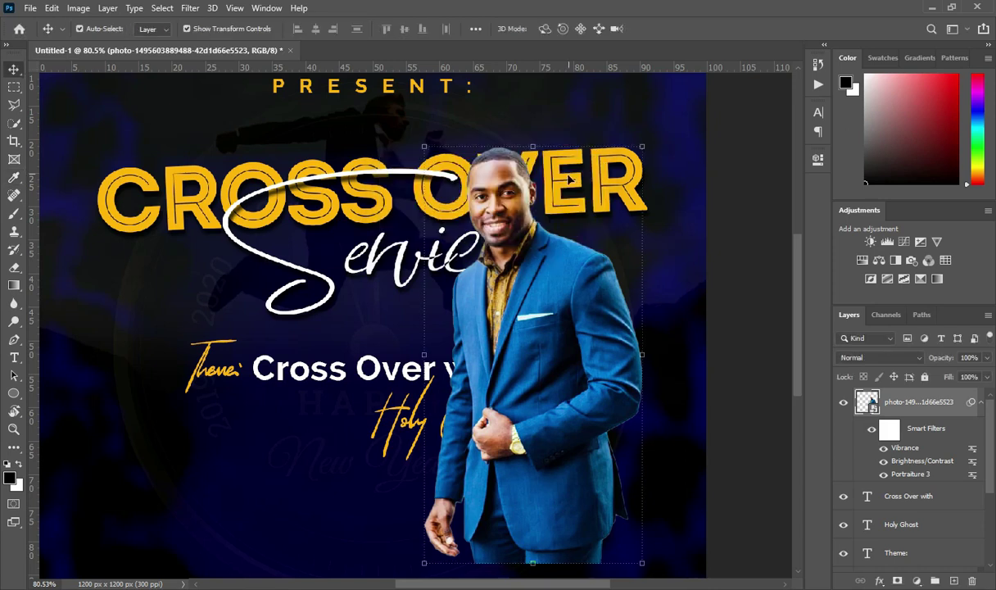
- Move the man's photo down into the lower-right corner of the flyer, clear of the title and theme text
{"action": "scroll", "coordinate": [524, 185], "scroll_direction": "down", "scroll_amount": 1}
{"action": "scroll", "coordinate": [503, 188], "scroll_direction": "down", "scroll_amount": 1}
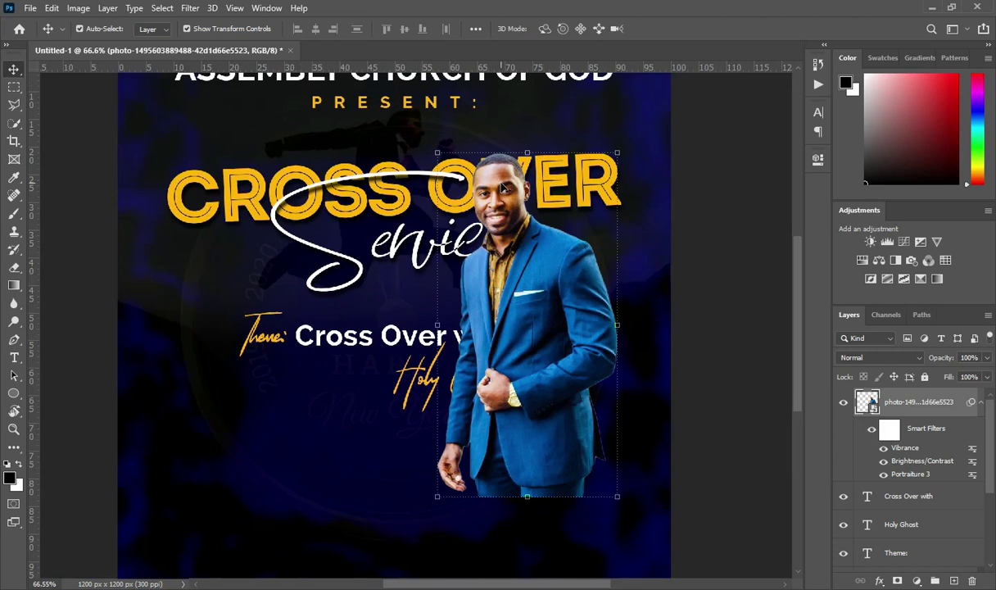
{"action": "scroll", "coordinate": [500, 187], "scroll_direction": "up", "scroll_amount": 2}
{"action": "scroll", "coordinate": [524, 303], "scroll_direction": "down", "scroll_amount": 2}
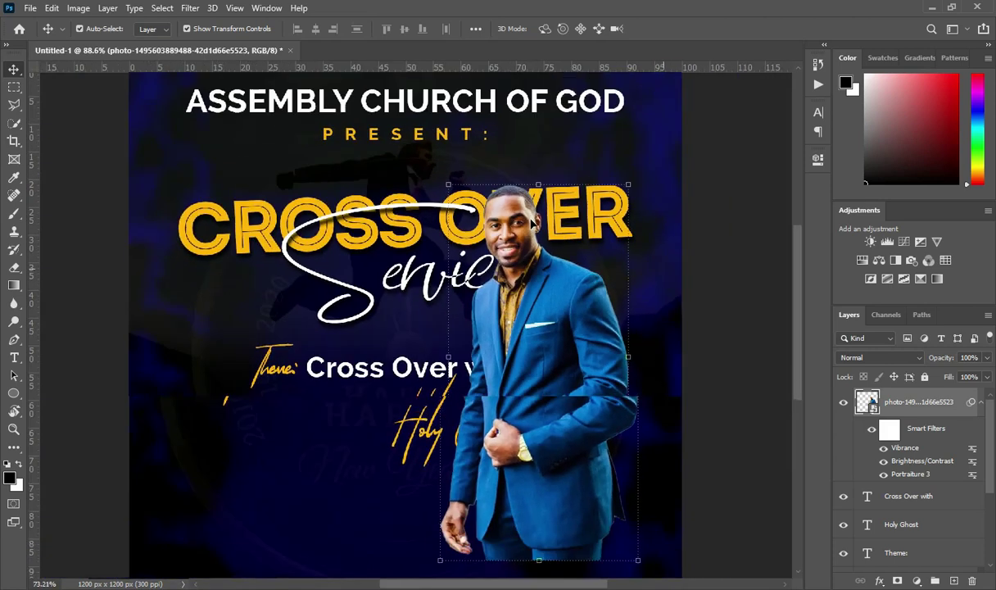
{"action": "scroll", "coordinate": [524, 305], "scroll_direction": "down", "scroll_amount": 1}
{"action": "left_click_drag", "start_coordinate": [534, 393], "coordinate": [583, 415]}
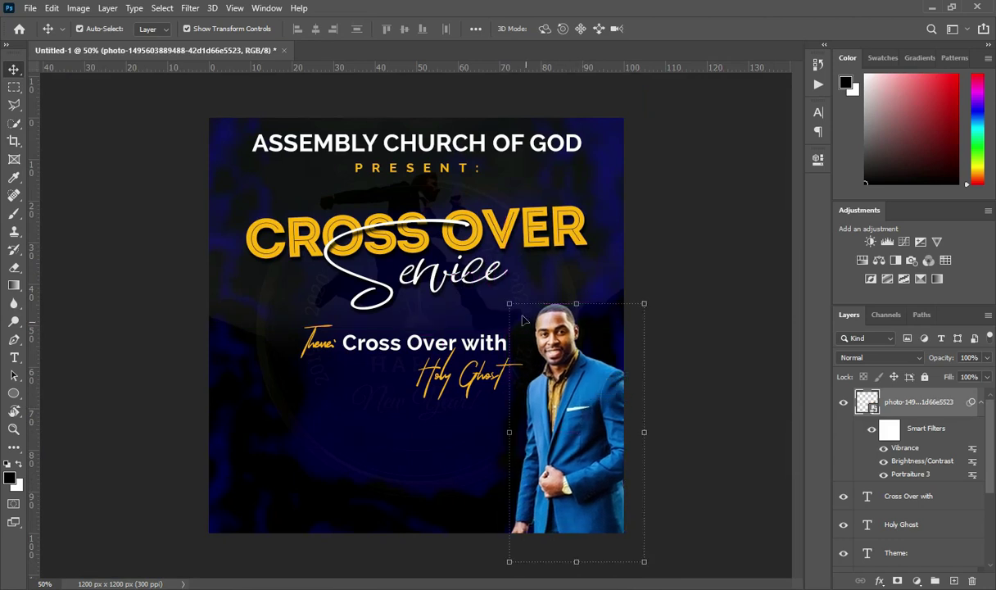
- Scale the man's photo up to about 141% and position it so he fills the flyer's lower-right corner beside the theme text
{"action": "left_click", "coordinate": [512, 305]}
{"action": "left_click_drag", "start_coordinate": [512, 305], "coordinate": [461, 212]}
{"action": "left_click_drag", "start_coordinate": [533, 302], "coordinate": [573, 389]}
{"action": "mouse_move", "coordinate": [554, 353]}
{"action": "left_mouse_down"}
{"action": "mouse_move", "coordinate": [539, 361]}
{"action": "mouse_move", "coordinate": [545, 345]}
{"action": "left_mouse_up"}
{"action": "key", "text": "ctrl+plus"}
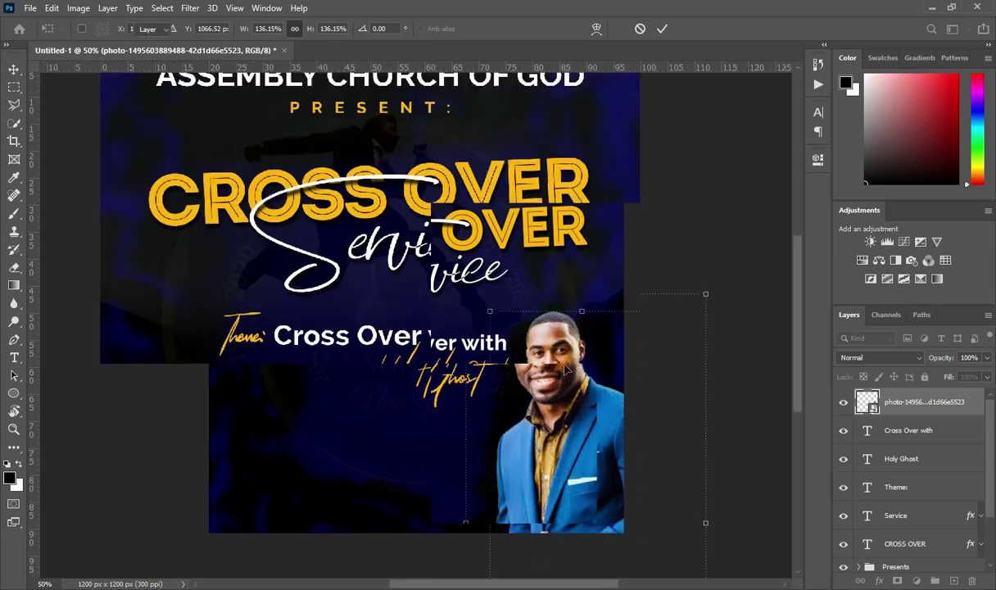
{"action": "key", "text": "Return"}
{"action": "mouse_move", "coordinate": [705, 293]}
{"action": "left_mouse_down"}
{"action": "mouse_move", "coordinate": [707, 270]}
{"action": "mouse_move", "coordinate": [706, 288]}
{"action": "left_mouse_up"}
{"action": "key", "text": "ctrl+0"}
{"action": "left_click_drag", "start_coordinate": [564, 407], "coordinate": [564, 416]}
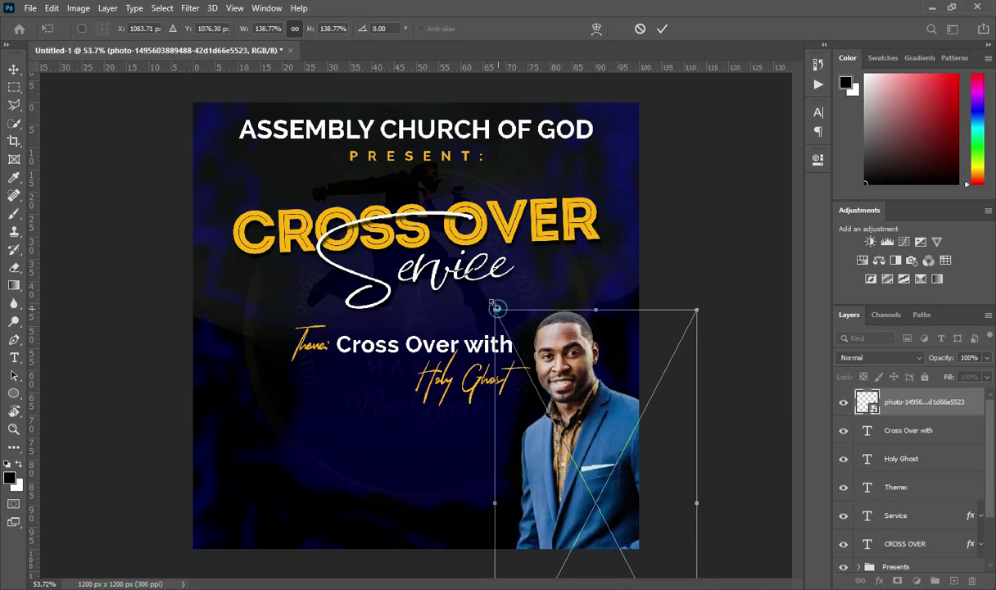
{"action": "left_click_drag", "start_coordinate": [495, 310], "coordinate": [491, 304]}
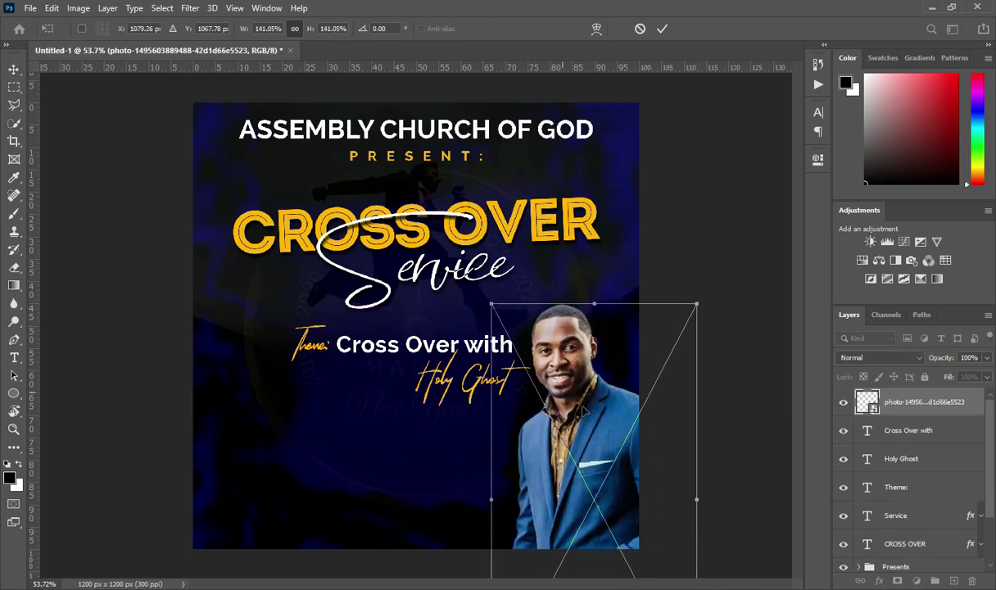
{"action": "left_click", "coordinate": [662, 31]}
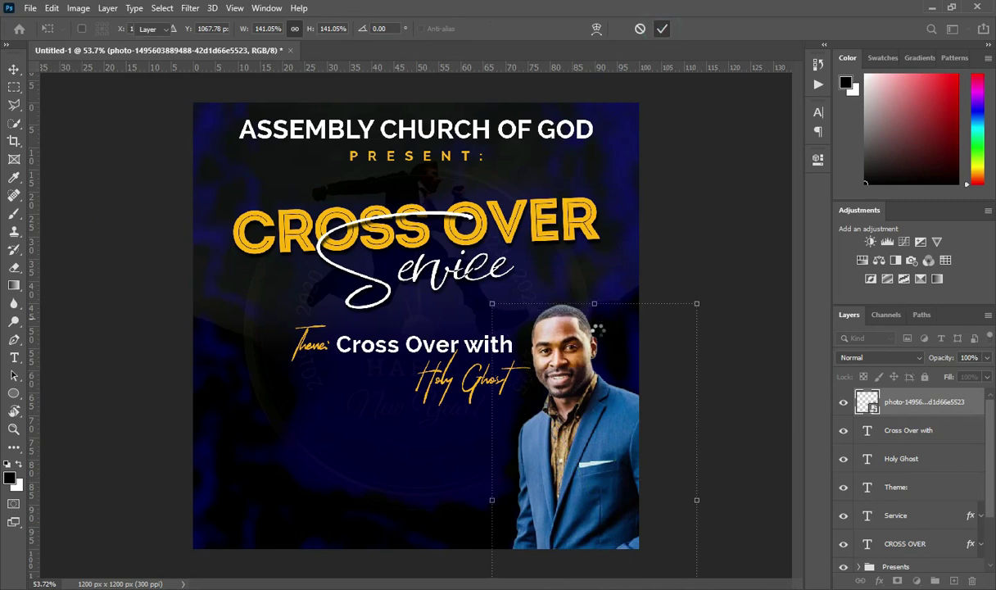
{"action": "left_click", "coordinate": [684, 262]}
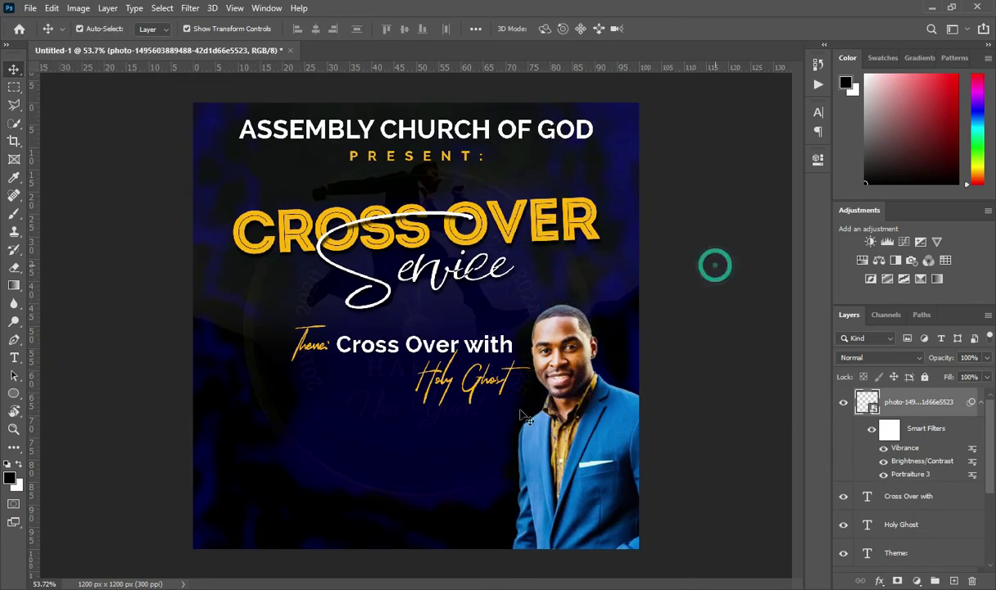
- Group the Cross Over with, Holy Ghost and Theme: text layers and name the group theme
{"action": "left_click", "coordinate": [979, 402]}
{"action": "left_click", "coordinate": [860, 430]}
{"action": "left_click", "coordinate": [901, 487]}
{"action": "key", "text": "ctrl+g"}
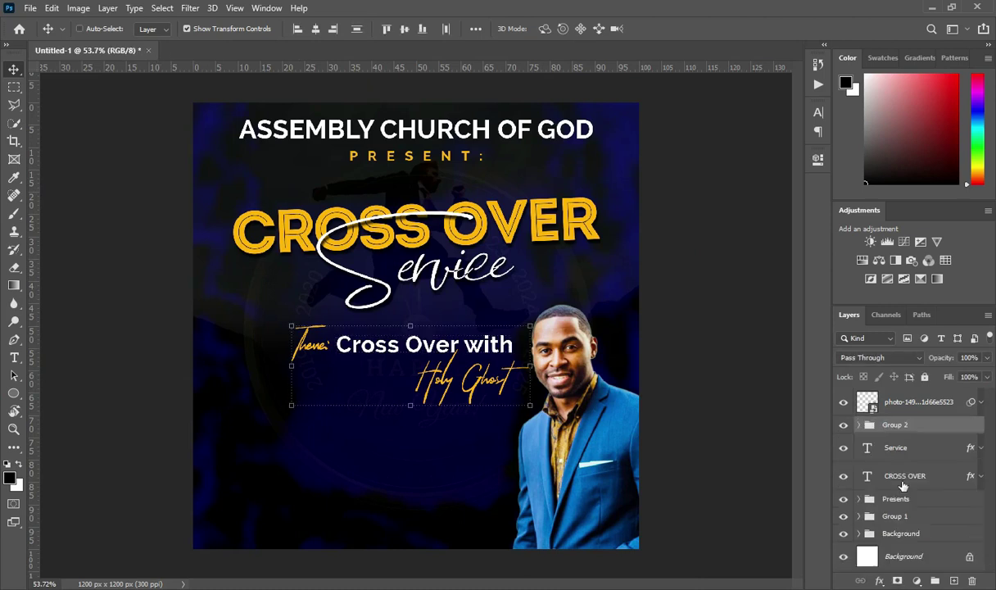
{"action": "double_click", "coordinate": [896, 424]}
{"action": "type", "text": "th"}
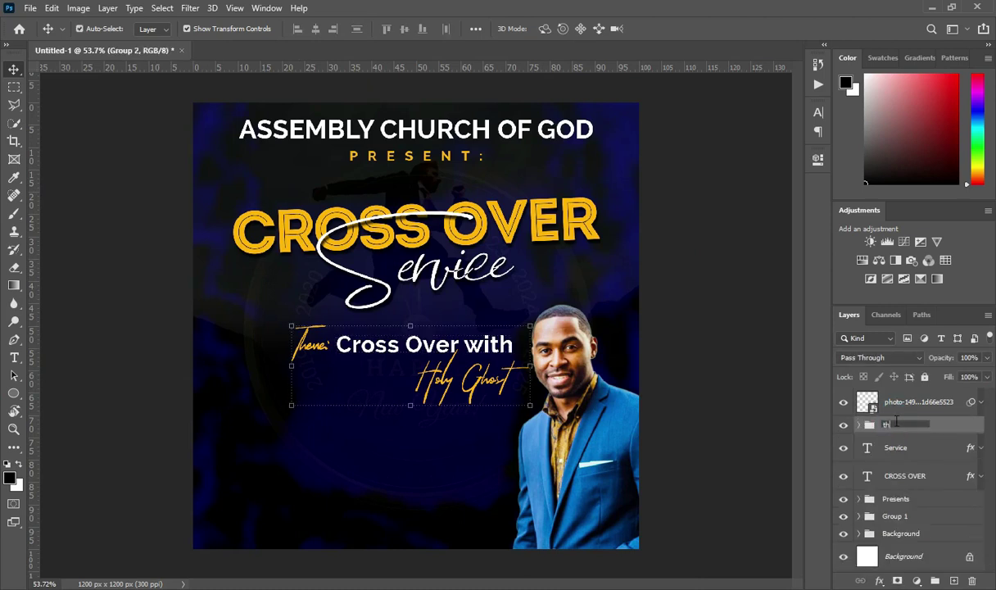
{"action": "type", "text": "eme"}
- Group the Service and CROSS OVER text layers and name the group Text
{"action": "left_click", "coordinate": [897, 449]}
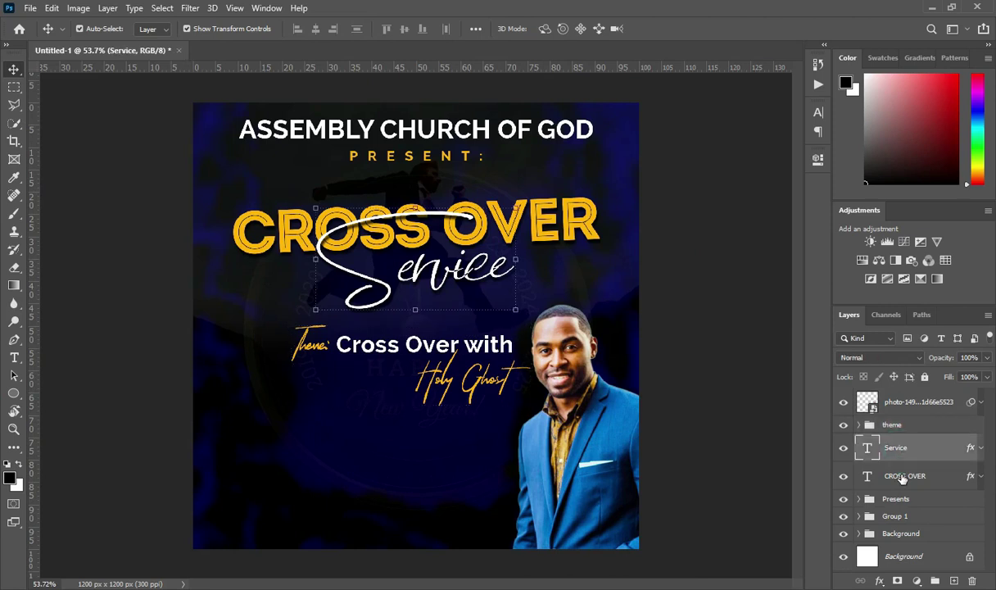
{"action": "left_click", "coordinate": [903, 477], "text": "shift"}
{"action": "key", "text": "ctrl+g"}
{"action": "double_click", "coordinate": [897, 442]}
{"action": "type", "text": "Text"}
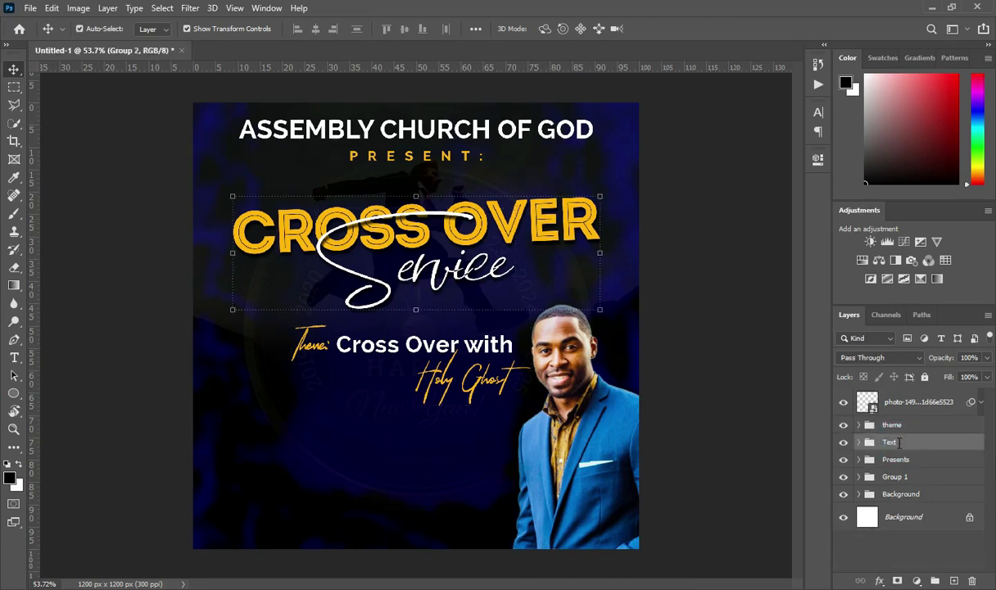
{"action": "key", "text": "Return"}
- Add a new empty layer between the man's photo and the theme group
{"action": "left_click", "coordinate": [904, 405]}
{"action": "left_click", "coordinate": [867, 422]}
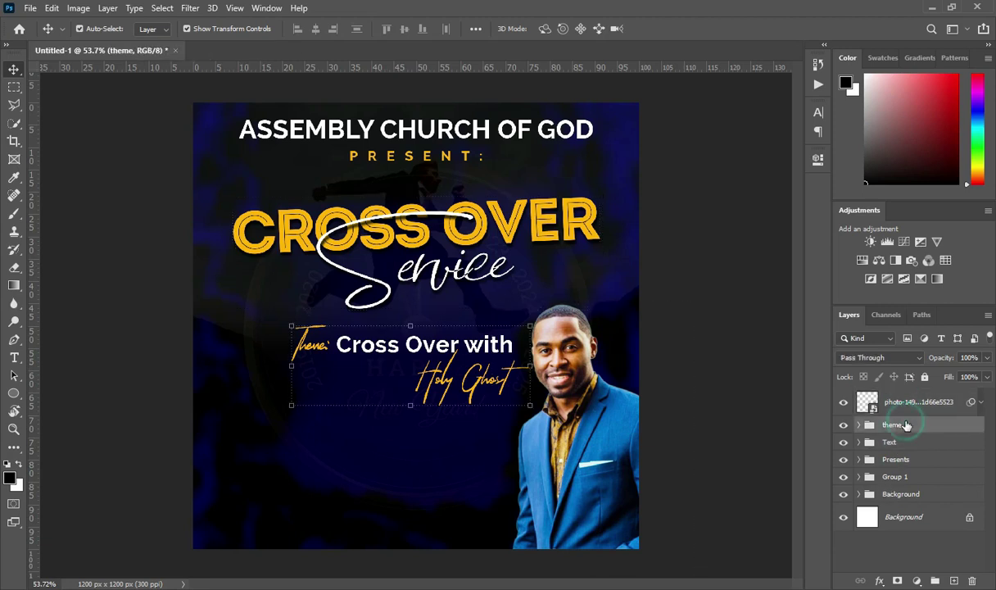
{"action": "left_click", "coordinate": [954, 581]}
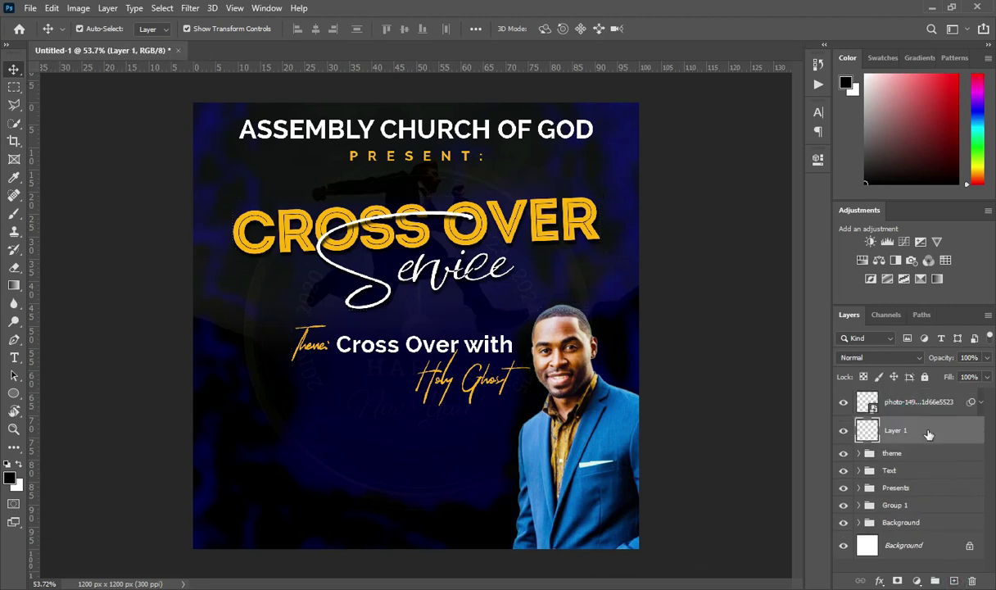
- Choose the Brush tool with the Brush Stroke 9 tip from the Free Stroke Brushes set
{"action": "left_click", "coordinate": [72, 213]}
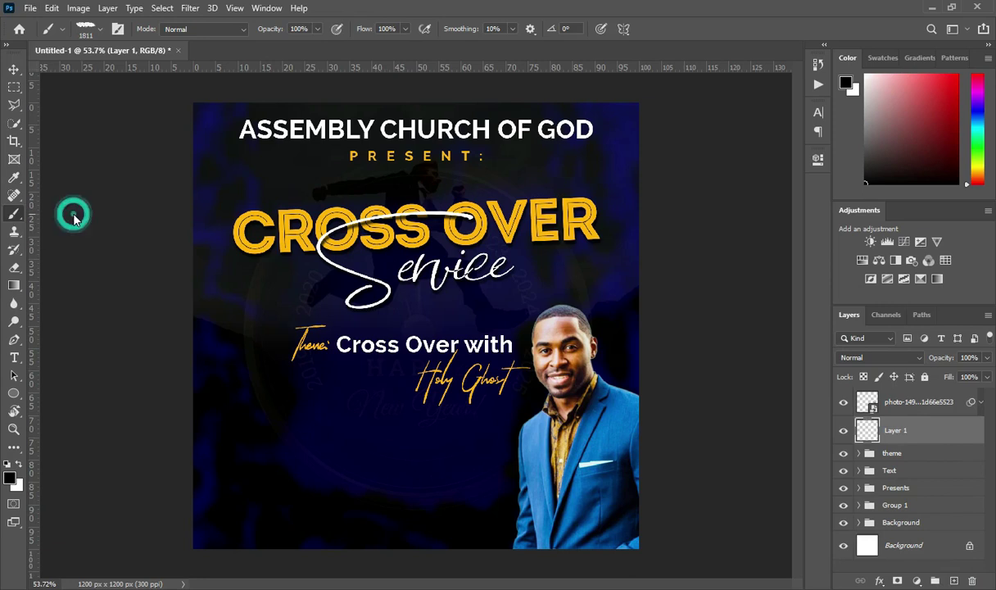
{"action": "left_click", "coordinate": [98, 30]}
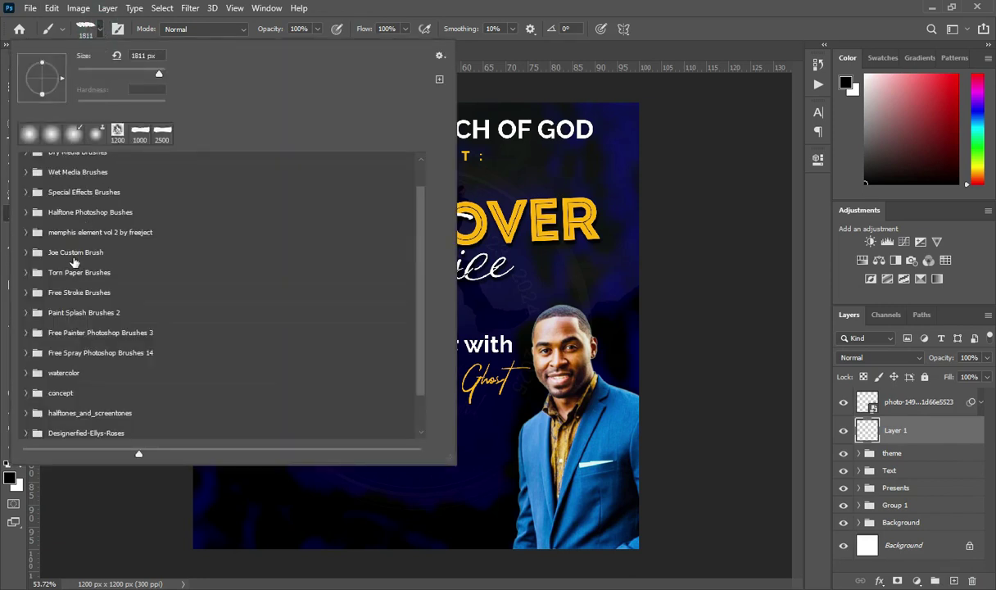
{"action": "scroll", "coordinate": [88, 239], "scroll_direction": "down", "scroll_amount": 2}
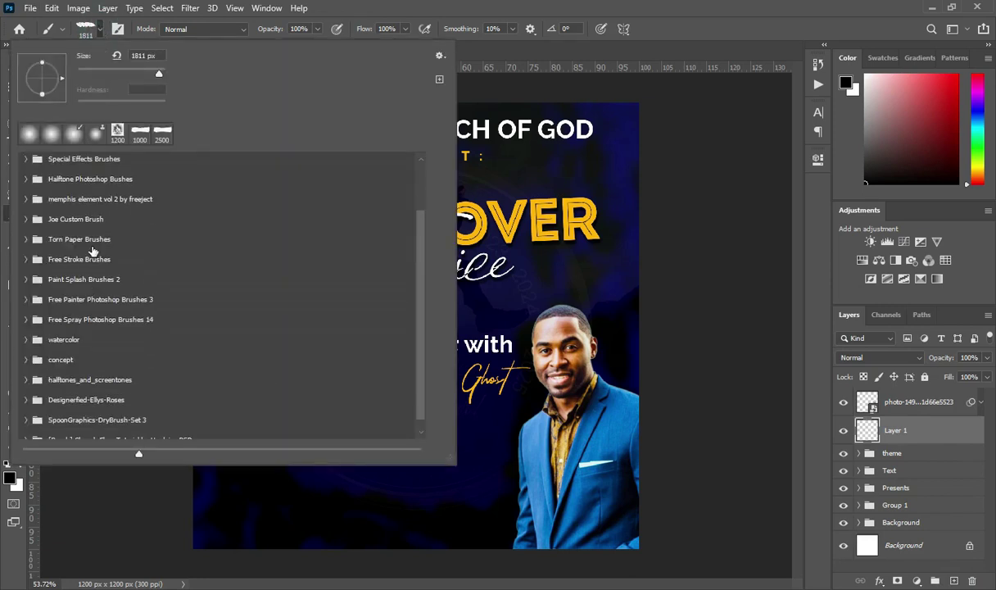
{"action": "scroll", "coordinate": [65, 272], "scroll_direction": "up", "scroll_amount": 1}
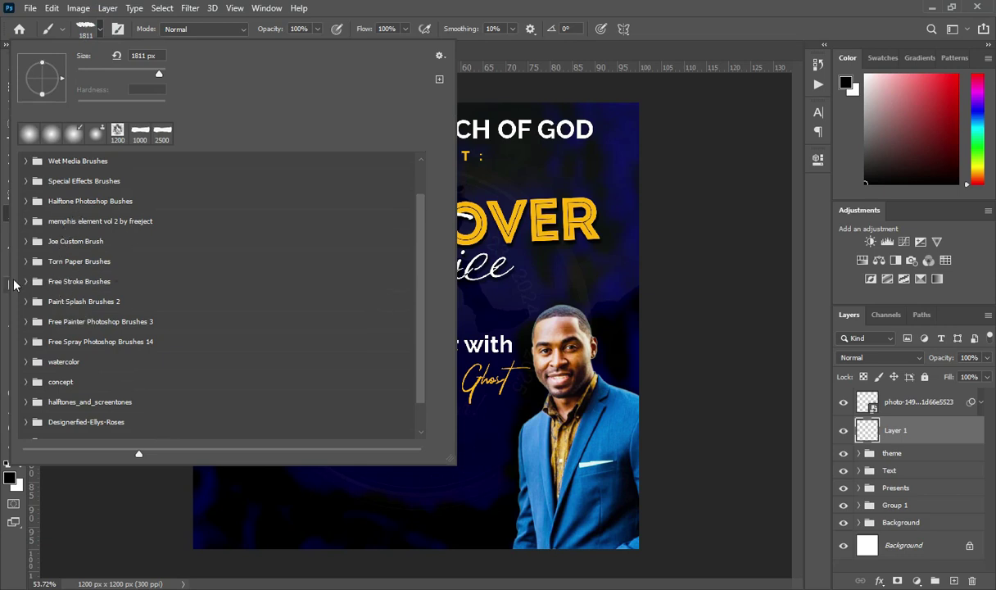
{"action": "left_click", "coordinate": [25, 281]}
{"action": "scroll", "coordinate": [197, 311], "scroll_direction": "down", "scroll_amount": 2}
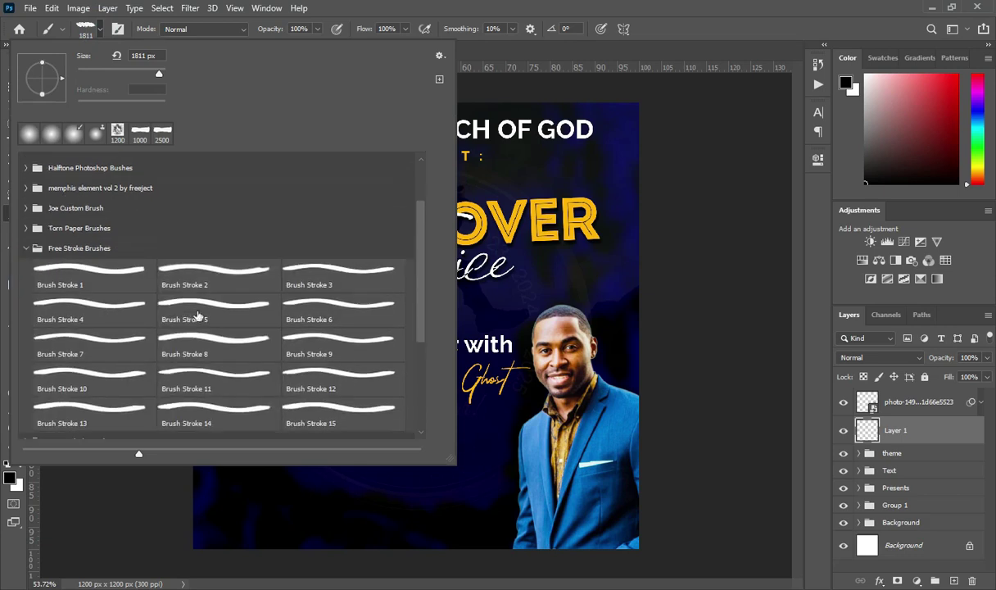
{"action": "left_click", "coordinate": [336, 344]}
{"action": "left_click_drag", "start_coordinate": [162, 75], "coordinate": [152, 70]}
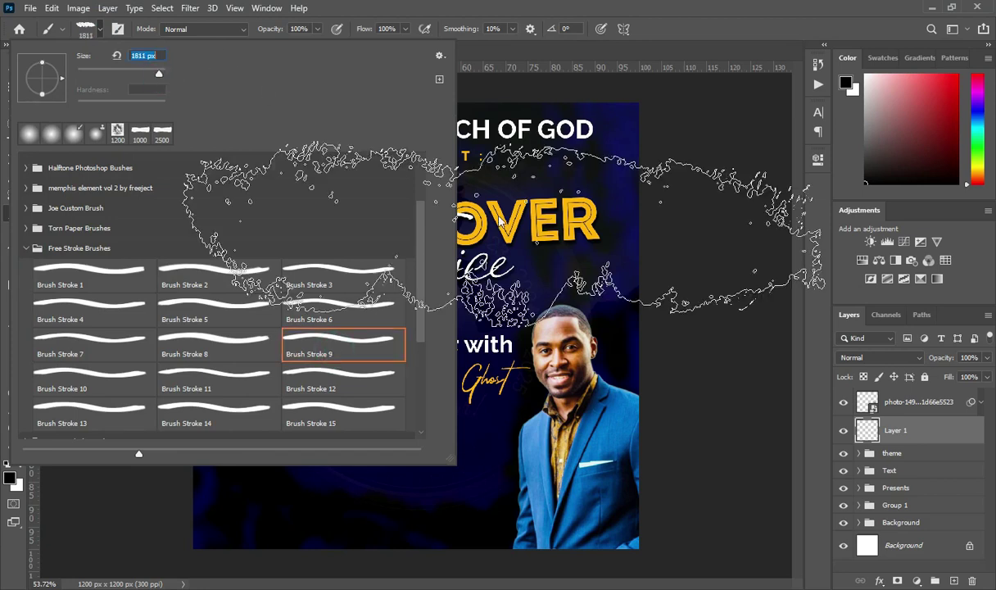
{"action": "left_click", "coordinate": [101, 31]}
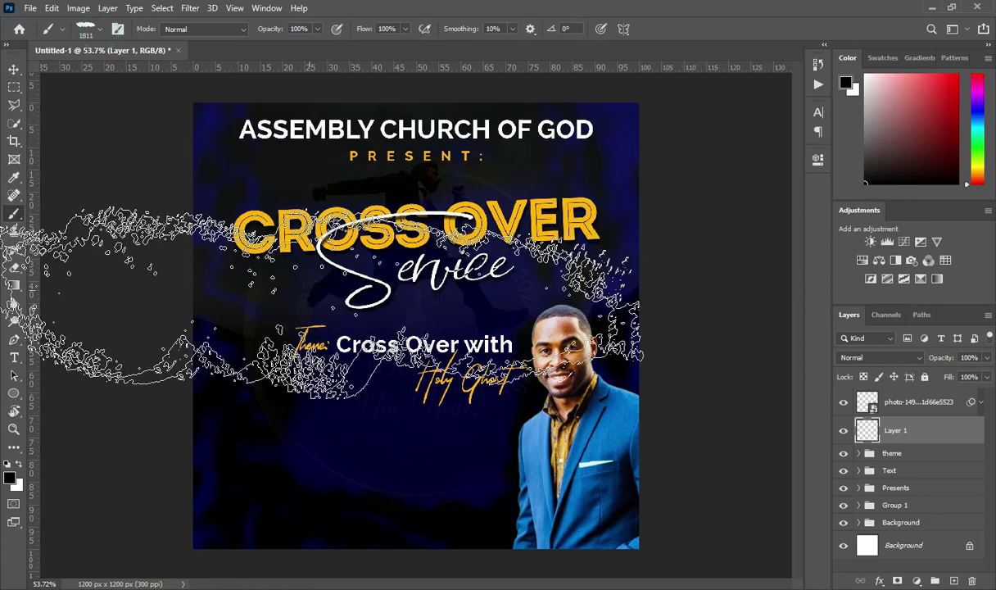
- Set the brush size to 1400 px so the tip spans the flyer's lower edge
{"action": "scroll", "coordinate": [344, 409], "scroll_direction": "down", "scroll_amount": 1}
{"action": "key", "text": "bracketleft"}
{"action": "key", "text": "bracketleft"}
{"action": "key", "text": "bracketleft"}
{"action": "key", "text": "bracketleft"}
{"action": "key", "text": "bracketleft"}
{"action": "key", "text": "bracketleft"}
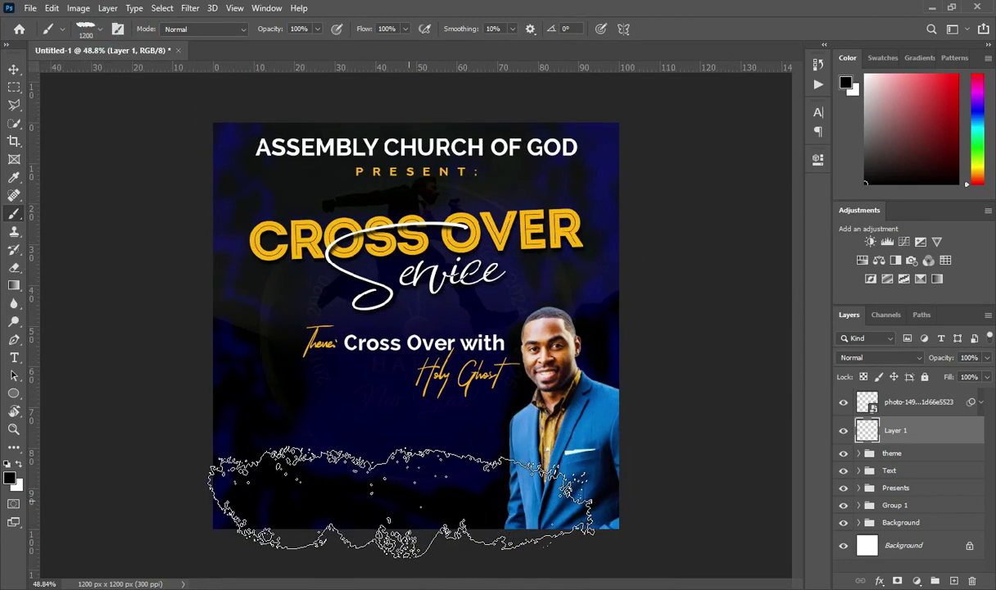
{"action": "key", "text": "bracketright"}
{"action": "key", "text": "bracketright"}
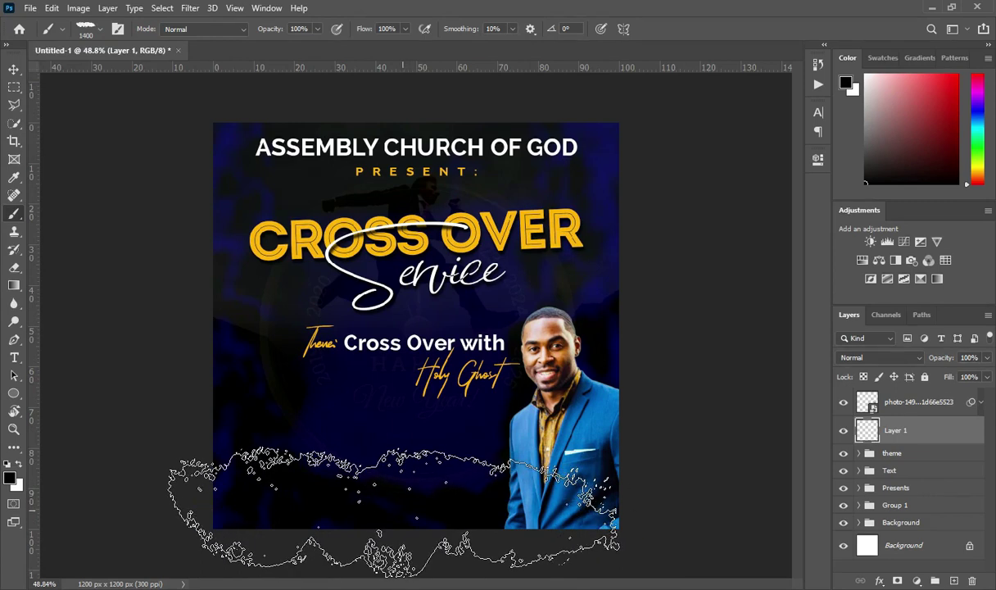
{"action": "left_click_drag", "start_coordinate": [395, 509], "coordinate": [400, 509]}
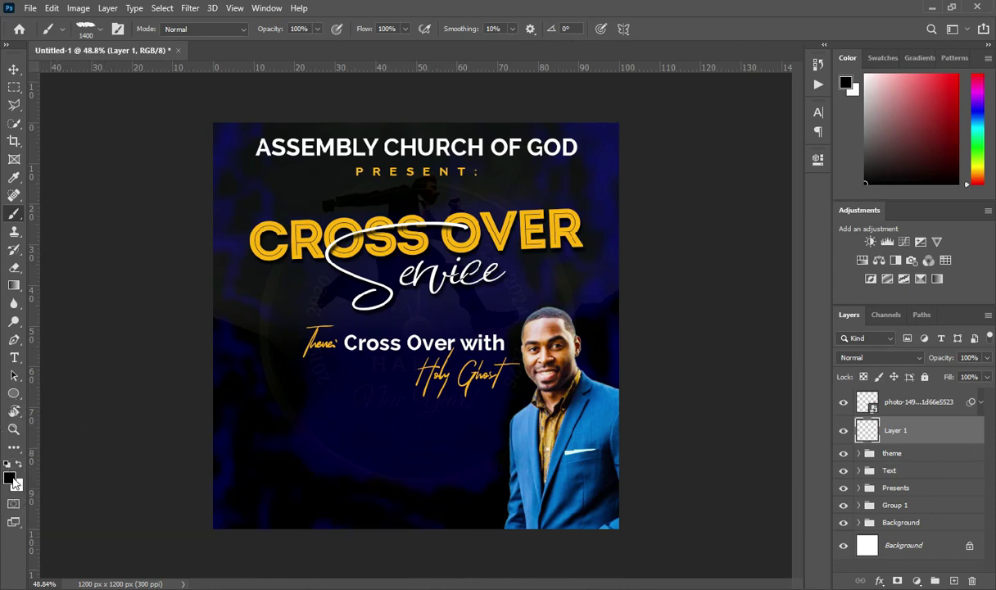
- Set the foreground color to white and stamp the brush repeatedly along the flyer's lower edge to build a solid base
{"action": "left_click", "coordinate": [11, 474]}
{"action": "left_click_drag", "start_coordinate": [610, 193], "coordinate": [580, 185]}
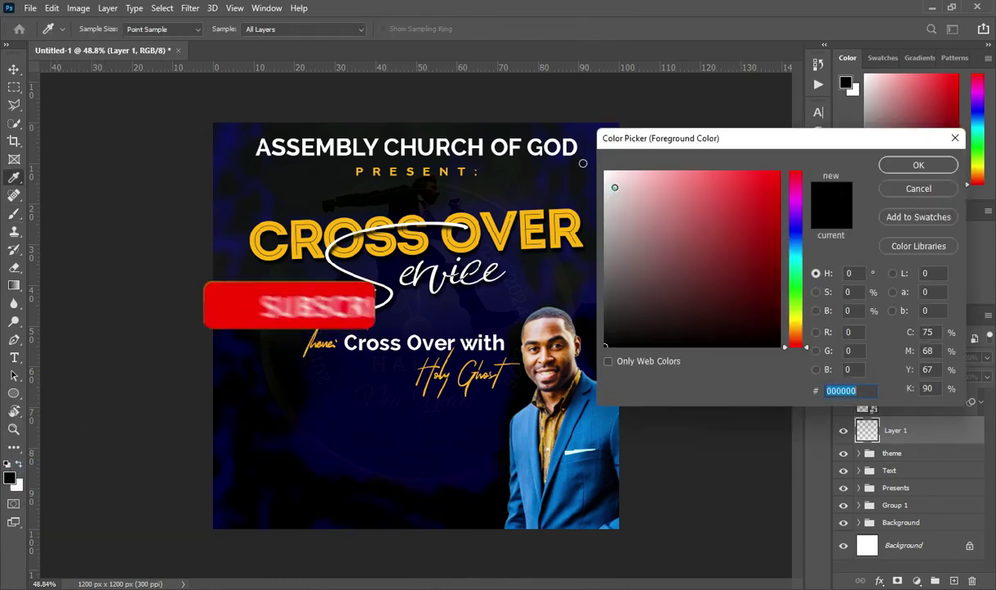
{"action": "left_click", "coordinate": [918, 164]}
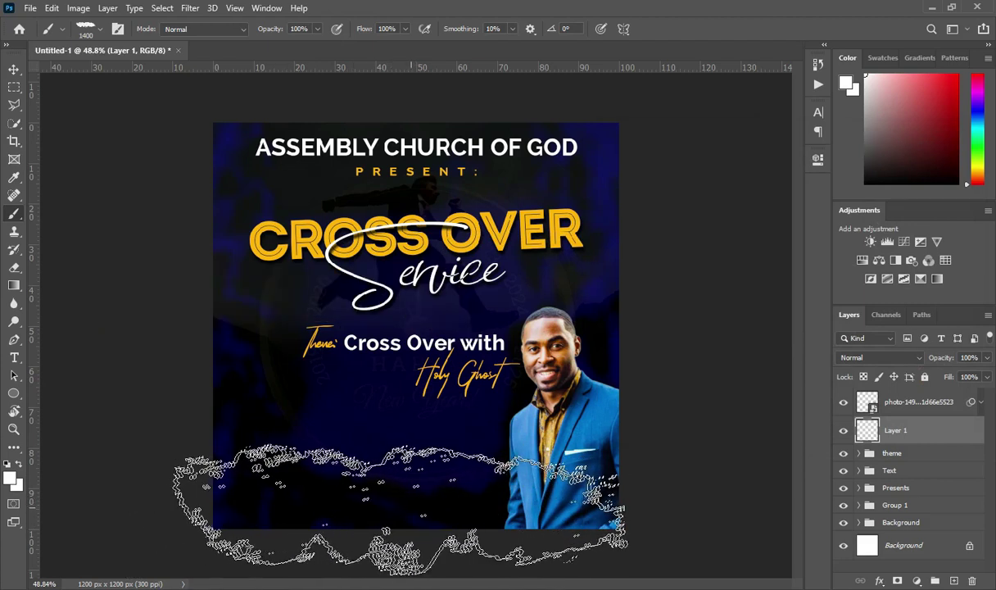
{"action": "left_click", "coordinate": [402, 508]}
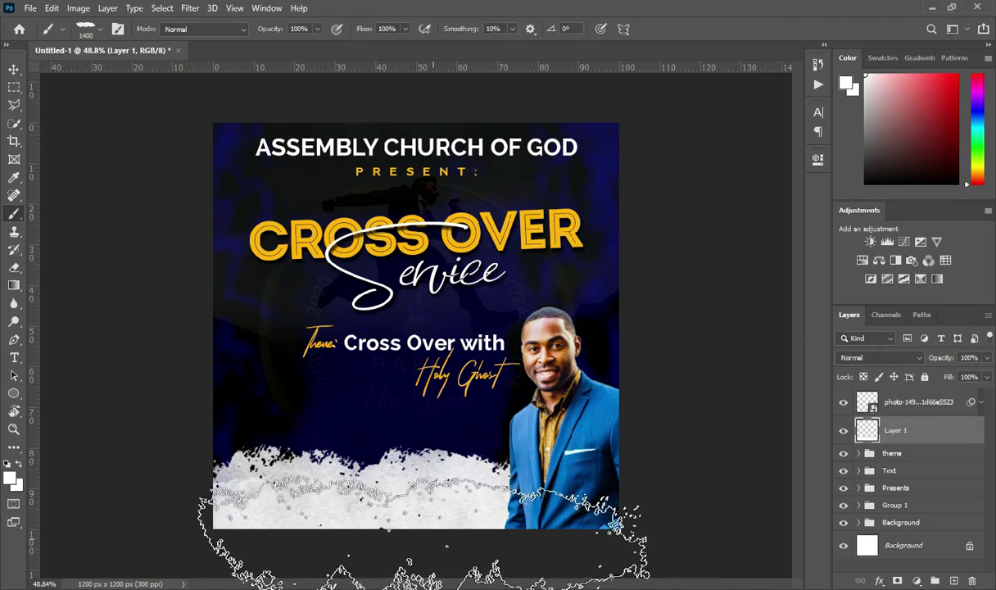
{"action": "left_click", "coordinate": [402, 527]}
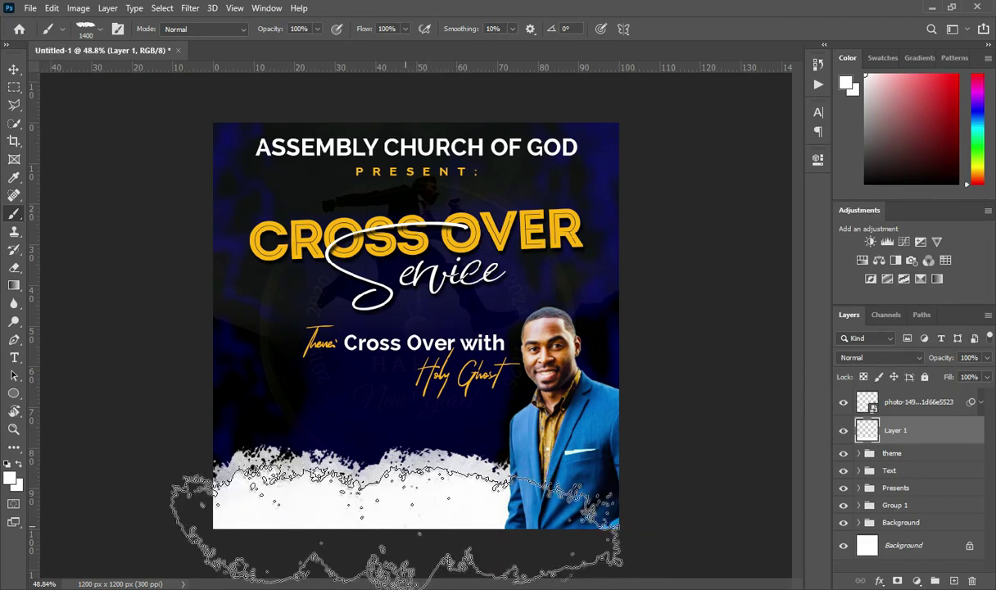
{"action": "left_click", "coordinate": [407, 516]}
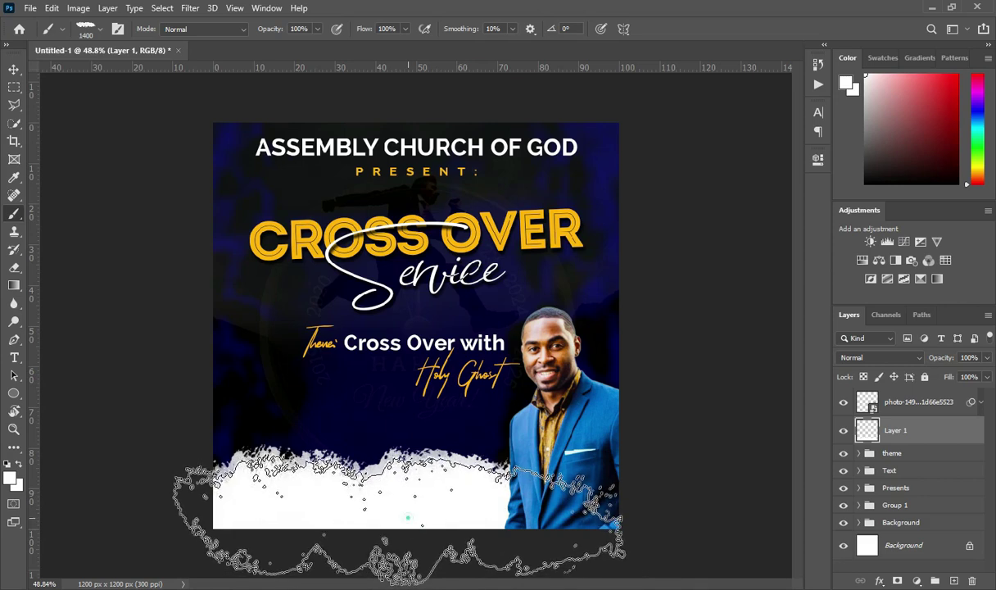
{"action": "left_click", "coordinate": [407, 516]}
{"action": "left_click", "coordinate": [17, 71]}
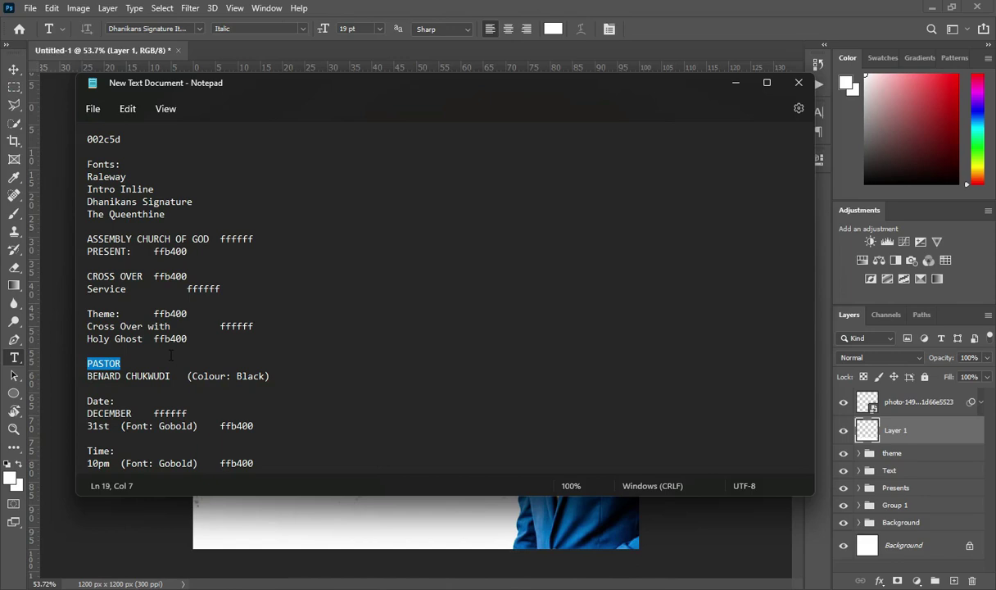
- Copy the word PASTOR from the Notepad text document and return to the flyer
{"action": "key", "text": "ctrl+c"}
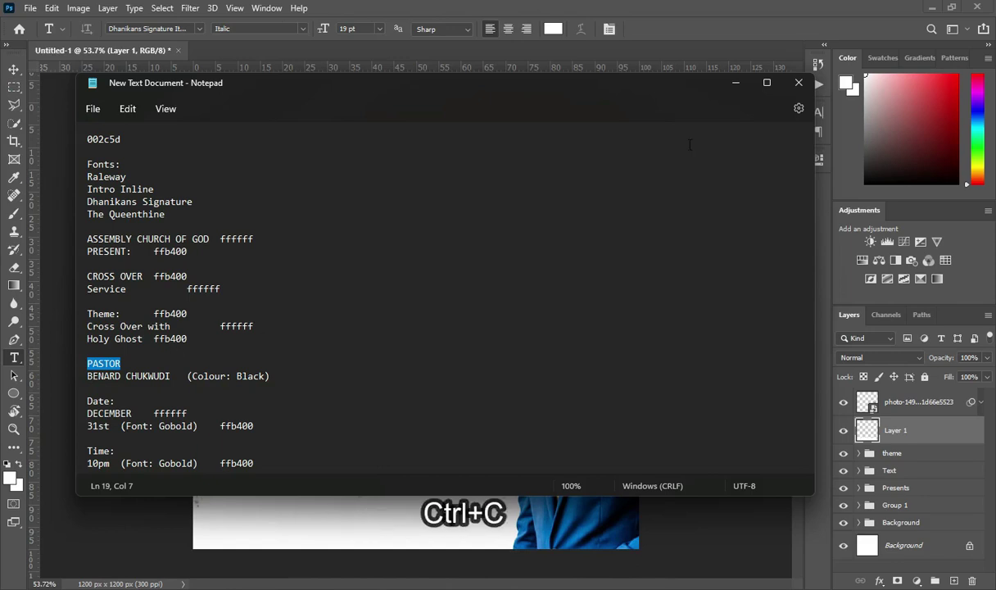
{"action": "left_click", "coordinate": [738, 79]}
- Place the gold brush stroke below the Holy Ghost text at about 33% scale and move Brush Layer above the man's photo layer
{"action": "mouse_move", "coordinate": [573, 215]}
{"action": "left_mouse_down"}
{"action": "mouse_move", "coordinate": [463, 472]}
{"action": "mouse_move", "coordinate": [445, 561]}
{"action": "mouse_move", "coordinate": [481, 496]}
{"action": "left_mouse_up"}
{"action": "mouse_move", "coordinate": [503, 368]}
{"action": "left_mouse_down"}
{"action": "mouse_move", "coordinate": [414, 235]}
{"action": "mouse_move", "coordinate": [426, 340]}
{"action": "left_mouse_up"}
{"action": "left_click_drag", "start_coordinate": [381, 397], "coordinate": [447, 445]}
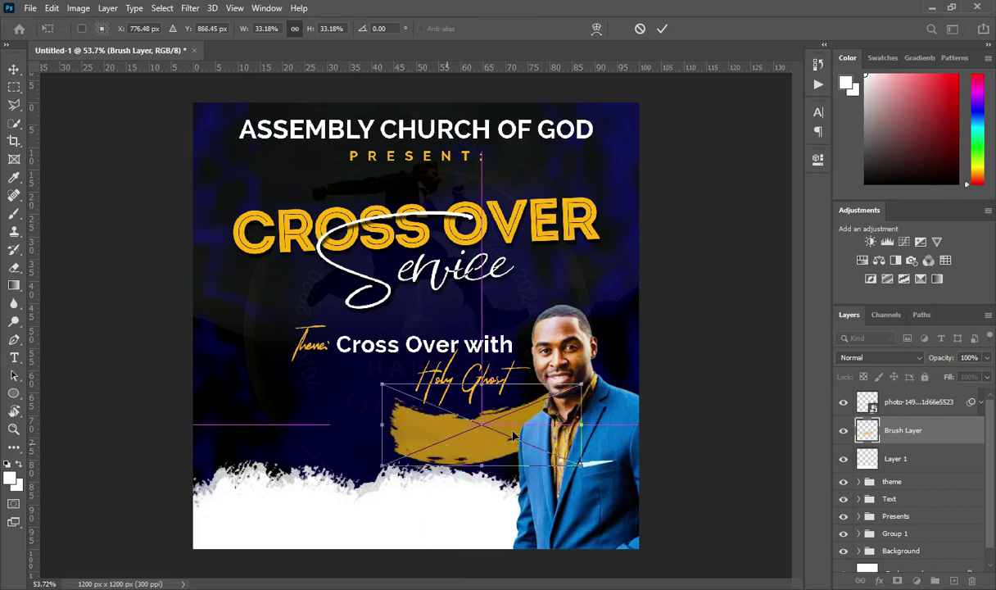
{"action": "left_click_drag", "start_coordinate": [904, 430], "coordinate": [909, 398]}
{"action": "key", "text": "t"}
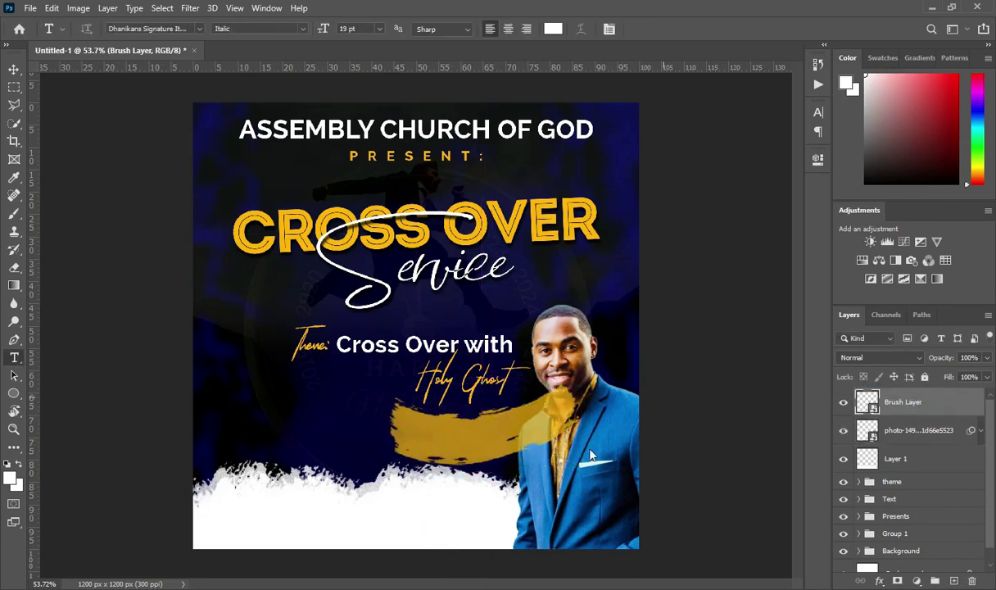
- Scale the gold brush stroke down to about 28%, keeping its proportions
{"action": "scroll", "coordinate": [495, 409], "scroll_direction": "up", "scroll_amount": 1}
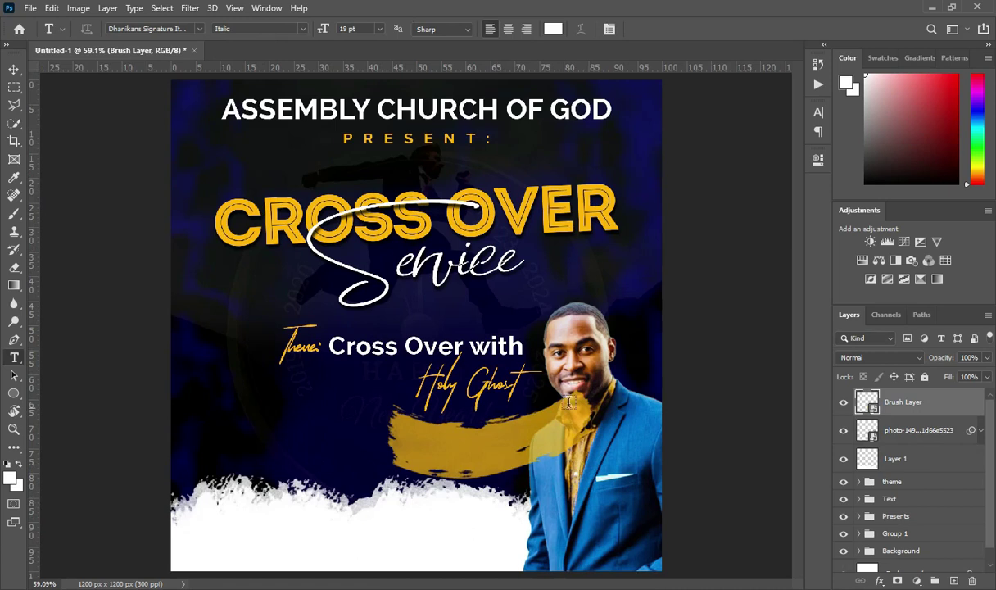
{"action": "left_click", "coordinate": [12, 69]}
{"action": "scroll", "coordinate": [508, 360], "scroll_direction": "down", "scroll_amount": 1}
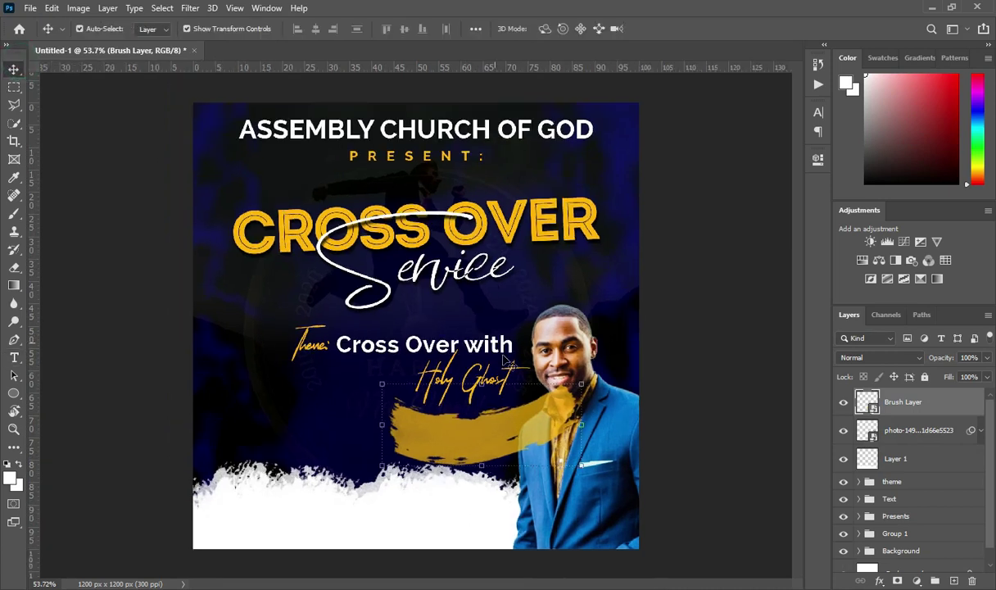
{"action": "left_click_drag", "start_coordinate": [583, 384], "coordinate": [560, 407]}
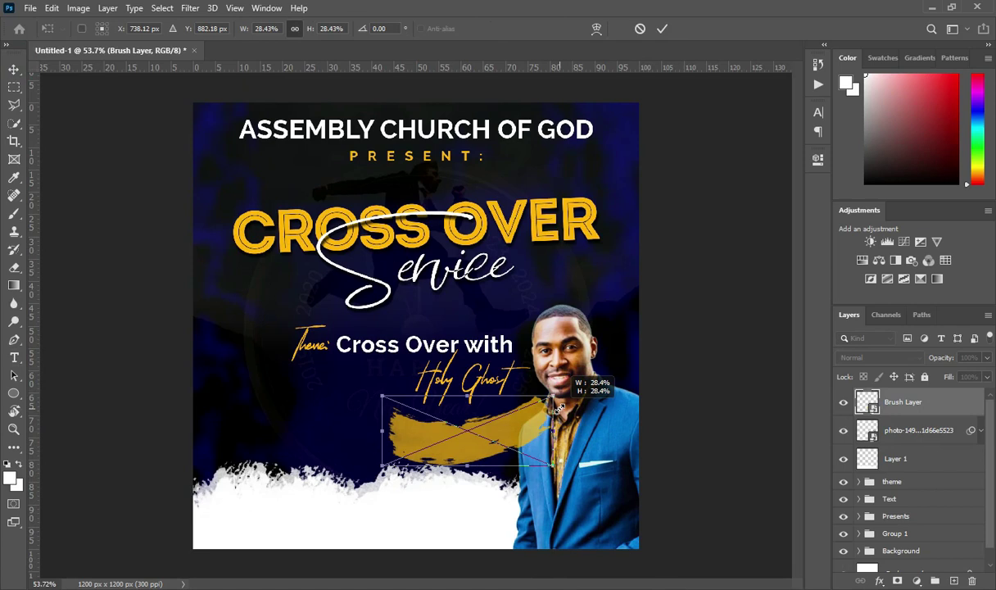
{"action": "left_click_drag", "start_coordinate": [560, 407], "coordinate": [562, 404]}
{"action": "left_click", "coordinate": [662, 28]}
- Enlarge the man's photo slightly and reposition it in the flyer's lower-right corner
{"action": "left_click_drag", "start_coordinate": [638, 344], "coordinate": [634, 313]}
{"action": "key", "text": "ctrl+0"}
{"action": "key", "text": "ctrl+t"}
{"action": "left_click_drag", "start_coordinate": [500, 446], "coordinate": [460, 477]}
{"action": "left_click_drag", "start_coordinate": [589, 475], "coordinate": [622, 487]}
{"action": "left_click_drag", "start_coordinate": [583, 431], "coordinate": [576, 437]}
{"action": "key", "text": "Return"}
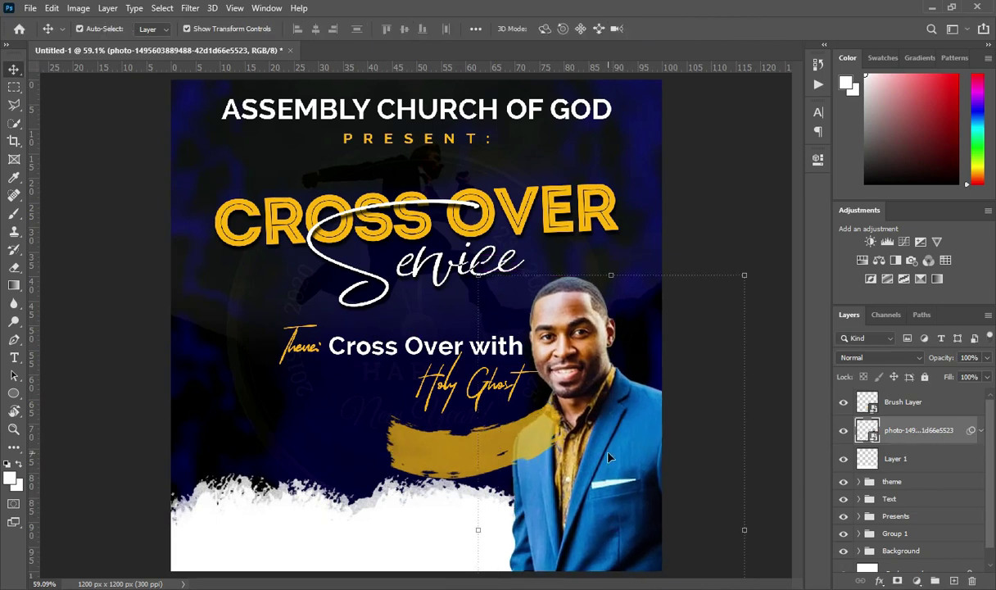
{"action": "key", "text": "ctrl+t"}
{"action": "key", "text": "Return"}
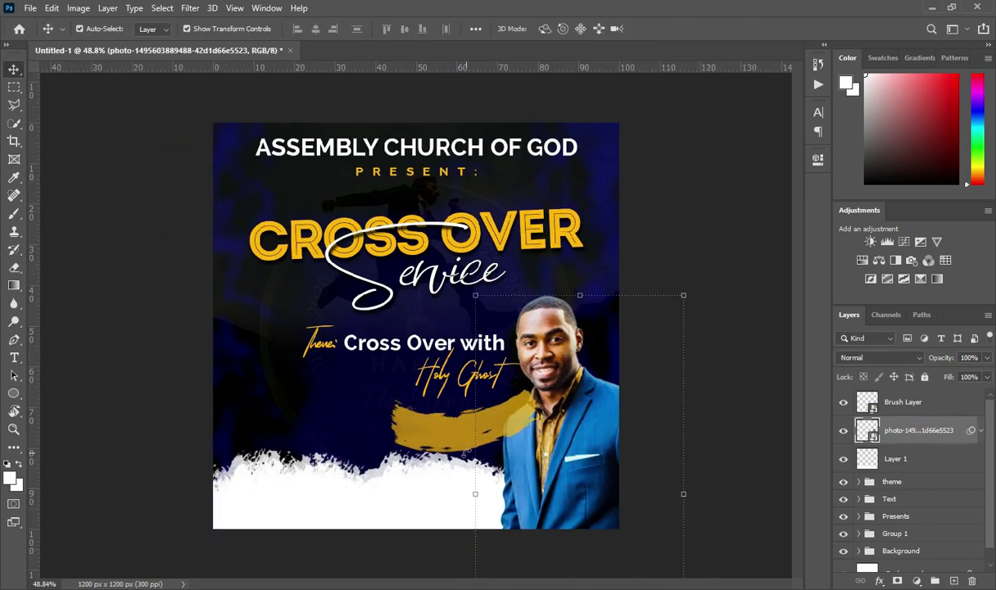
- Scale the gold brush stroke to about 26.75% and position it against the man's shoulder
{"action": "left_click", "coordinate": [469, 399]}
{"action": "mouse_move", "coordinate": [468, 399]}
{"action": "left_mouse_down"}
{"action": "mouse_move", "coordinate": [474, 360]}
{"action": "mouse_move", "coordinate": [471, 440]}
{"action": "mouse_move", "coordinate": [421, 487]}
{"action": "mouse_move", "coordinate": [471, 447]}
{"action": "left_mouse_up"}
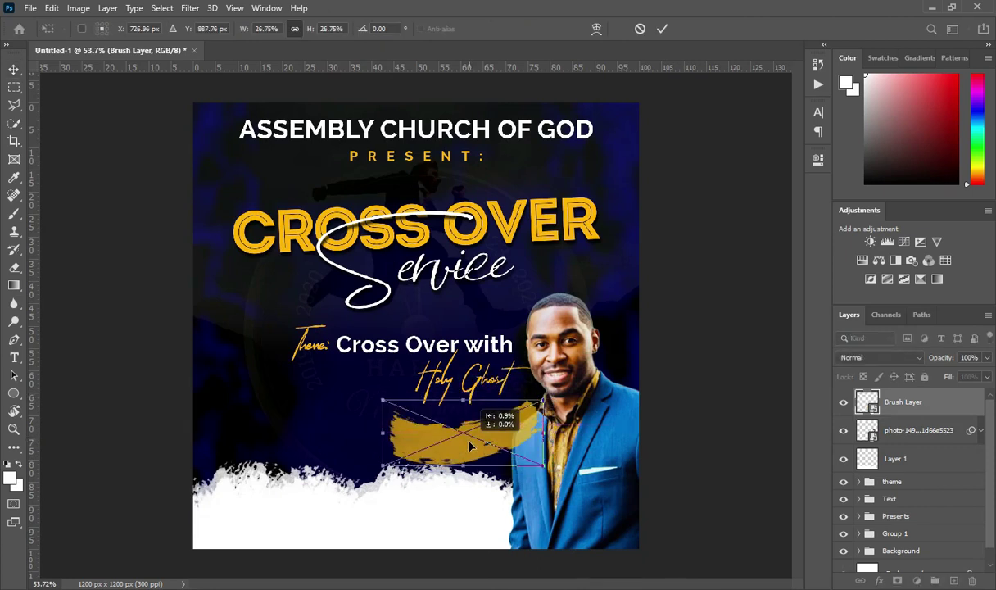
{"action": "left_click_drag", "start_coordinate": [471, 446], "coordinate": [473, 446]}
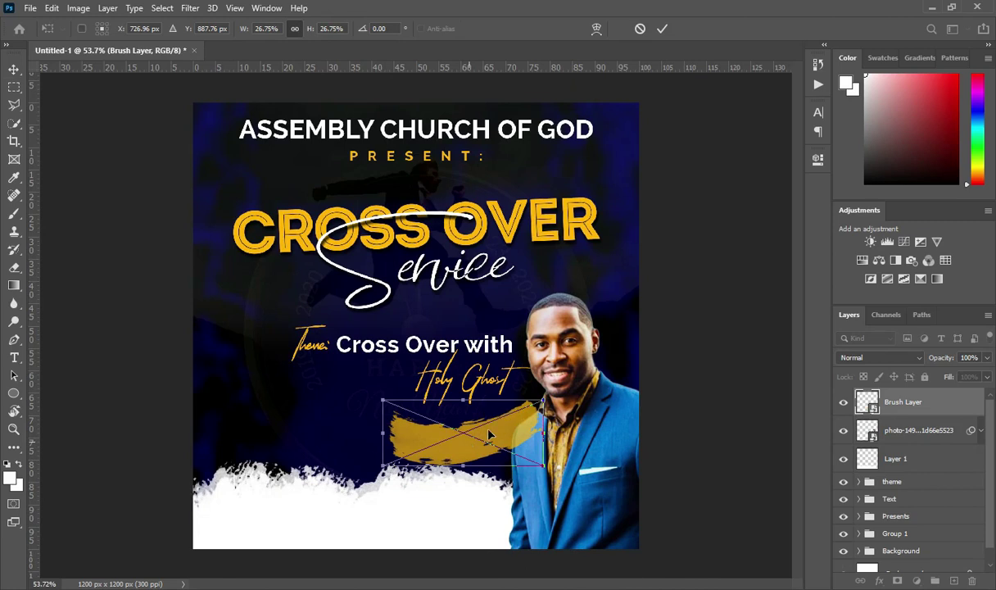
{"action": "left_click", "coordinate": [666, 29]}
- Add a text layer with the copied word PASTOR above the white brush base
{"action": "key", "text": "ctrl+plus"}
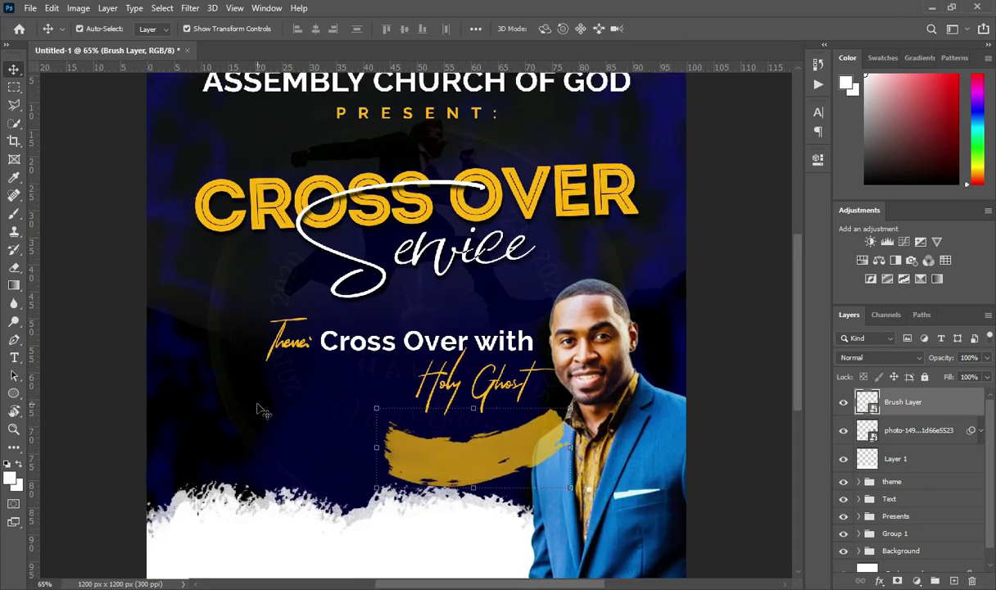
{"action": "key", "text": "t"}
{"action": "left_click", "coordinate": [229, 410]}
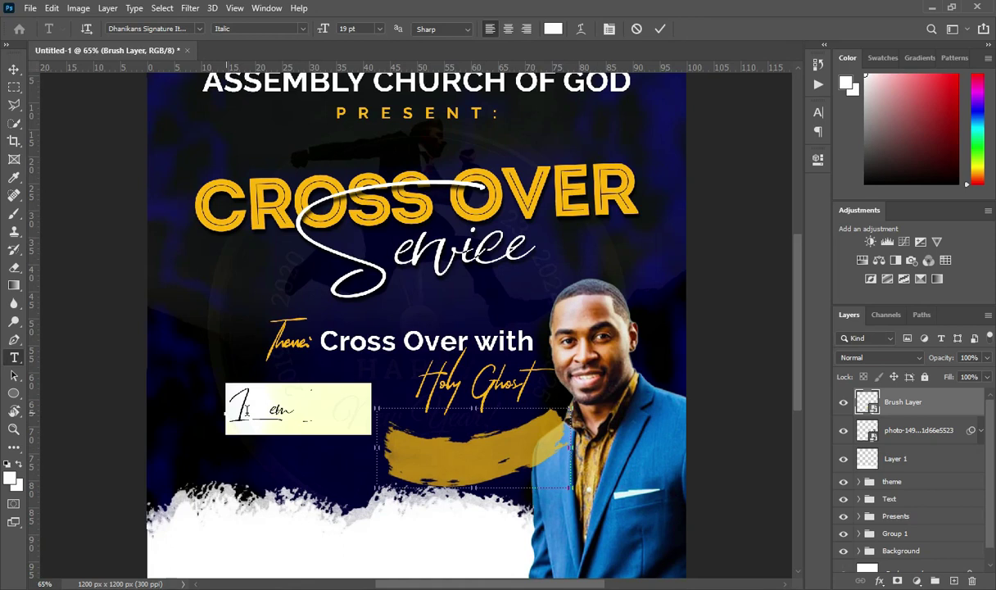
{"action": "key", "text": "ctrl+v"}
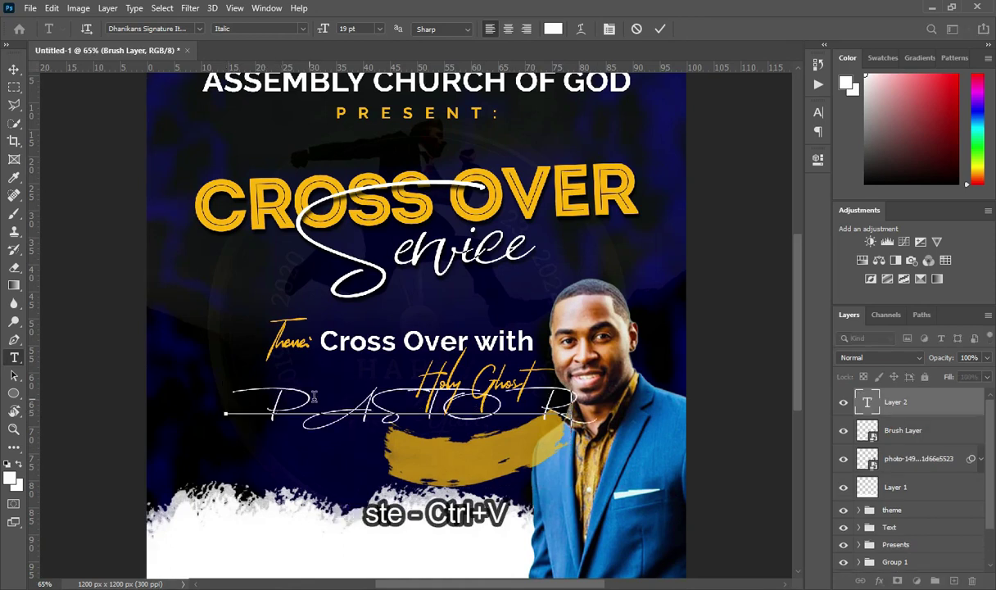
{"action": "left_click", "coordinate": [662, 31]}
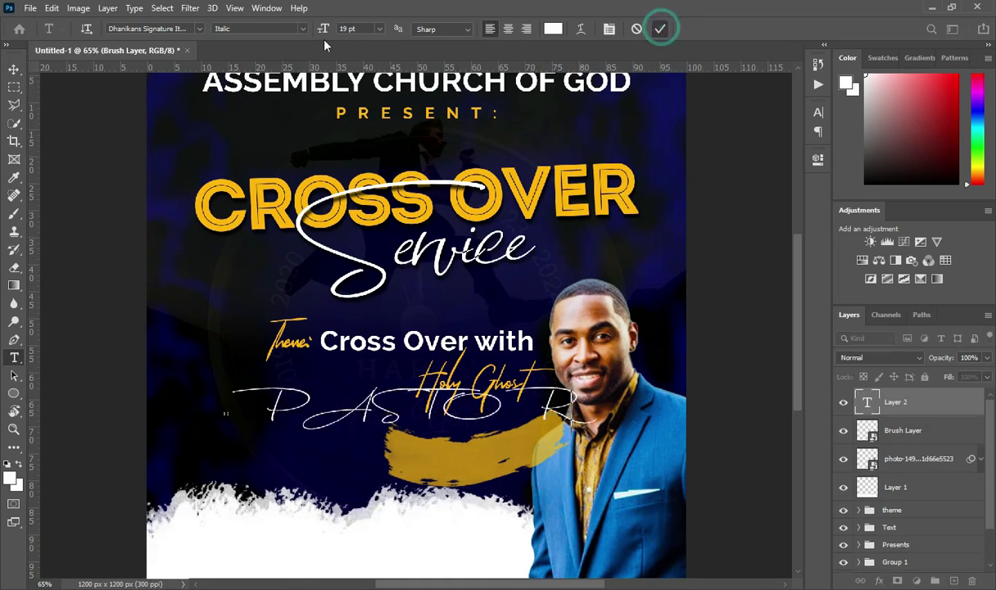
- Set the PASTOR text to the Raleway font in Bold style
{"action": "left_click", "coordinate": [199, 30]}
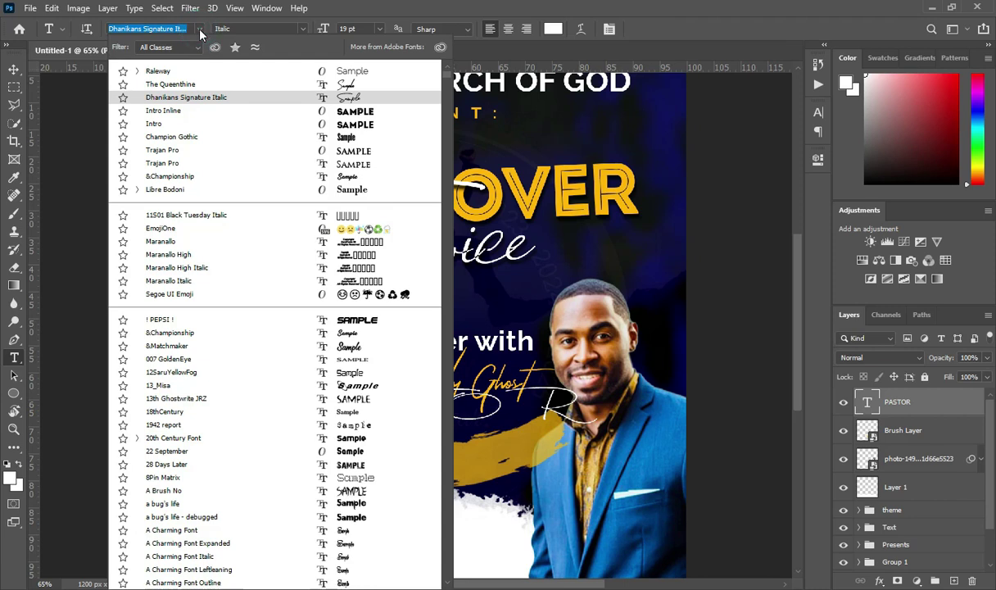
{"action": "left_click", "coordinate": [180, 71]}
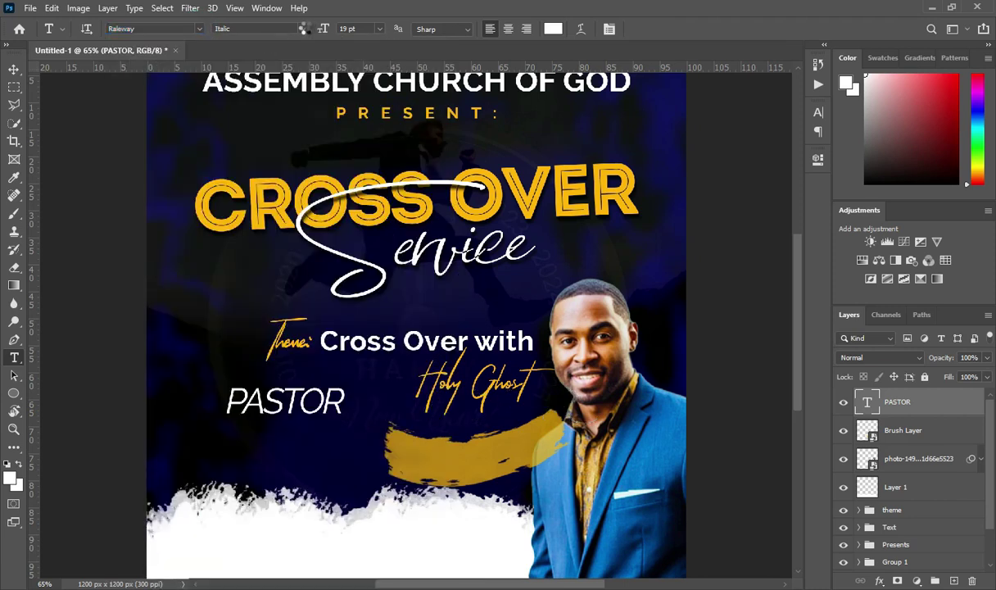
{"action": "left_click", "coordinate": [290, 28]}
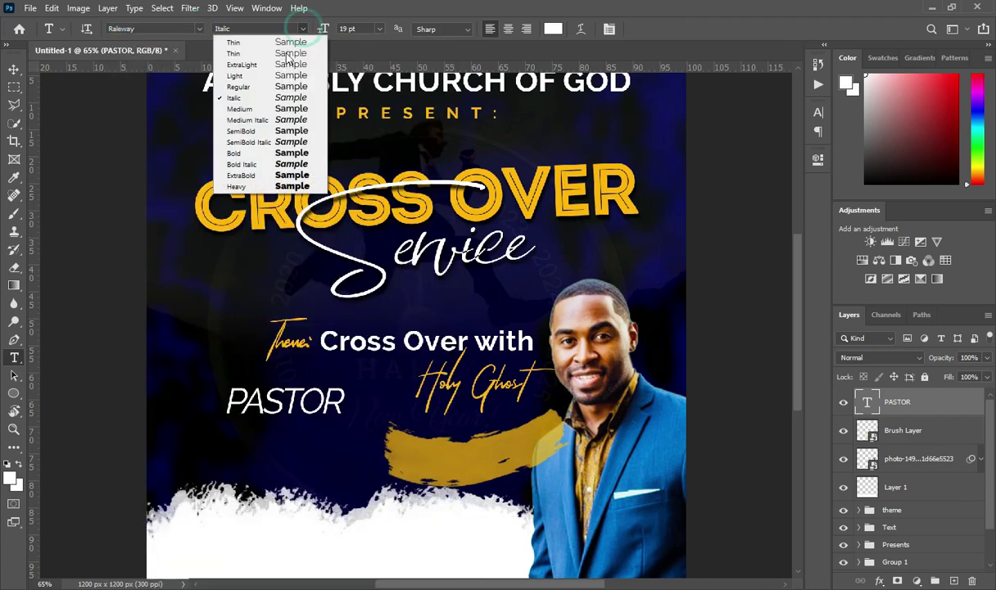
{"action": "left_click", "coordinate": [238, 153]}
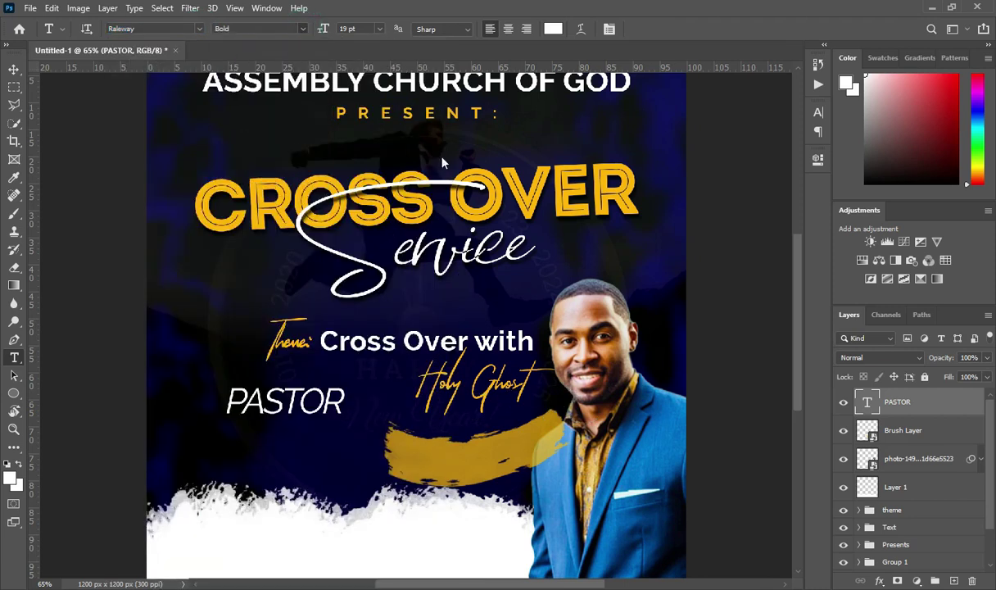
- Scale the PASTOR text down to roughly half its size below the theme text
{"action": "left_click", "coordinate": [14, 70]}
{"action": "key", "text": "ctrl+t"}
{"action": "left_click_drag", "start_coordinate": [226, 390], "coordinate": [297, 408]}
{"action": "left_click", "coordinate": [684, 29]}
- Colour the PASTOR text black and move it onto the right end of the yellow brush stroke
{"action": "key", "text": "t"}
{"action": "left_click", "coordinate": [537, 29]}
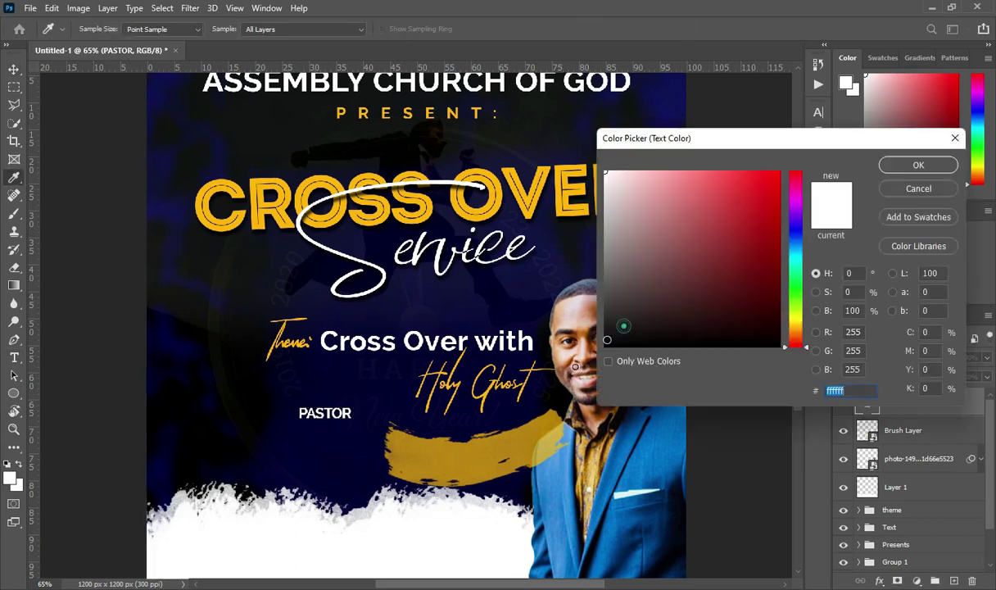
{"action": "left_click", "coordinate": [918, 165]}
{"action": "scroll", "coordinate": [373, 416], "scroll_direction": "up", "scroll_amount": 1}
{"action": "key", "text": "v"}
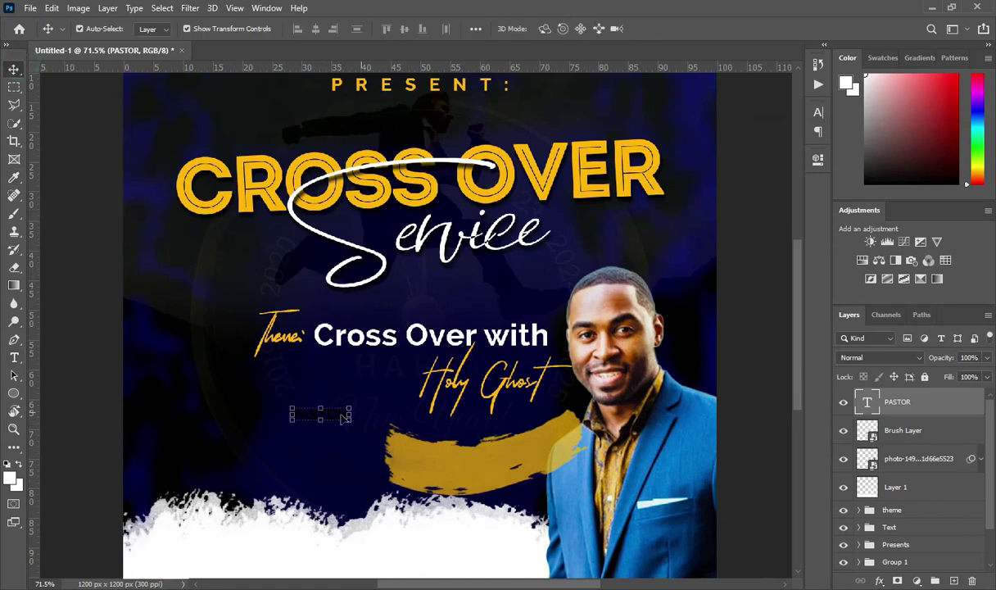
{"action": "mouse_move", "coordinate": [321, 407]}
{"action": "left_mouse_down"}
{"action": "mouse_move", "coordinate": [533, 402]}
{"action": "mouse_move", "coordinate": [533, 429]}
{"action": "mouse_move", "coordinate": [514, 443]}
{"action": "left_mouse_up"}
{"action": "key", "text": "Return"}
- Duplicate the PASTOR text just below the original and replace the copy's wording with the pastor's full name copied from the Notepad document
{"action": "key", "text": "ctrl+j"}
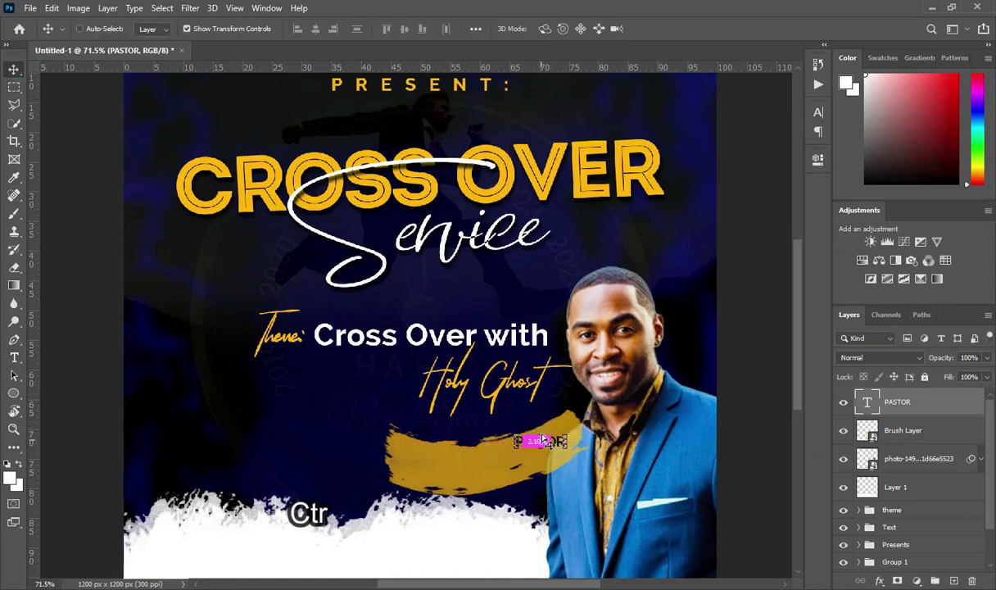
{"action": "left_click_drag", "start_coordinate": [556, 453], "coordinate": [556, 461]}
{"action": "double_click", "coordinate": [553, 457]}
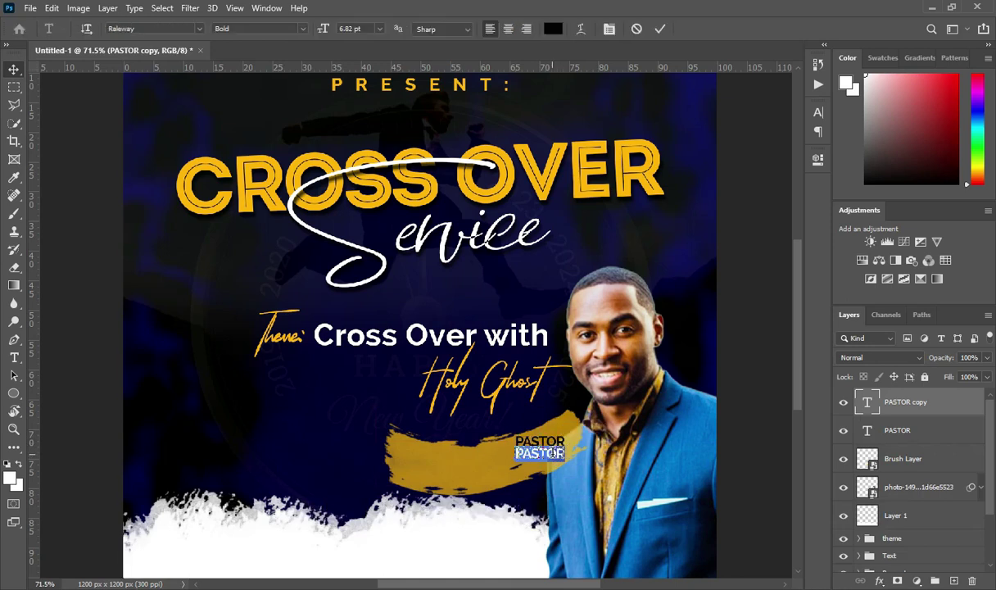
{"action": "key", "text": "alt+Tab"}
{"action": "left_click", "coordinate": [171, 375]}
{"action": "left_click_drag", "start_coordinate": [170, 375], "coordinate": [72, 367]}
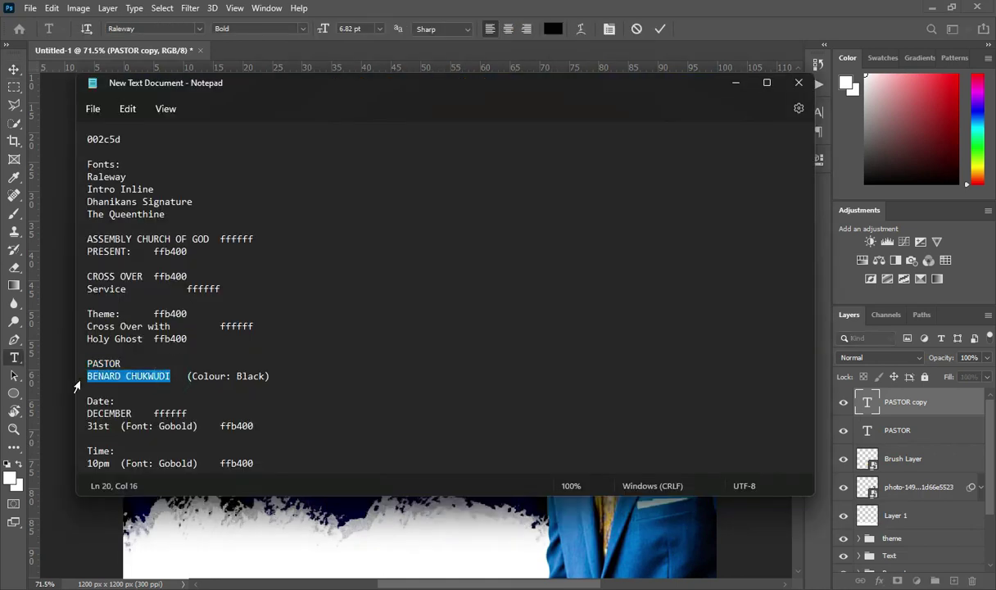
{"action": "key", "text": "ctrl+c"}
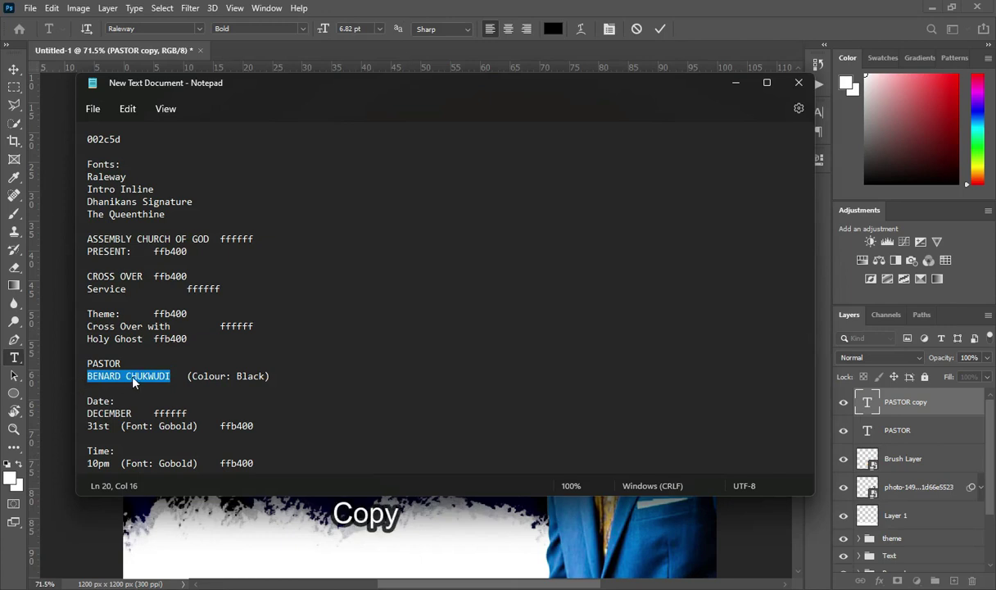
{"action": "left_click", "coordinate": [744, 82]}
{"action": "key", "text": "ctrl+v"}
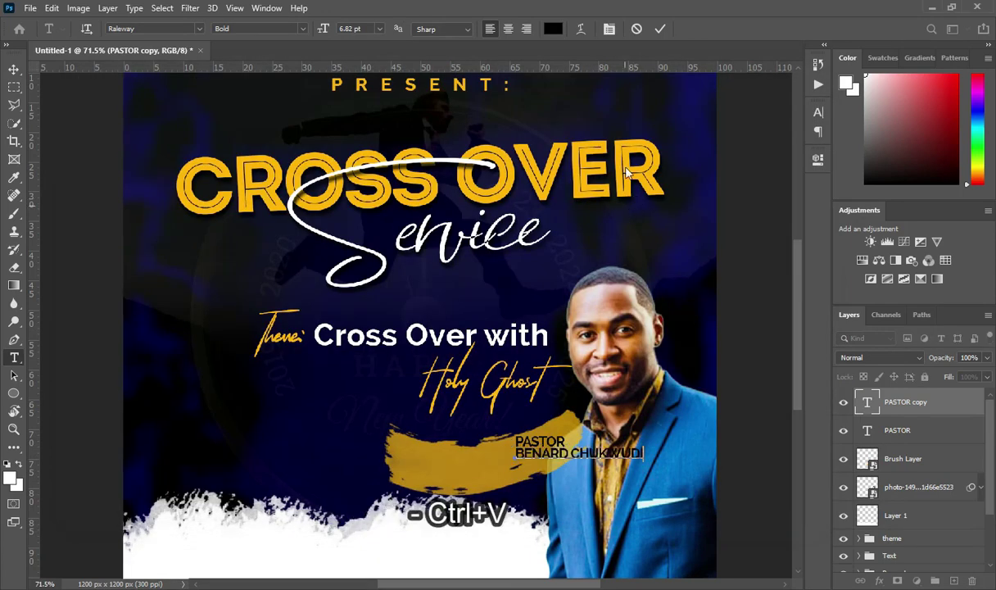
{"action": "left_click", "coordinate": [659, 29]}
- Select the PASTOR and pastor's name text layers together and align their right edges
{"action": "key", "text": "v"}
{"action": "left_click", "coordinate": [895, 426]}
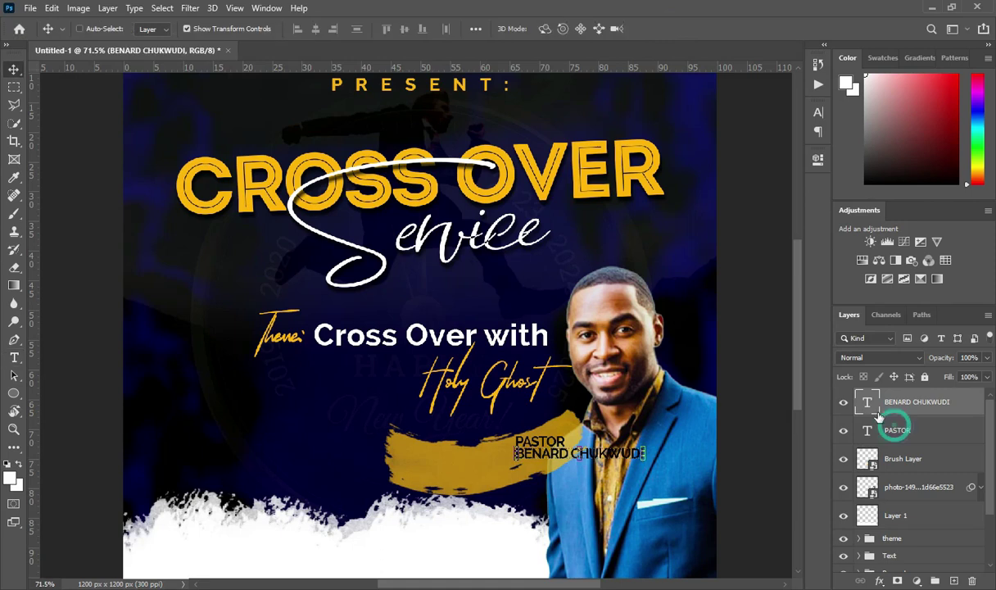
{"action": "key", "text": "alt+shift+bracketleft"}
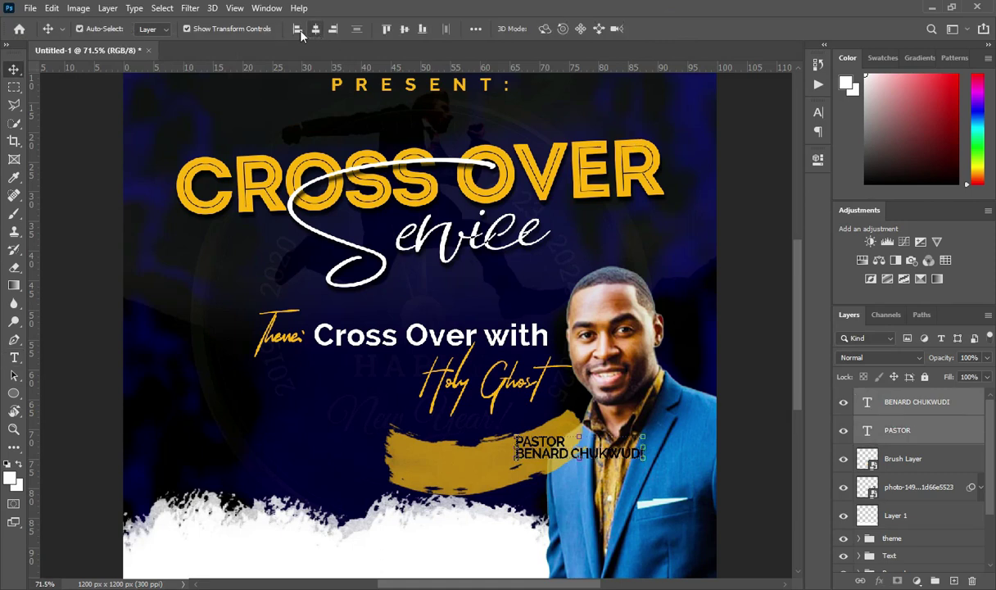
{"action": "left_click", "coordinate": [332, 29]}
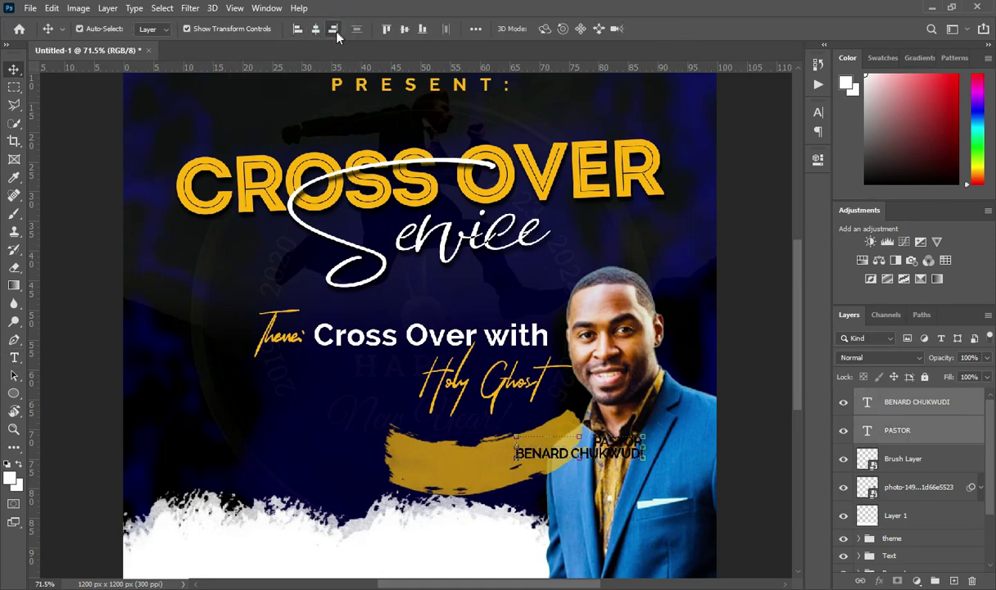
- Move both pastor text lines left onto the middle of the yellow brush stroke and nudge them slightly further left
{"action": "key", "text": "ctrl+t"}
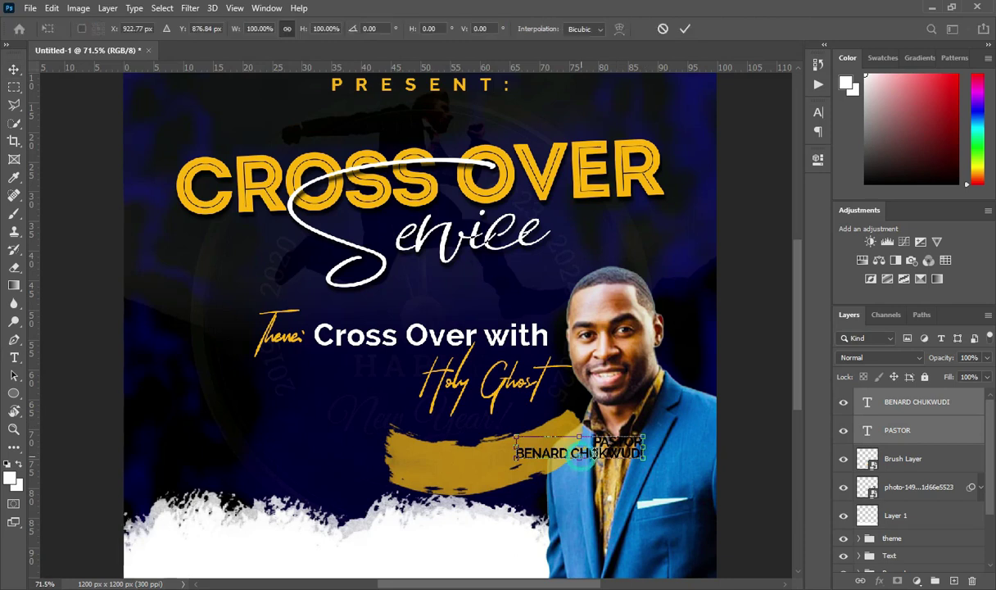
{"action": "left_click_drag", "start_coordinate": [580, 457], "coordinate": [505, 463]}
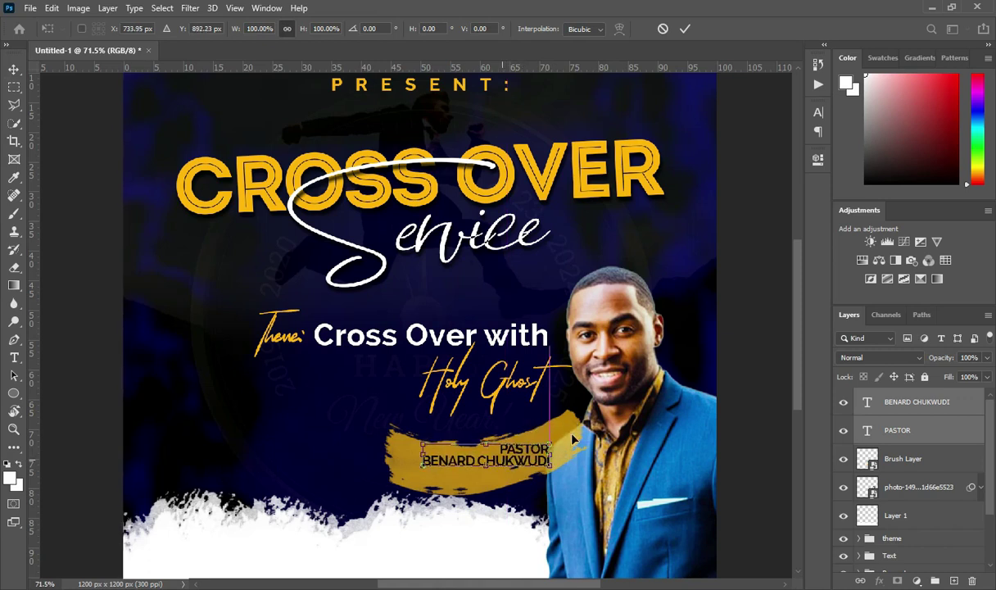
{"action": "left_click", "coordinate": [685, 28]}
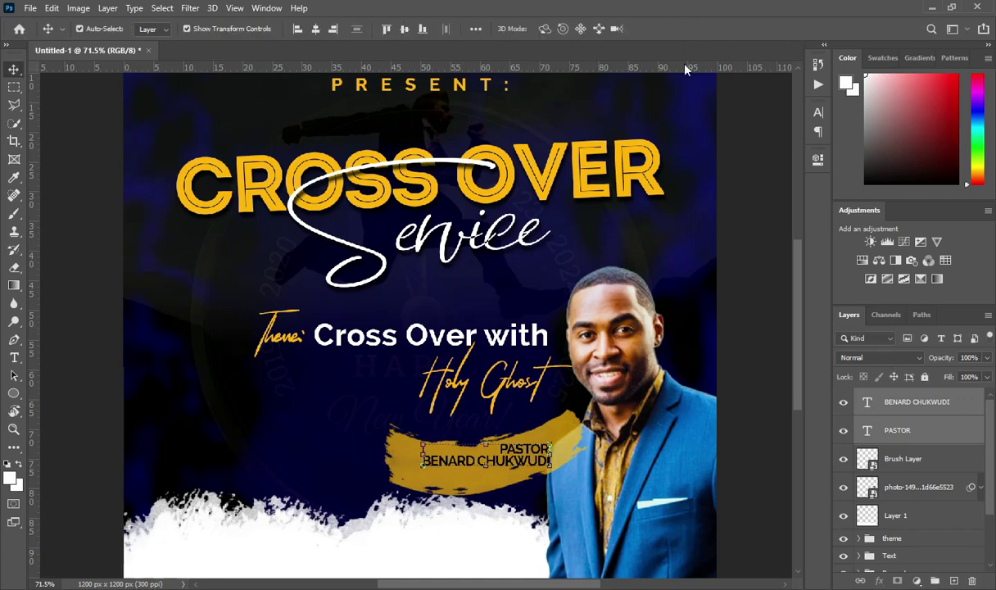
{"action": "key", "text": "Left"}
{"action": "key", "text": "Left"}
{"action": "key", "text": "Left"}
{"action": "key", "text": "Left"}
{"action": "key", "text": "Left"}
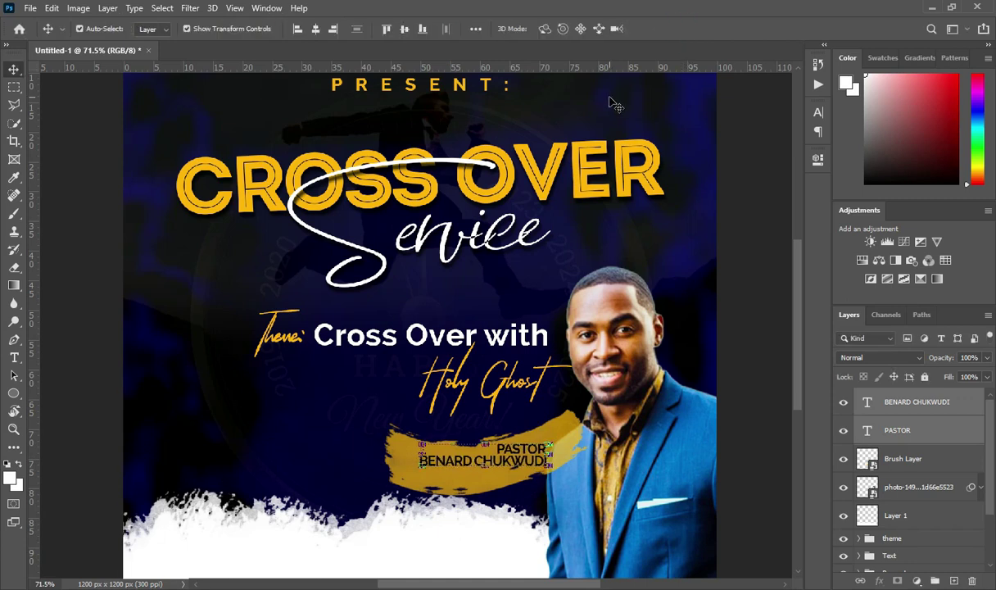
{"action": "key", "text": "Left"}
- Scale the two pastor text lines down together to about 91% on the brush stroke
{"action": "key", "text": "ctrl+o"}
{"action": "left_click", "coordinate": [729, 11]}
{"action": "key", "text": "ctrl+0"}
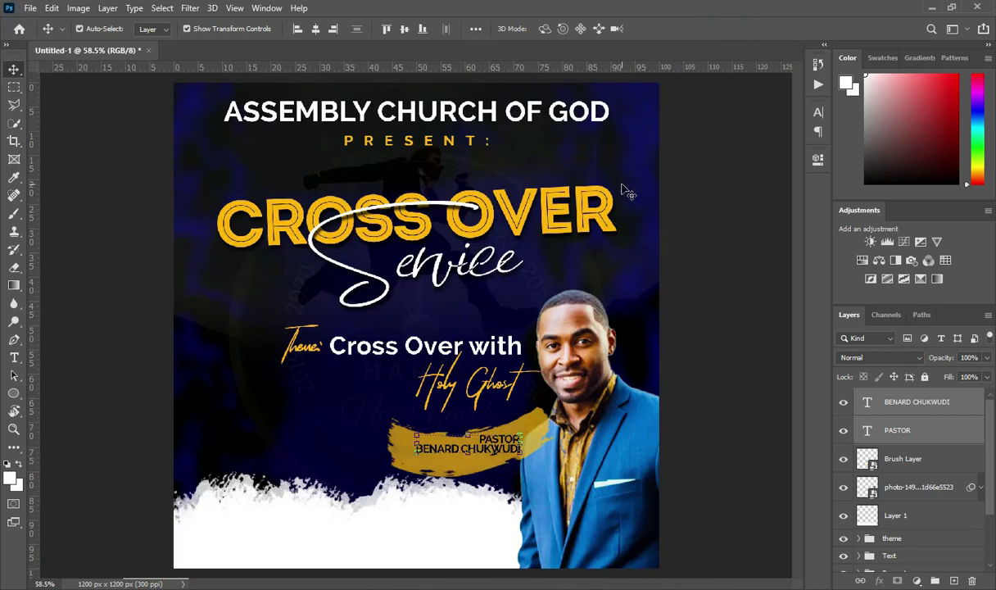
{"action": "key", "text": "ctrl+t"}
{"action": "left_click_drag", "start_coordinate": [416, 443], "coordinate": [425, 443]}
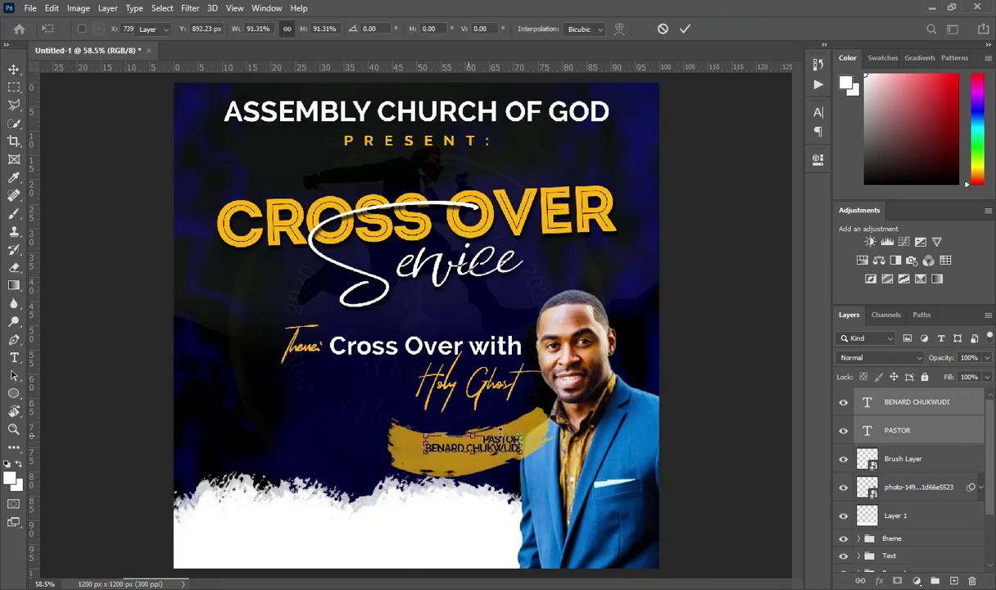
{"action": "key", "text": "Return"}
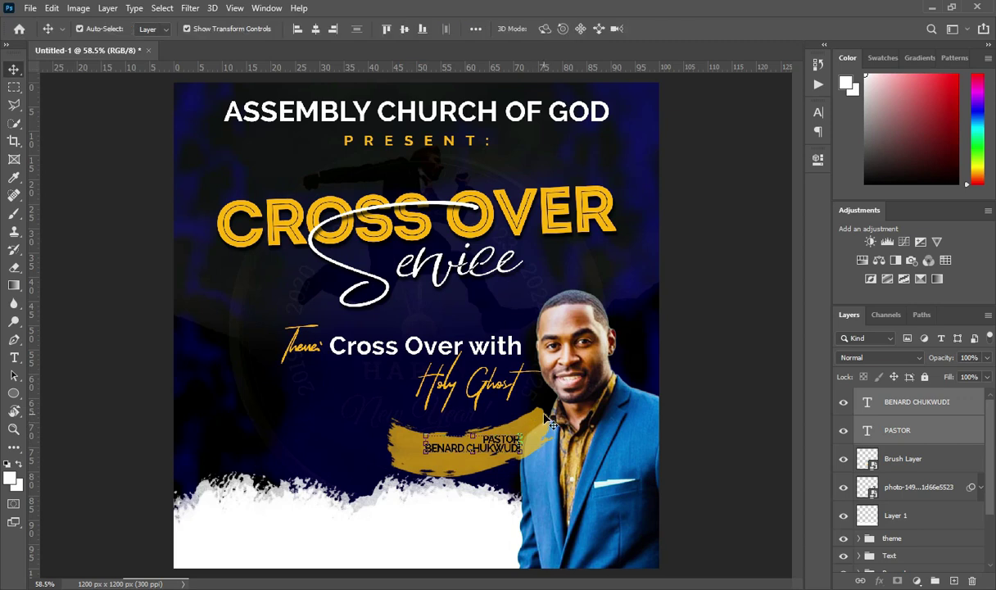
- Set the tracking of both the pastor's name and the PASTOR text to 0
{"action": "scroll", "coordinate": [501, 426], "scroll_direction": "up", "scroll_amount": 2}
{"action": "left_click", "coordinate": [704, 389]}
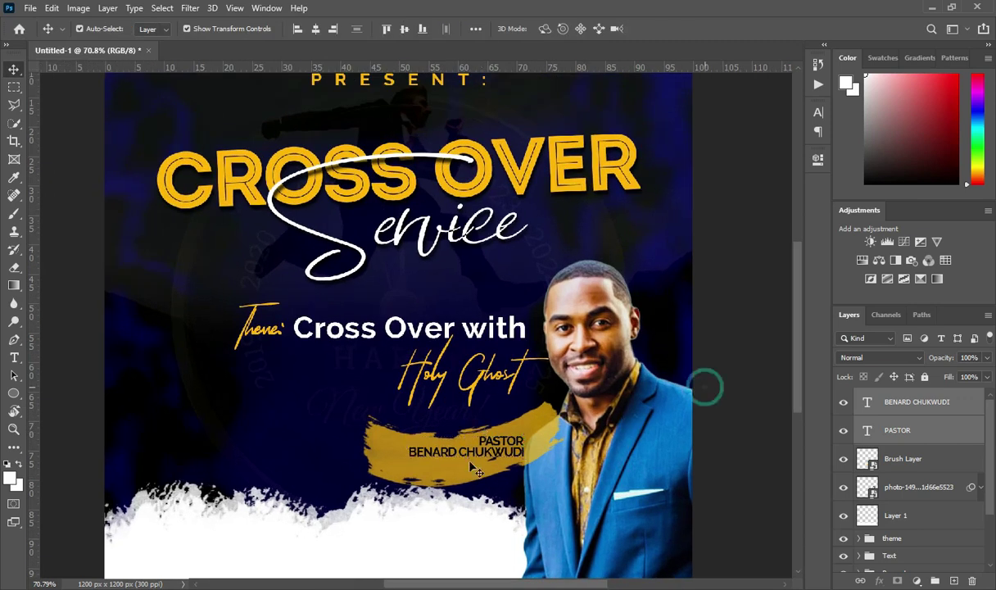
{"action": "left_click", "coordinate": [818, 112]}
{"action": "left_click", "coordinate": [761, 163]}
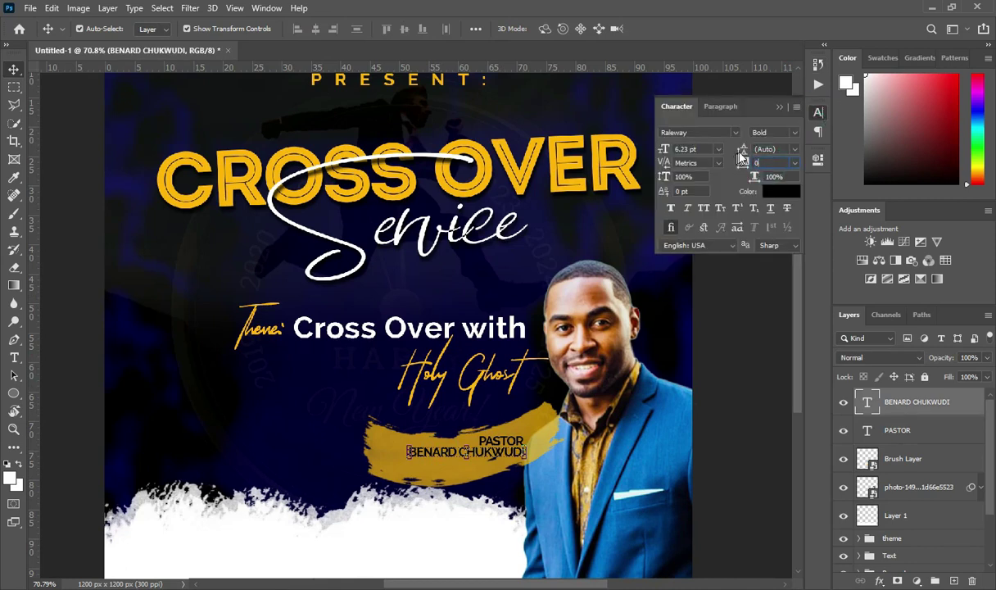
{"action": "type", "text": "0"}
{"action": "key", "text": "Return"}
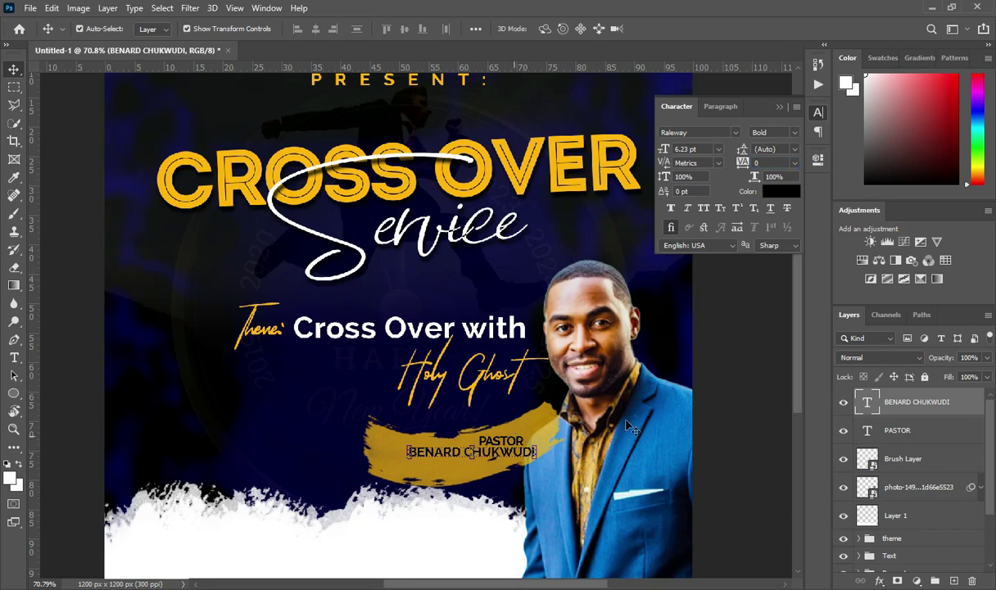
{"action": "left_click", "coordinate": [491, 436]}
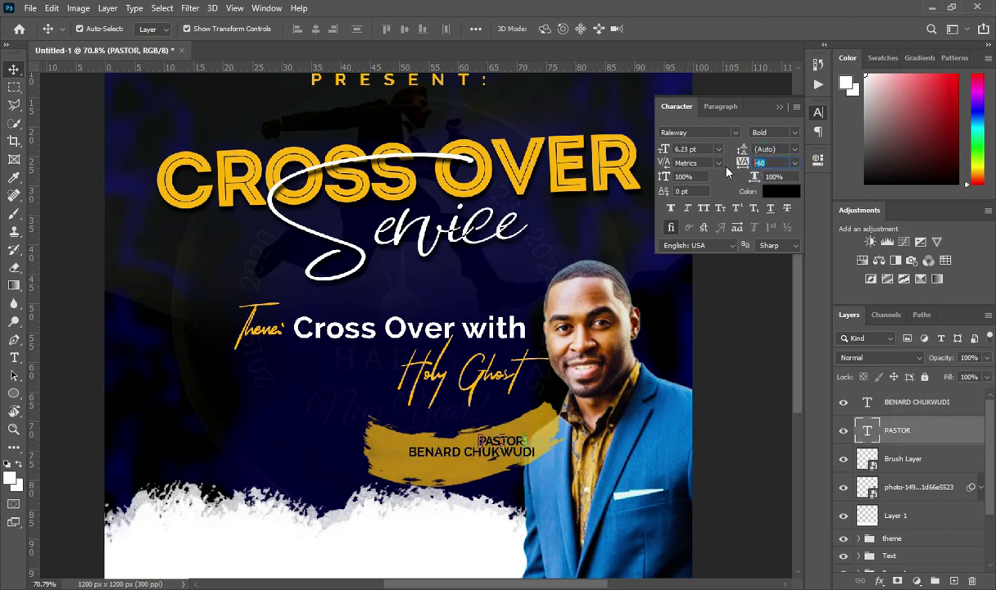
{"action": "key", "text": "Return"}
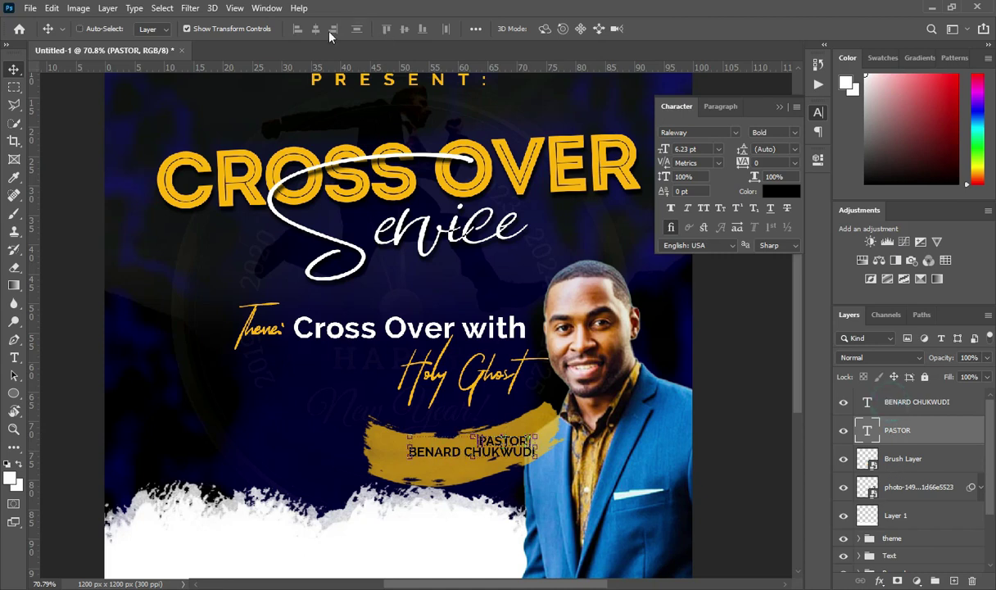
- Align the right edges of the two pastor text lines again and move them slightly up
{"action": "key", "text": "shift+alt+bracketright"}
{"action": "left_click", "coordinate": [298, 29]}
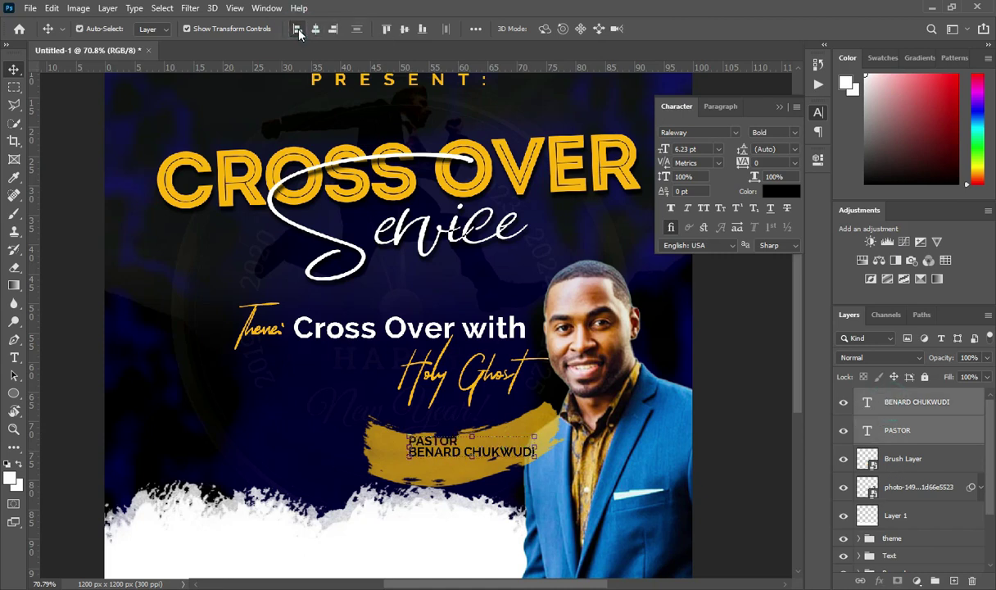
{"action": "left_click", "coordinate": [333, 30]}
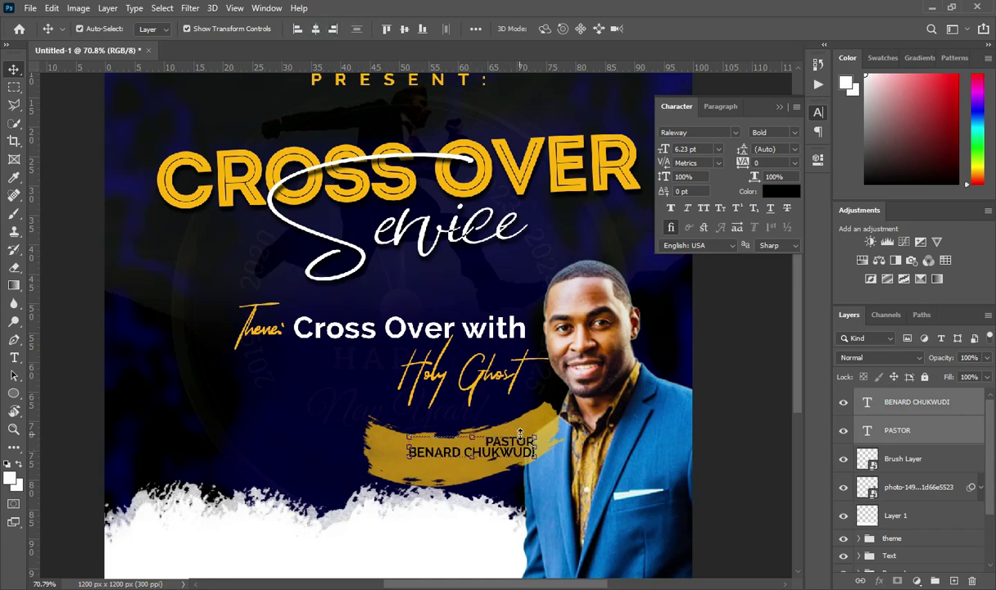
{"action": "left_click_drag", "start_coordinate": [519, 433], "coordinate": [518, 430]}
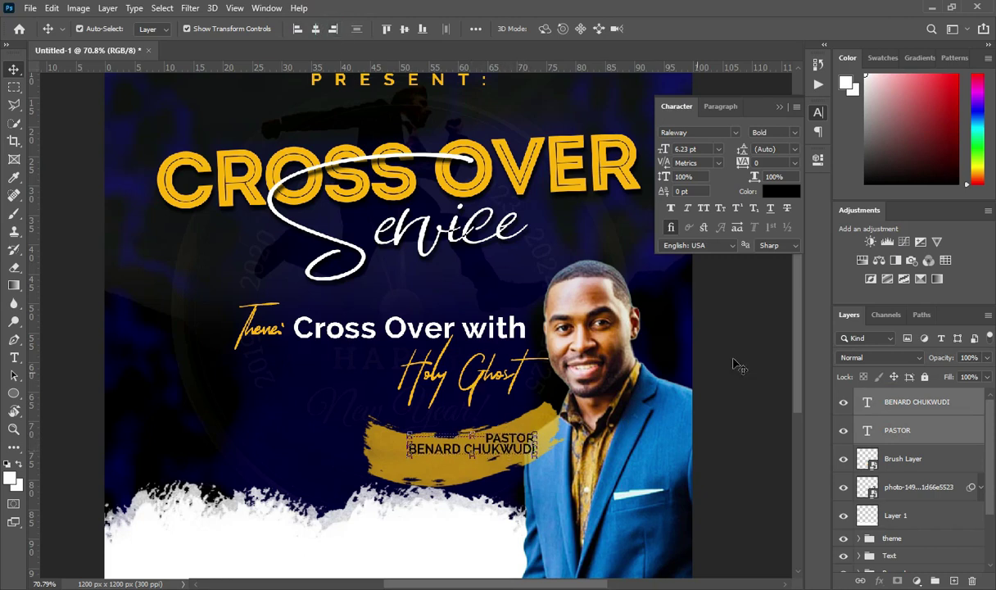
- Scale the yellow brush stroke layer down to about 22.21% and shift it slightly up and left behind the pastor text
{"action": "left_click", "coordinate": [385, 446]}
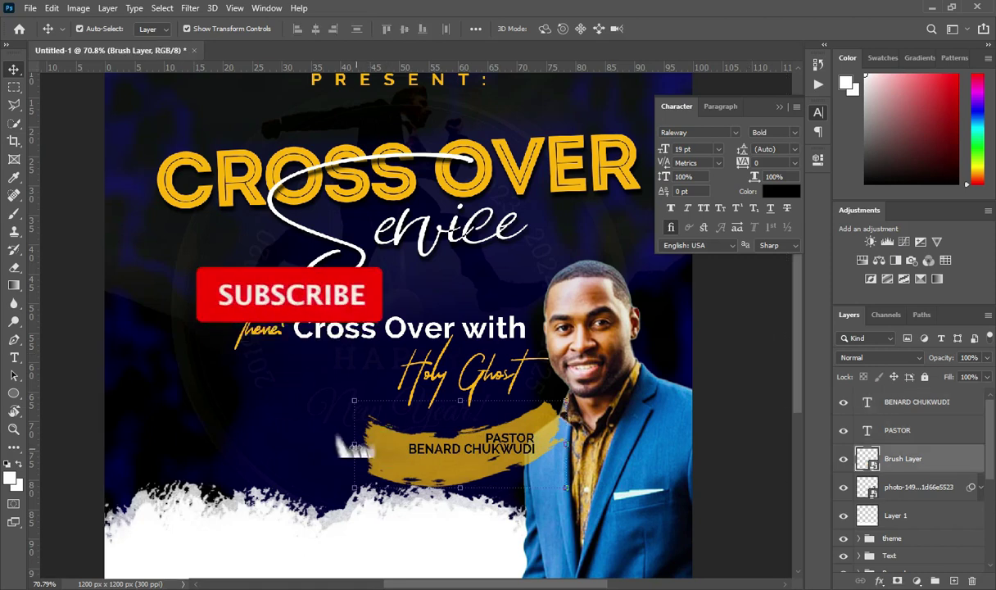
{"action": "left_click_drag", "start_coordinate": [354, 447], "coordinate": [392, 446]}
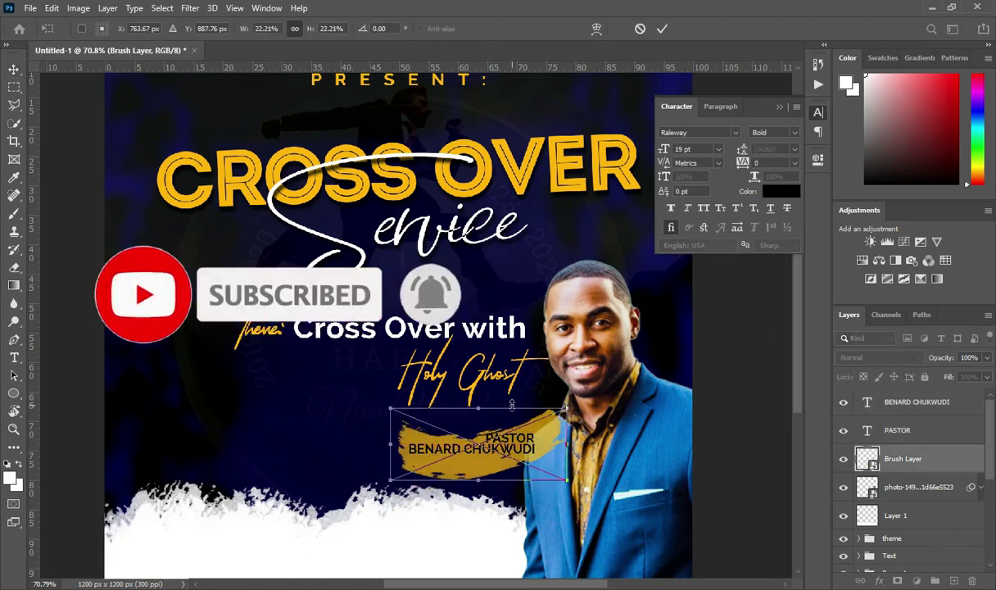
{"action": "left_click_drag", "start_coordinate": [512, 404], "coordinate": [513, 408]}
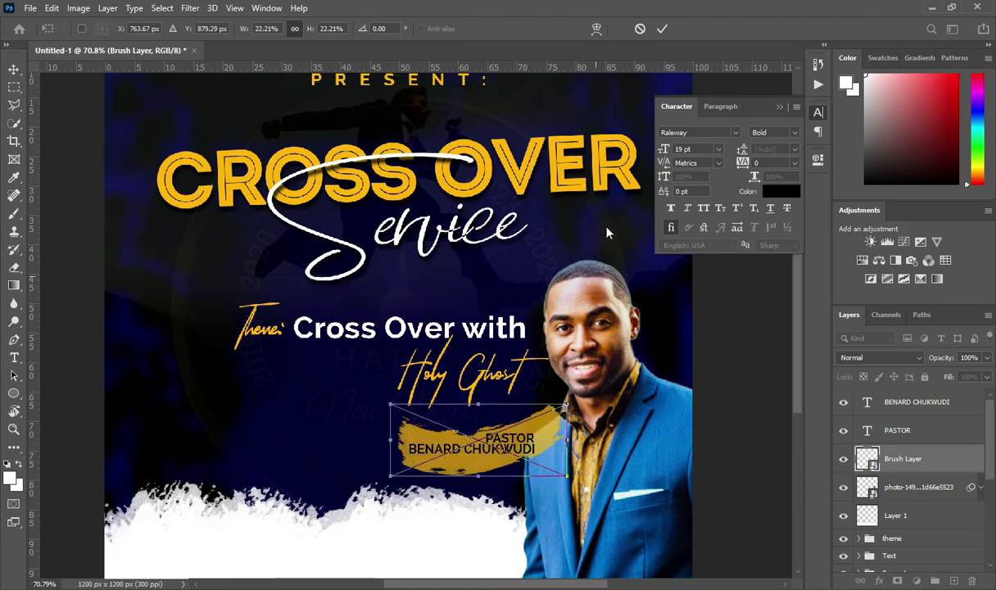
{"action": "key", "text": "Left"}
{"action": "key", "text": "Left"}
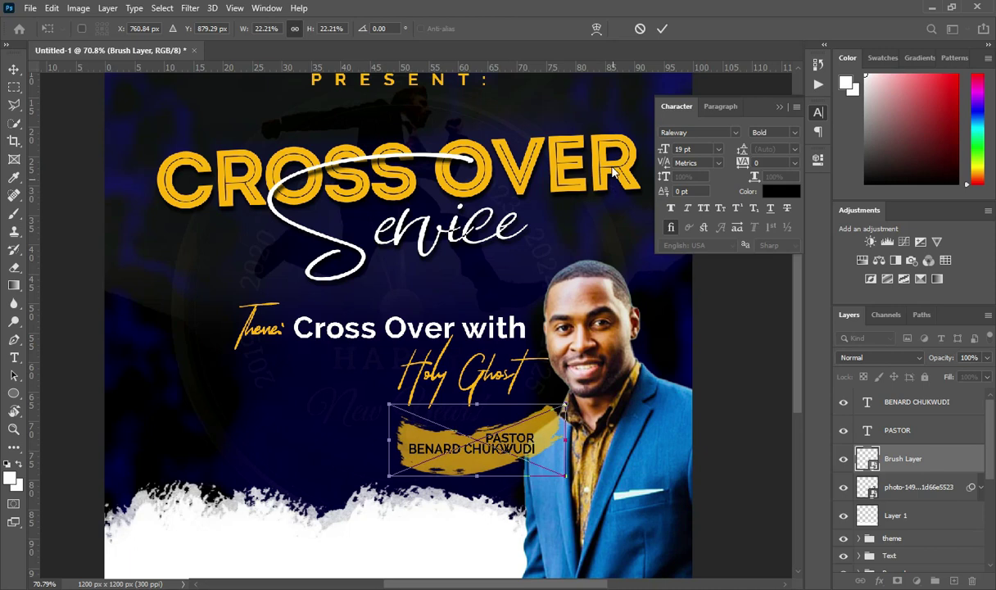
{"action": "left_click", "coordinate": [662, 29]}
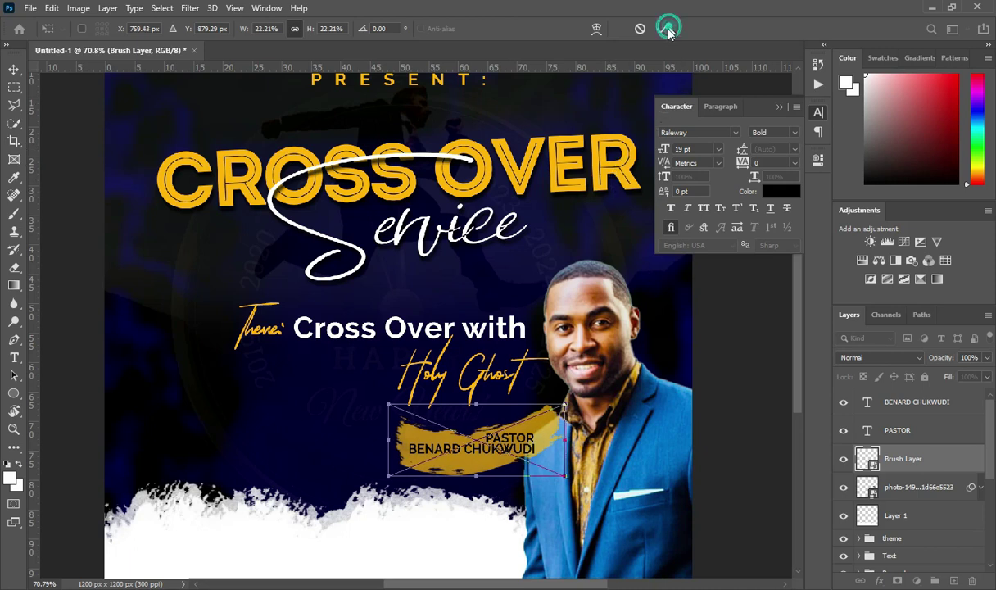
- Nudge the two pastor text lines together slightly left on the yellow brush stroke, then deselect them and collapse the character settings
{"action": "left_click", "coordinate": [897, 413]}
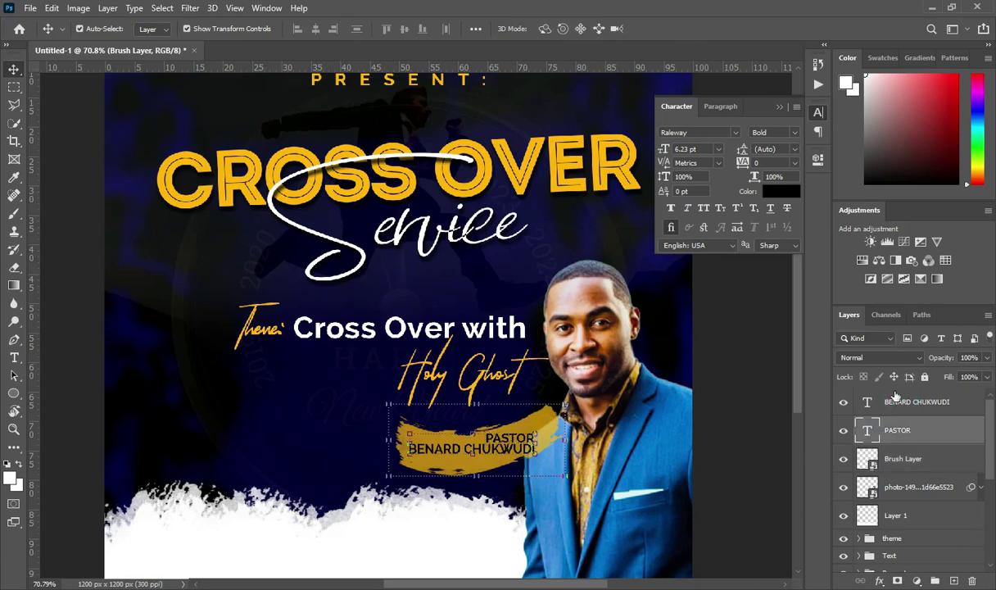
{"action": "left_click", "coordinate": [897, 400], "text": "shift"}
{"action": "key", "text": "Left"}
{"action": "key", "text": "Left"}
{"action": "key", "text": "Left"}
{"action": "key", "text": "Left"}
{"action": "key", "text": "Left"}
{"action": "key", "text": "Left"}
{"action": "key", "text": "Left"}
{"action": "key", "text": "Left"}
{"action": "key", "text": "Left"}
{"action": "key", "text": "Left"}
{"action": "key", "text": "Left"}
{"action": "key", "text": "Left"}
{"action": "key", "text": "Left"}
{"action": "key", "text": "Left"}
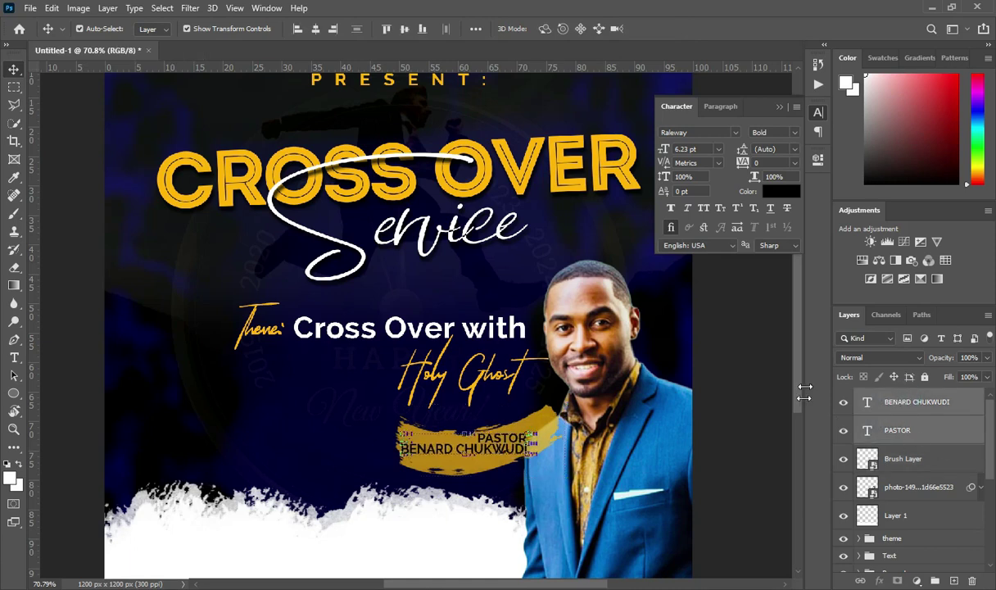
{"action": "left_click", "coordinate": [741, 336]}
{"action": "left_click", "coordinate": [779, 100]}
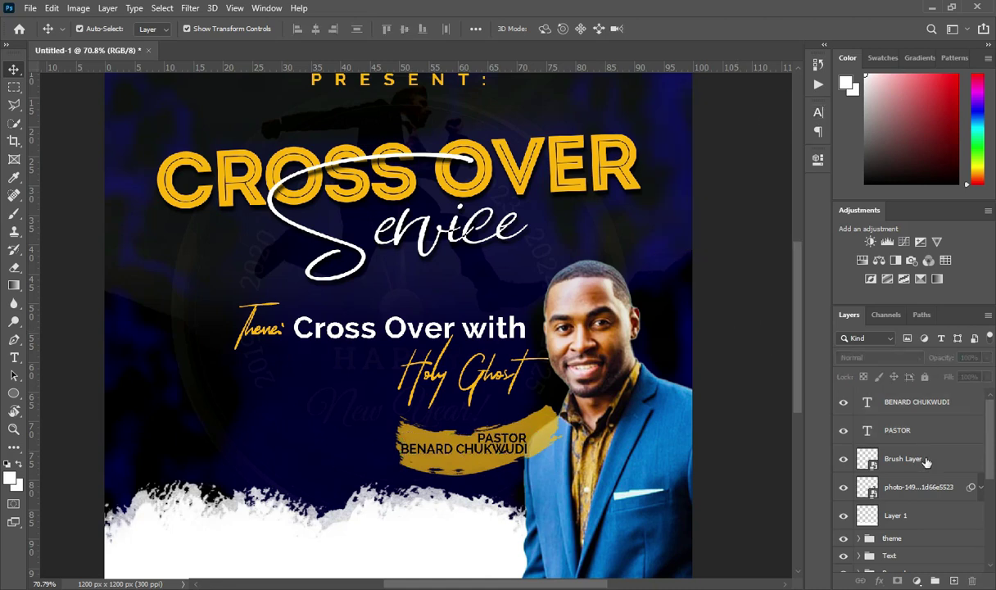
- Group the pastor's photo, the Brush Layer and the two pastor text layers together
{"action": "left_click", "coordinate": [909, 489]}
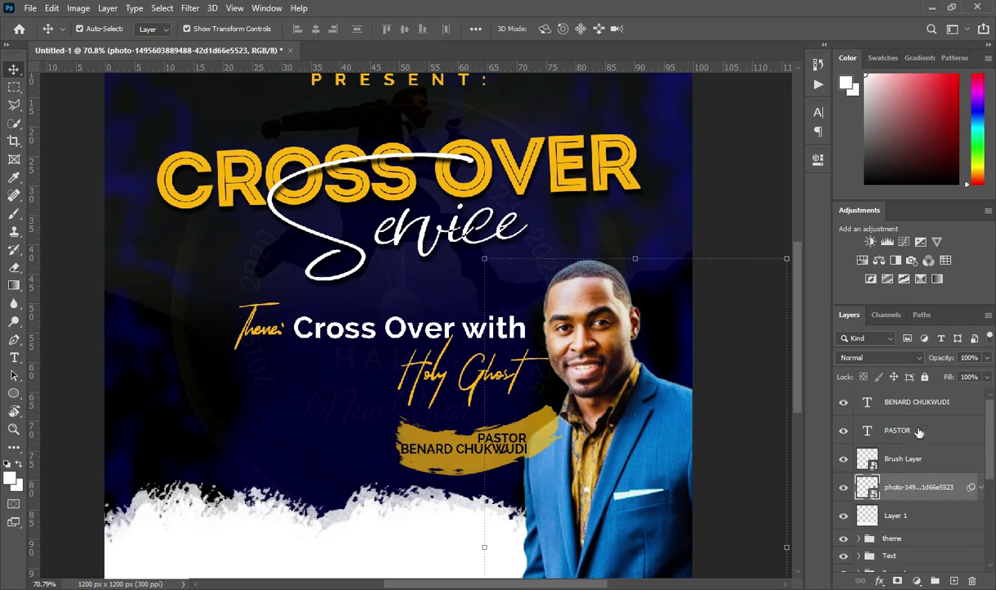
{"action": "left_click", "coordinate": [909, 405], "text": "shift"}
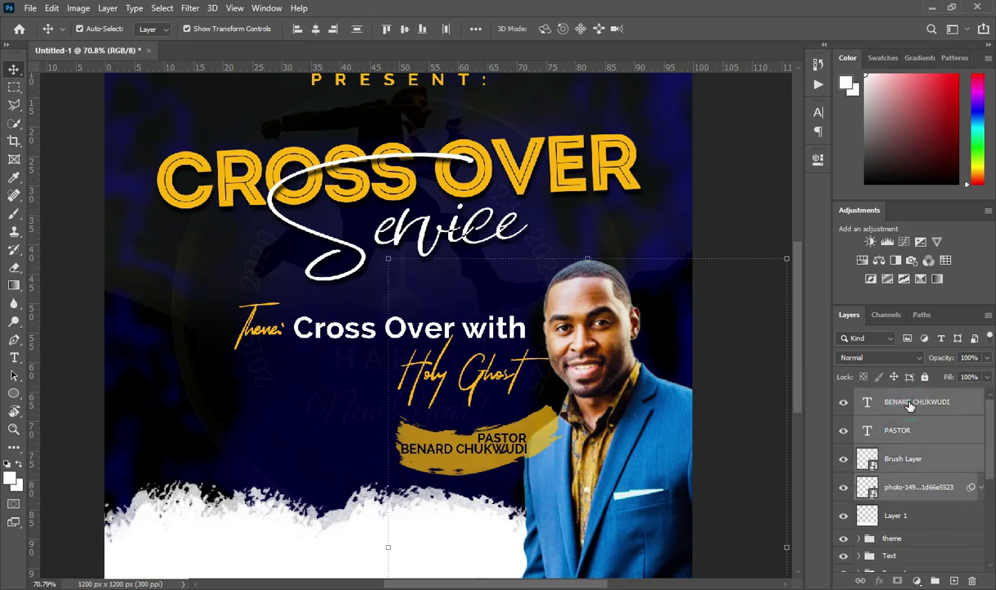
{"action": "key", "text": "ctrl+g"}
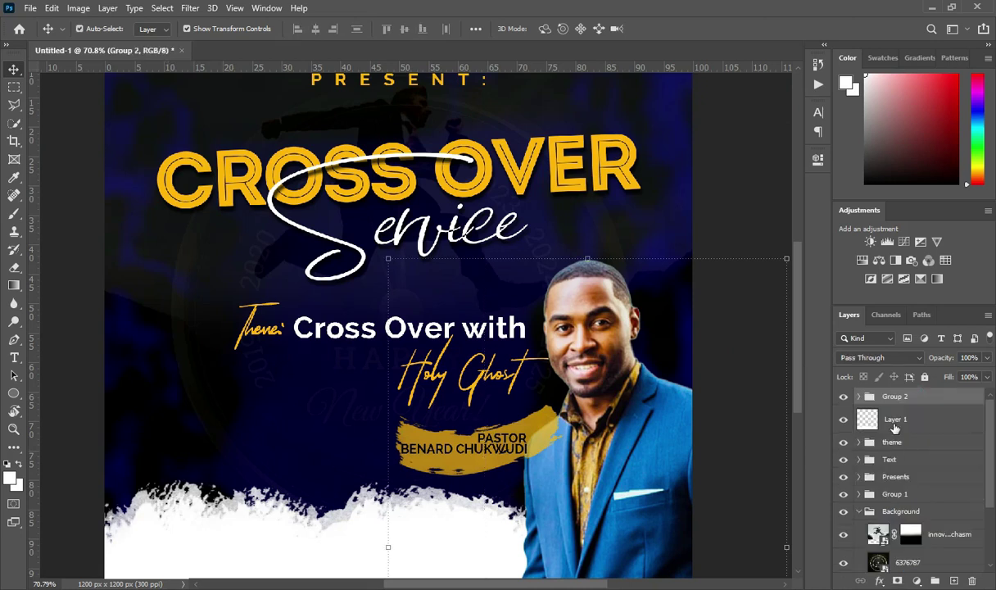
- Put Layer 1, the white torn brush at the flyer's base, into its own collapsed group
{"action": "left_click", "coordinate": [899, 423]}
{"action": "key", "text": "ctrl+g"}
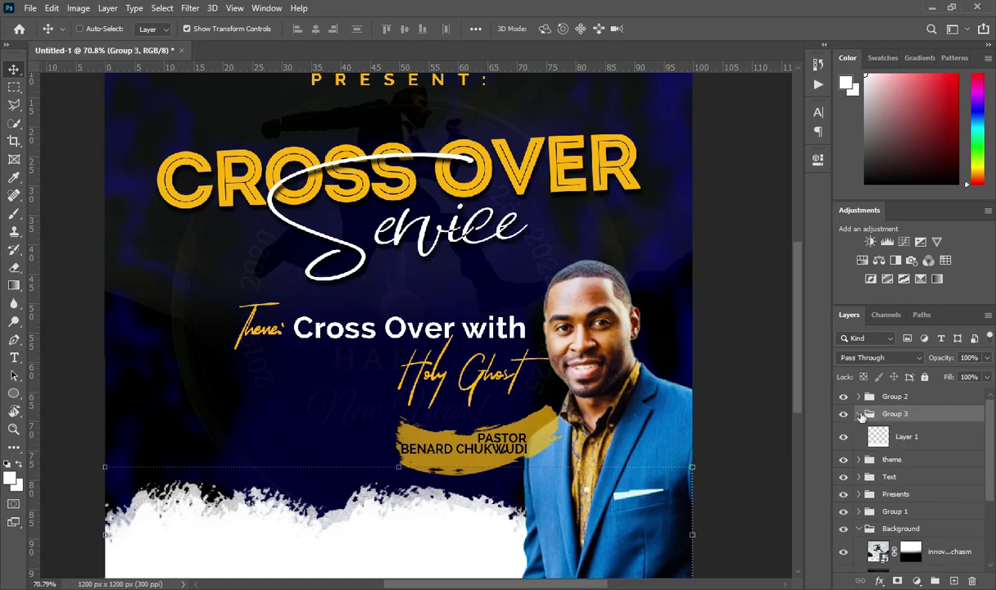
{"action": "left_click", "coordinate": [857, 413]}
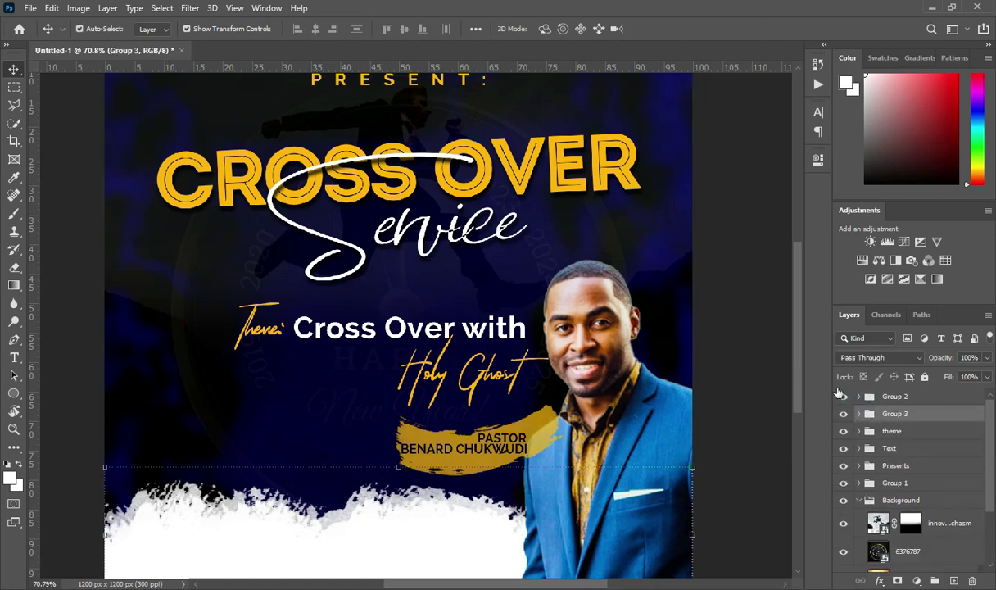
- Rename the group holding the pastor's layers to Pastor and collapse the Background group
{"action": "double_click", "coordinate": [894, 396]}
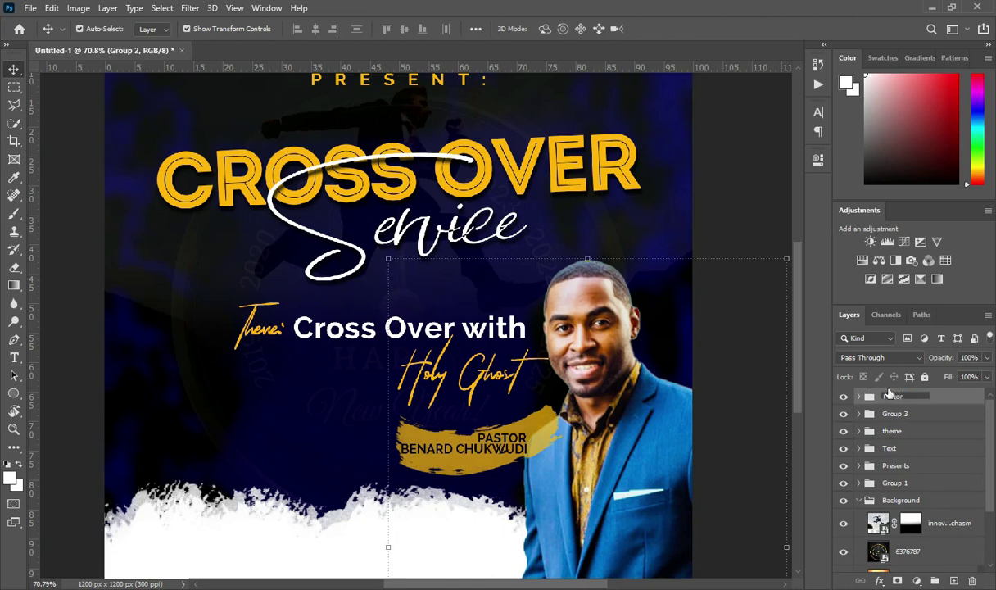
{"action": "key", "text": "Return"}
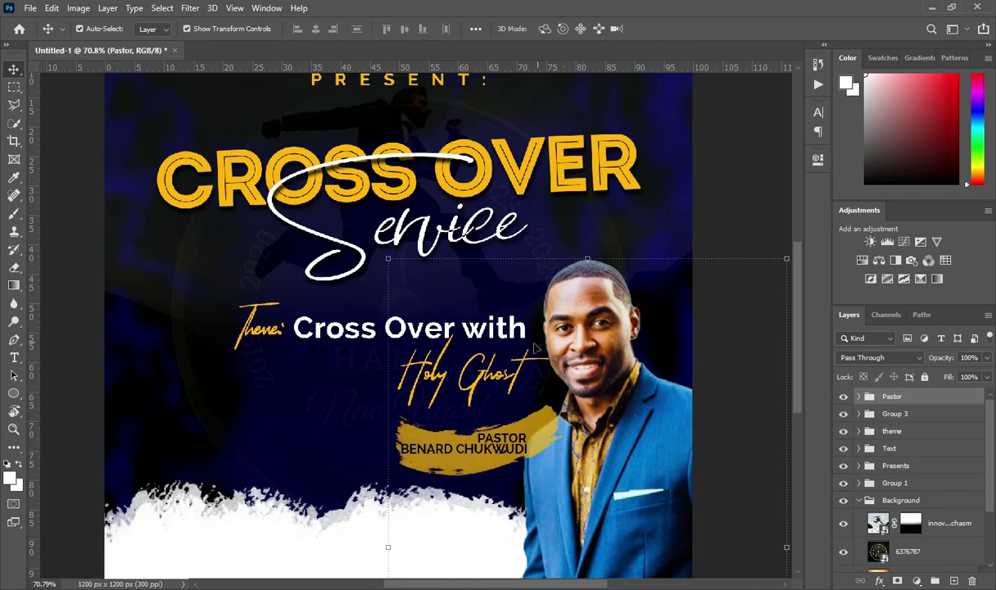
{"action": "scroll", "coordinate": [538, 347], "scroll_direction": "down", "scroll_amount": 2}
{"action": "scroll", "coordinate": [500, 355], "scroll_direction": "down", "scroll_amount": 2}
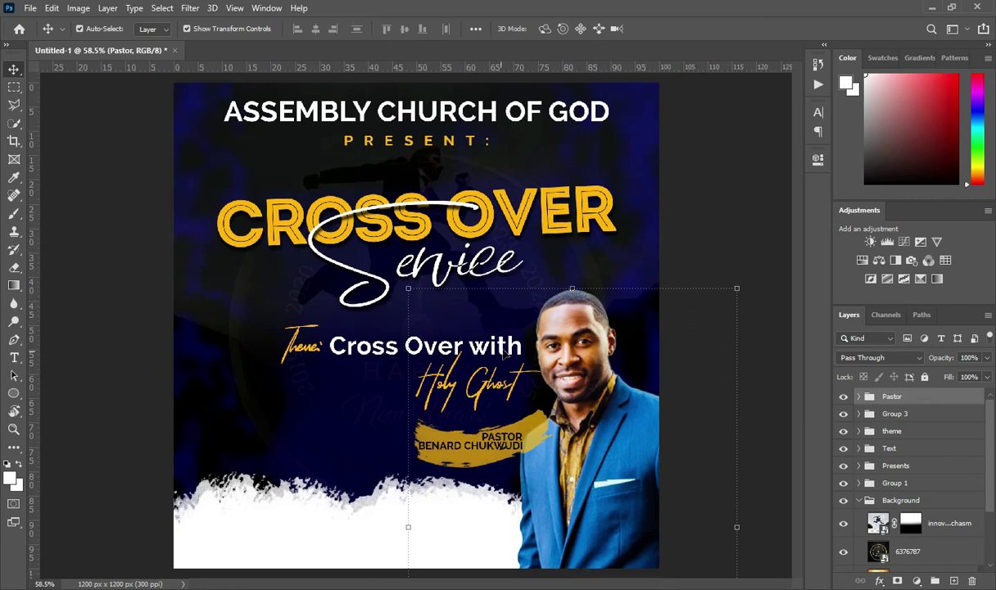
{"action": "left_click", "coordinate": [707, 238]}
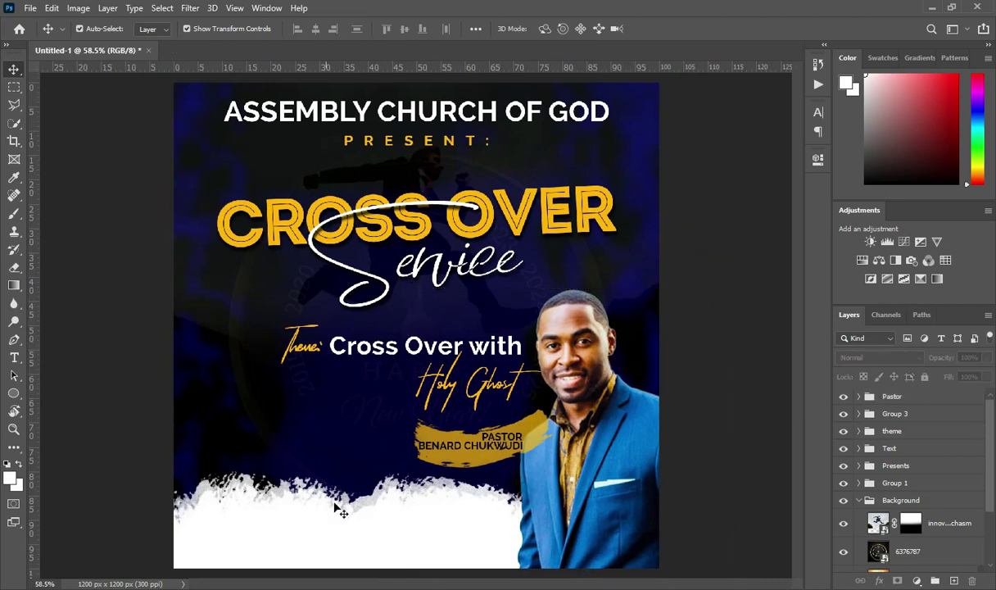
{"action": "scroll", "coordinate": [392, 541], "scroll_direction": "up", "scroll_amount": 3}
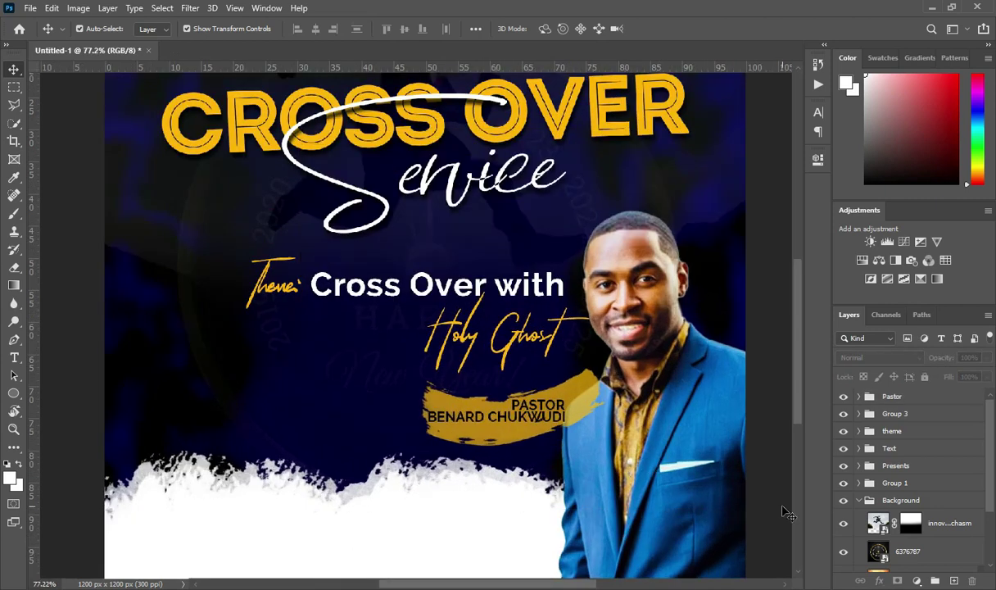
{"action": "left_click", "coordinate": [857, 500]}
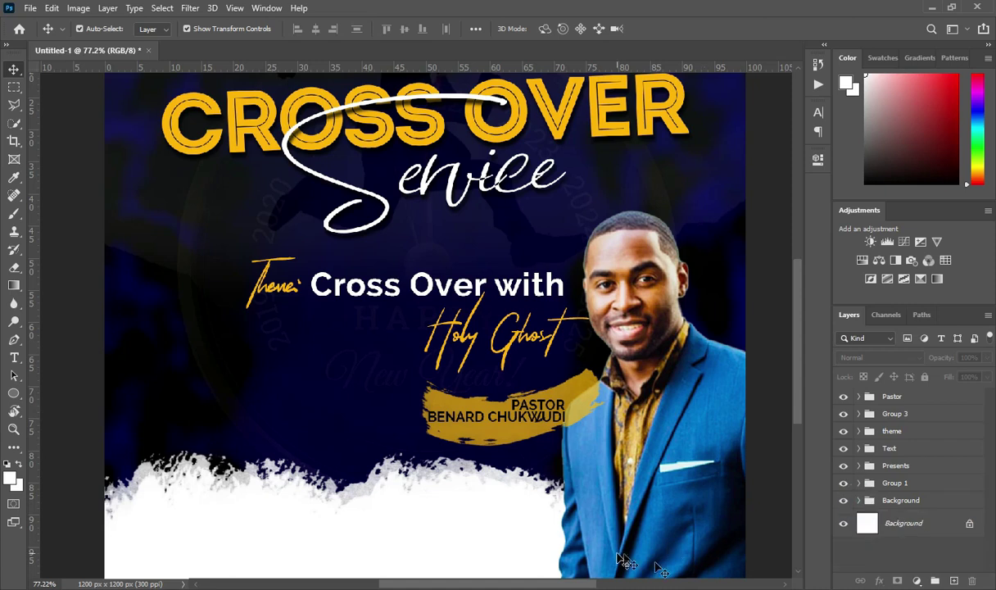
- Copy DECEMBER from the Notepad notes and add it as a new text layer on the flyer, below the theme text
{"action": "key", "text": "t"}
{"action": "key", "text": "alt+Tab"}
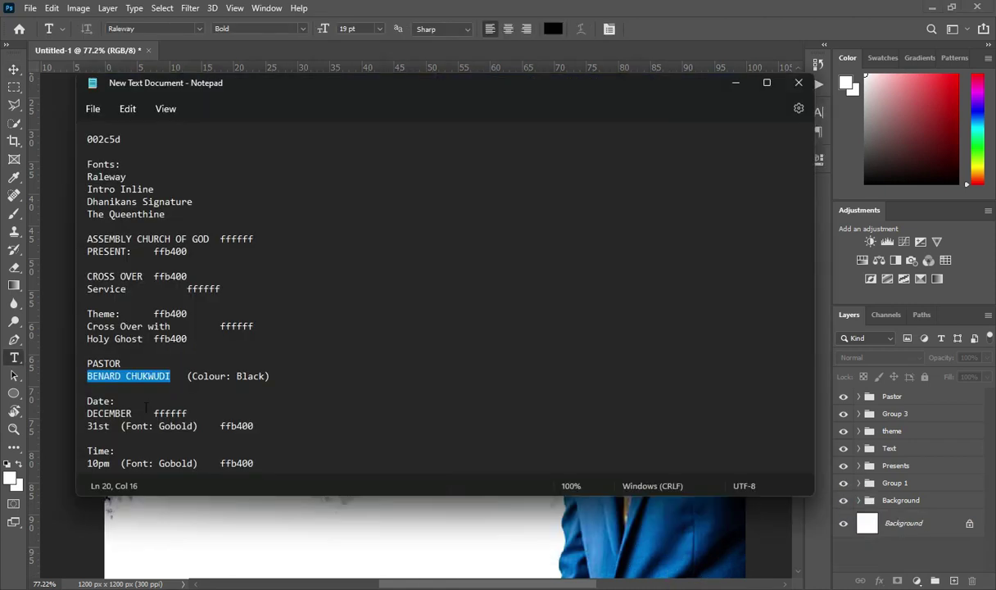
{"action": "left_click_drag", "start_coordinate": [89, 412], "coordinate": [131, 413]}
{"action": "key", "text": "ctrl+c"}
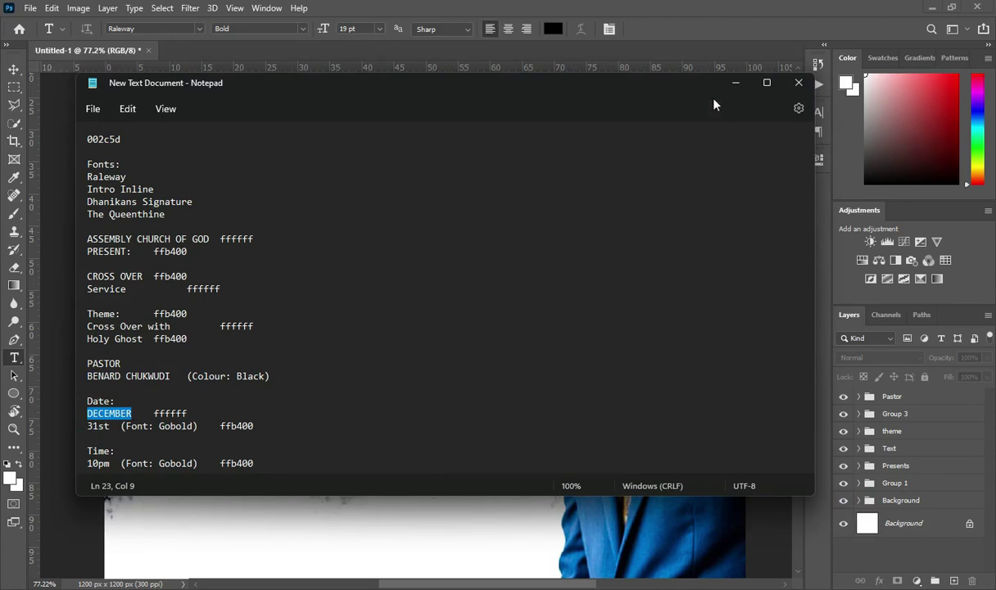
{"action": "key", "text": "alt+Tab"}
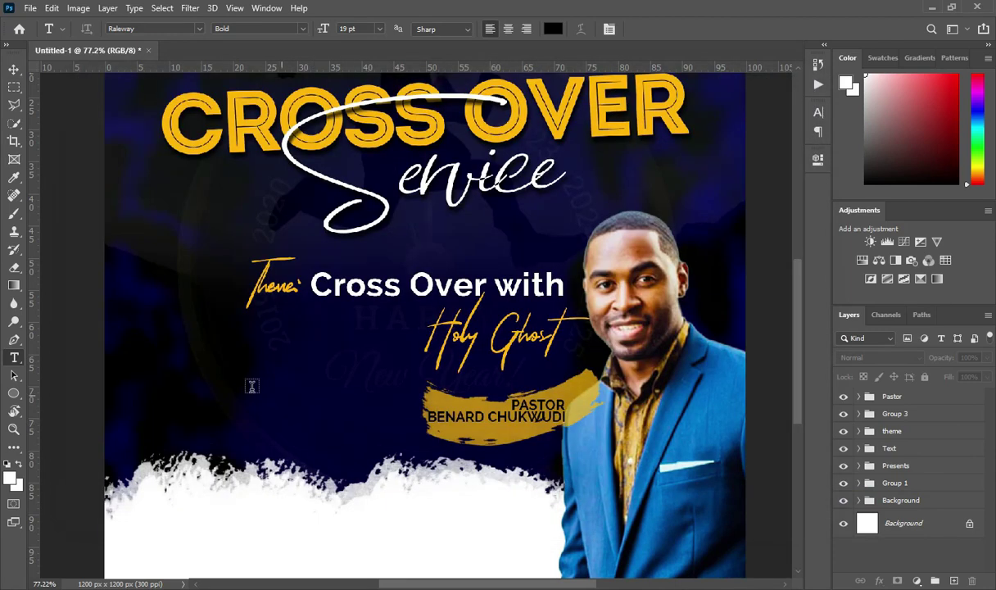
{"action": "left_click", "coordinate": [158, 364]}
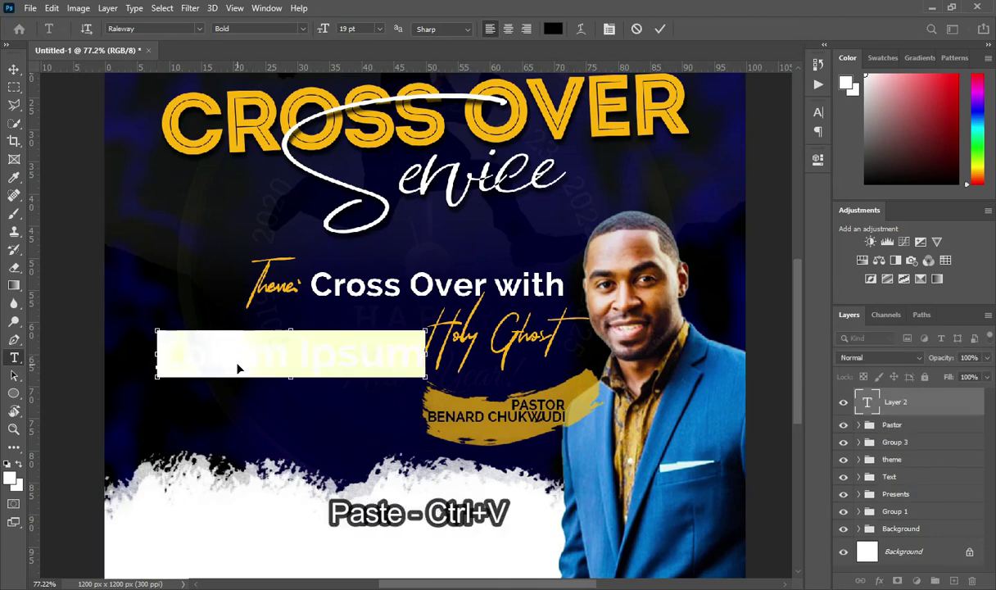
{"action": "key", "text": "ctrl+v"}
{"action": "left_click", "coordinate": [661, 28]}
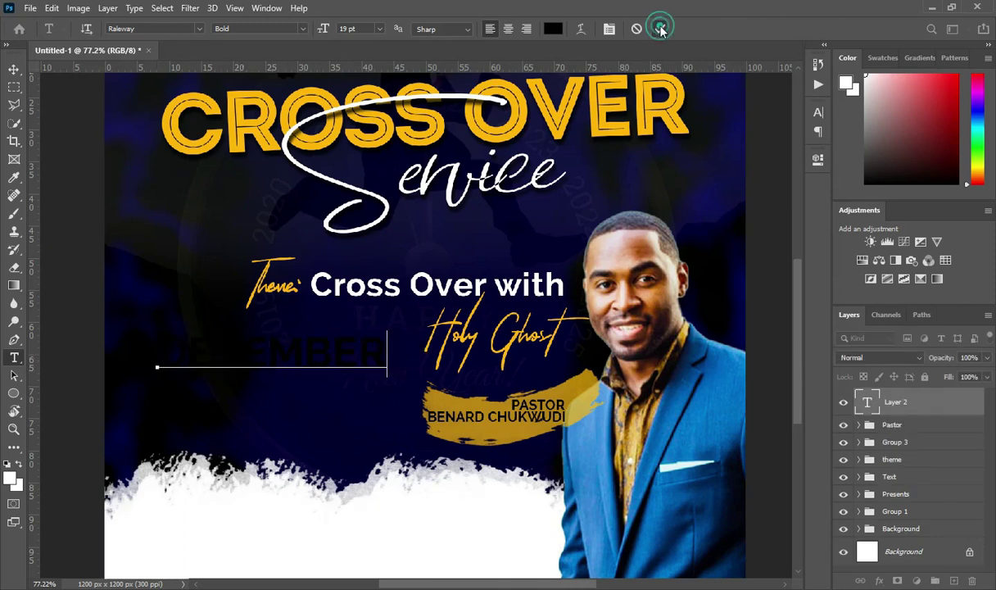
- Colour the DECEMBER text white (ffffff) and scale it down to 29.99% on the left of the flyer
{"action": "left_click", "coordinate": [555, 30]}
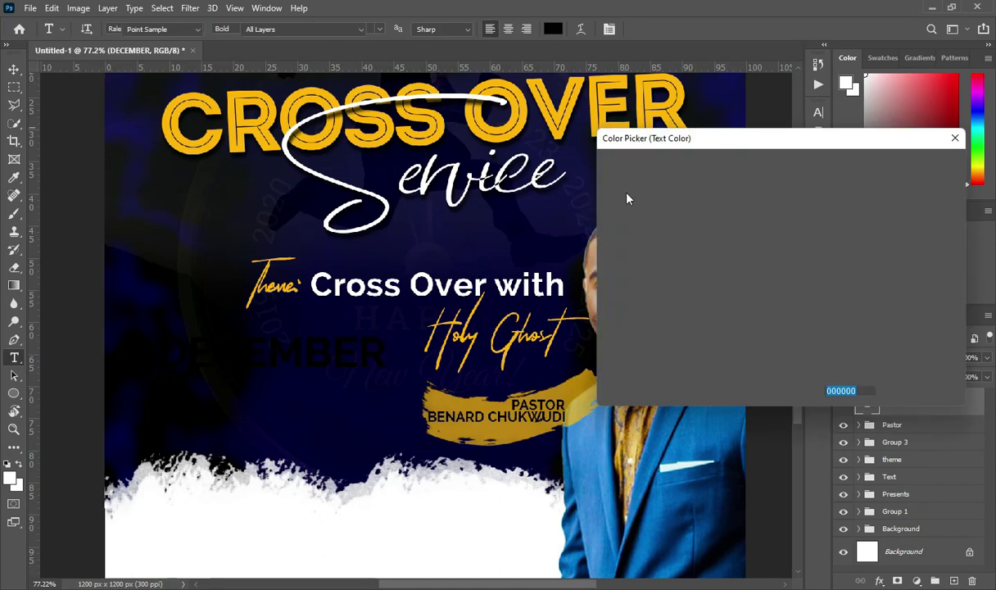
{"action": "left_click_drag", "start_coordinate": [622, 184], "coordinate": [587, 171]}
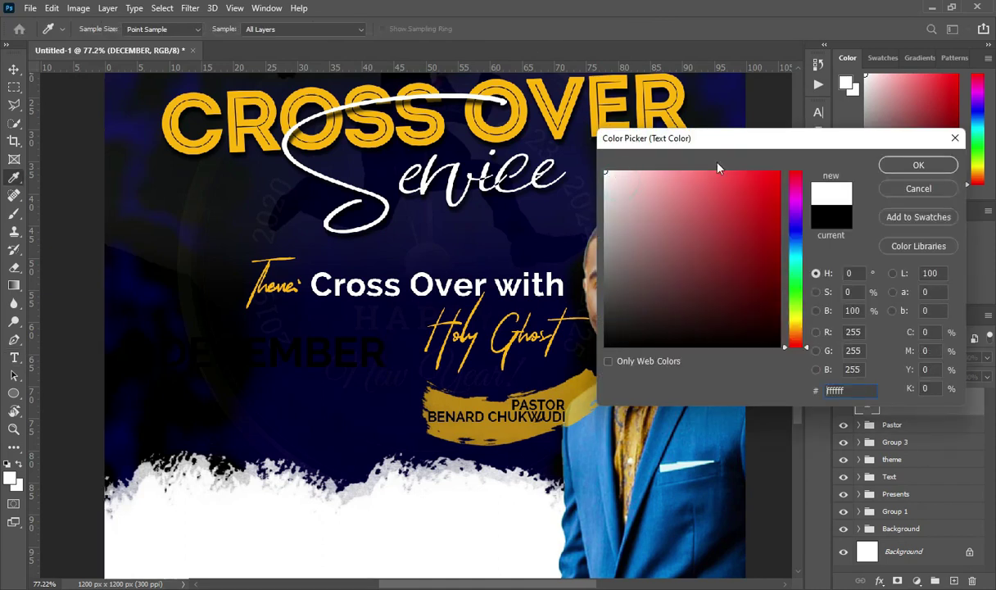
{"action": "left_click", "coordinate": [918, 164]}
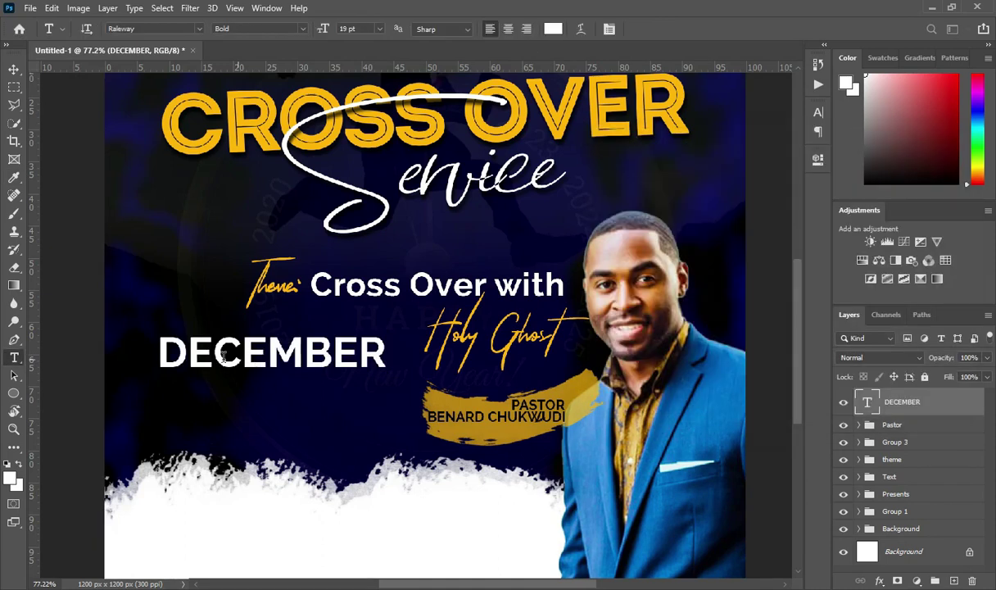
{"action": "left_click", "coordinate": [14, 69]}
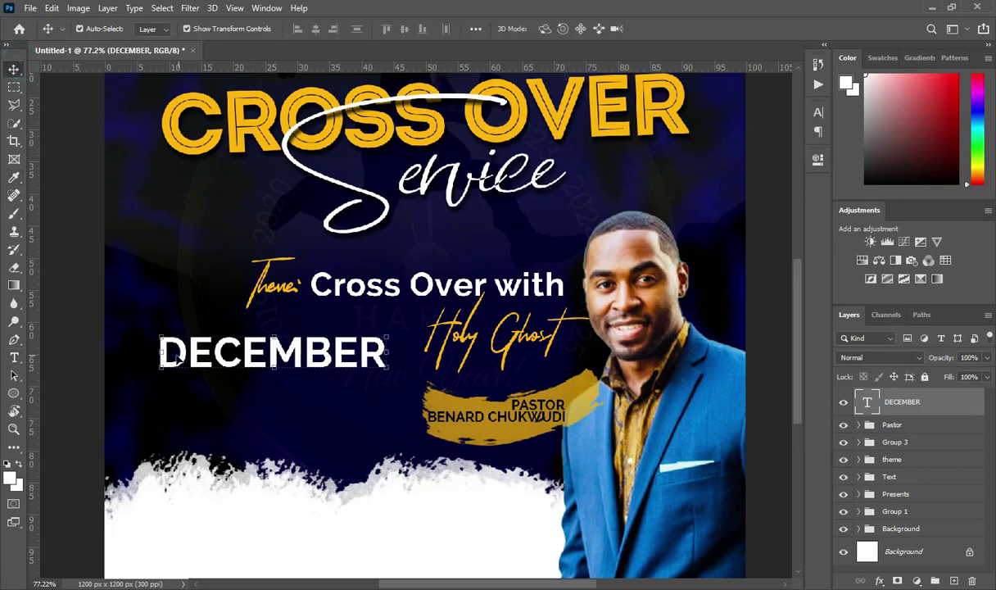
{"action": "mouse_move", "coordinate": [163, 350]}
{"action": "left_mouse_down"}
{"action": "mouse_move", "coordinate": [355, 354]}
{"action": "mouse_move", "coordinate": [205, 379]}
{"action": "mouse_move", "coordinate": [169, 377]}
{"action": "mouse_move", "coordinate": [178, 355]}
{"action": "left_mouse_up"}
- Try to place the date calendar image from the Cross Over folder into the flyer
{"action": "key", "text": "alt+Tab"}
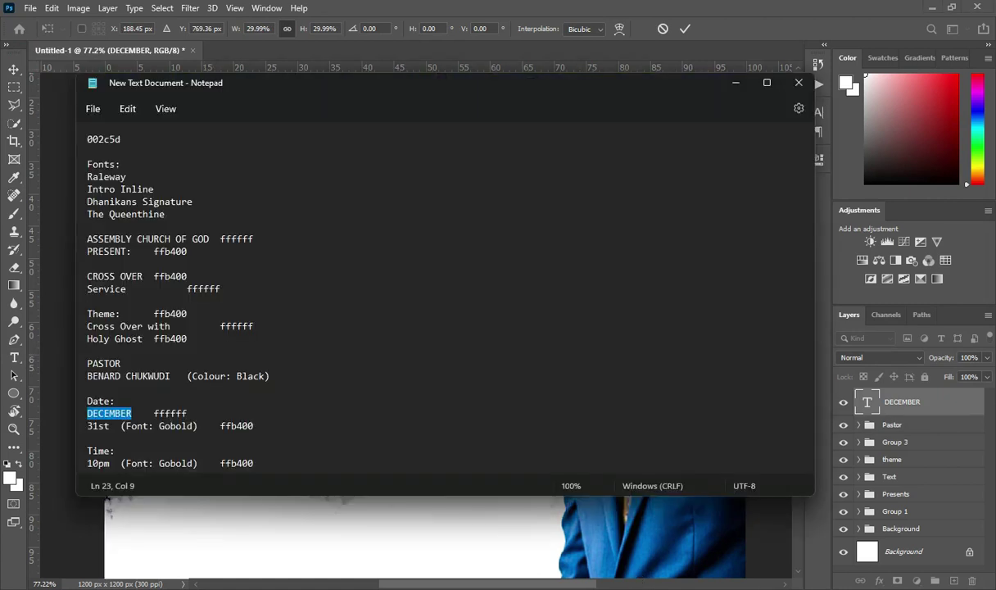
{"action": "key", "text": "alt+Tab"}
{"action": "key", "text": "alt+Tab"}
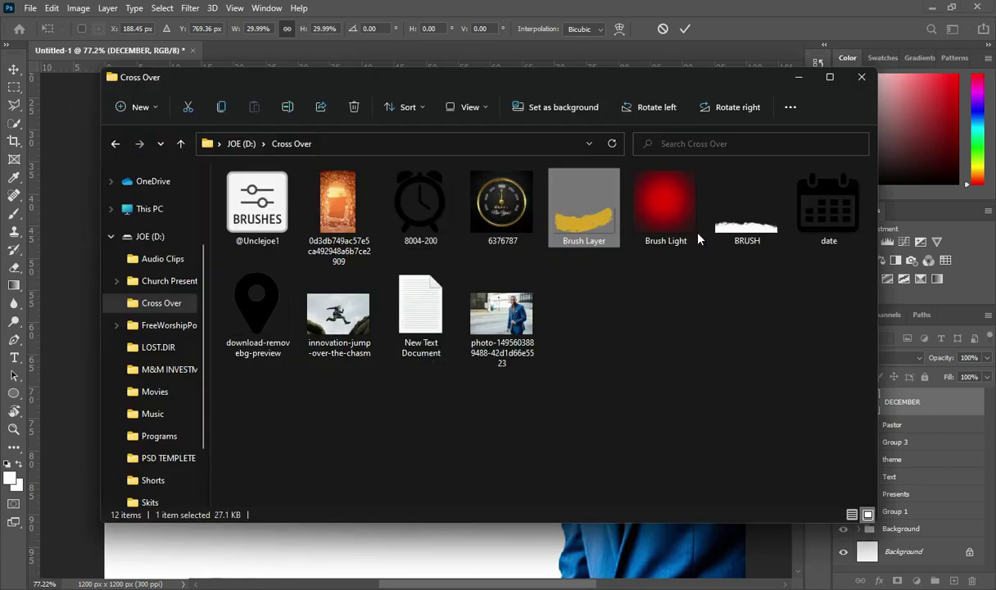
{"action": "left_click", "coordinate": [833, 192]}
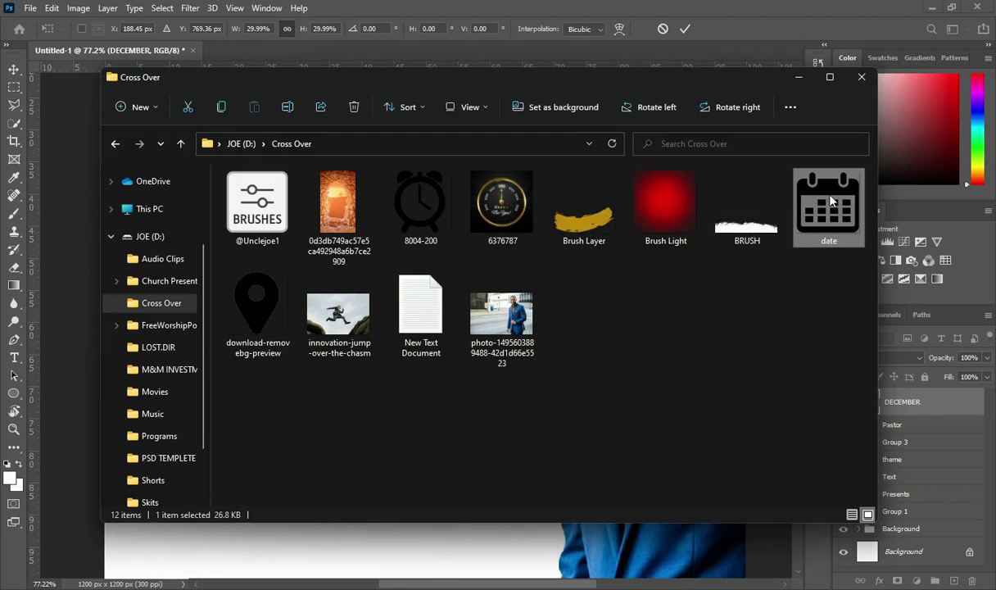
{"action": "left_click_drag", "start_coordinate": [784, 263], "coordinate": [415, 557]}
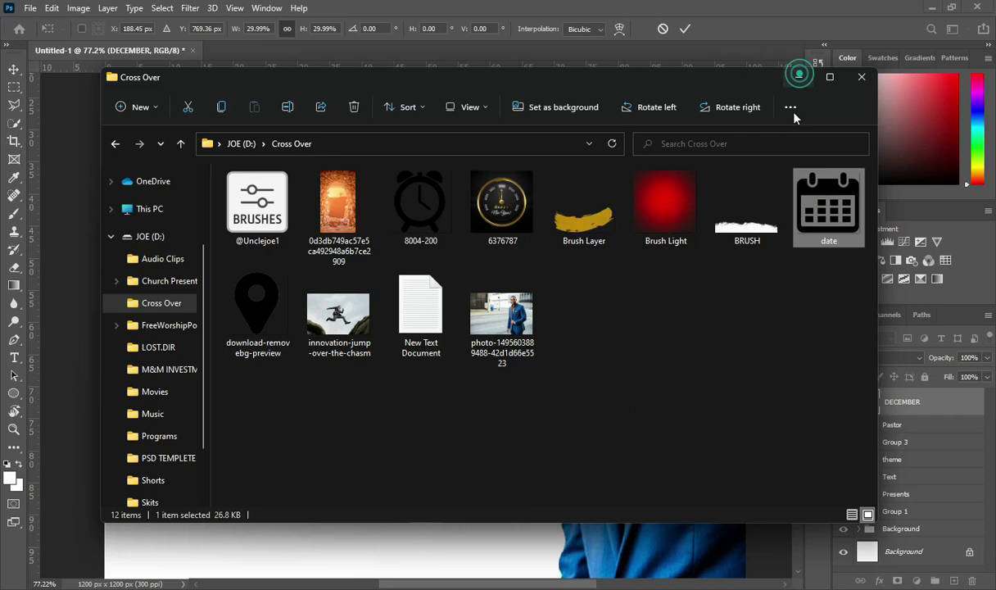
{"action": "scroll", "coordinate": [455, 319], "scroll_direction": "down", "scroll_amount": 1}
{"action": "key", "text": "alt+Tab"}
{"action": "key", "text": "alt+Tab"}
{"action": "key", "text": "alt+Tab"}
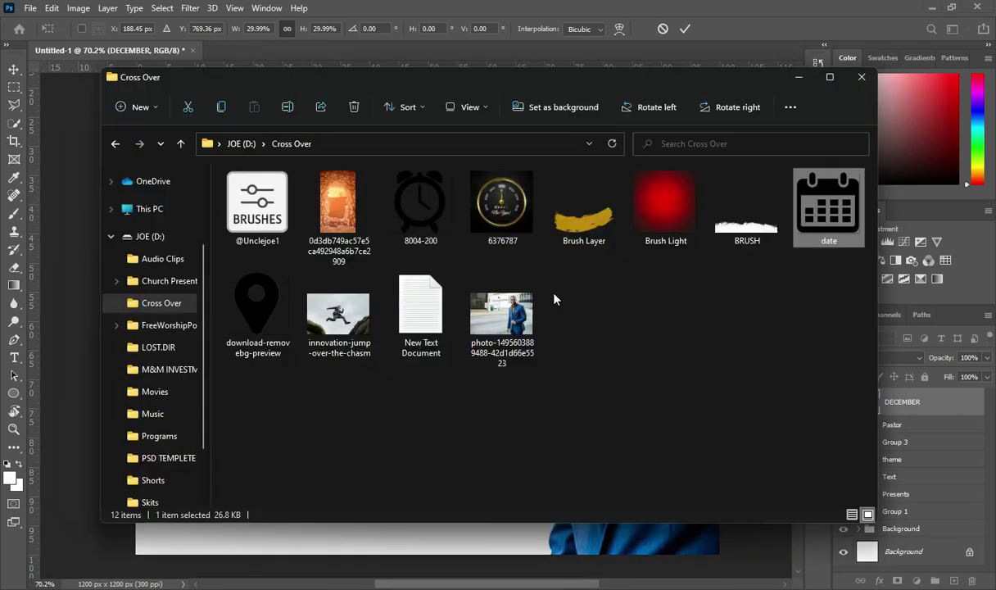
{"action": "key", "text": "alt+Tab"}
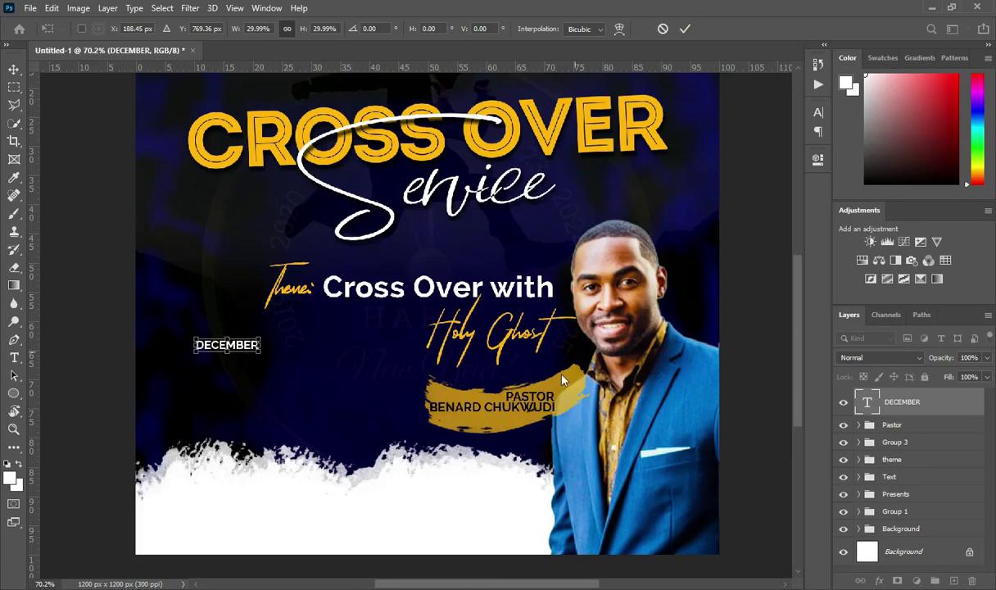
- Commit the DECEMBER scaling, place the date image from the Cross Over folder and scale it to about 10.14% near the flyer's left edge
{"action": "left_click", "coordinate": [685, 31]}
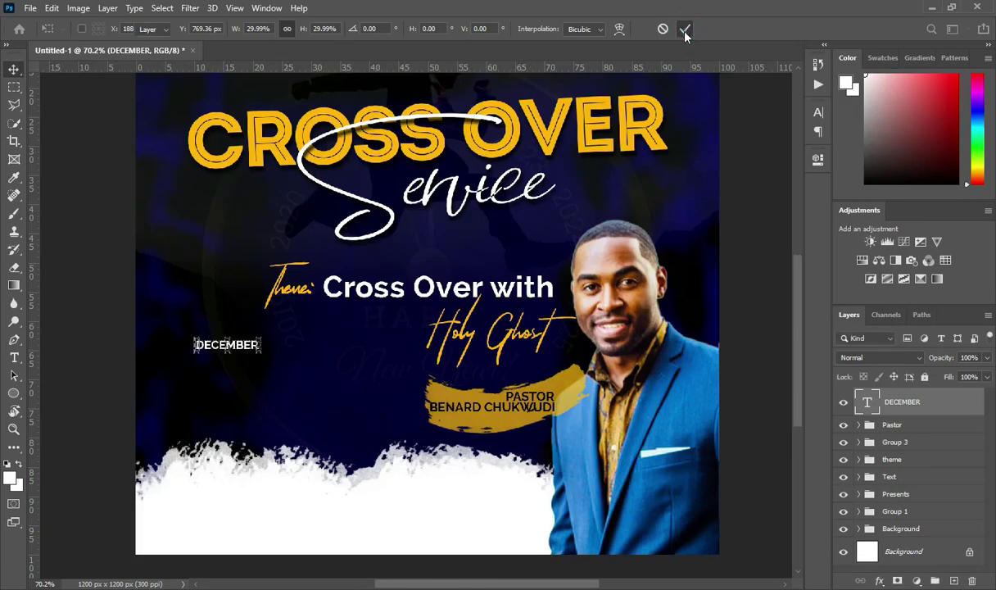
{"action": "key", "text": "alt+Tab"}
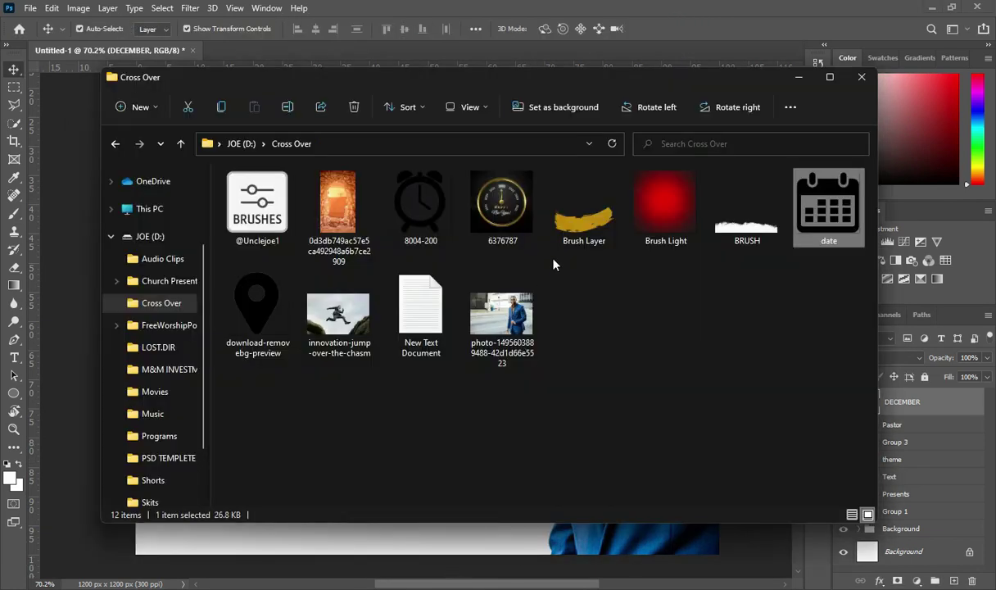
{"action": "left_click_drag", "start_coordinate": [823, 193], "coordinate": [69, 369]}
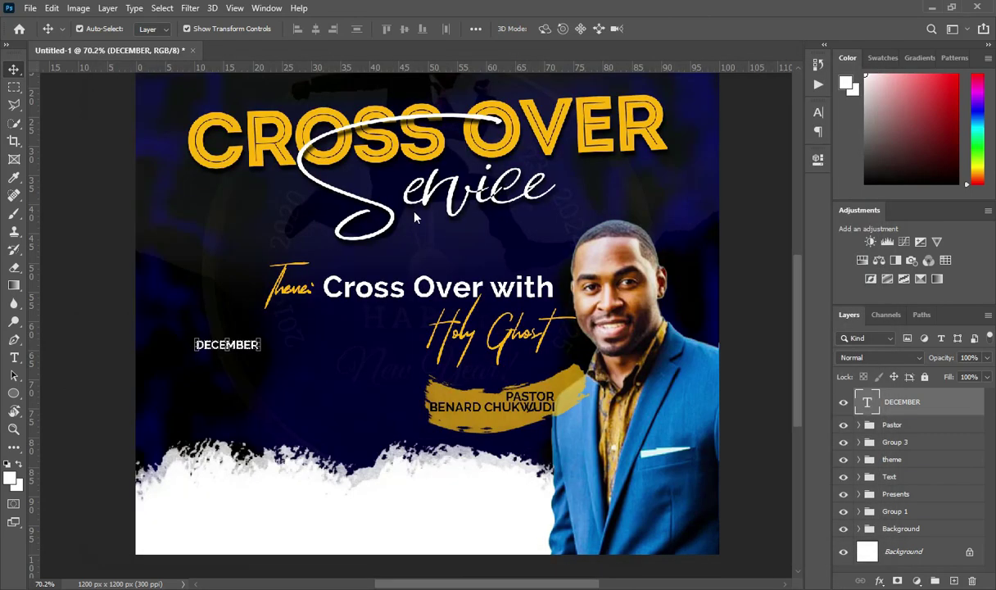
{"action": "left_click_drag", "start_coordinate": [721, 311], "coordinate": [239, 313]}
- Scale the calendar icon down to 1.54%, centre it just above DECEMBER and commit the placement
{"action": "scroll", "coordinate": [209, 328], "scroll_direction": "up", "scroll_amount": 2}
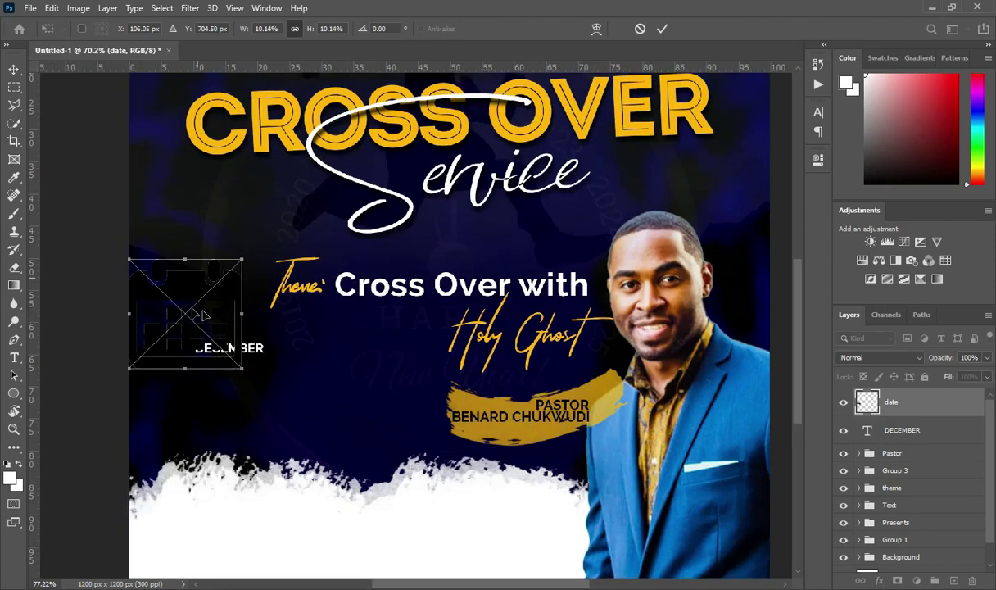
{"action": "left_click_drag", "start_coordinate": [182, 288], "coordinate": [240, 417]}
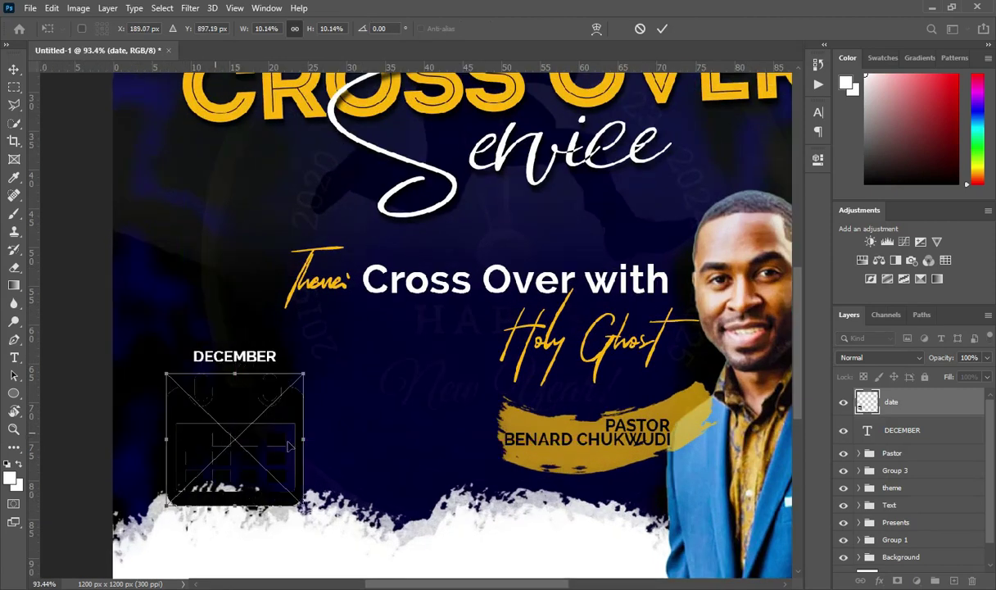
{"action": "left_click_drag", "start_coordinate": [307, 440], "coordinate": [234, 329]}
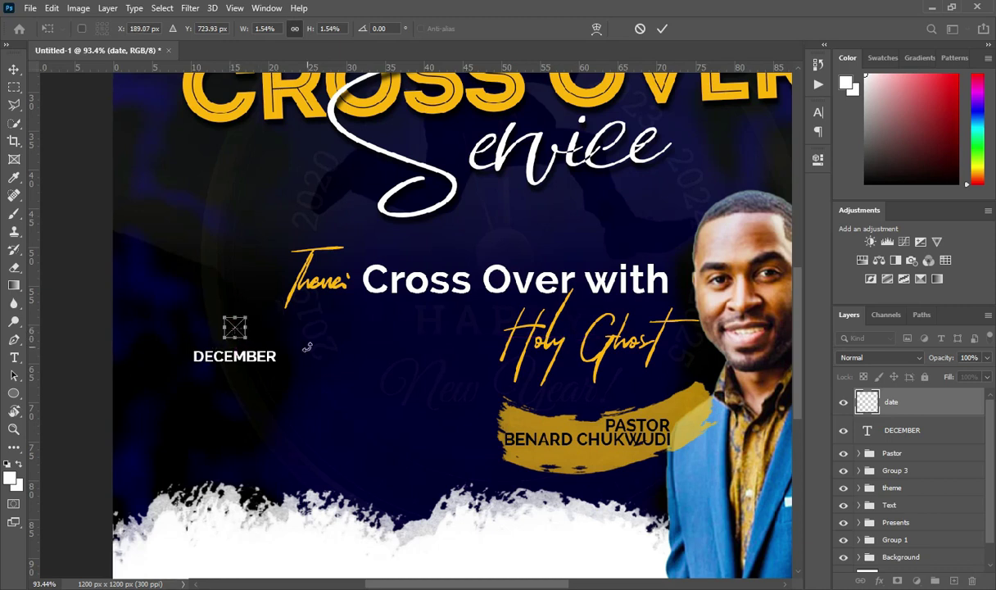
{"action": "key", "text": "Down"}
{"action": "key", "text": "Down"}
{"action": "key", "text": "Down"}
{"action": "key", "text": "Down"}
{"action": "left_click", "coordinate": [662, 29]}
- Turn the calendar icon white with a Hue/Saturation adjustment and nudge it slightly left above DECEMBER
{"action": "key", "text": "ctrl+u"}
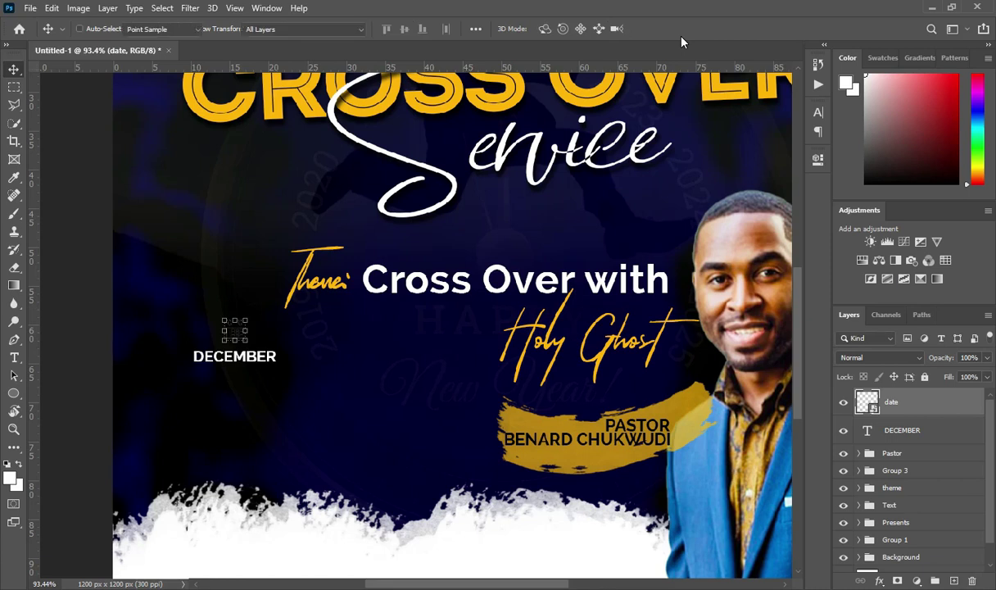
{"action": "left_click_drag", "start_coordinate": [461, 270], "coordinate": [633, 222]}
{"action": "left_click", "coordinate": [616, 129]}
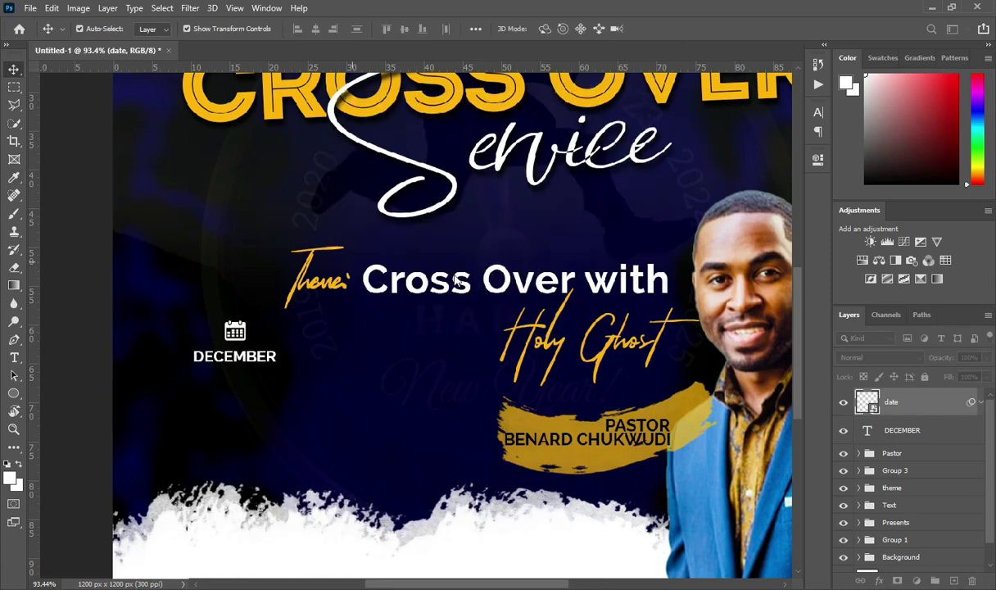
{"action": "key", "text": "Left"}
{"action": "key", "text": "Left"}
{"action": "key", "text": "Left"}
{"action": "key", "text": "Left"}
{"action": "key", "text": "Left"}
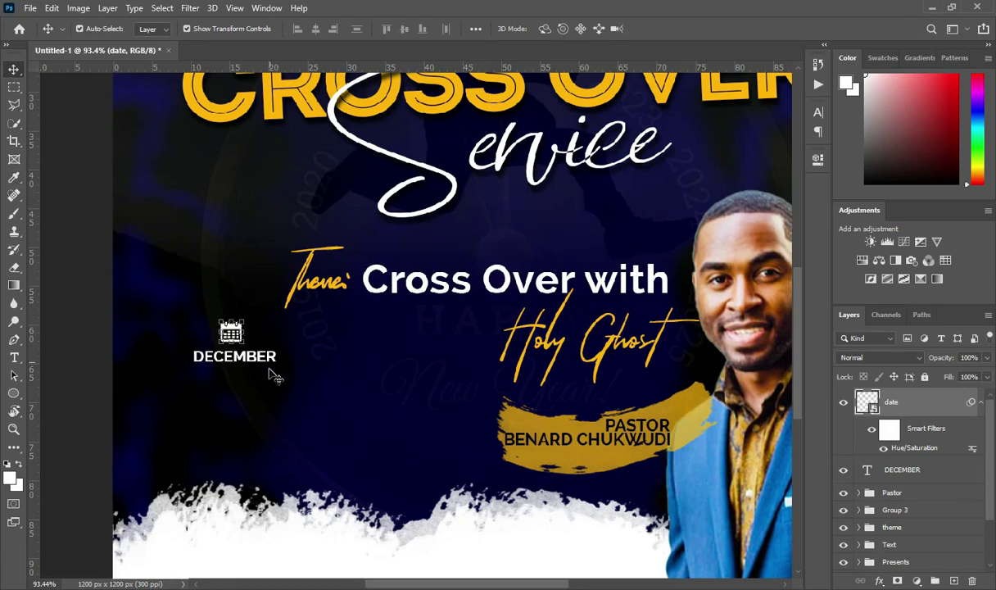
{"action": "scroll", "coordinate": [254, 336], "scroll_direction": "down", "scroll_amount": 1}
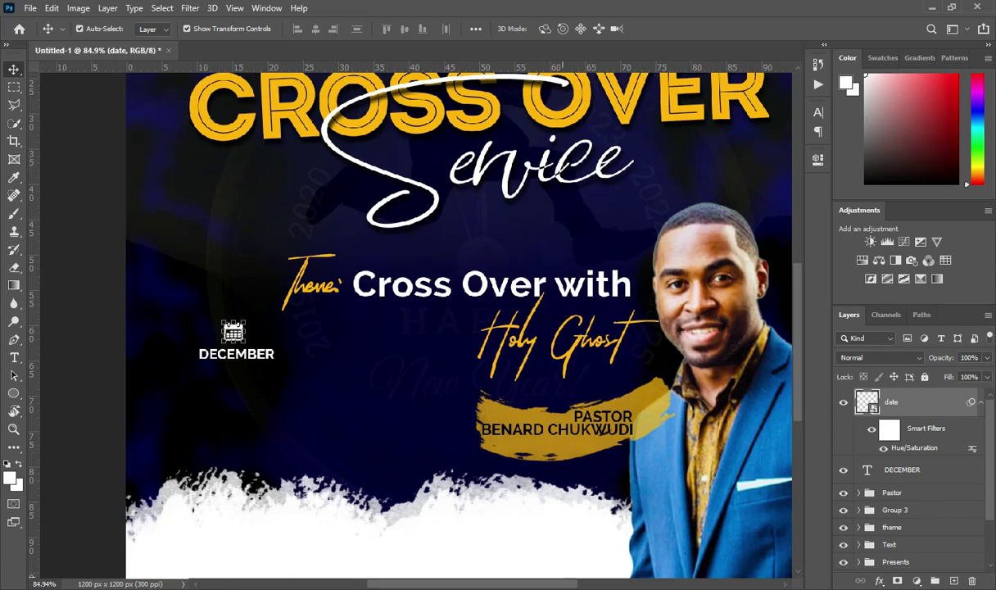
- Copy 31st from the Notepad notes and add it as a new text layer just below DECEMBER
{"action": "key", "text": "alt+Tab"}
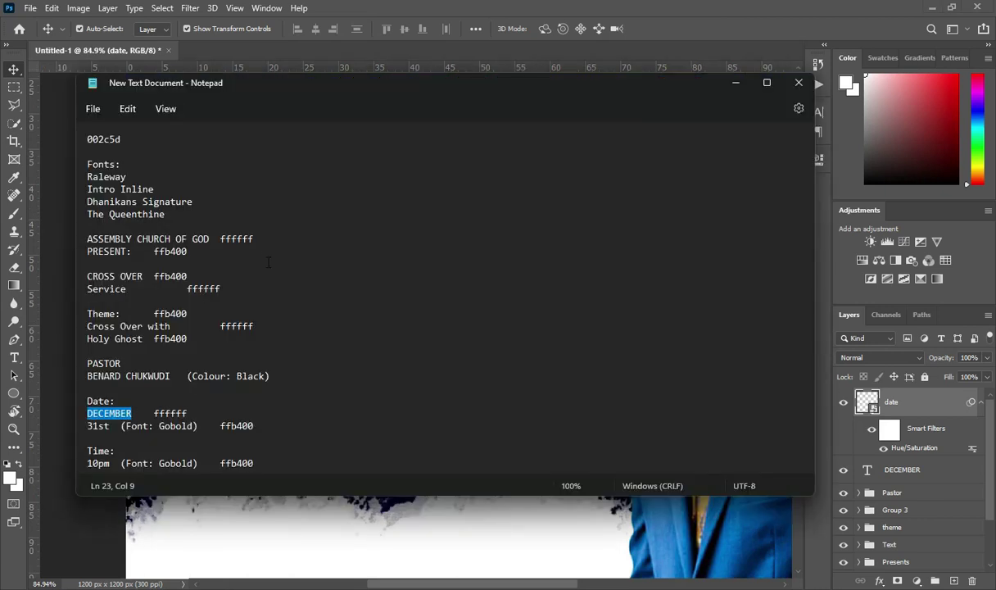
{"action": "left_click", "coordinate": [734, 86]}
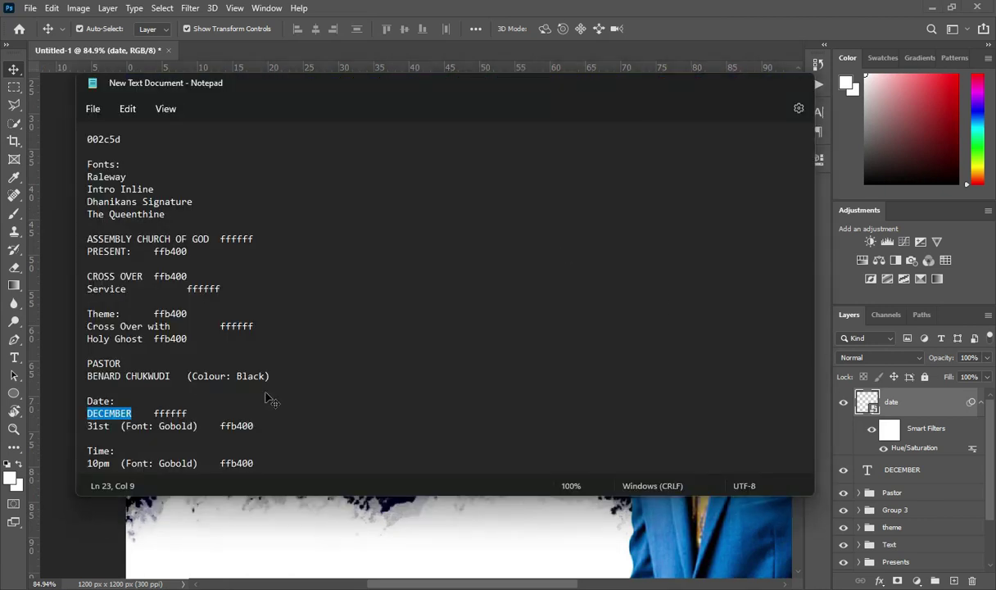
{"action": "key", "text": "t"}
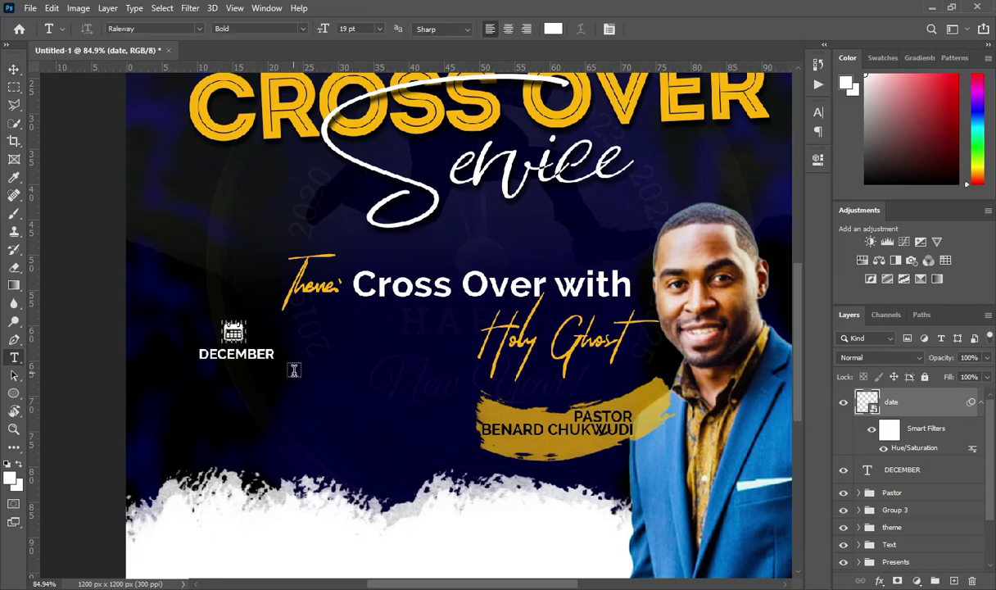
{"action": "left_click", "coordinate": [189, 379]}
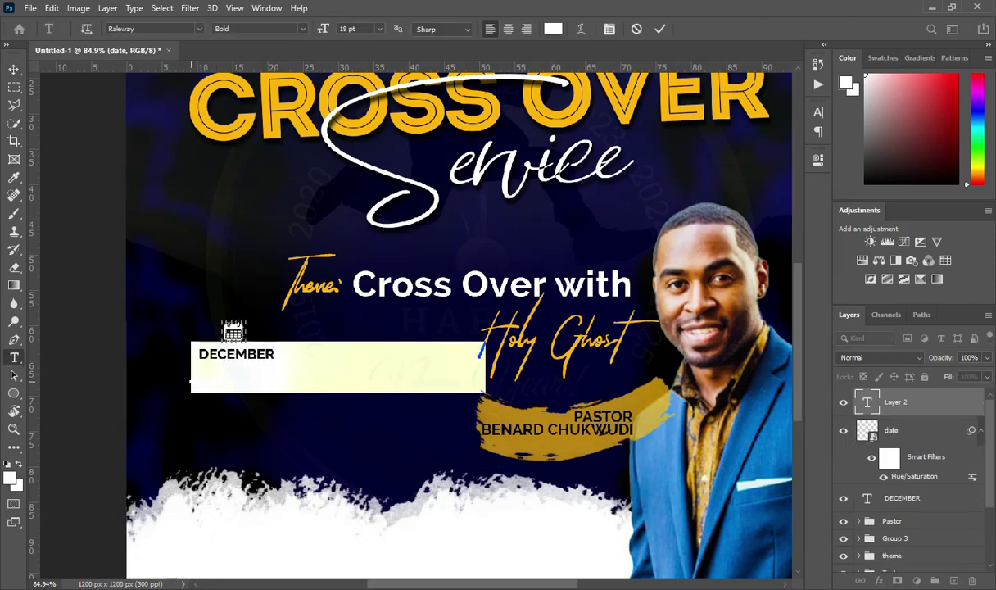
{"action": "key", "text": "alt+Tab"}
{"action": "double_click", "coordinate": [97, 426]}
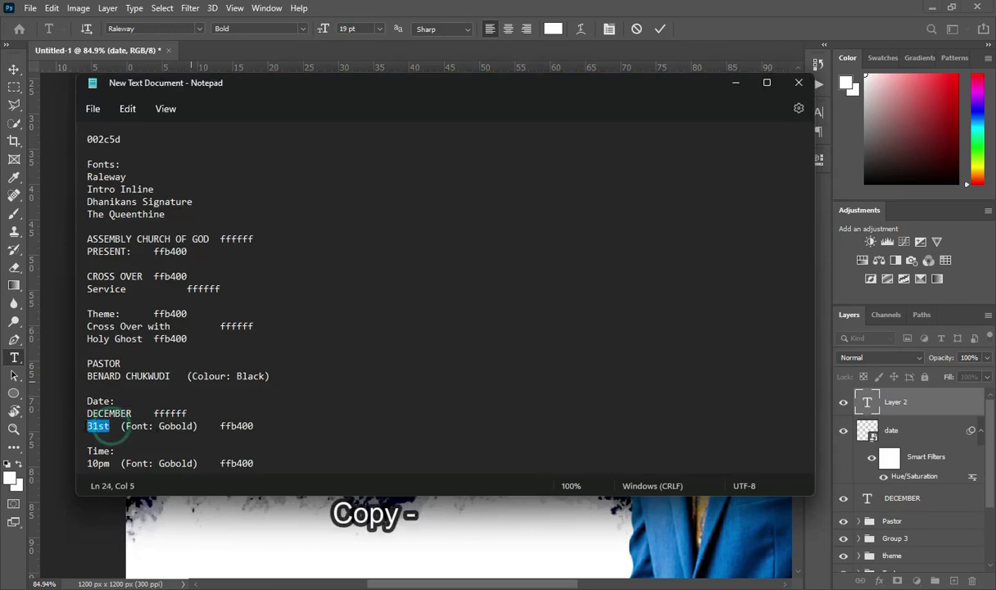
{"action": "key", "text": "ctrl+c"}
{"action": "left_click", "coordinate": [735, 82]}
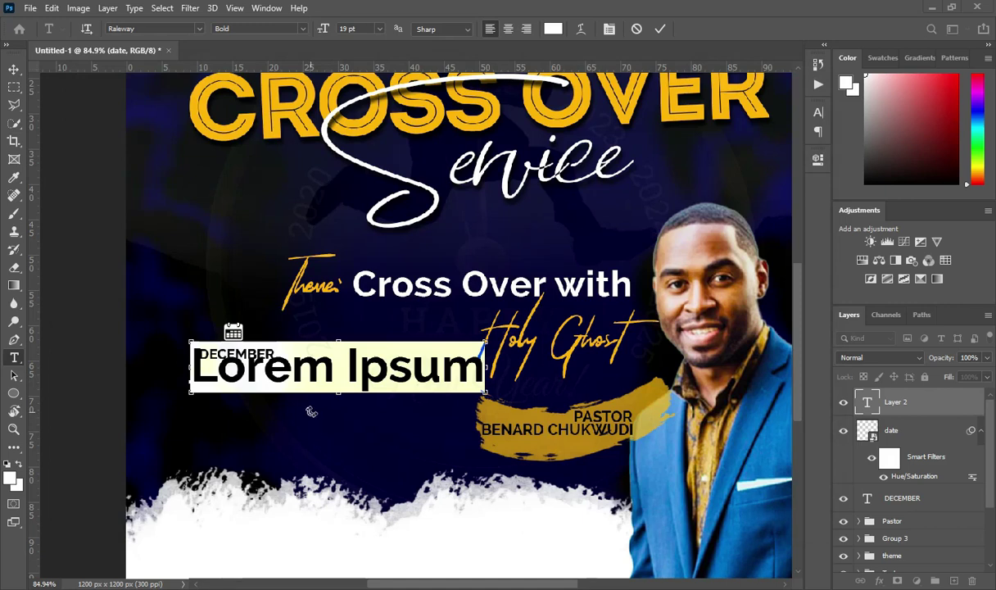
{"action": "key", "text": "ctrl+v"}
{"action": "left_click", "coordinate": [659, 30]}
{"action": "left_click_drag", "start_coordinate": [238, 381], "coordinate": [238, 394]}
- Copy the colour code ffb400 from the Notepad notes and apply it to the 31st text
{"action": "key", "text": "alt+Tab"}
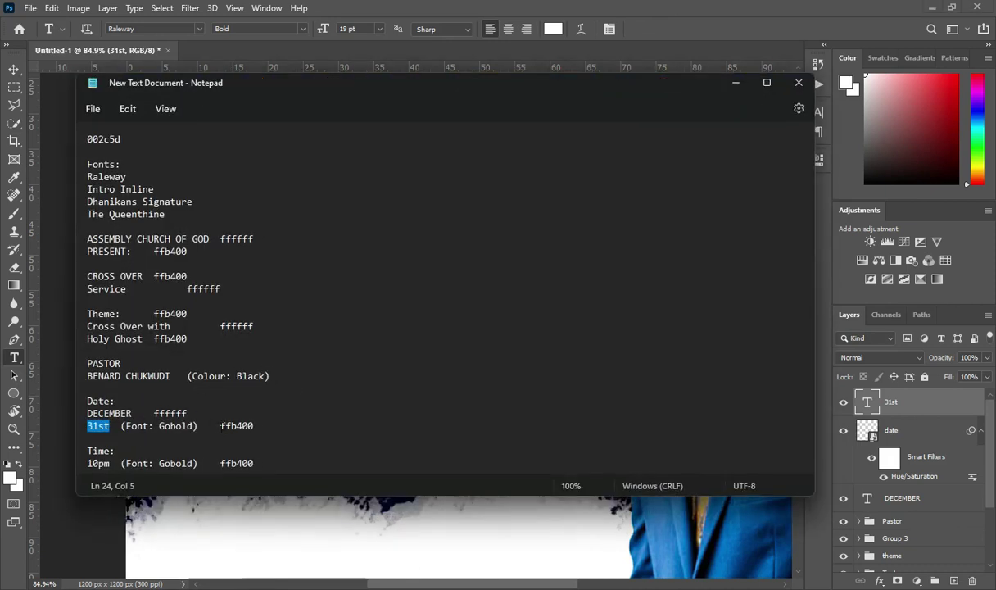
{"action": "double_click", "coordinate": [228, 425]}
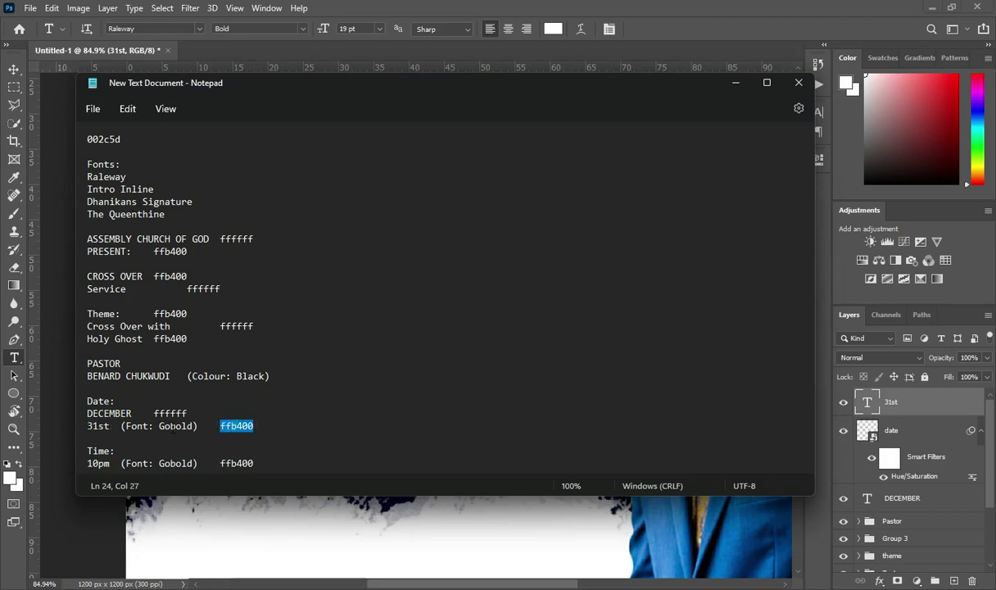
{"action": "left_click", "coordinate": [737, 83]}
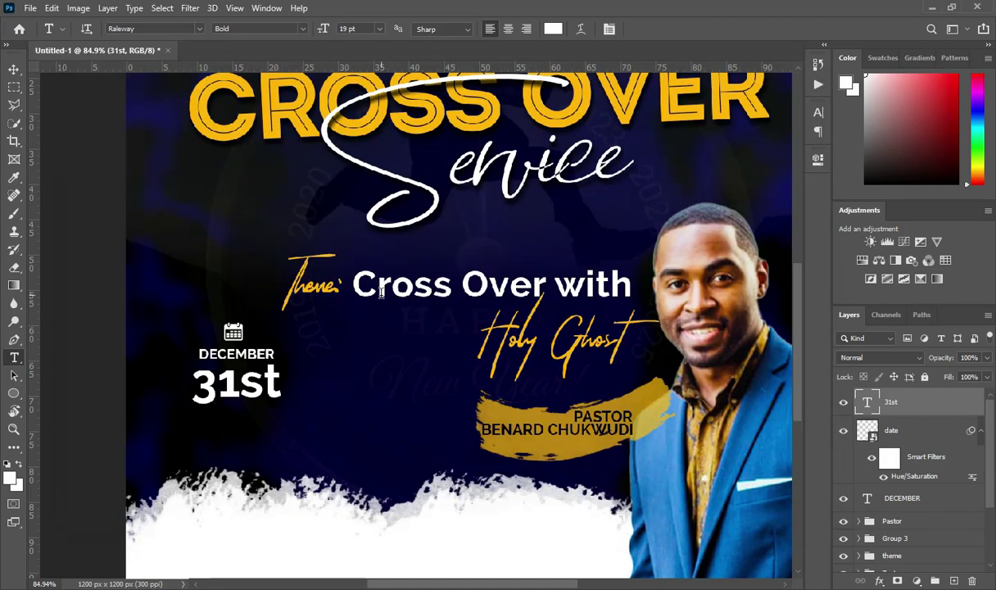
{"action": "left_click", "coordinate": [553, 29]}
{"action": "key", "text": "ctrl+v"}
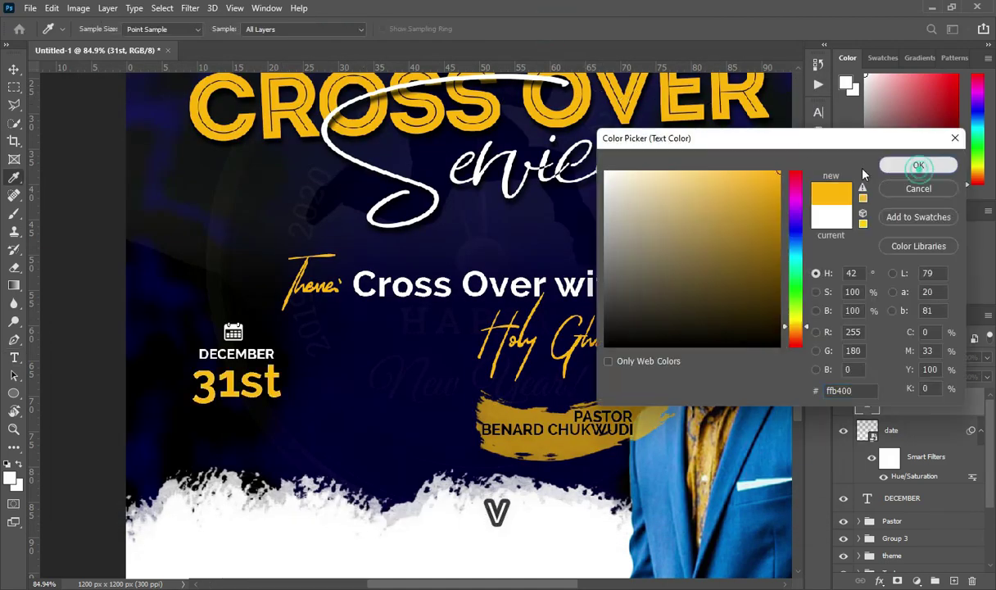
{"action": "left_click", "coordinate": [918, 164]}
- Change the 31st text's font to Gobold Regular and move it down clear of DECEMBER
{"action": "left_click", "coordinate": [199, 29]}
{"action": "type", "text": "gobol"}
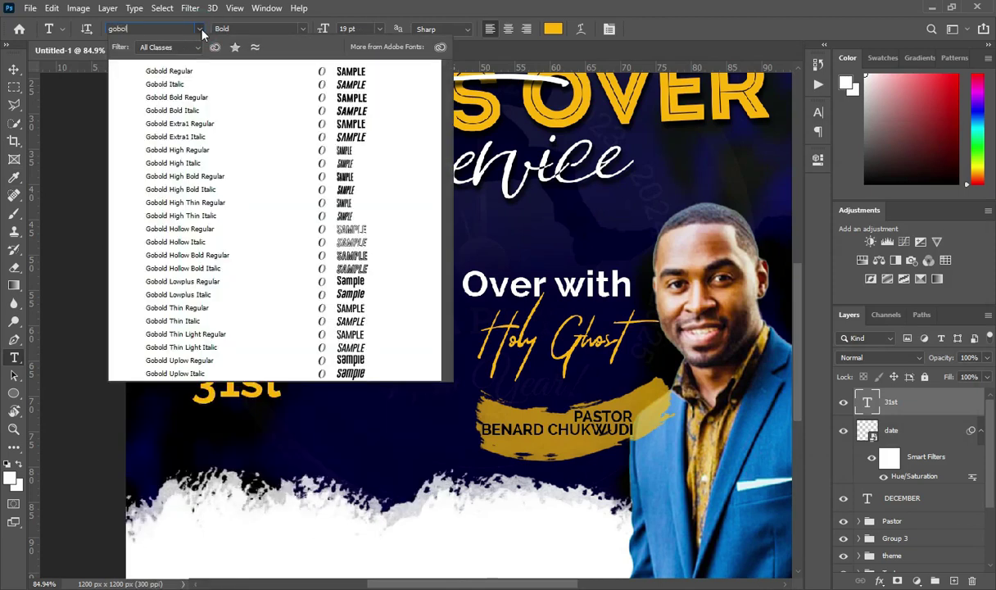
{"action": "left_click", "coordinate": [184, 73]}
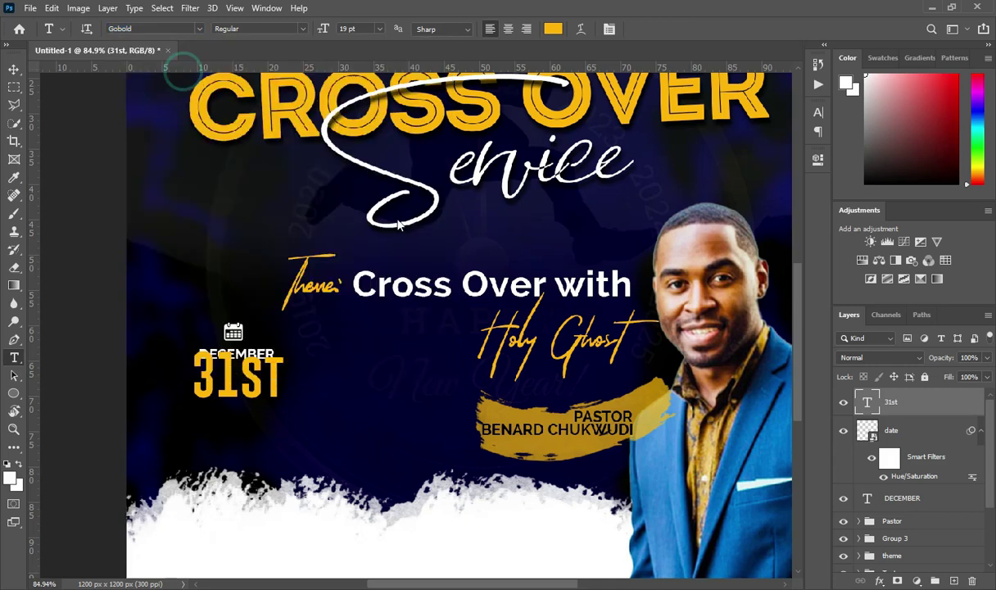
{"action": "left_click", "coordinate": [13, 71]}
{"action": "mouse_move", "coordinate": [259, 382]}
{"action": "left_mouse_down"}
{"action": "mouse_move", "coordinate": [260, 396]}
{"action": "mouse_move", "coordinate": [240, 390]}
{"action": "left_mouse_up"}
- Make the ST letters of the 31st text superscript and commit the edit
{"action": "key", "text": "t"}
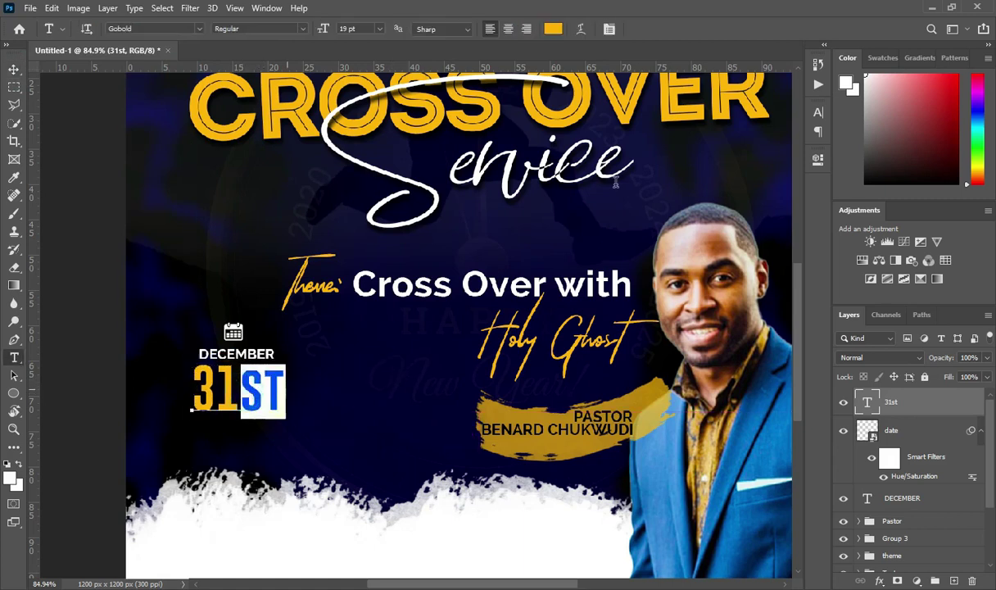
{"action": "key", "text": "ctrl+t"}
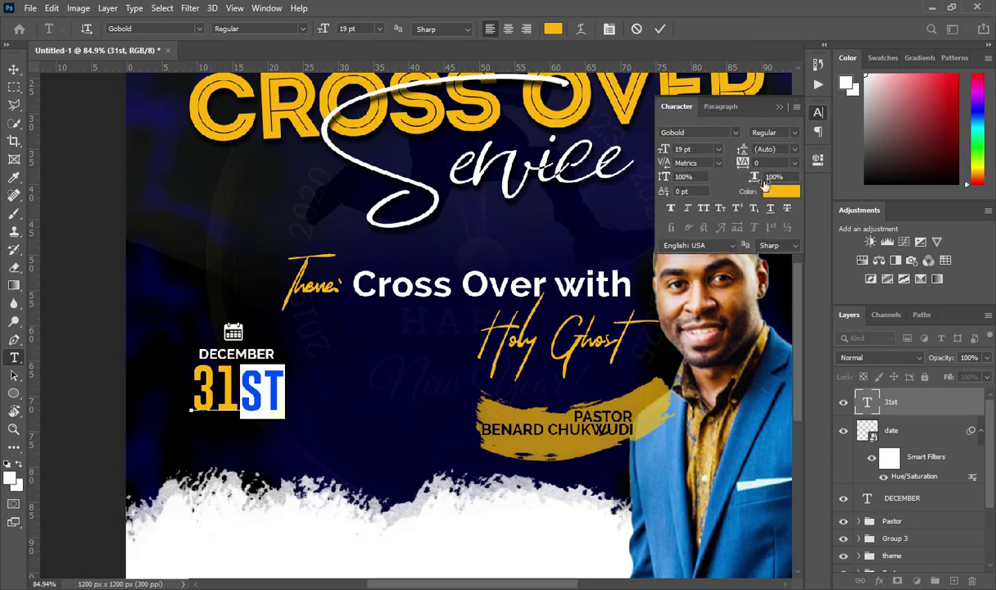
{"action": "left_click", "coordinate": [737, 208]}
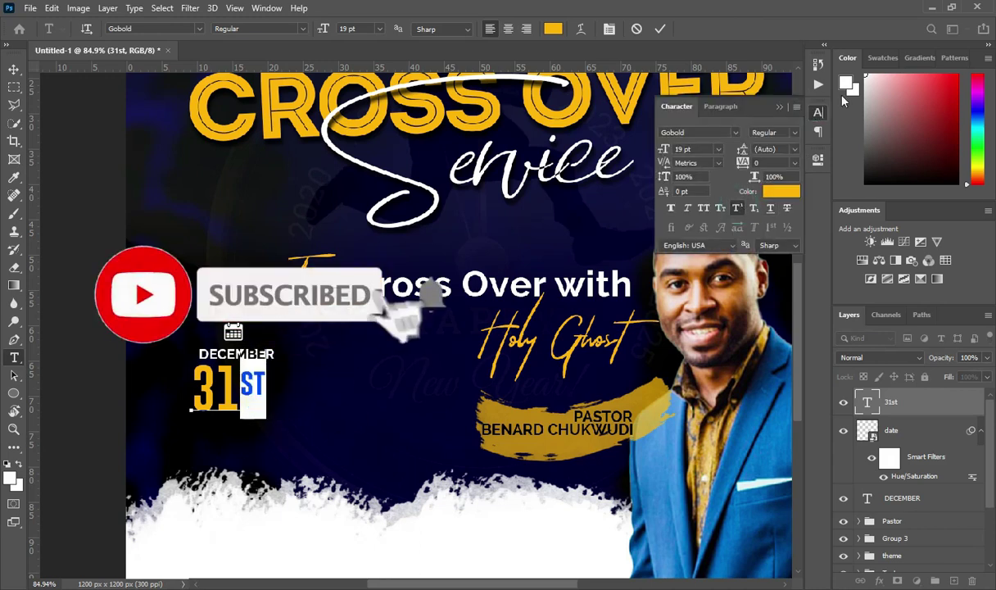
{"action": "left_click", "coordinate": [779, 108]}
{"action": "left_click", "coordinate": [659, 31]}
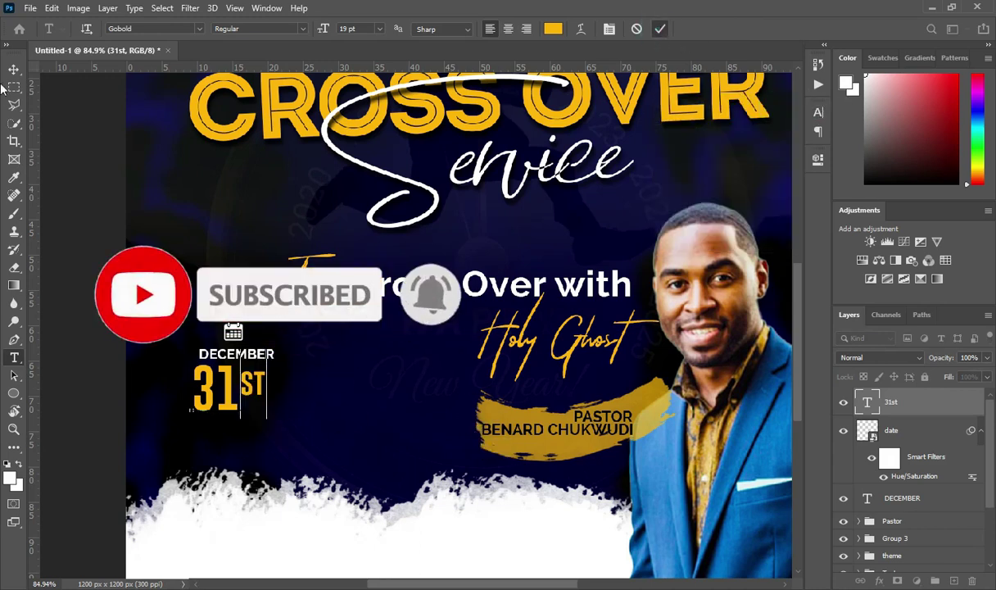
- Align the 31st text under DECEMBER and scale it up slightly
{"action": "key", "text": "v"}
{"action": "left_click_drag", "start_coordinate": [213, 390], "coordinate": [255, 370]}
{"action": "left_click", "coordinate": [65, 395]}
{"action": "scroll", "coordinate": [329, 383], "scroll_direction": "down", "scroll_amount": 4}
{"action": "scroll", "coordinate": [248, 420], "scroll_direction": "up", "scroll_amount": 5}
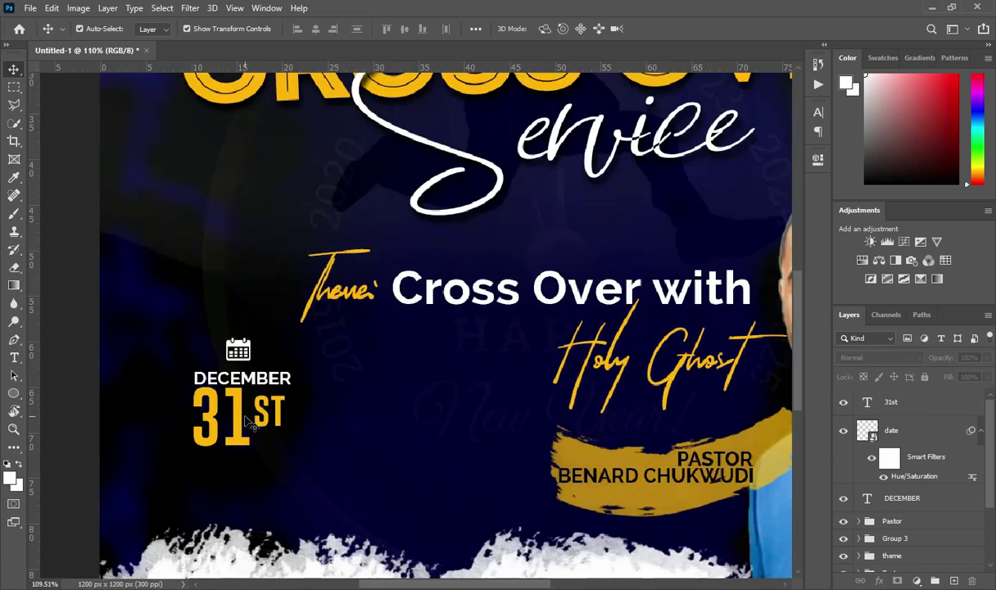
{"action": "left_click", "coordinate": [233, 422]}
{"action": "left_click_drag", "start_coordinate": [286, 444], "coordinate": [305, 481]}
{"action": "key", "text": "Return"}
{"action": "scroll", "coordinate": [256, 407], "scroll_direction": "down", "scroll_amount": 3}
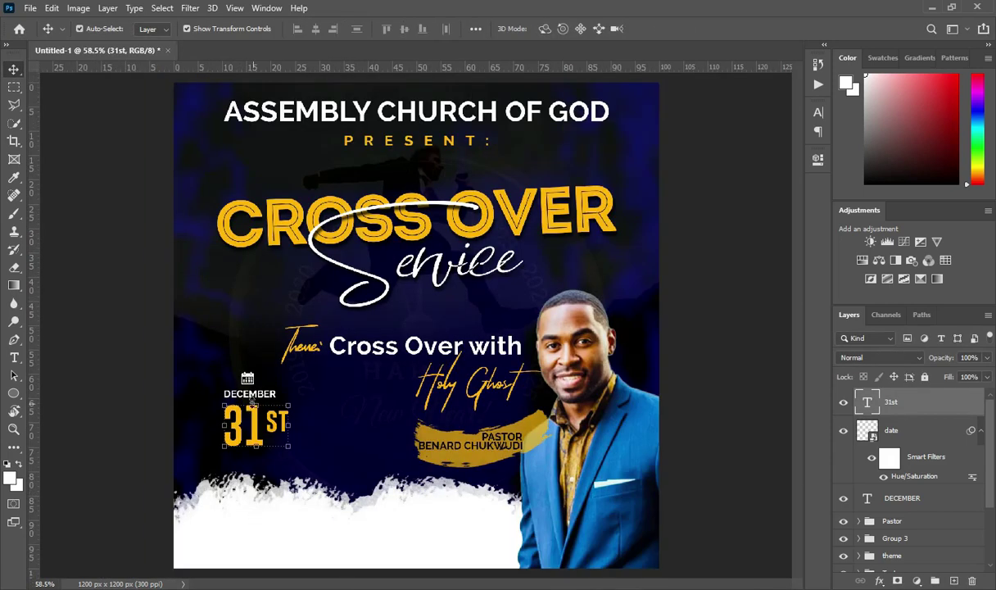
- Scale the 31st, calendar icon and DECEMBER layers together to 106.41% and move them lower left, above the white brush edge
{"action": "left_click", "coordinate": [982, 431]}
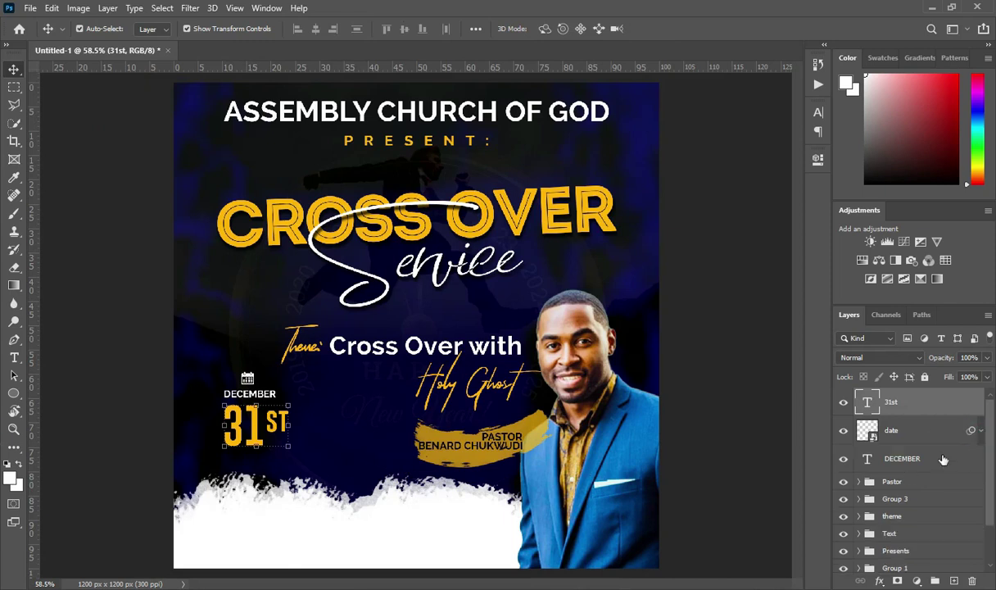
{"action": "left_click", "coordinate": [894, 459], "text": "shift"}
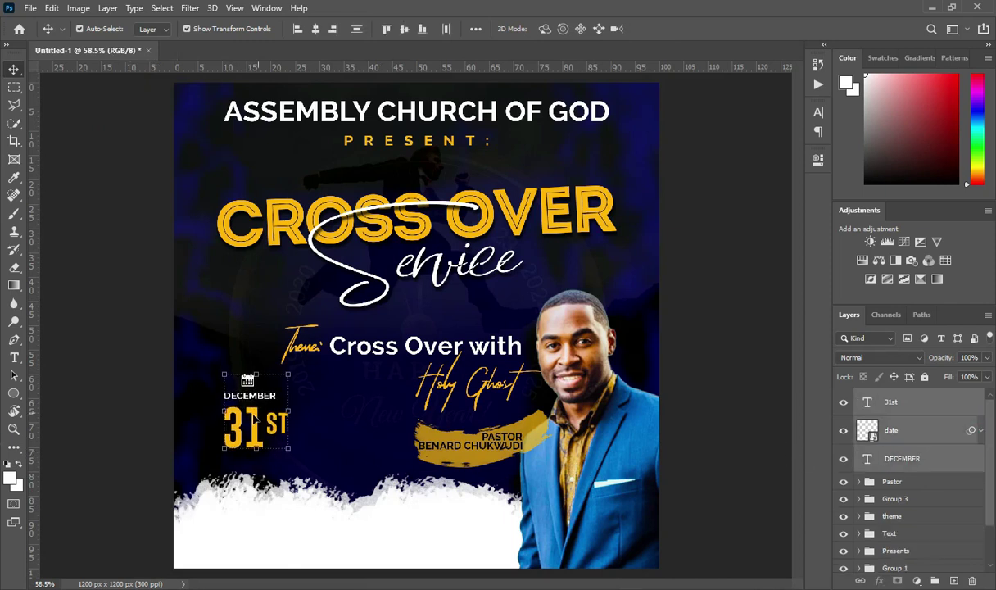
{"action": "key", "text": "ctrl+t"}
{"action": "left_click_drag", "start_coordinate": [259, 416], "coordinate": [214, 395]}
{"action": "left_click_drag", "start_coordinate": [276, 388], "coordinate": [280, 384]}
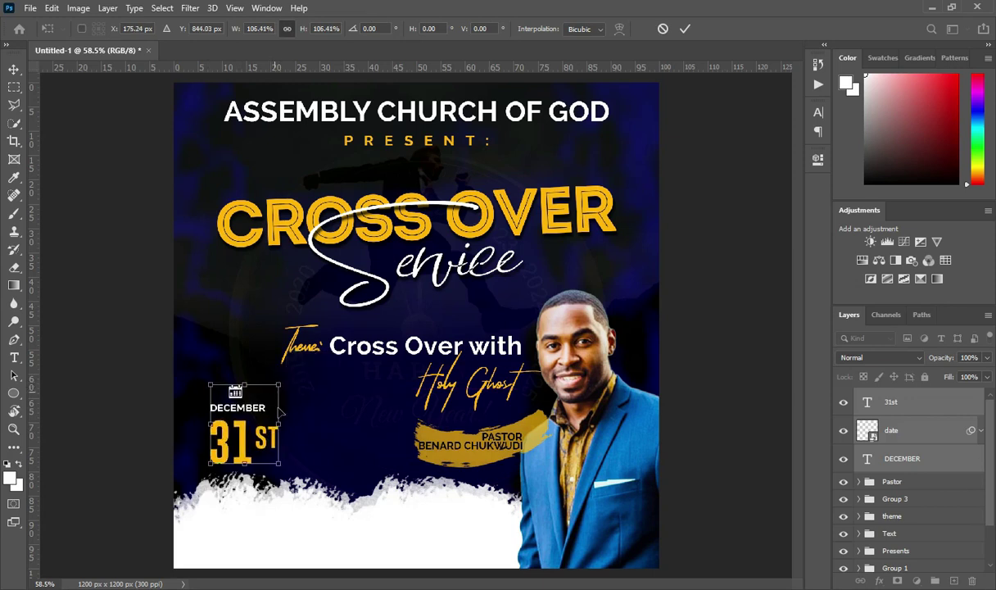
{"action": "left_click_drag", "start_coordinate": [242, 436], "coordinate": [232, 444]}
{"action": "key", "text": "Return"}
- Close the gaps in the date block by moving DECEMBER down to 31st and nudging the calendar icon down to DECEMBER
{"action": "scroll", "coordinate": [290, 323], "scroll_direction": "up", "scroll_amount": 2}
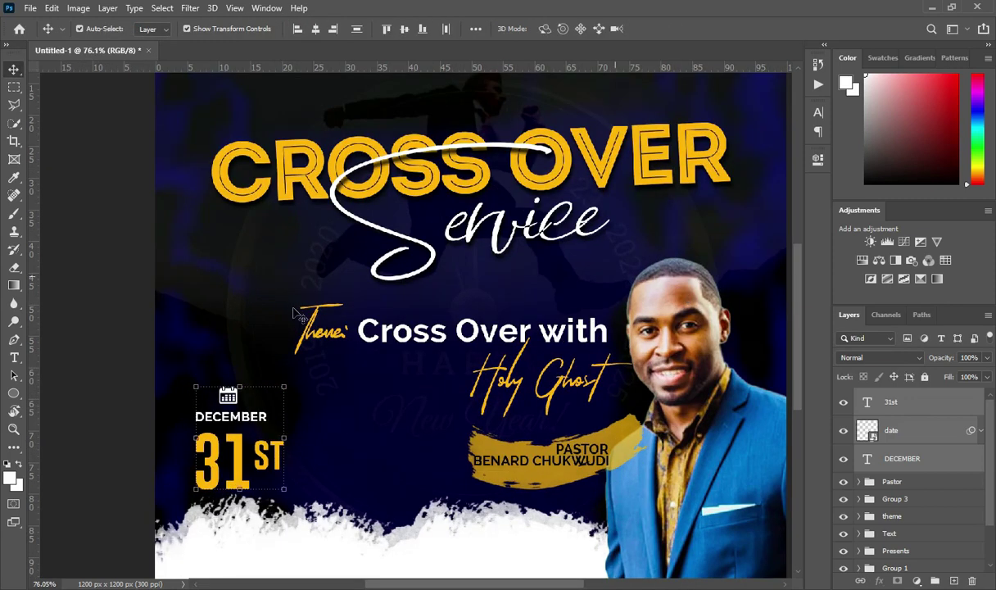
{"action": "scroll", "coordinate": [233, 417], "scroll_direction": "up", "scroll_amount": 1}
{"action": "left_click_drag", "start_coordinate": [234, 425], "coordinate": [234, 433]}
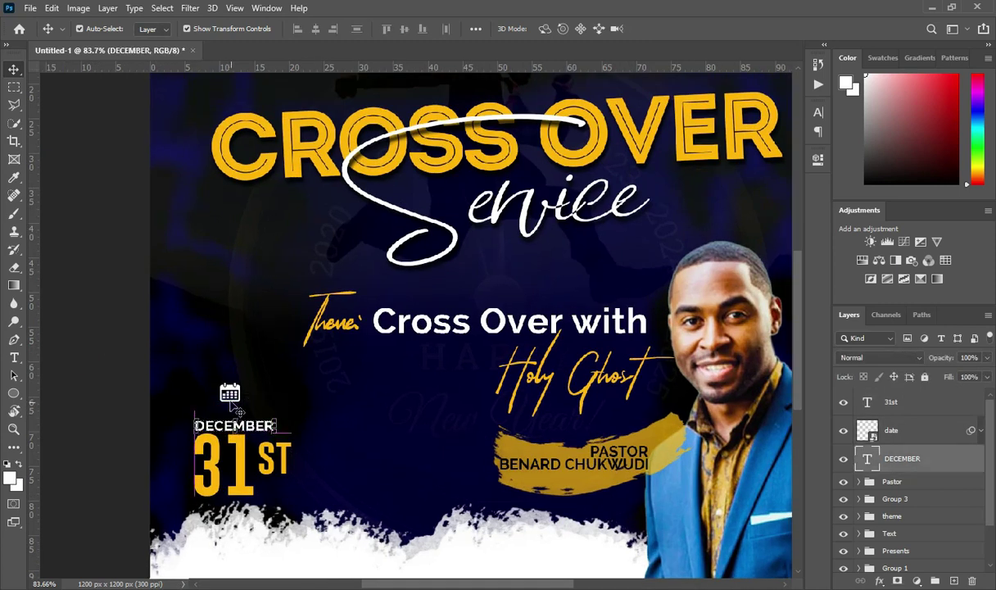
{"action": "left_click", "coordinate": [230, 393]}
{"action": "key", "text": "Down"}
{"action": "key", "text": "Down"}
{"action": "key", "text": "Down"}
{"action": "key", "text": "Down"}
{"action": "key", "text": "Down"}
{"action": "key", "text": "Down"}
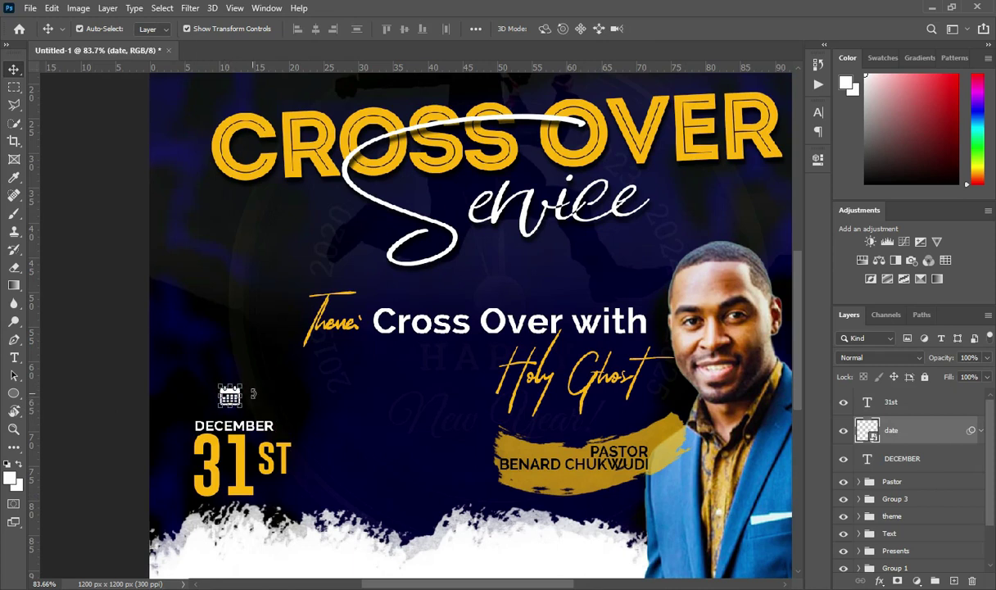
{"action": "key", "text": "Down"}
{"action": "key", "text": "Down"}
{"action": "key", "text": "Down"}
{"action": "key", "text": "Down"}
{"action": "key", "text": "Down"}
{"action": "key", "text": "Down"}
{"action": "key", "text": "Down"}
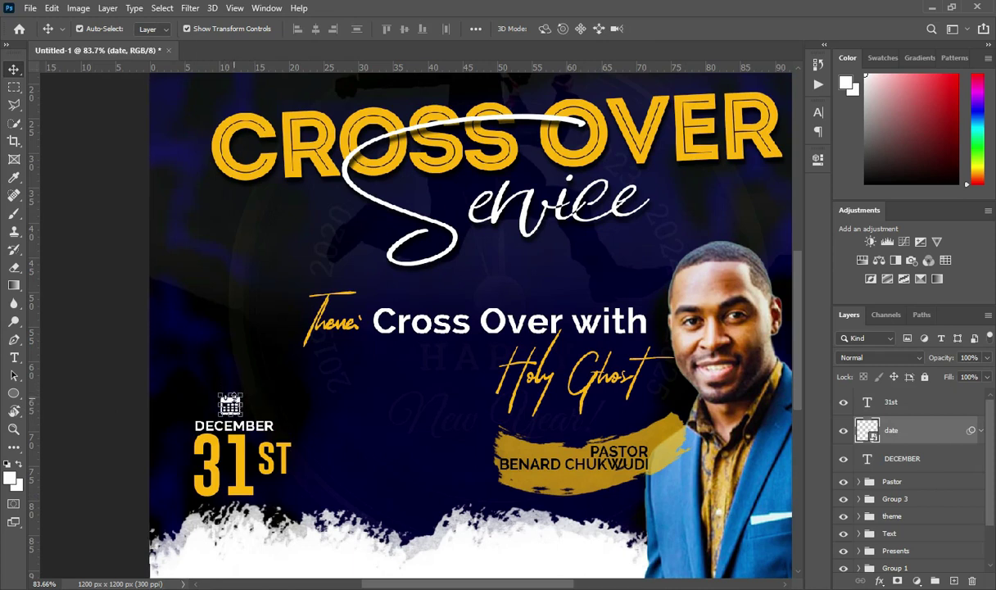
{"action": "left_click", "coordinate": [111, 380]}
{"action": "scroll", "coordinate": [111, 380], "scroll_direction": "down", "scroll_amount": 1}
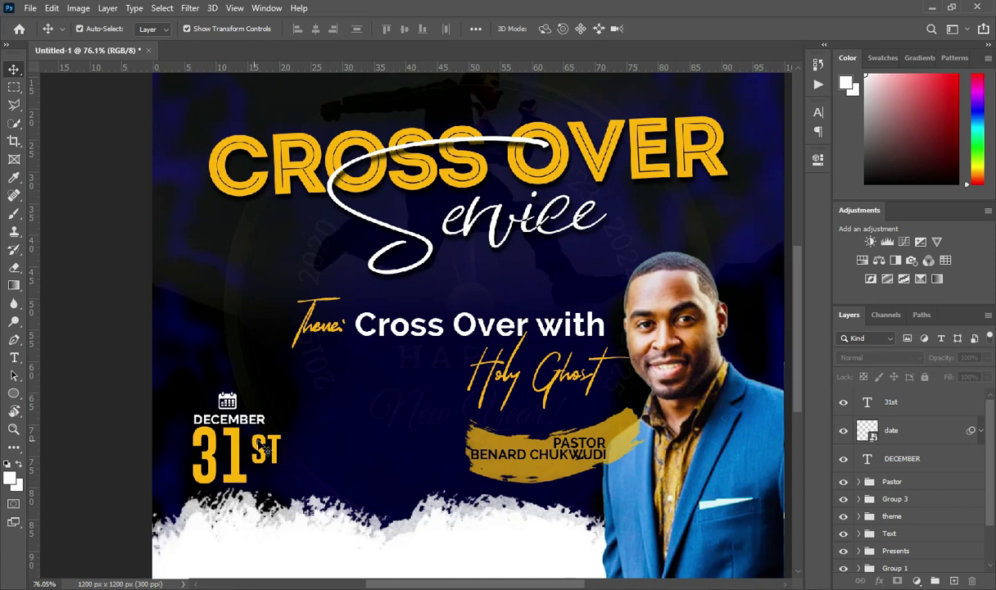
- Duplicate the 31st text, place the copy to its right and replace its wording with 10pm
{"action": "left_click", "coordinate": [240, 463]}
{"action": "key", "text": "ctrl+j"}
{"action": "left_click_drag", "start_coordinate": [238, 459], "coordinate": [361, 446]}
{"action": "double_click", "coordinate": [362, 446]}
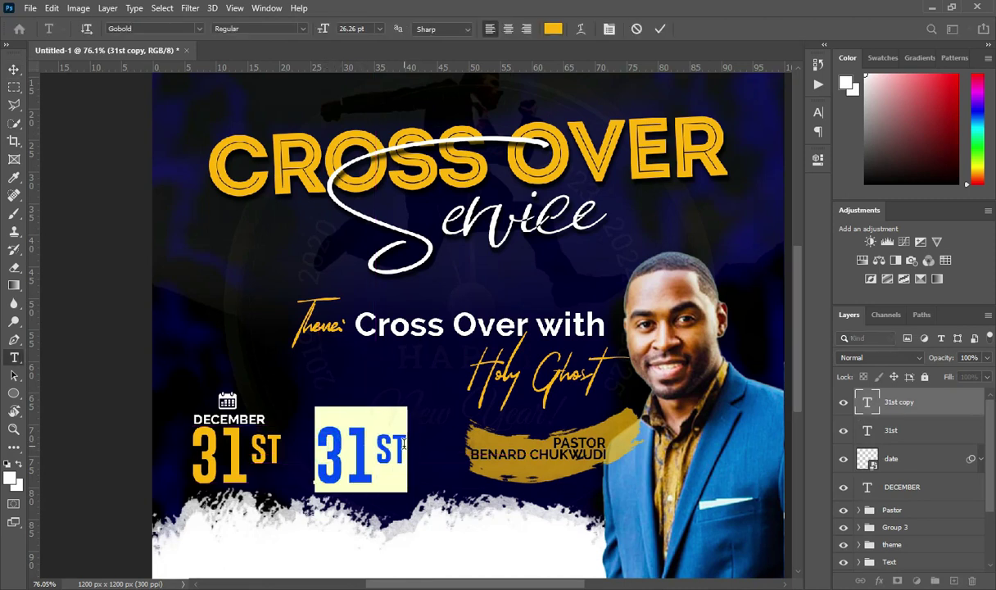
{"action": "type", "text": "10"}
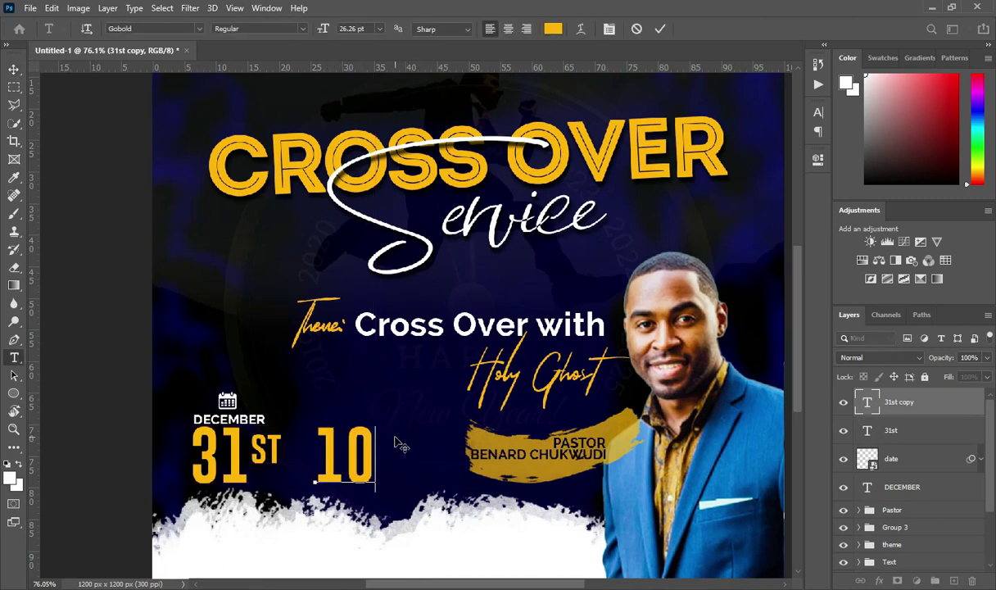
{"action": "type", "text": "PM"}
- Reduce the PM letters of the time text to 12 pt and commit the edit
{"action": "key", "text": "shift+Left"}
{"action": "key", "text": "shift+Left"}
{"action": "scroll", "coordinate": [459, 446], "scroll_direction": "down", "scroll_amount": 1}
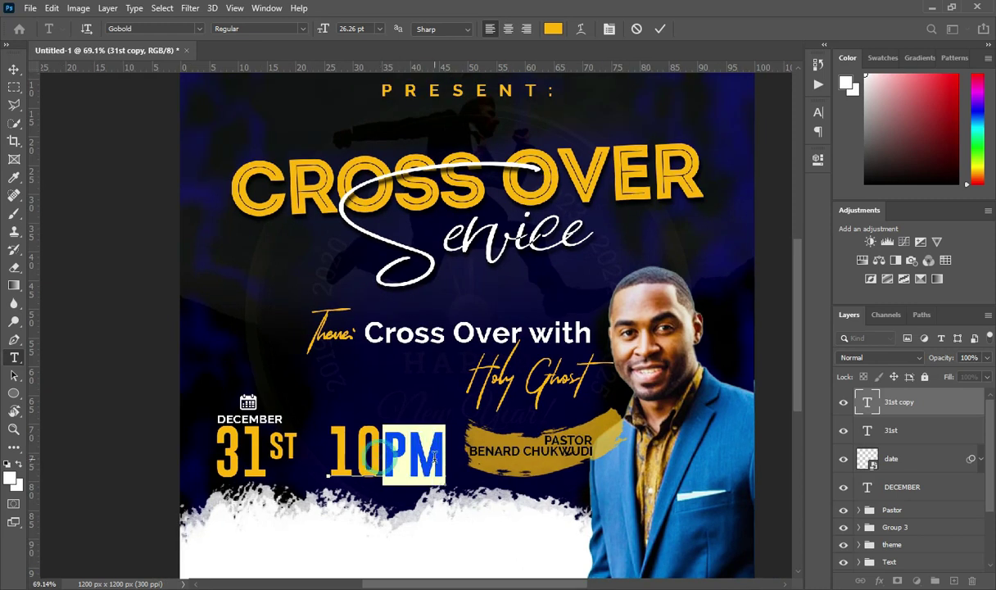
{"action": "left_click", "coordinate": [819, 113]}
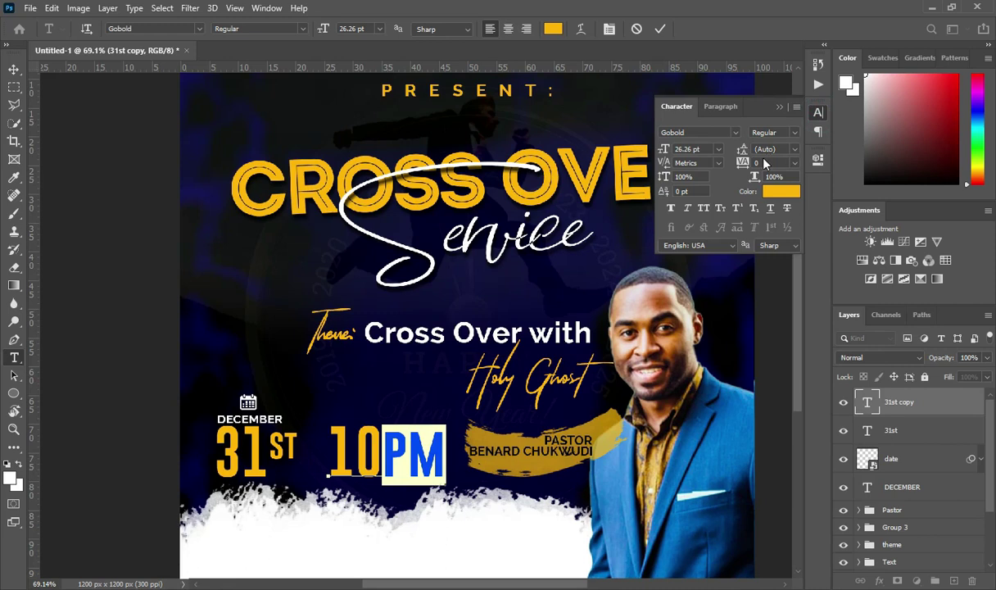
{"action": "mouse_move", "coordinate": [665, 149]}
{"action": "left_mouse_down"}
{"action": "mouse_move", "coordinate": [618, 131]}
{"action": "mouse_move", "coordinate": [626, 146]}
{"action": "mouse_move", "coordinate": [655, 152]}
{"action": "left_mouse_up"}
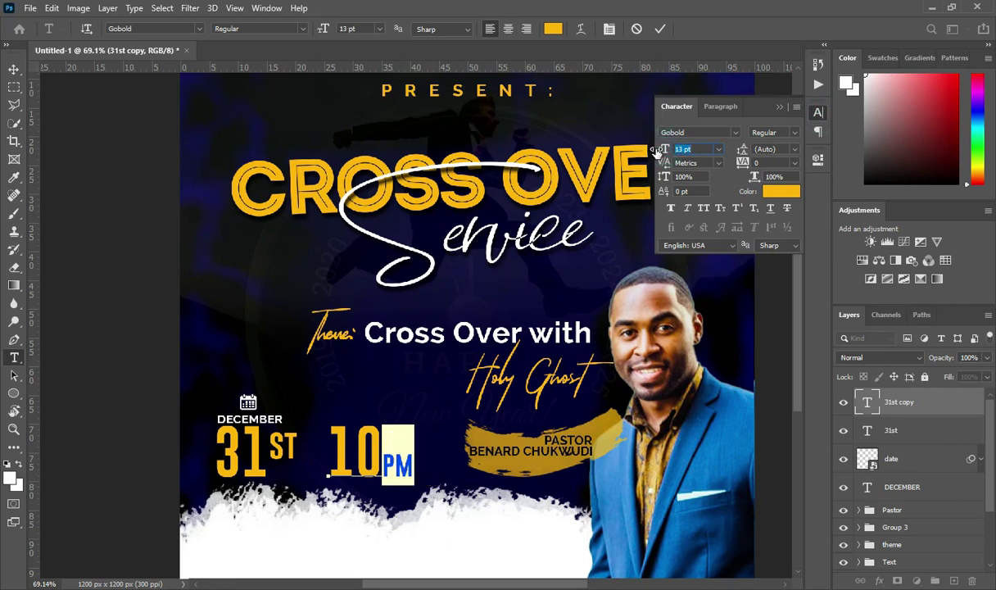
{"action": "left_click_drag", "start_coordinate": [655, 152], "coordinate": [653, 153]}
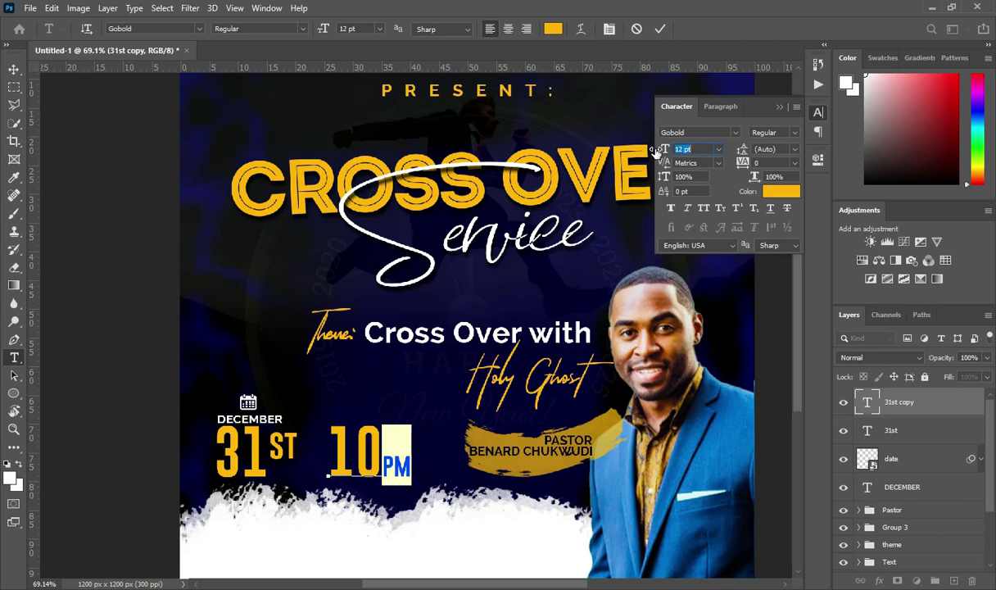
{"action": "left_click", "coordinate": [780, 109]}
{"action": "left_click", "coordinate": [660, 28]}
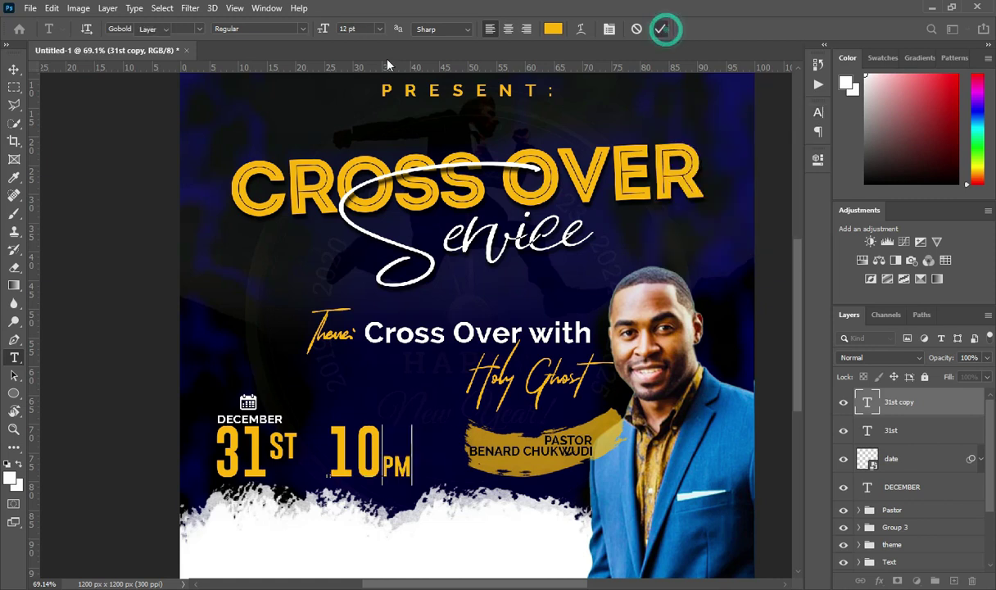
- Reorder the calendar icon's date layer so it sits directly below the DECEMBER layer
{"action": "left_click", "coordinate": [13, 70]}
{"action": "scroll", "coordinate": [264, 308], "scroll_direction": "down", "scroll_amount": 1}
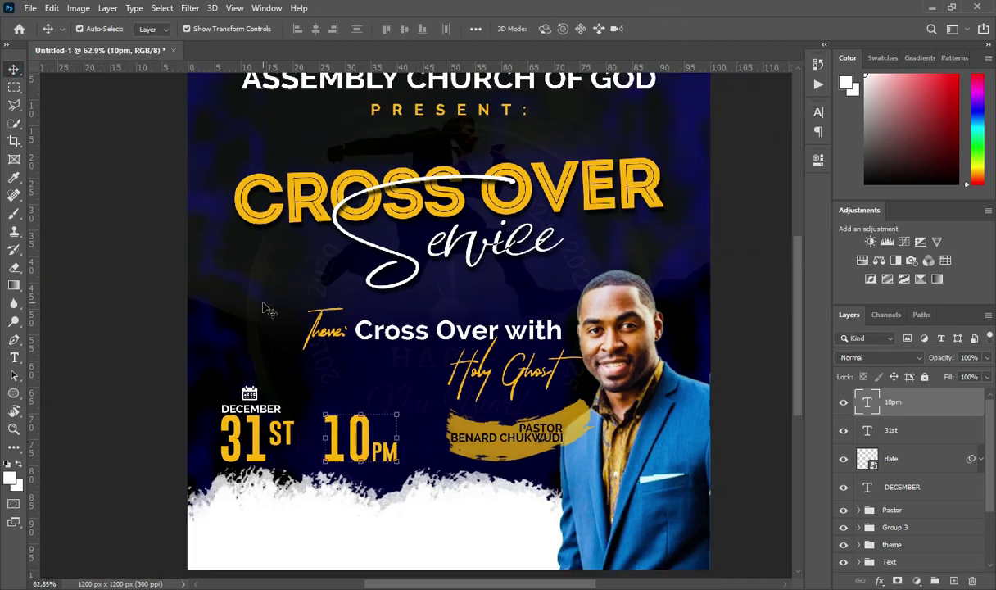
{"action": "scroll", "coordinate": [391, 426], "scroll_direction": "down", "scroll_amount": 1}
{"action": "left_click_drag", "start_coordinate": [890, 459], "coordinate": [928, 497]}
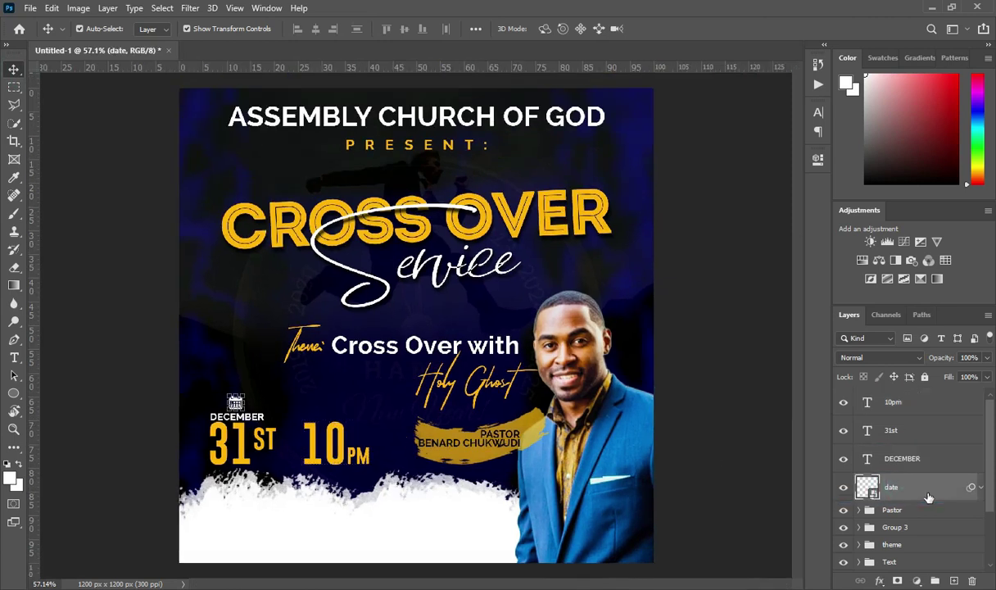
- Place the 8004-200 clock image from the Cross Over folder above the 31st layer, scale it to 5.84% and position it above 10pm
{"action": "left_click", "coordinate": [901, 430]}
{"action": "key", "text": "alt+Tab"}
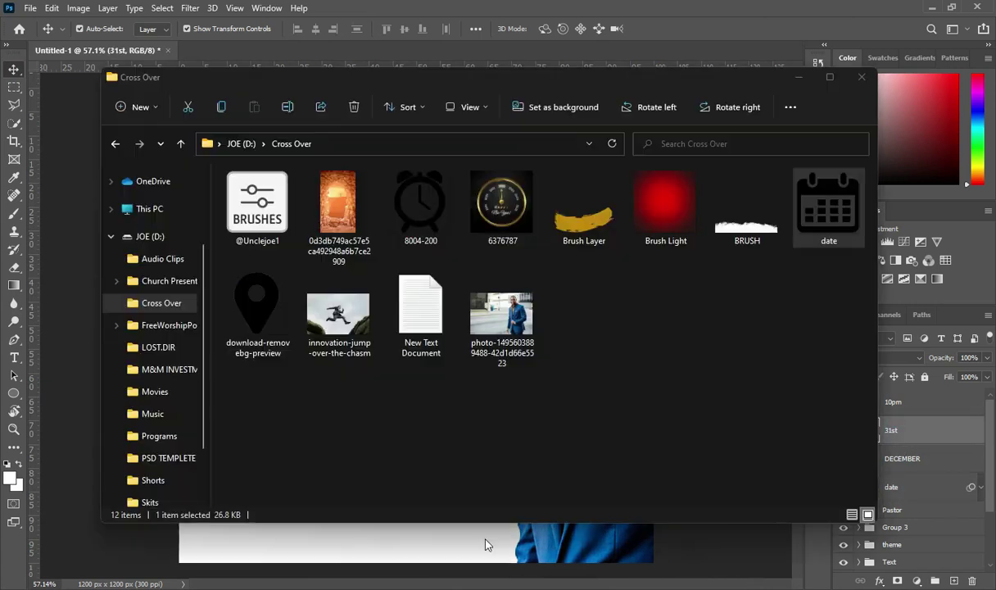
{"action": "left_click_drag", "start_coordinate": [442, 190], "coordinate": [79, 354]}
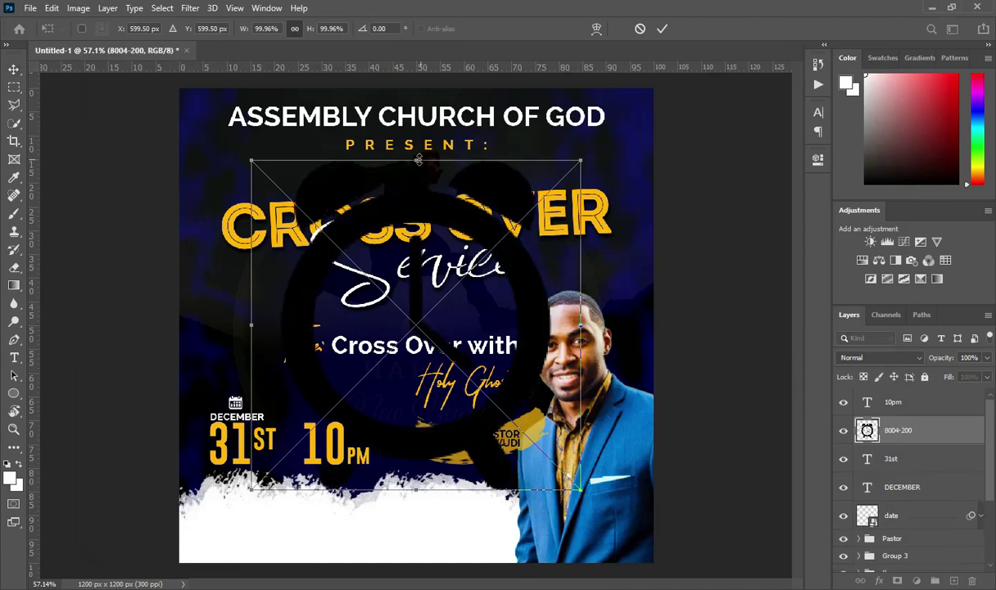
{"action": "left_click_drag", "start_coordinate": [416, 161], "coordinate": [424, 520]}
{"action": "scroll", "coordinate": [409, 488], "scroll_direction": "up", "scroll_amount": 5}
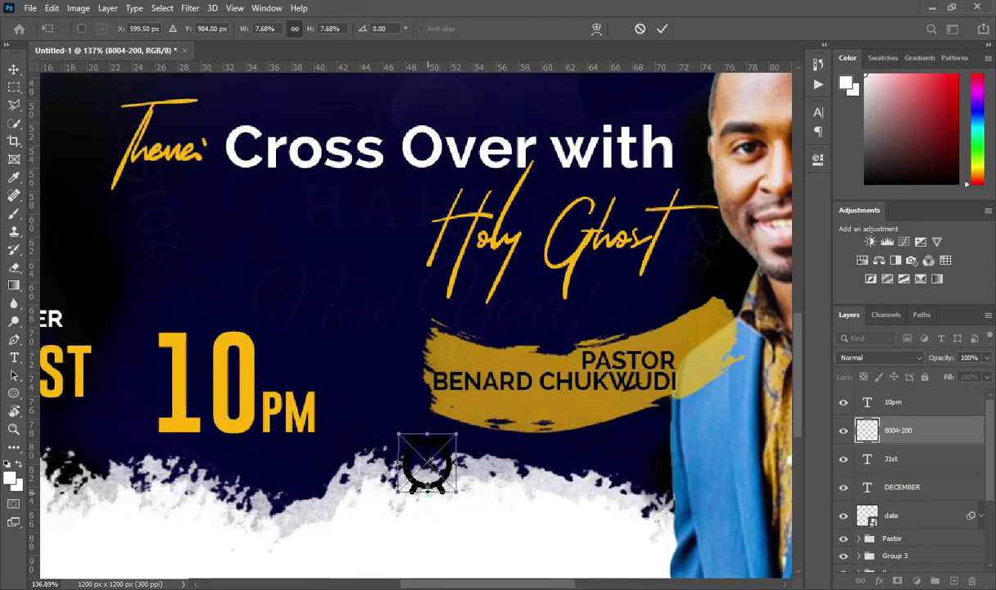
{"action": "mouse_move", "coordinate": [427, 493]}
{"action": "left_mouse_down"}
{"action": "mouse_move", "coordinate": [427, 479]}
{"action": "mouse_move", "coordinate": [205, 292]}
{"action": "left_mouse_up"}
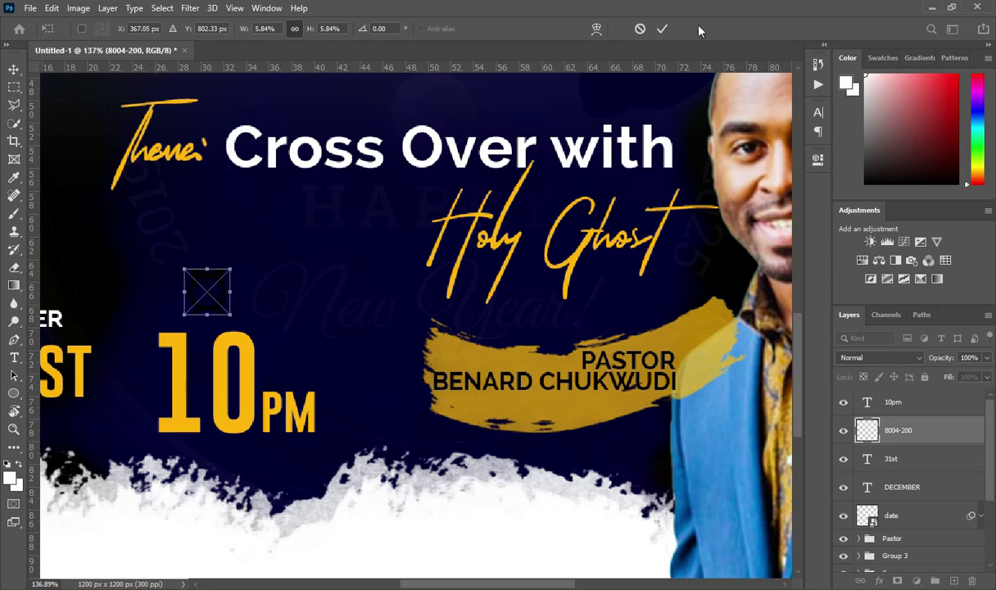
{"action": "left_click", "coordinate": [662, 29]}
- Turn the clock icon white by raising its lightness with a Hue/Saturation adjustment
{"action": "key", "text": "ctrl+u"}
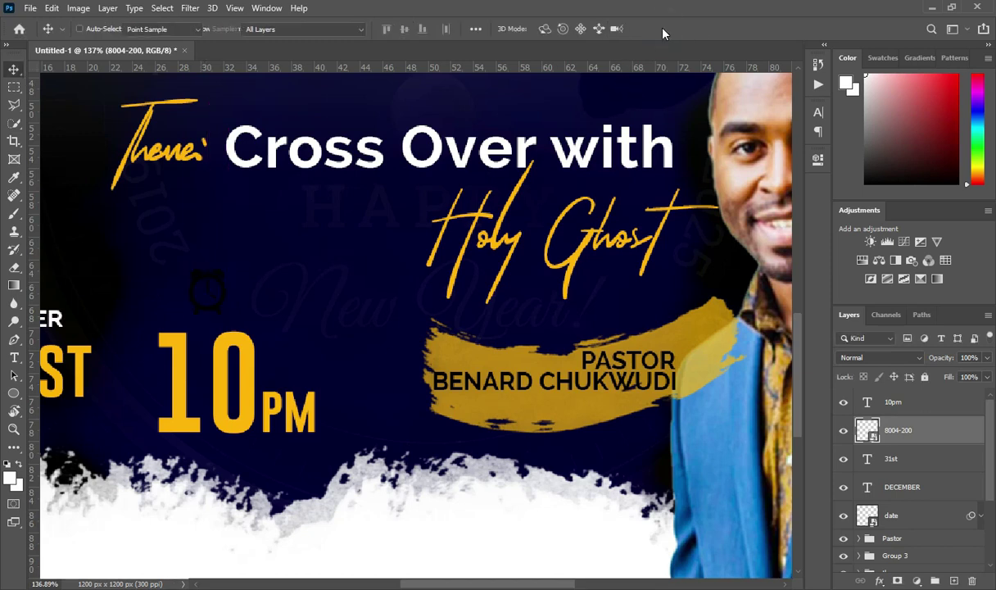
{"action": "left_click_drag", "start_coordinate": [459, 270], "coordinate": [532, 267]}
{"action": "left_click", "coordinate": [634, 130]}
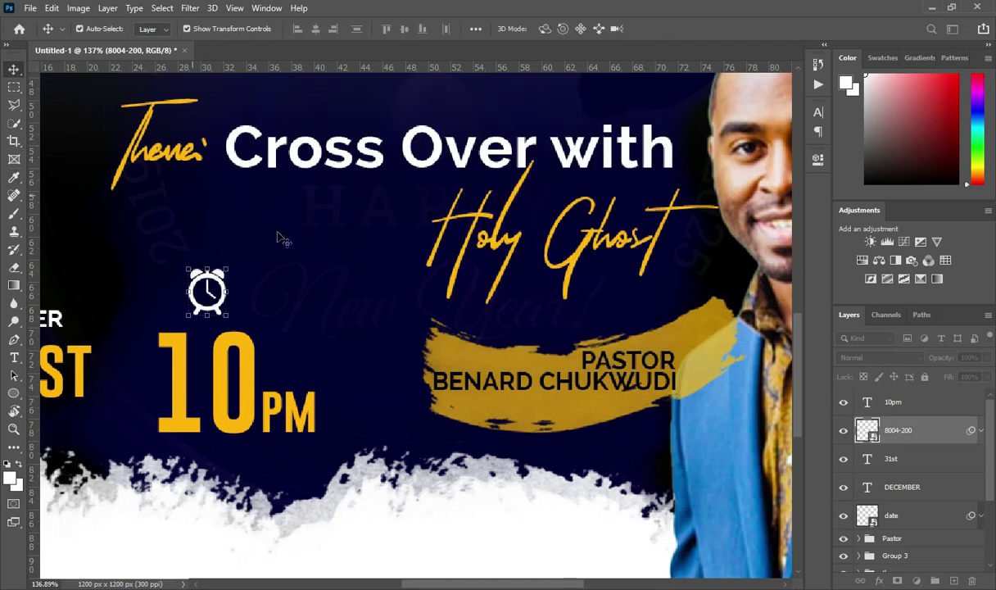
{"action": "scroll", "coordinate": [246, 225], "scroll_direction": "down", "scroll_amount": 5}
{"action": "scroll", "coordinate": [392, 275], "scroll_direction": "down", "scroll_amount": 2}
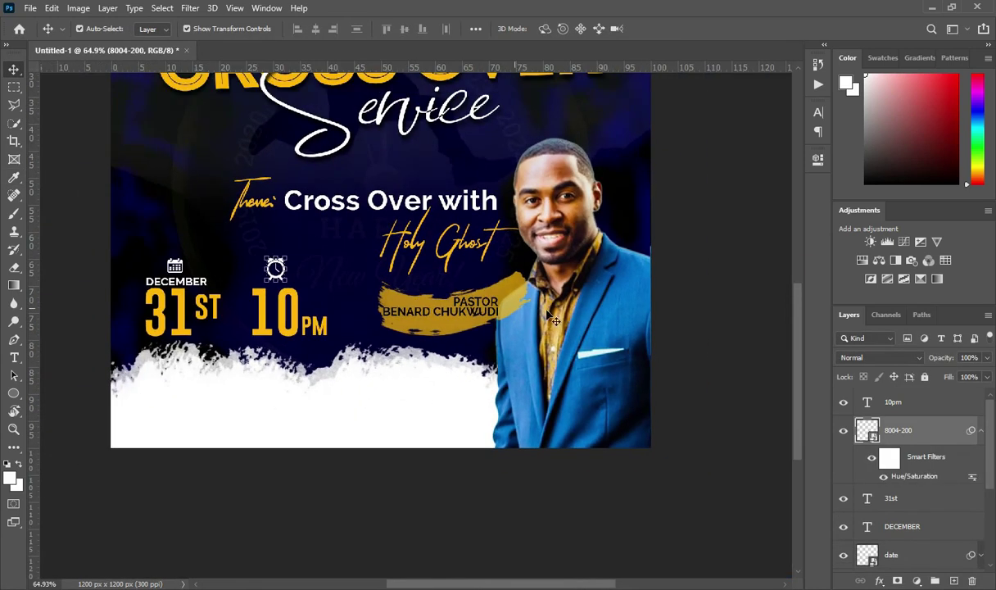
- Nudge the gold brush stroke behind the pastor's name slightly left and collapse the Pastor group
{"action": "left_click", "coordinate": [475, 298]}
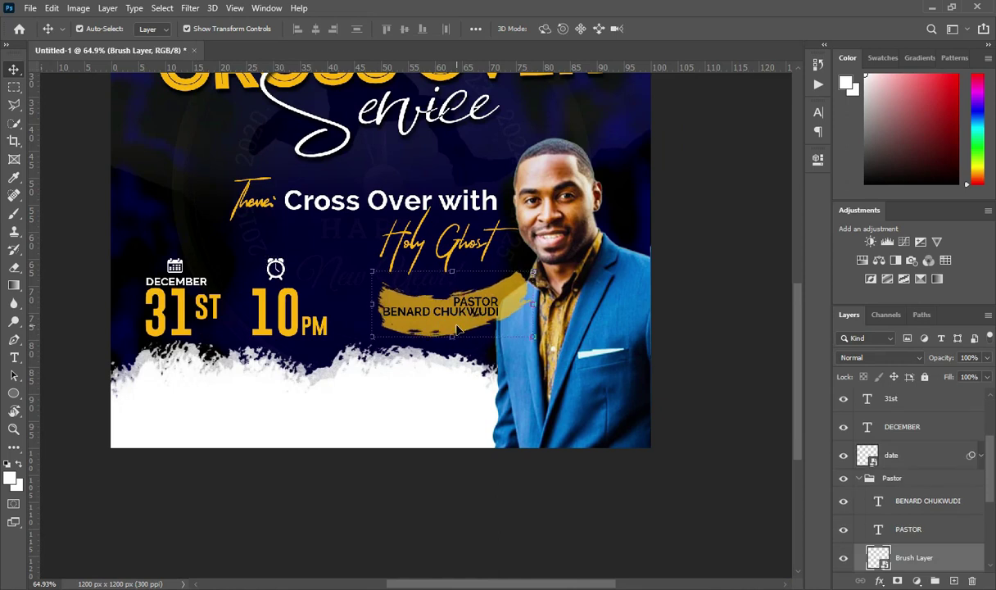
{"action": "left_click_drag", "start_coordinate": [381, 320], "coordinate": [376, 320]}
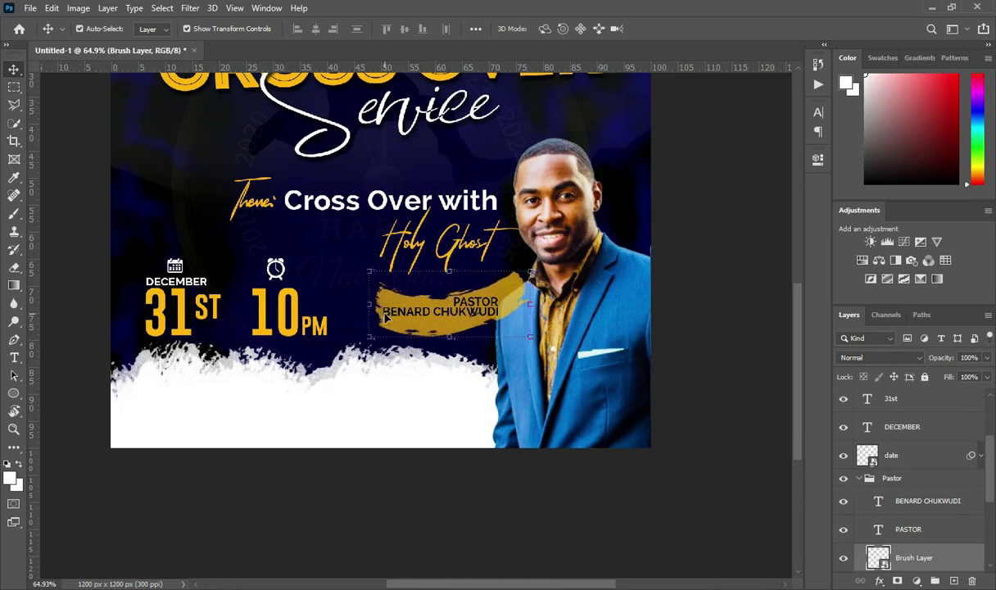
{"action": "scroll", "coordinate": [734, 290], "scroll_direction": "up", "scroll_amount": 10}
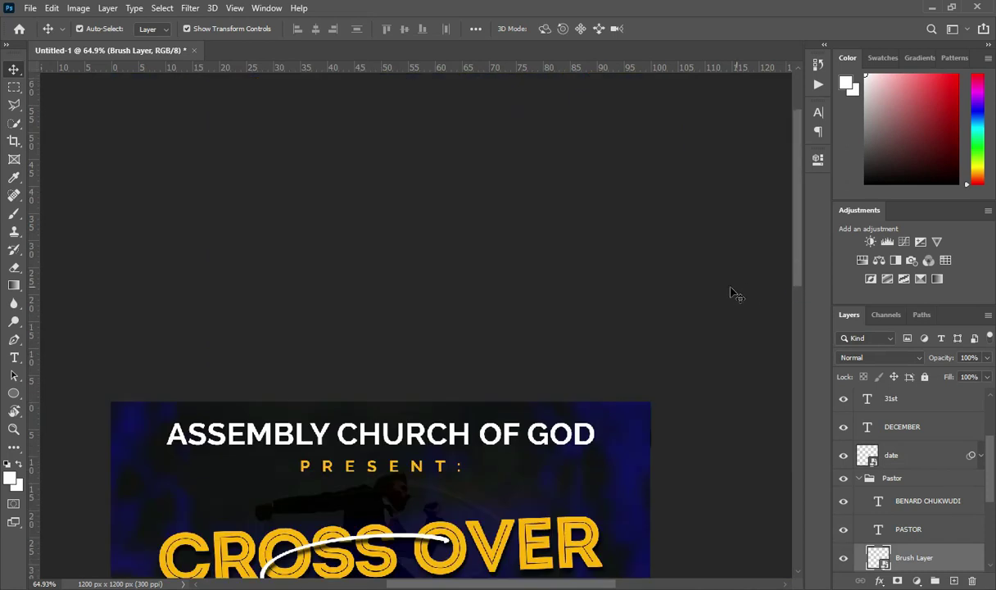
{"action": "scroll", "coordinate": [755, 361], "scroll_direction": "down", "scroll_amount": 5}
{"action": "key", "text": "ctrl+0"}
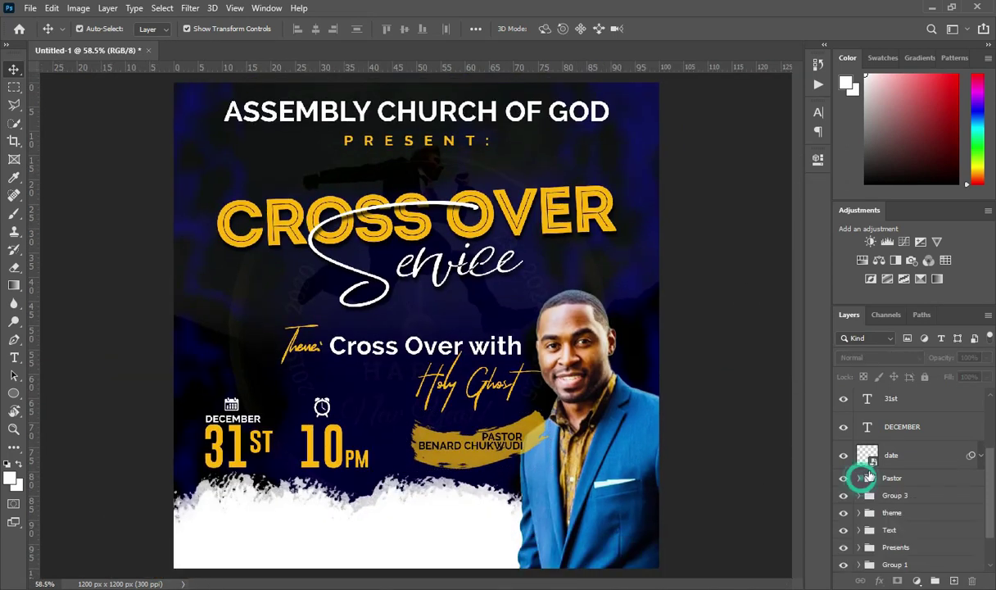
{"action": "left_click", "coordinate": [858, 474]}
- Group the 31st, DECEMBER and calendar icon layers and name the group DAte
{"action": "scroll", "coordinate": [889, 476], "scroll_direction": "down", "scroll_amount": 1}
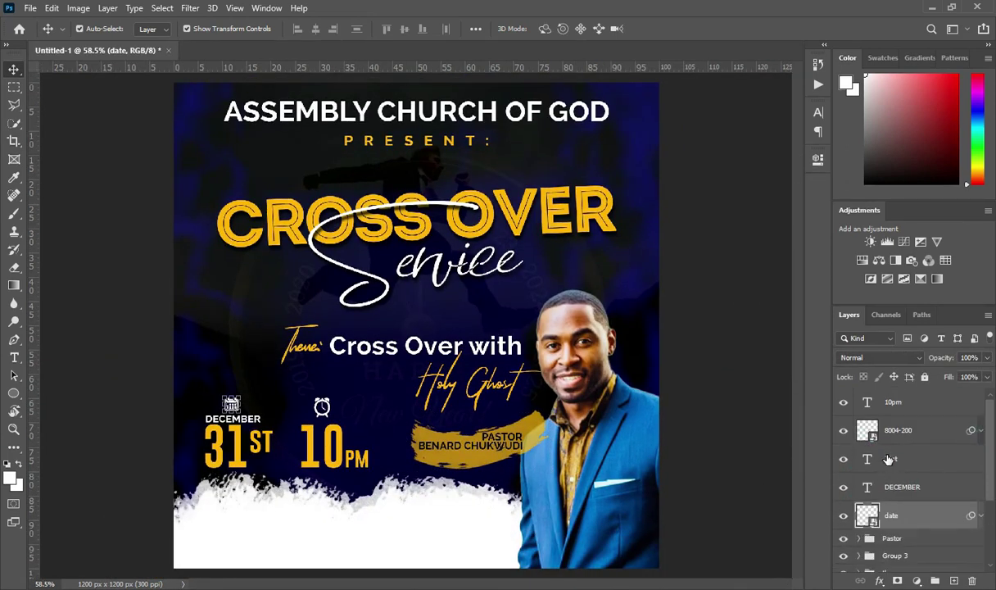
{"action": "left_click", "coordinate": [889, 458], "text": "shift"}
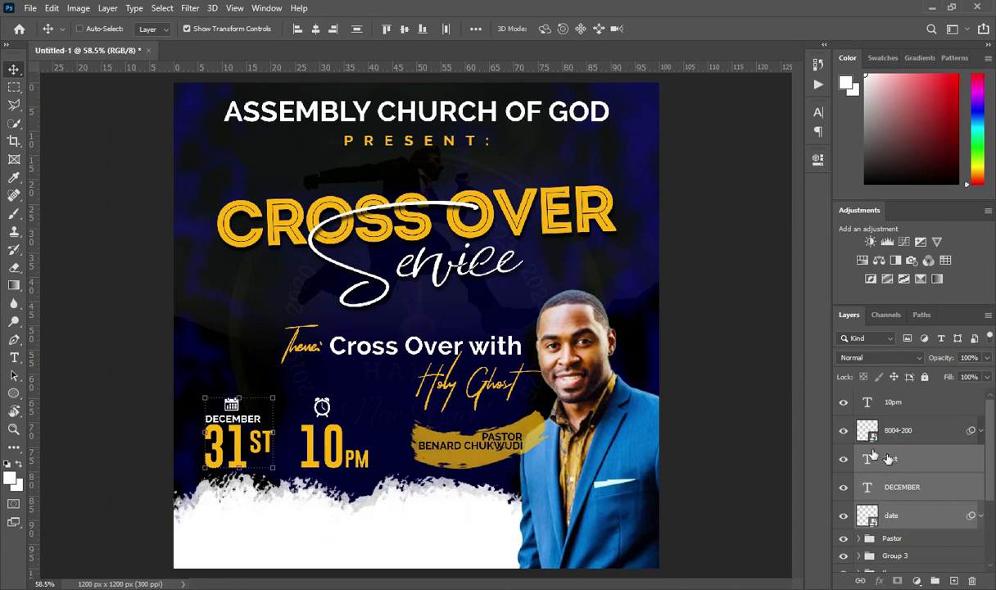
{"action": "key", "text": "ctrl+g"}
{"action": "double_click", "coordinate": [894, 453]}
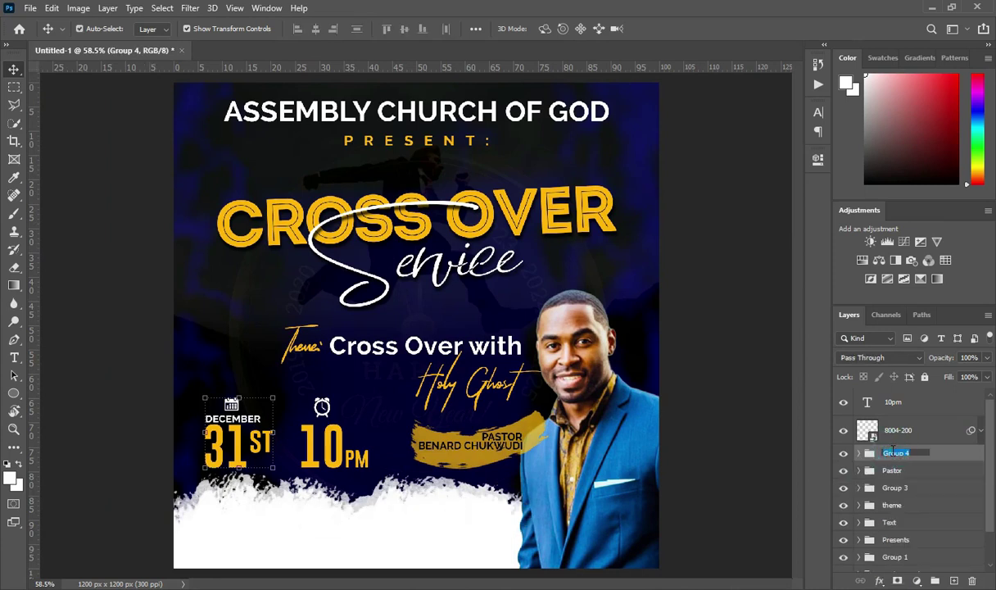
{"action": "key", "text": "Return"}
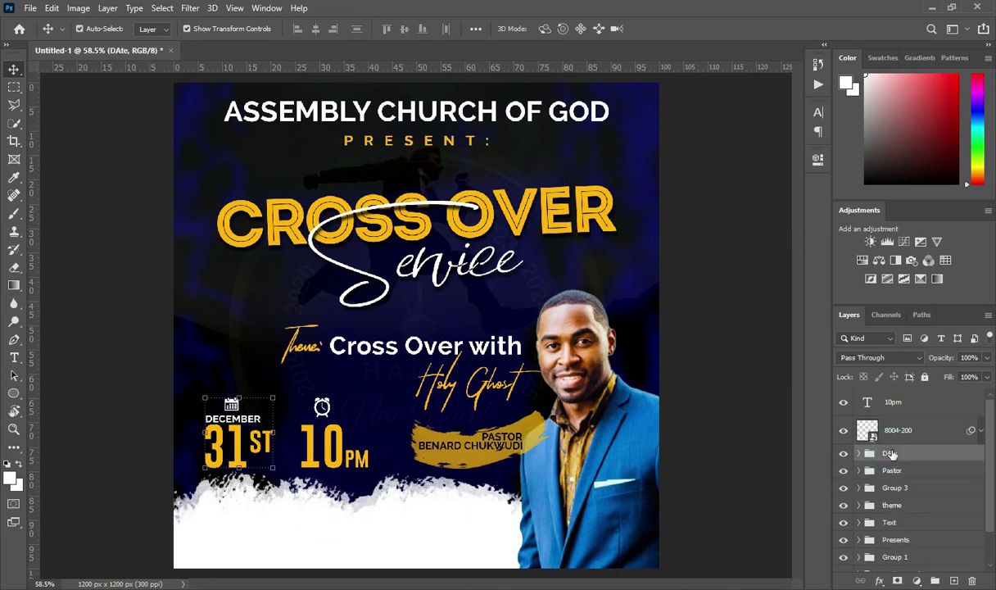
- Group the clock icon and 10pm text layers and name the group time
{"action": "left_click", "coordinate": [898, 434]}
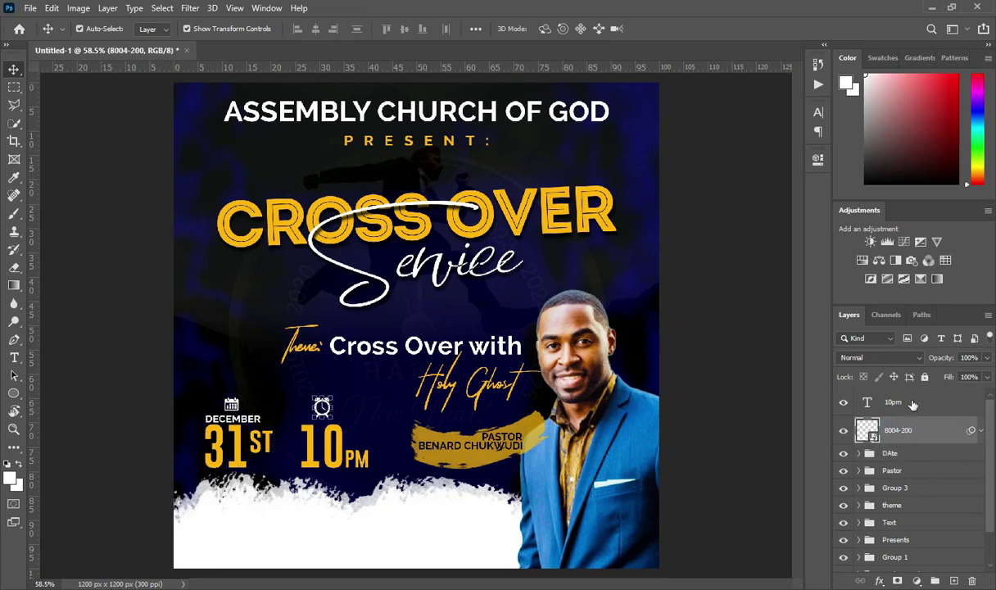
{"action": "left_click", "coordinate": [913, 403], "text": "shift"}
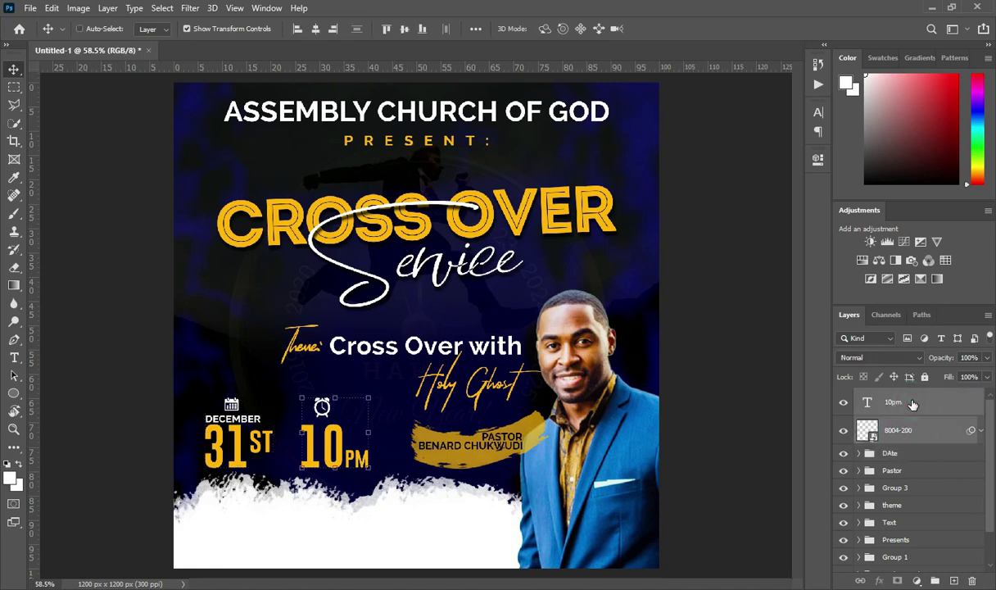
{"action": "key", "text": "ctrl+g"}
{"action": "double_click", "coordinate": [894, 396]}
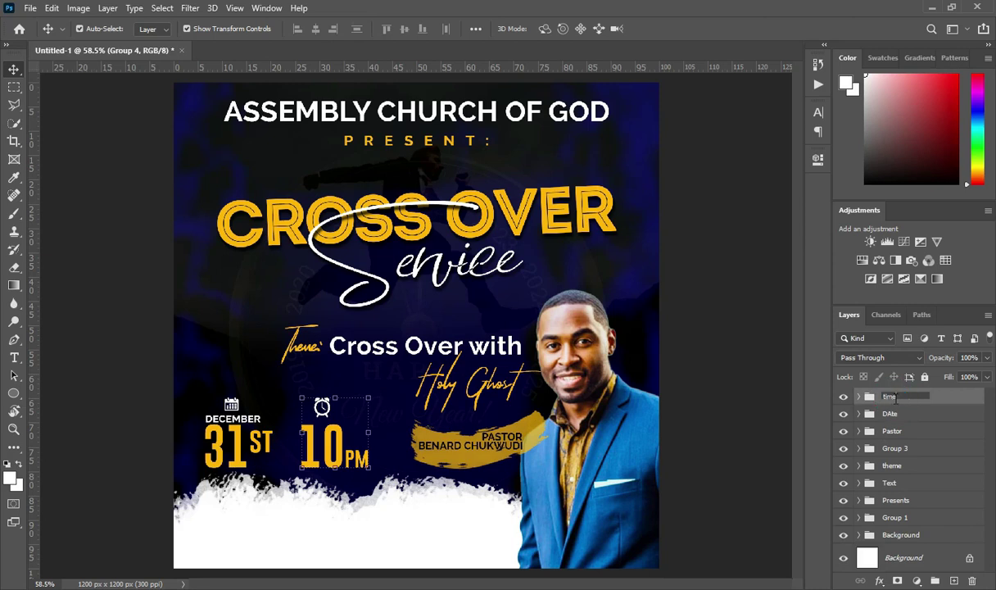
{"action": "type", "text": "time"}
{"action": "key", "text": "Return"}
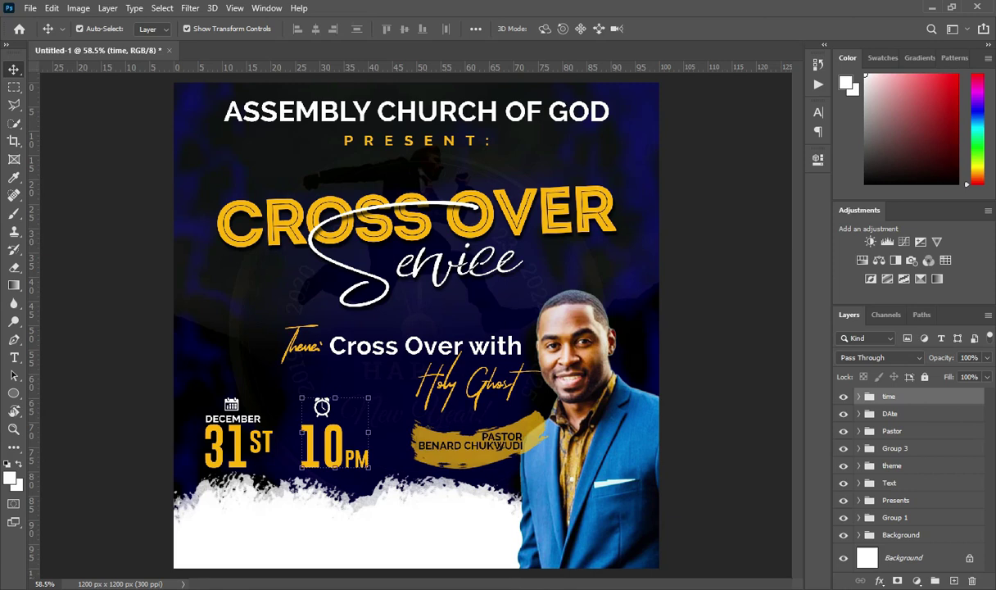
- Place the download-removebg-preview location pin from the Cross Over folder, shrink it to a small icon and position it on the white area below 31st
{"action": "key", "text": "alt+Tab"}
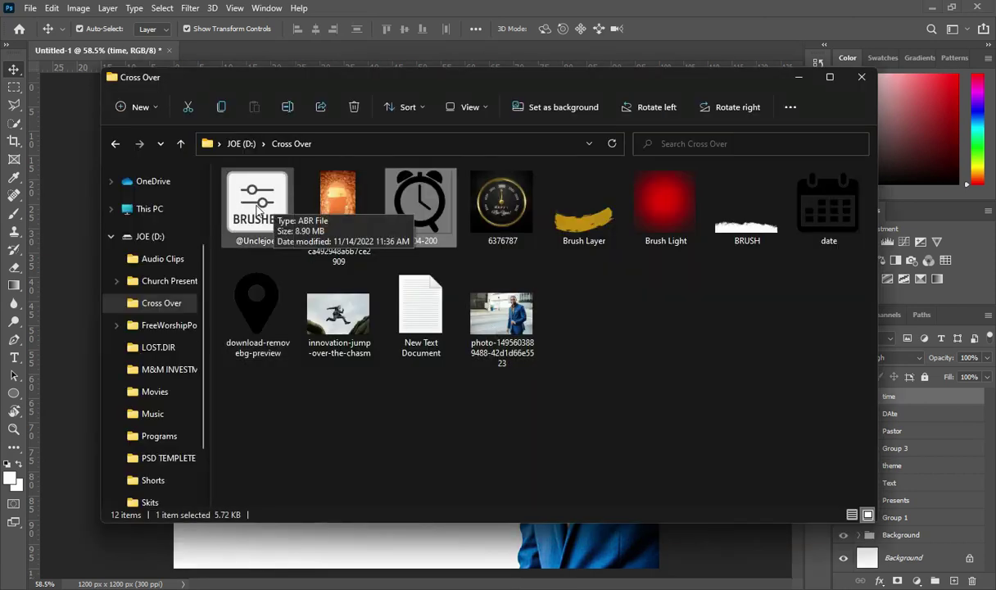
{"action": "left_click", "coordinate": [799, 76]}
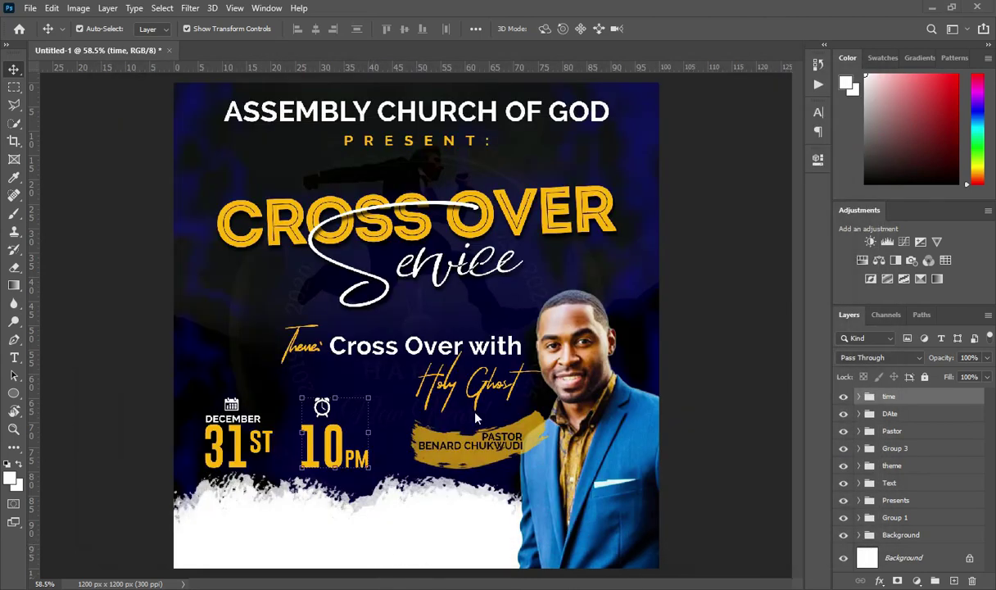
{"action": "key", "text": "alt+Tab"}
{"action": "left_click_drag", "start_coordinate": [220, 382], "coordinate": [72, 438]}
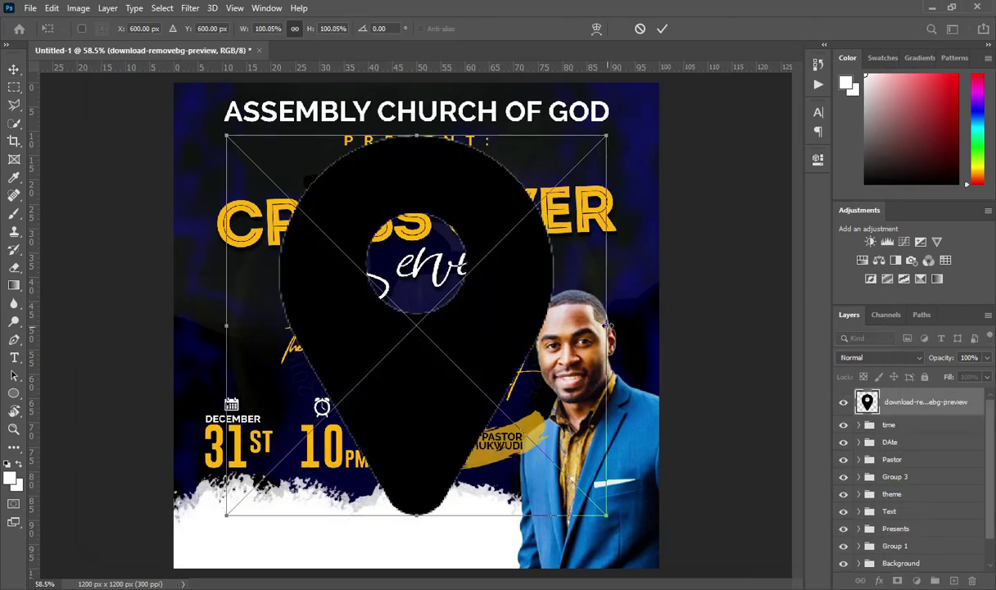
{"action": "left_click_drag", "start_coordinate": [235, 374], "coordinate": [242, 349]}
{"action": "key", "text": "ctrl+plus"}
{"action": "key", "text": "ctrl+plus"}
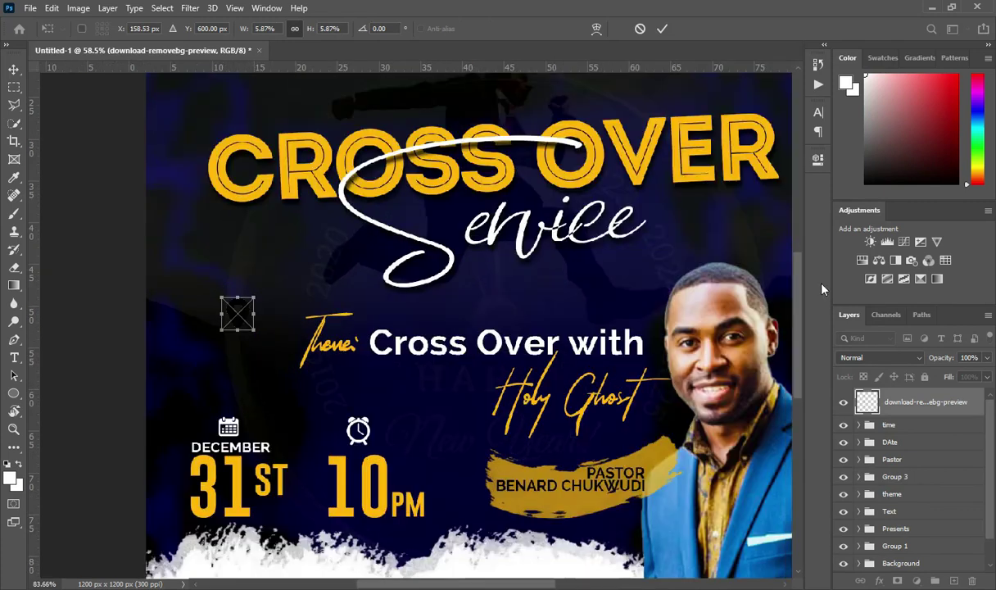
{"action": "scroll", "coordinate": [754, 329], "scroll_direction": "down", "scroll_amount": 5}
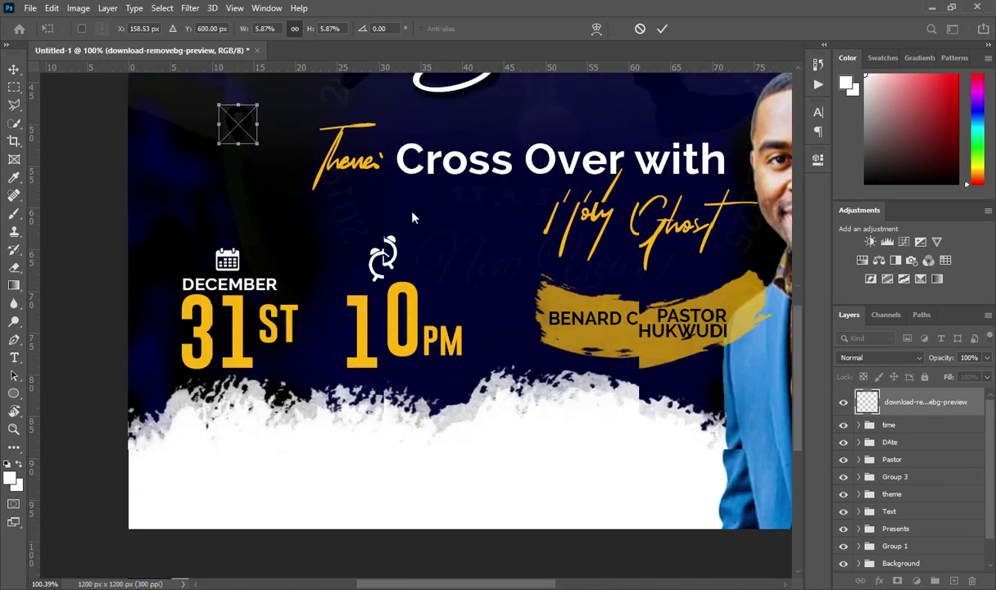
{"action": "mouse_move", "coordinate": [222, 482]}
{"action": "left_mouse_down"}
{"action": "mouse_move", "coordinate": [222, 472]}
{"action": "mouse_move", "coordinate": [205, 490]}
{"action": "mouse_move", "coordinate": [220, 486]}
{"action": "mouse_move", "coordinate": [204, 489]}
{"action": "left_mouse_up"}
{"action": "left_click", "coordinate": [660, 30]}
- Switch to the New Text Document notes in Notepad and copy the two venue address lines under ADDRESS
{"action": "key", "text": "alt+Tab"}
{"action": "scroll", "coordinate": [253, 396], "scroll_direction": "down", "scroll_amount": 4}
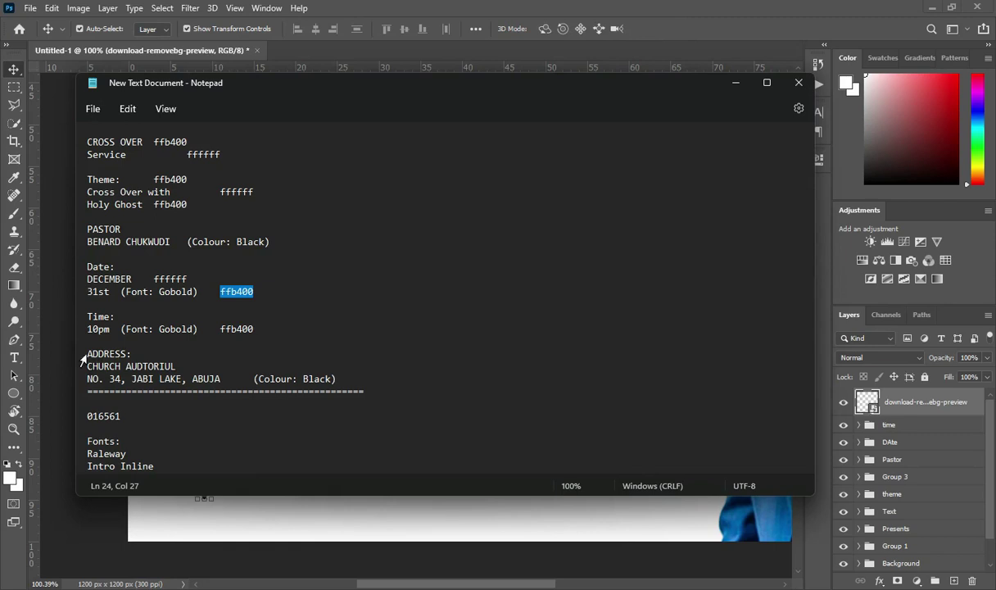
{"action": "left_click_drag", "start_coordinate": [89, 367], "coordinate": [220, 378]}
{"action": "key", "text": "ctrl+c"}
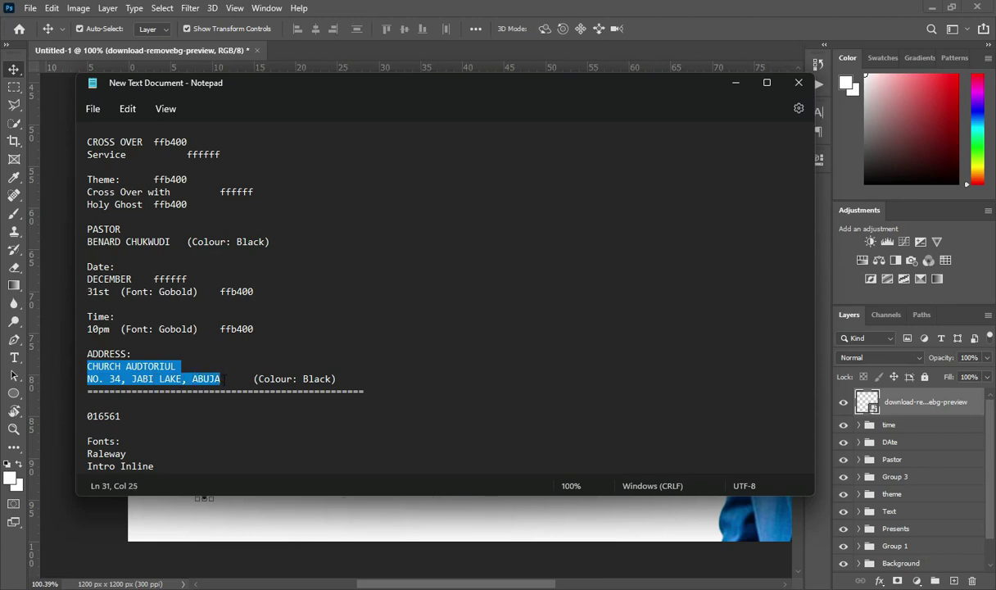
- Return to the flyer, paste the copied venue address as text beside the location pin, and set its colour to black (000000)
{"action": "left_click", "coordinate": [737, 83]}
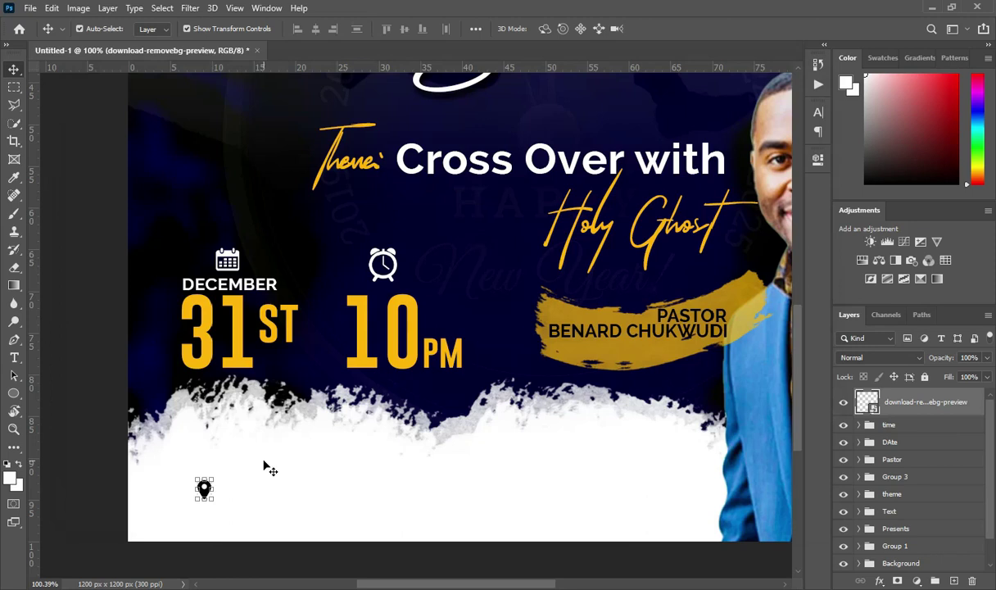
{"action": "key", "text": "t"}
{"action": "left_click", "coordinate": [265, 483]}
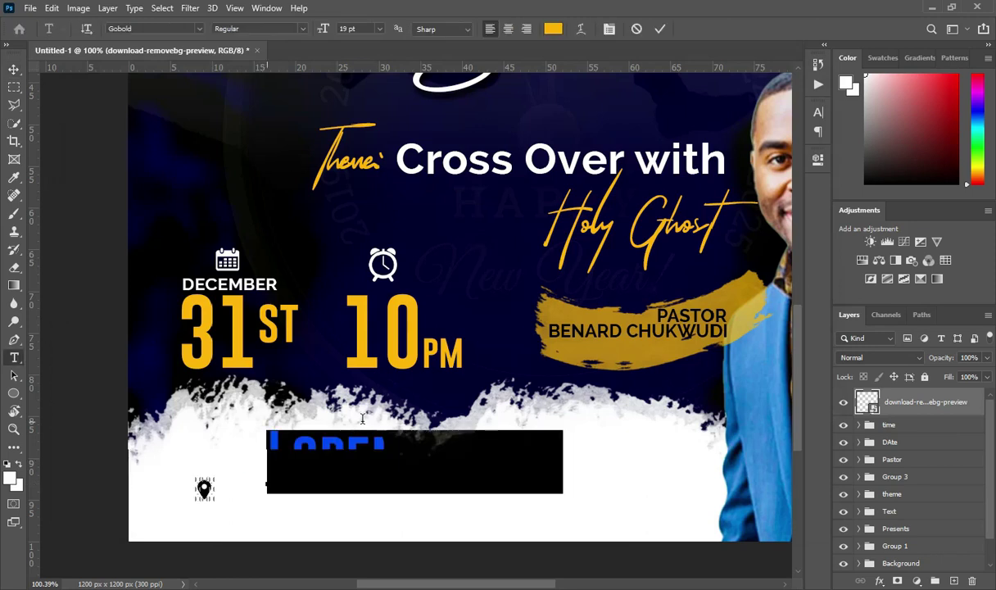
{"action": "key", "text": "ctrl+v"}
{"action": "left_click", "coordinate": [553, 29]}
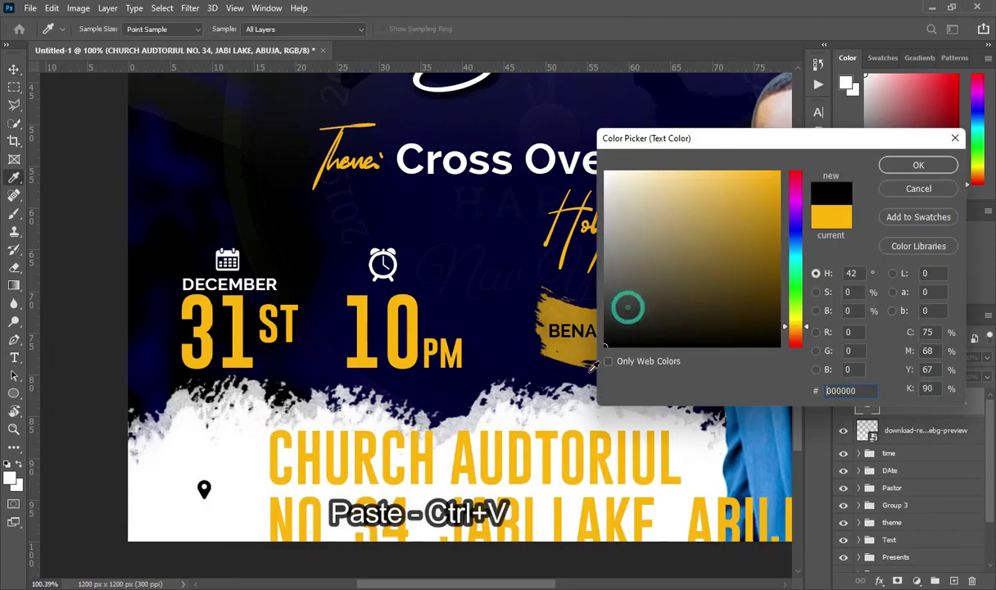
{"action": "left_click", "coordinate": [919, 165]}
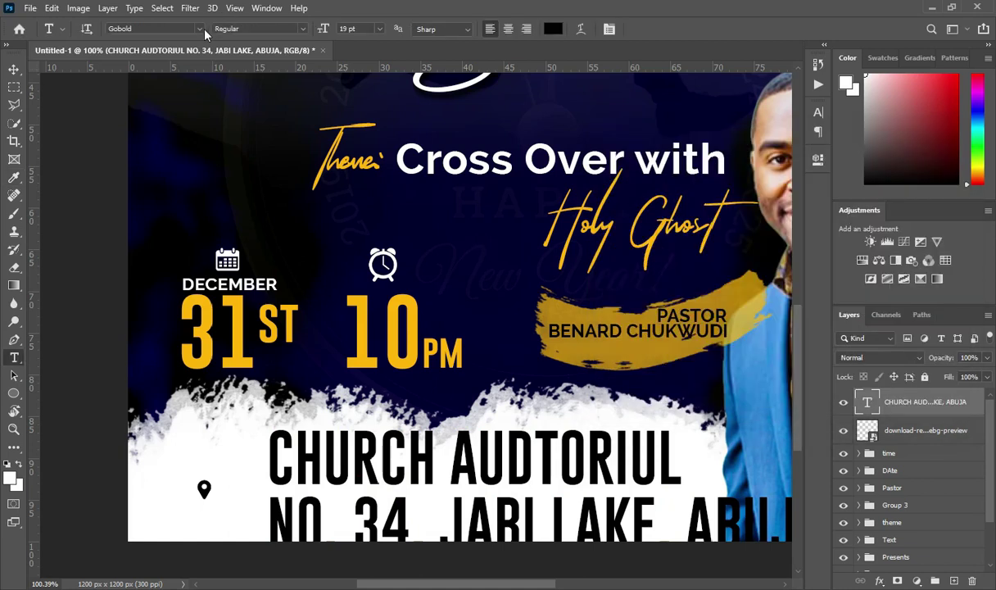
- Change the address text's font to Raleway with the Bold style
{"action": "left_click", "coordinate": [198, 29]}
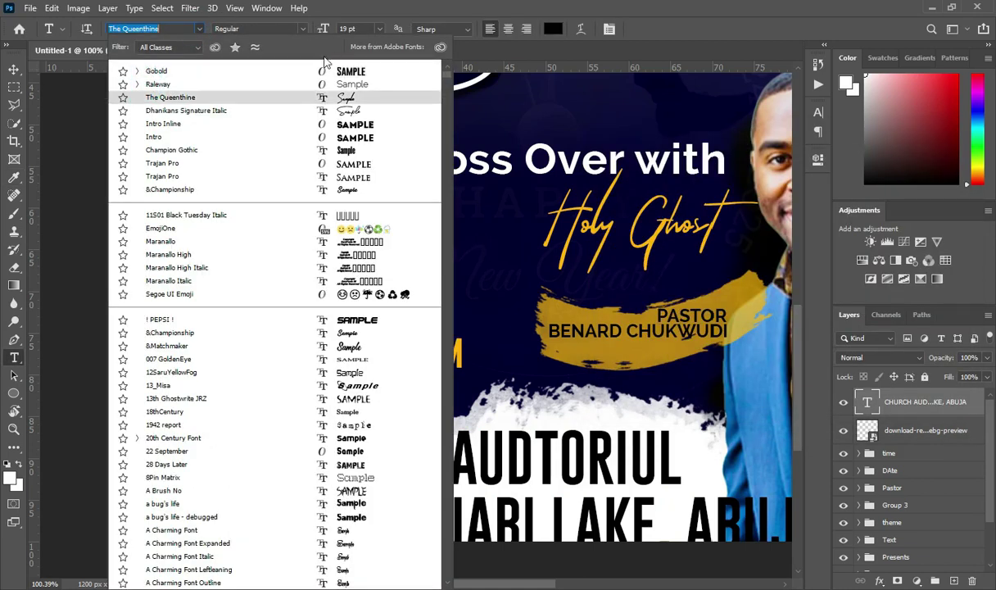
{"action": "left_click", "coordinate": [156, 85]}
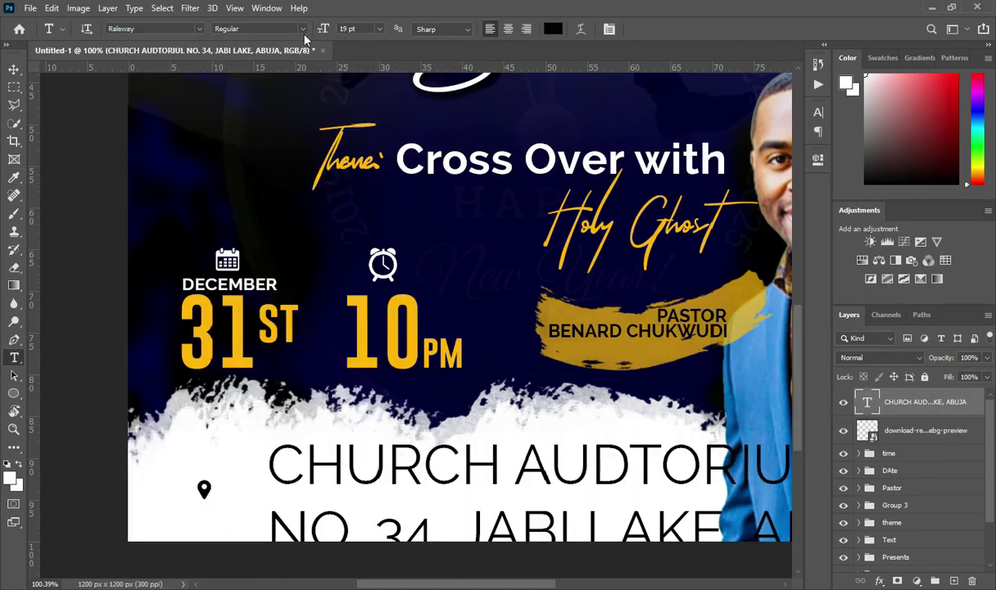
{"action": "left_click", "coordinate": [303, 29]}
{"action": "left_click", "coordinate": [260, 150]}
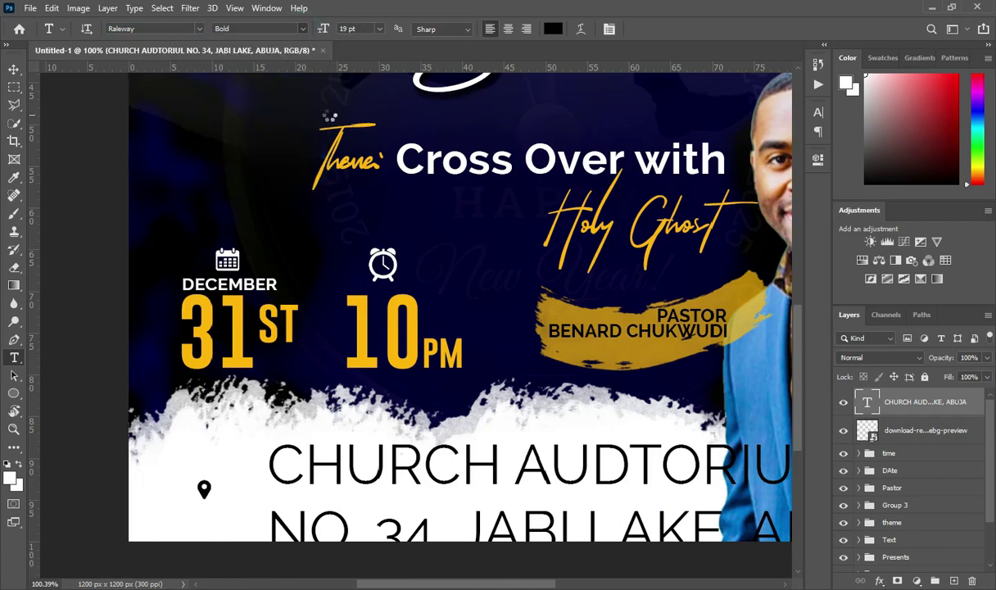
- Scale the address text down to about 41% and position it directly beside the location pin on the white area
{"action": "left_click", "coordinate": [15, 70]}
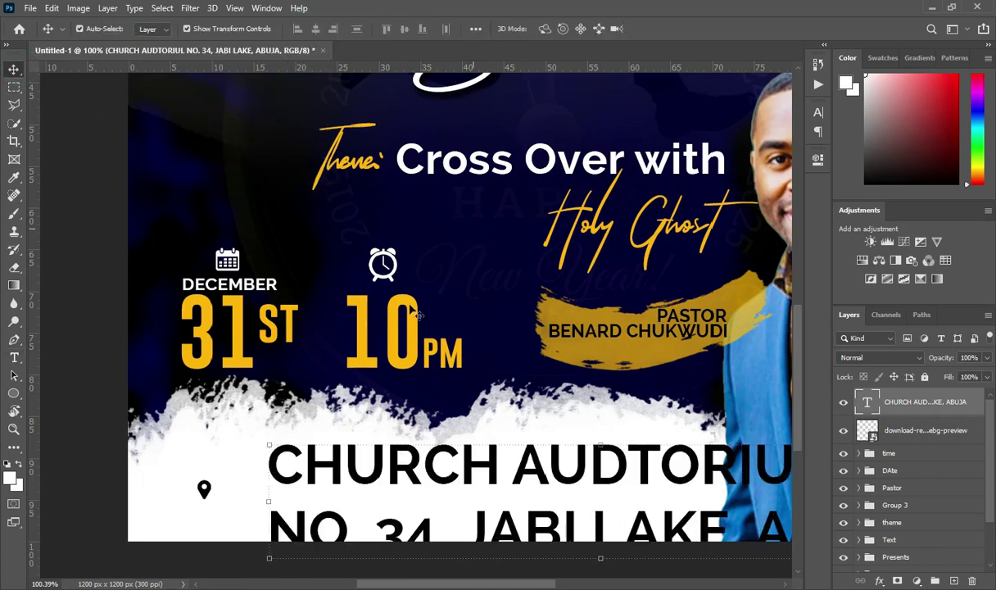
{"action": "scroll", "coordinate": [631, 504], "scroll_direction": "down", "scroll_amount": 1}
{"action": "left_click_drag", "start_coordinate": [586, 531], "coordinate": [445, 483]}
{"action": "left_click_drag", "start_coordinate": [575, 430], "coordinate": [404, 450]}
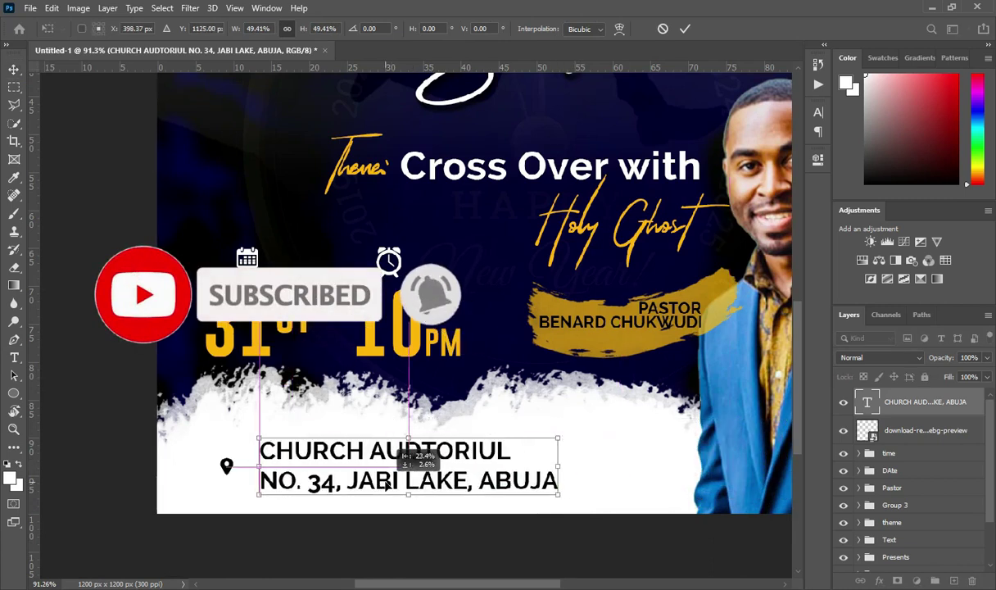
{"action": "left_click_drag", "start_coordinate": [557, 465], "coordinate": [506, 481]}
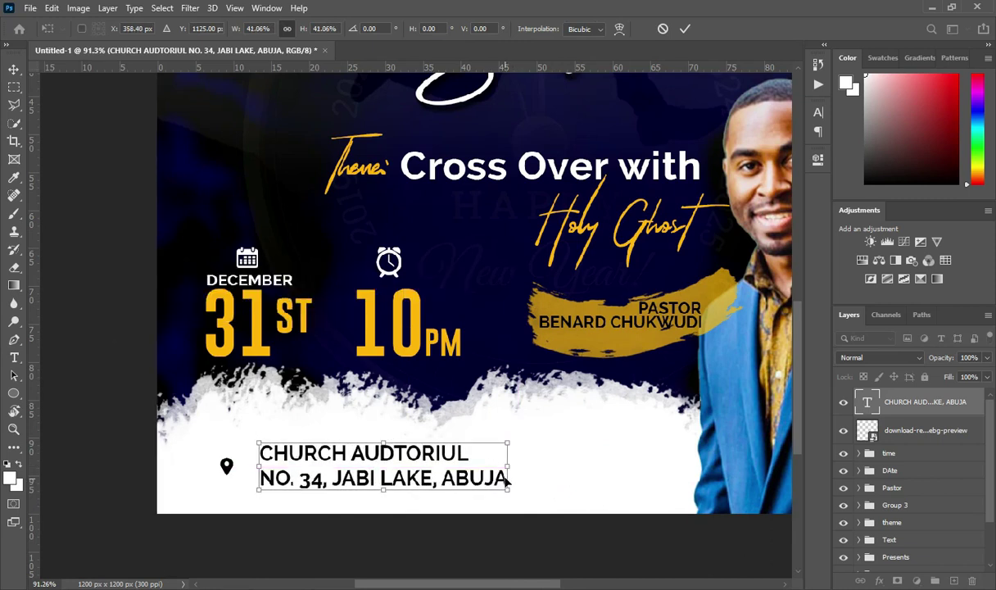
{"action": "left_click_drag", "start_coordinate": [434, 480], "coordinate": [421, 484]}
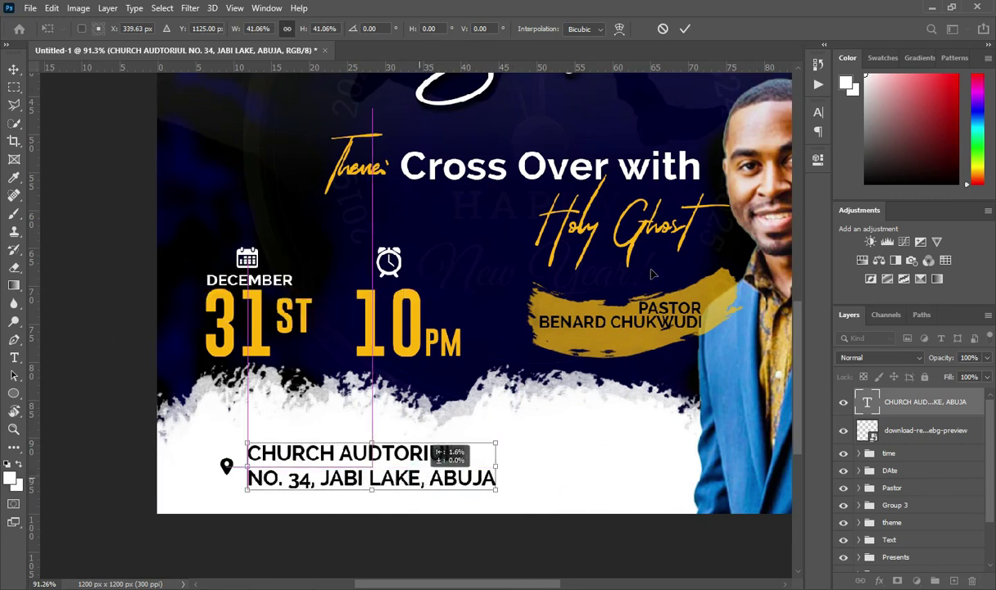
{"action": "left_click", "coordinate": [686, 30]}
- Set the address text's leading to 8 pt and scale the text down slightly to about 7.36 pt
{"action": "left_click", "coordinate": [818, 111]}
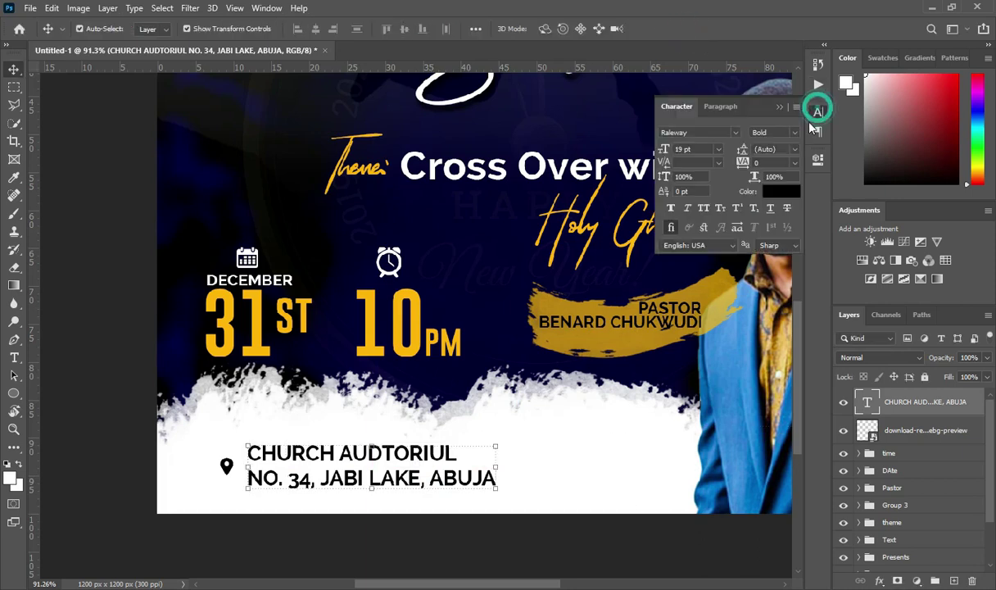
{"action": "mouse_move", "coordinate": [746, 150]}
{"action": "left_mouse_down"}
{"action": "mouse_move", "coordinate": [734, 150]}
{"action": "mouse_move", "coordinate": [742, 148]}
{"action": "left_mouse_up"}
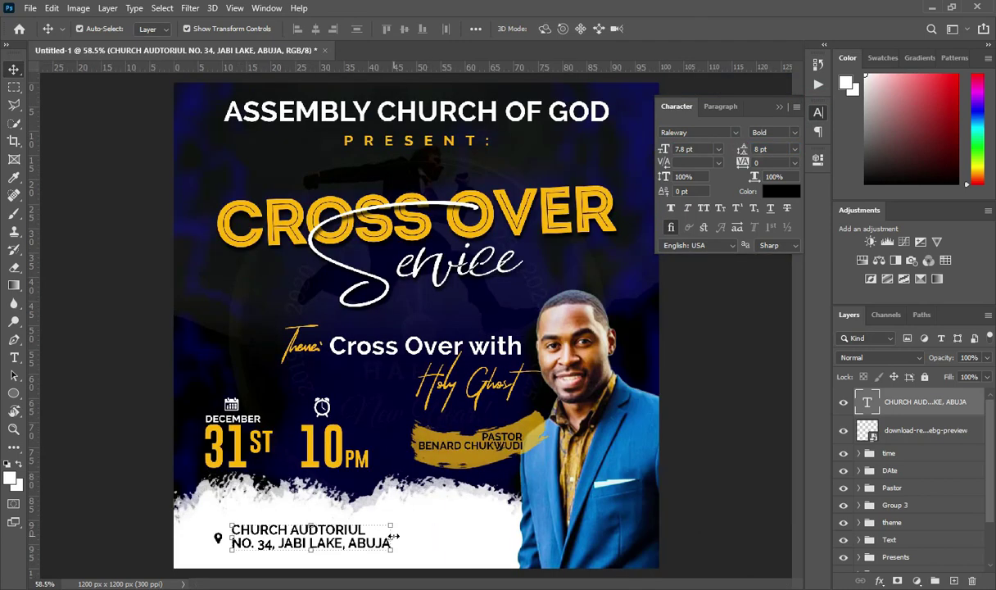
{"action": "left_click_drag", "start_coordinate": [391, 549], "coordinate": [382, 547]}
{"action": "left_click", "coordinate": [678, 29]}
- Enlarge the location pin slightly and shift the address text to leave a gap beside it
{"action": "scroll", "coordinate": [236, 520], "scroll_direction": "up", "scroll_amount": 5}
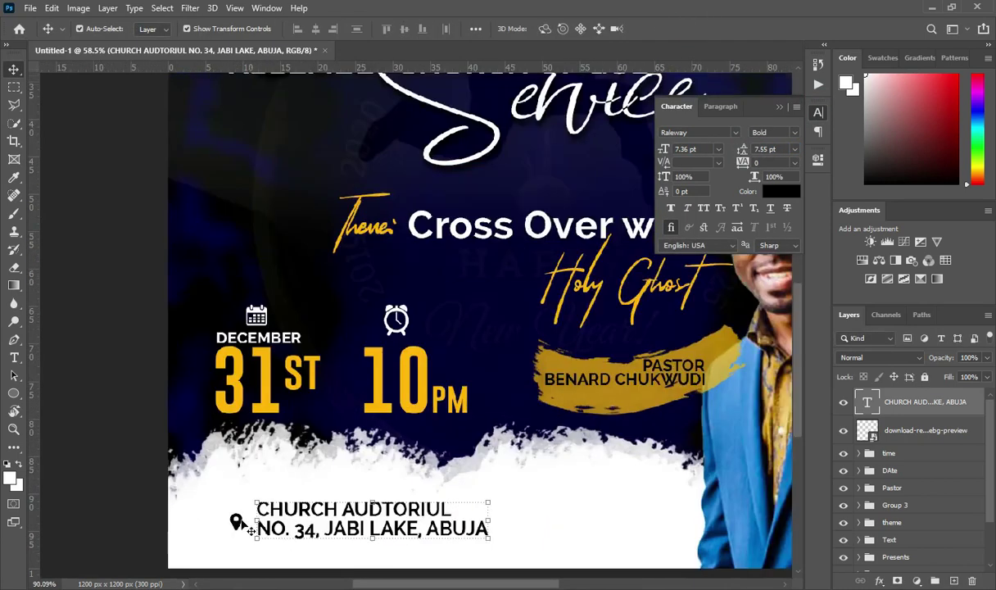
{"action": "left_click", "coordinate": [237, 516]}
{"action": "scroll", "coordinate": [237, 516], "scroll_direction": "up", "scroll_amount": 2}
{"action": "key", "text": "ctrl+t"}
{"action": "left_click_drag", "start_coordinate": [271, 516], "coordinate": [272, 515]}
{"action": "key", "text": "Return"}
{"action": "left_click", "coordinate": [360, 494]}
{"action": "scroll", "coordinate": [366, 496], "scroll_direction": "down", "scroll_amount": 7}
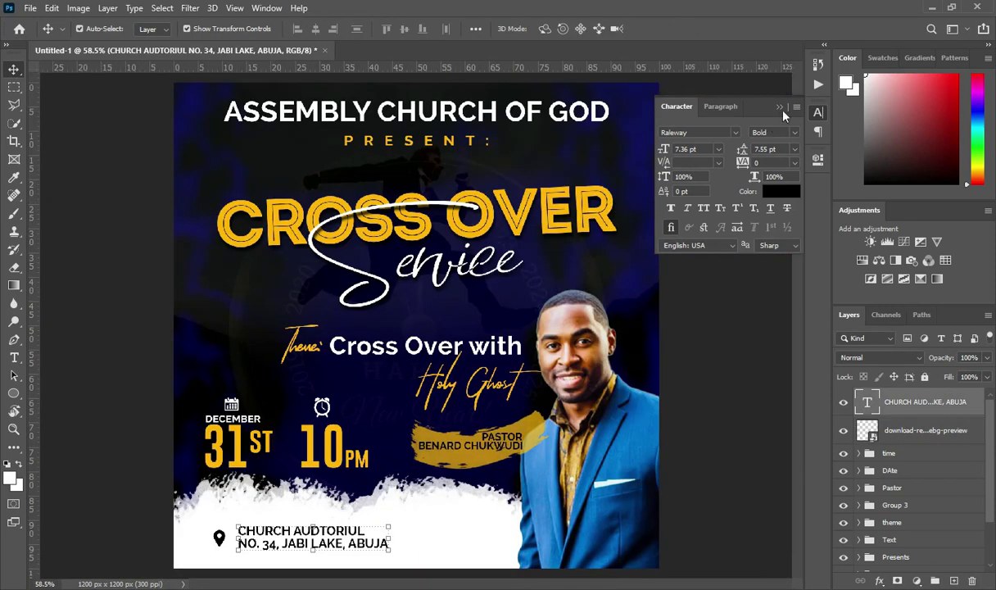
{"action": "left_click", "coordinate": [779, 107]}
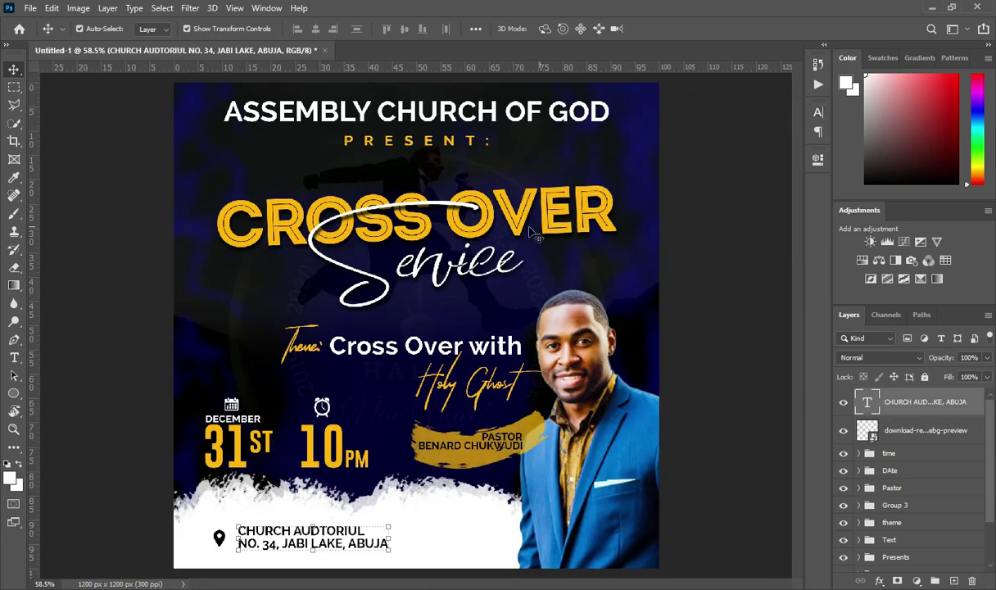
- Group the address text and location pin layers and name the group Address
{"action": "scroll", "coordinate": [399, 277], "scroll_direction": "down", "scroll_amount": 1}
{"action": "scroll", "coordinate": [399, 277], "scroll_direction": "up", "scroll_amount": 1}
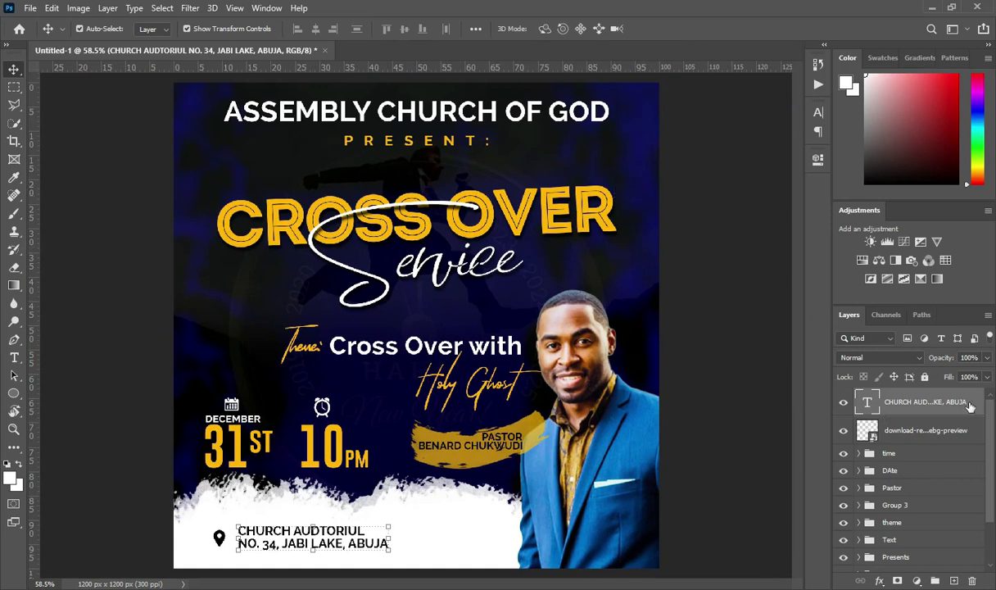
{"action": "left_click", "coordinate": [990, 463]}
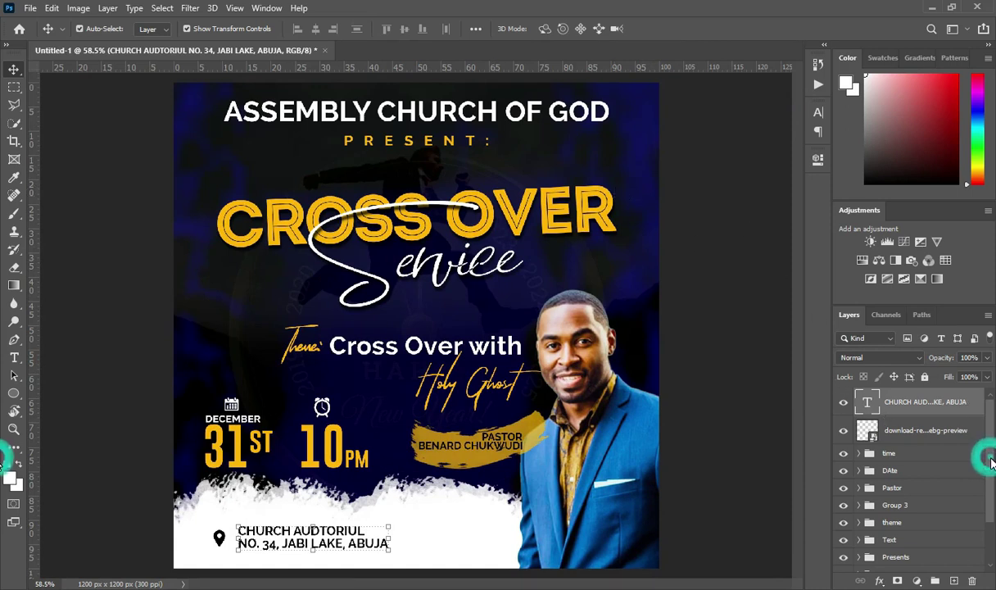
{"action": "left_click", "coordinate": [910, 427], "text": "ctrl"}
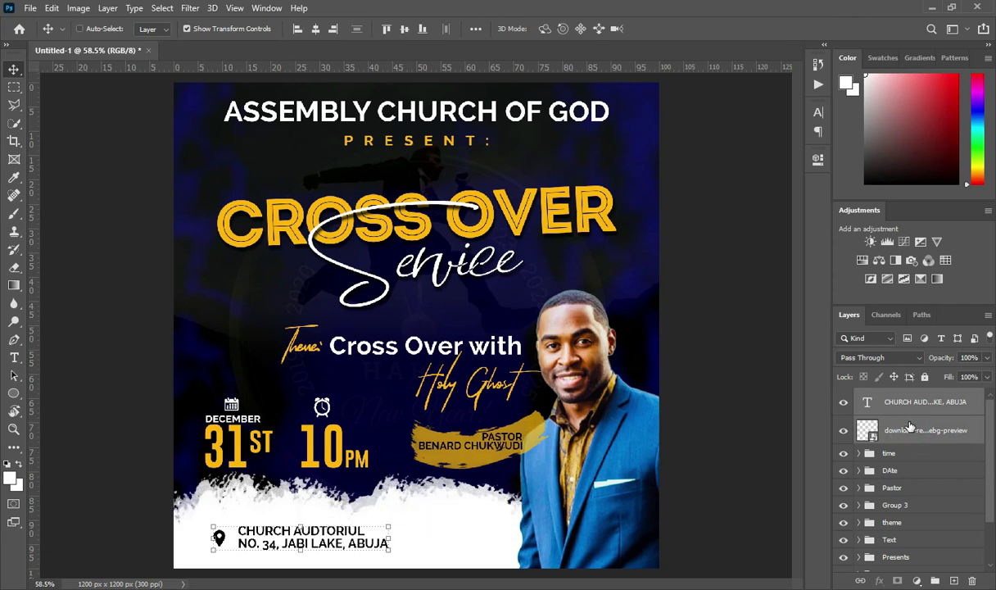
{"action": "key", "text": "ctrl+g"}
{"action": "double_click", "coordinate": [895, 395]}
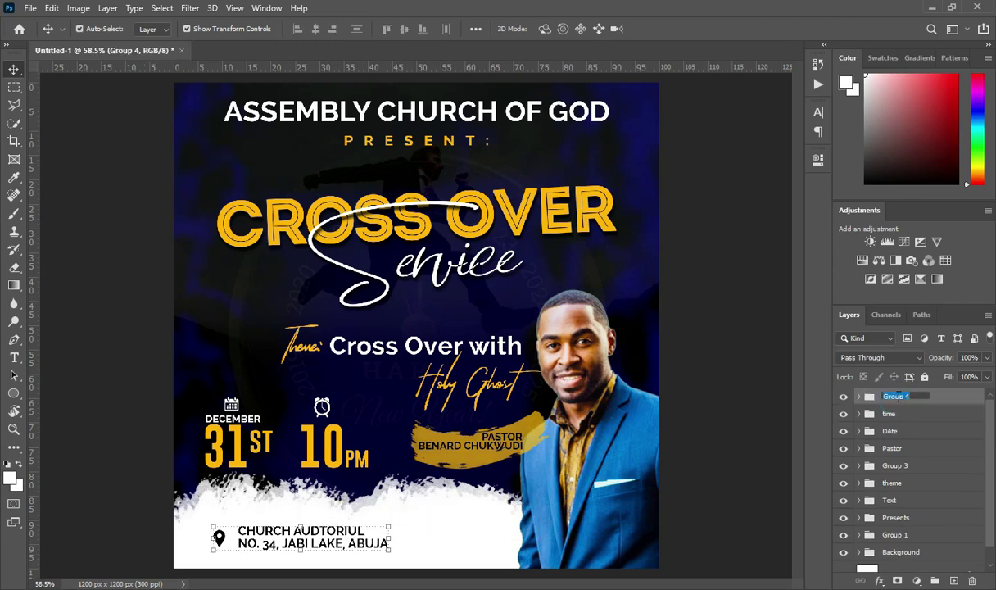
{"action": "type", "text": "Address"}
{"action": "key", "text": "Return"}
- Put all the layer groups from Address down to Background into one group named Cross over 01
{"action": "left_click", "coordinate": [909, 553], "text": "shift"}
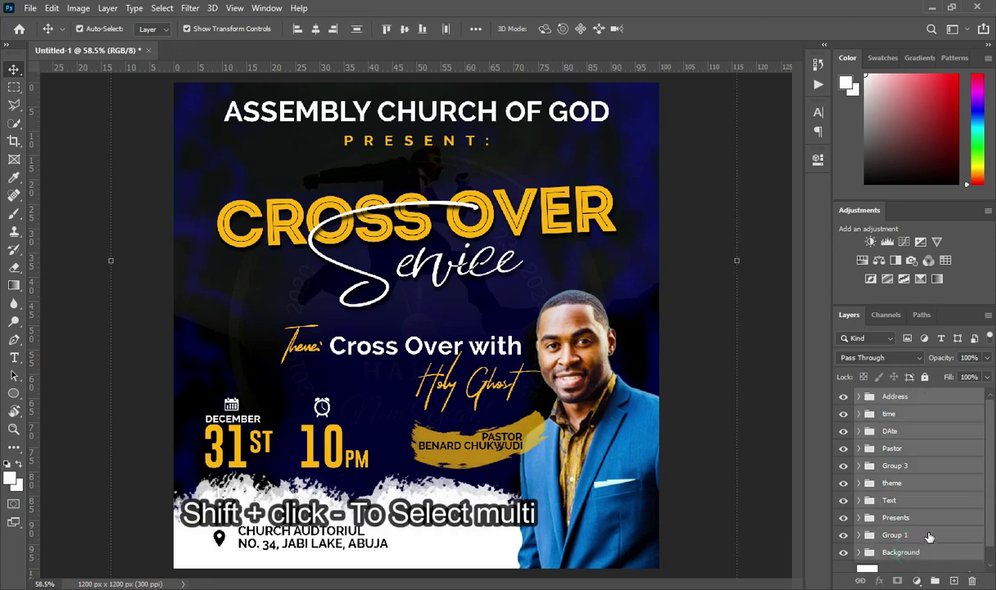
{"action": "key", "text": "ctrl"}
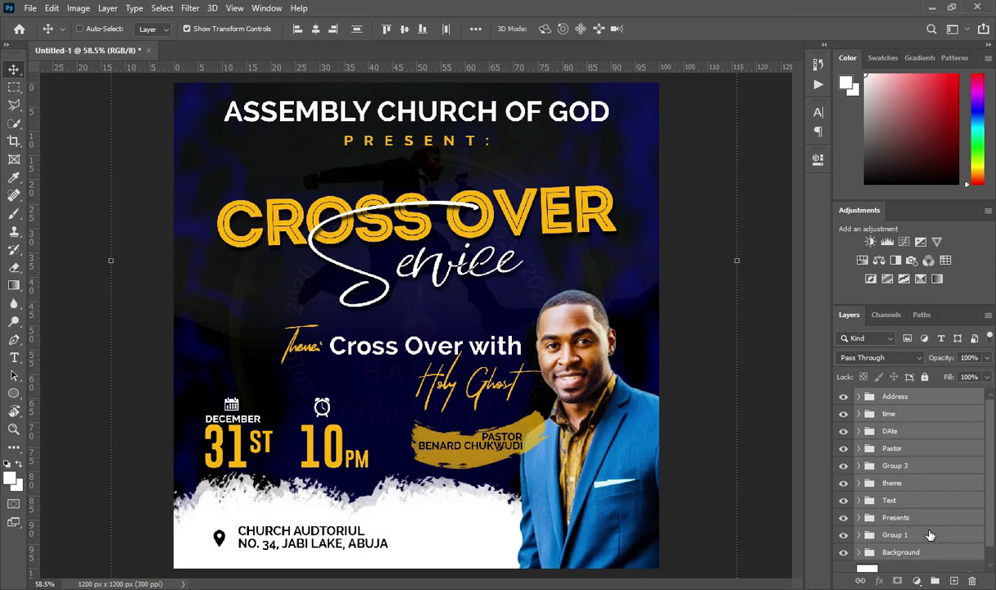
{"action": "key", "text": "ctrl+g"}
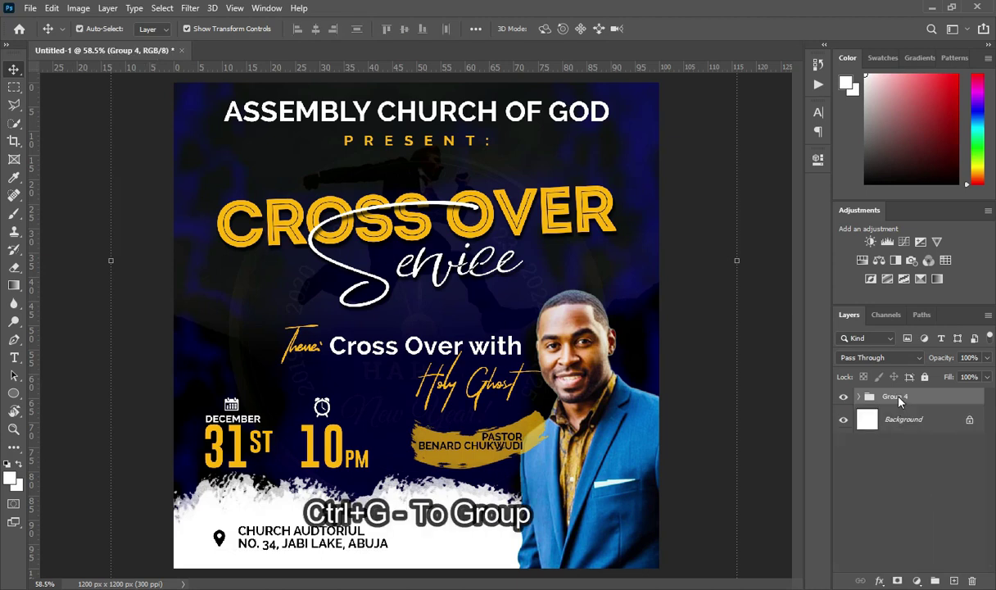
{"action": "double_click", "coordinate": [897, 396]}
{"action": "type", "text": "Fl"}
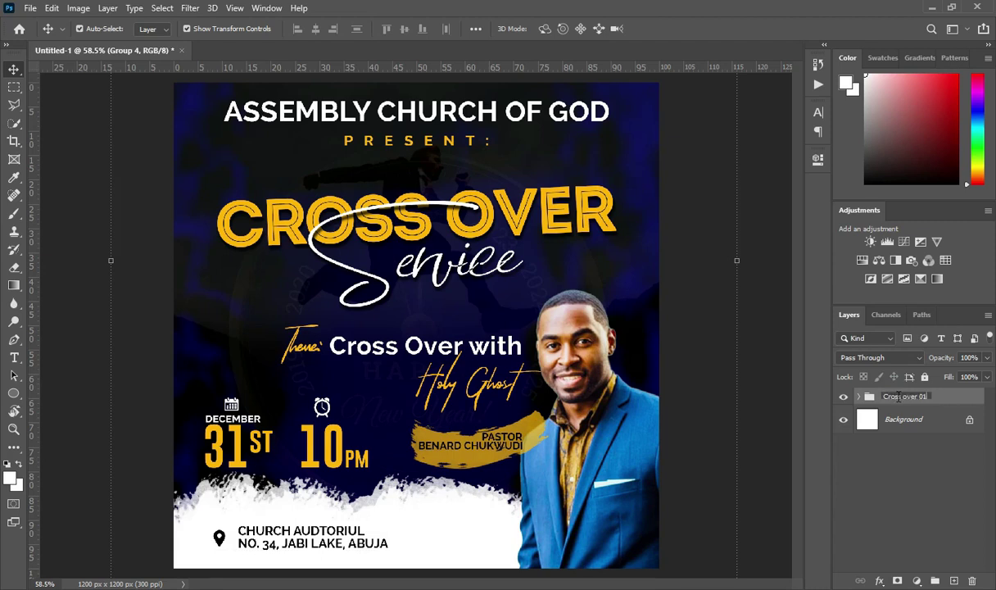
{"action": "key", "text": "Return"}
- Duplicate the Cross over 01 group and hide the original
{"action": "key", "text": "ctrl+j"}
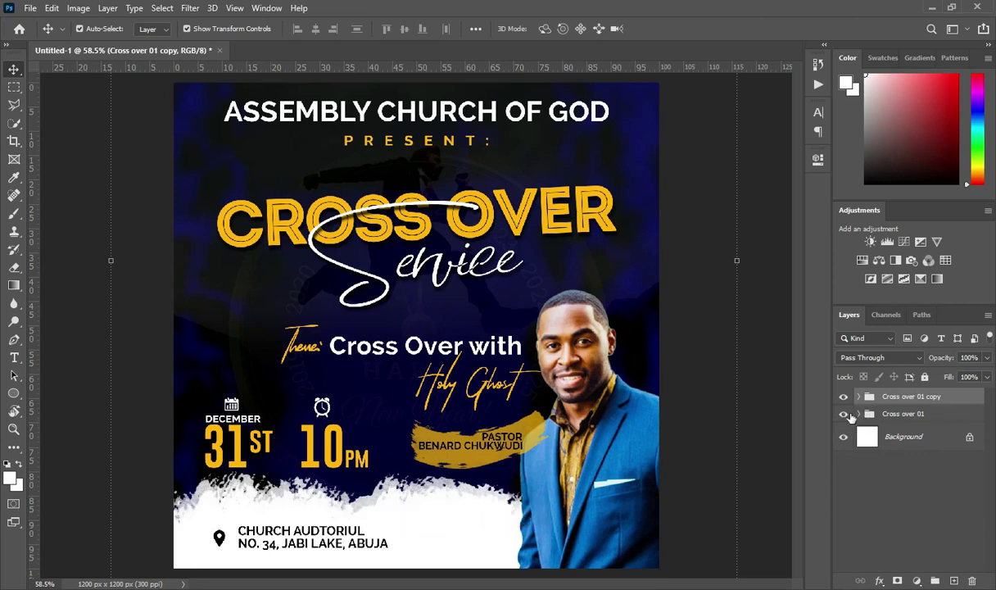
{"action": "left_click", "coordinate": [844, 414]}
- Select Color Fill 1 in the duplicate's Background group and copy the colour code 016561 from the Notepad notes
{"action": "left_click", "coordinate": [858, 396]}
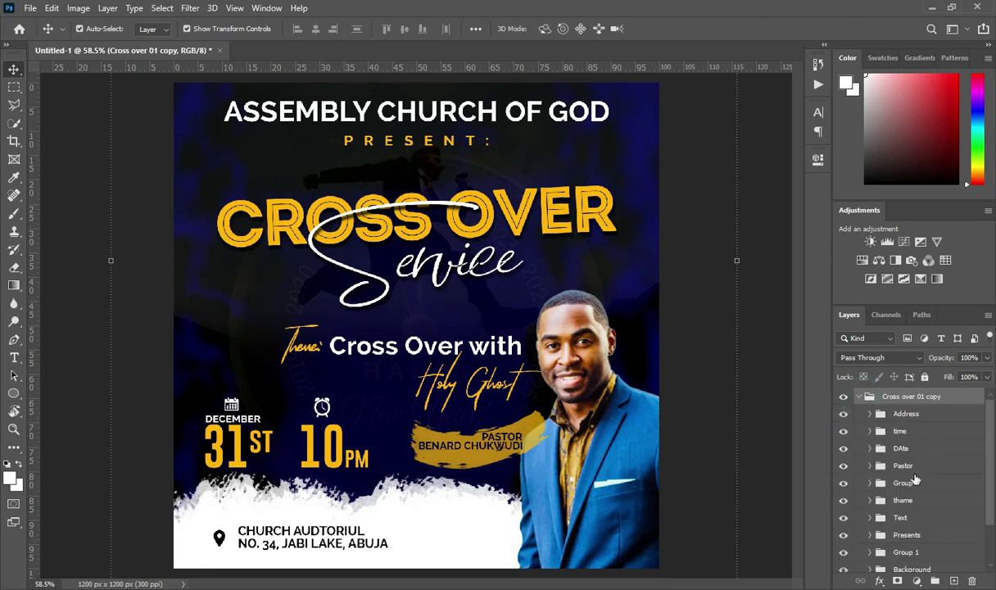
{"action": "scroll", "coordinate": [916, 471], "scroll_direction": "down", "scroll_amount": 1}
{"action": "left_click", "coordinate": [870, 517]}
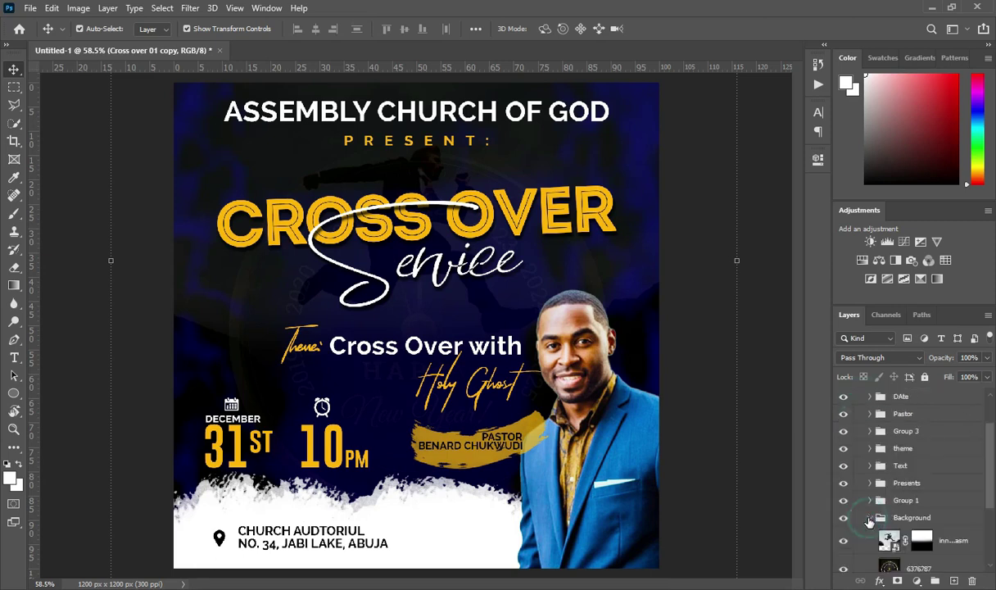
{"action": "scroll", "coordinate": [873, 468], "scroll_direction": "down", "scroll_amount": 3}
{"action": "left_click", "coordinate": [946, 512]}
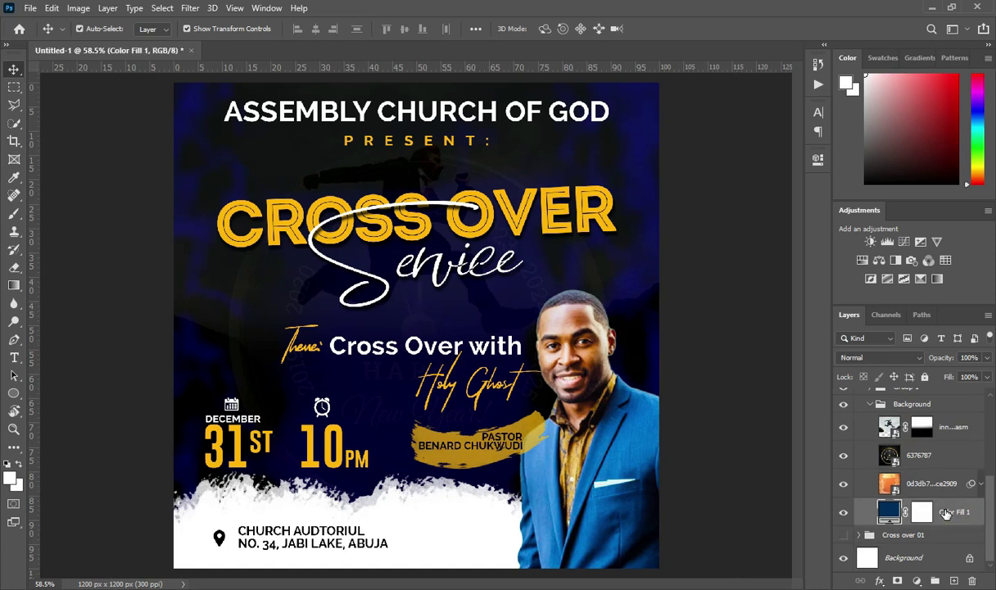
{"action": "key", "text": "alt+Tab"}
{"action": "scroll", "coordinate": [246, 328], "scroll_direction": "down", "scroll_amount": 9}
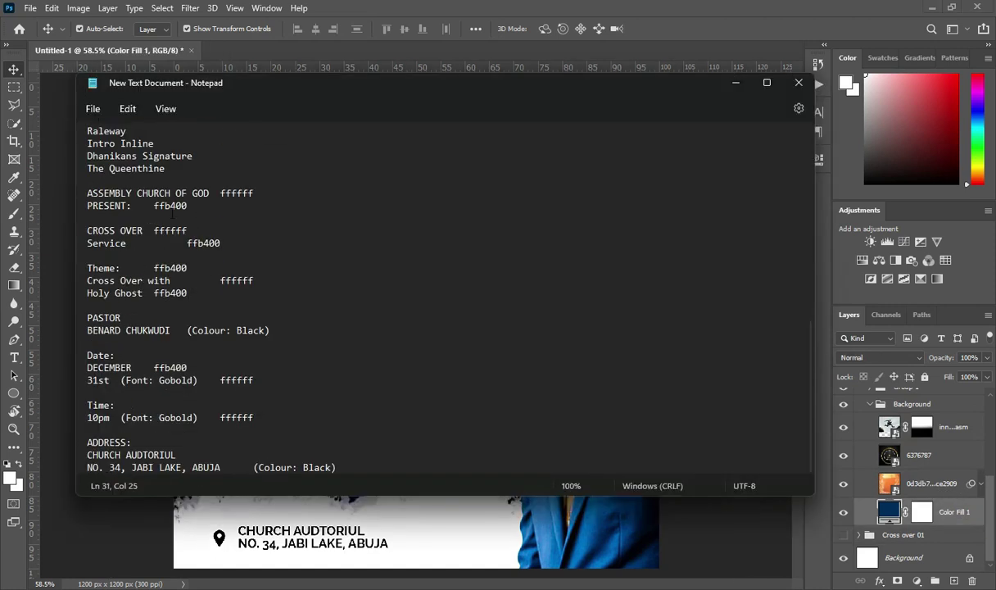
{"action": "scroll", "coordinate": [119, 168], "scroll_direction": "down", "scroll_amount": 9}
{"action": "double_click", "coordinate": [119, 168]}
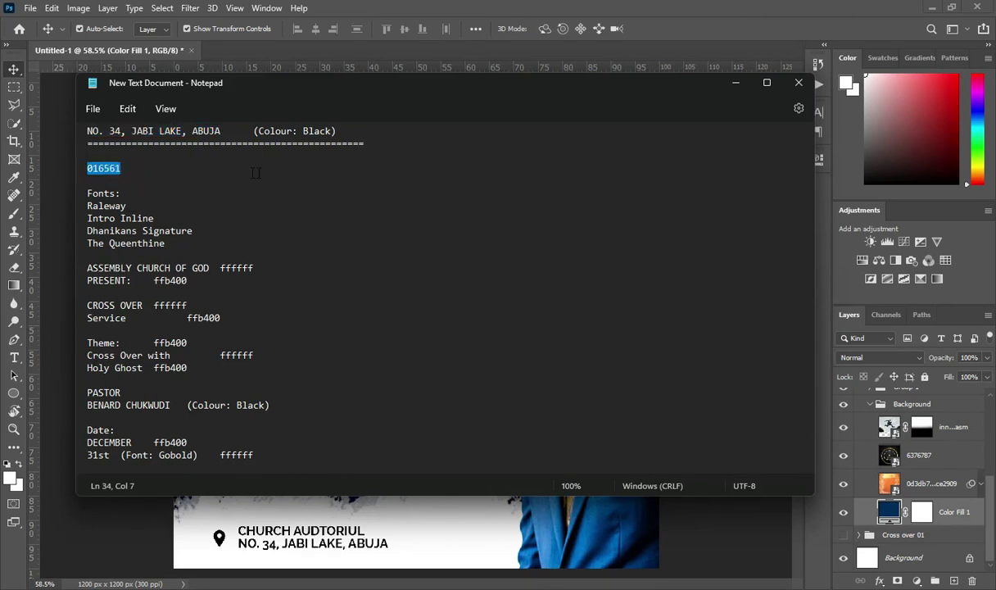
{"action": "key", "text": "ctrl+c"}
{"action": "left_click", "coordinate": [735, 82]}
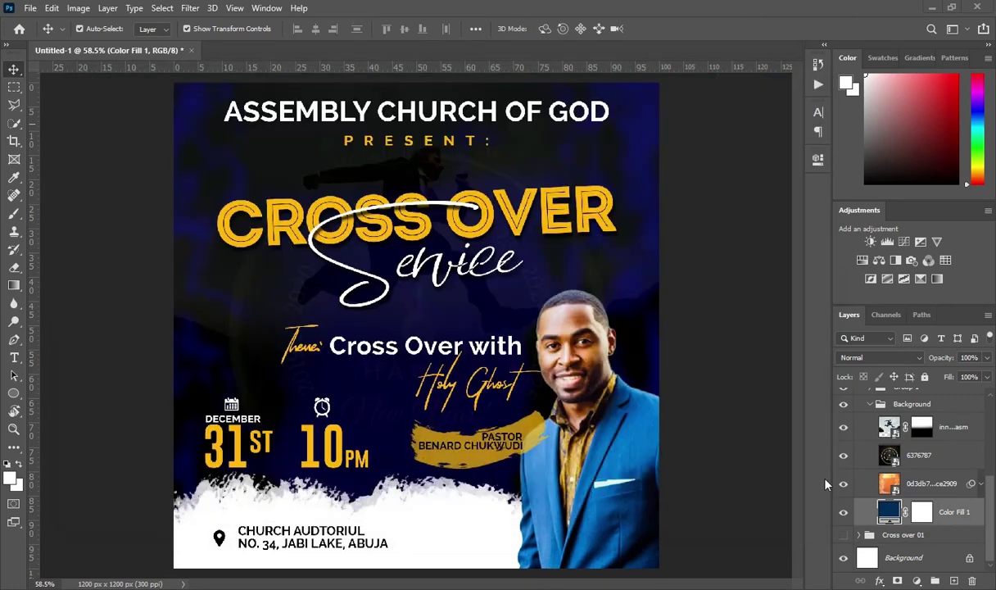
- Change the Color Fill 1 layer's colour to 016561
{"action": "double_click", "coordinate": [889, 511]}
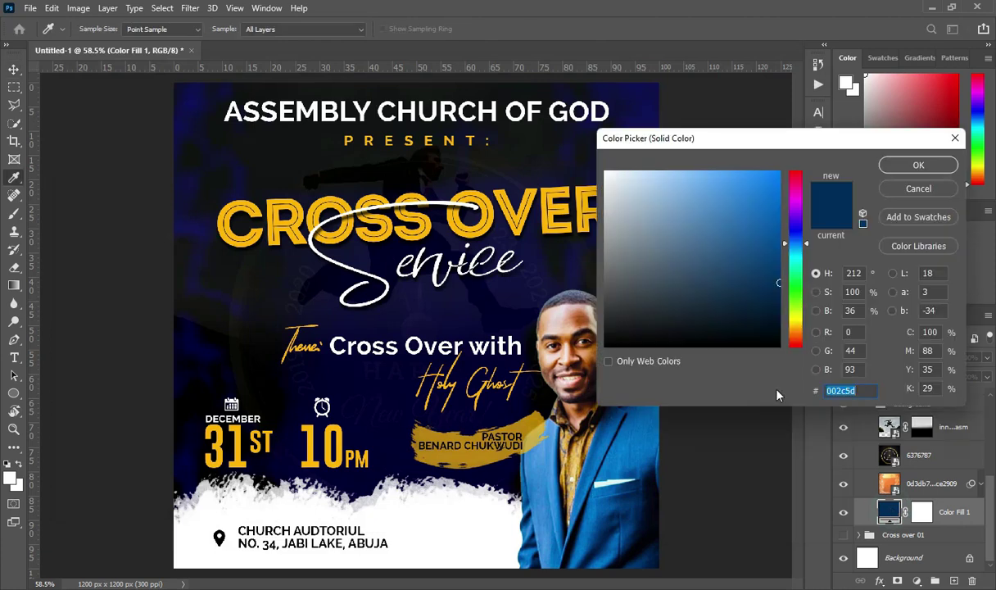
{"action": "key", "text": "ctrl+v"}
{"action": "key", "text": "ctrl+v"}
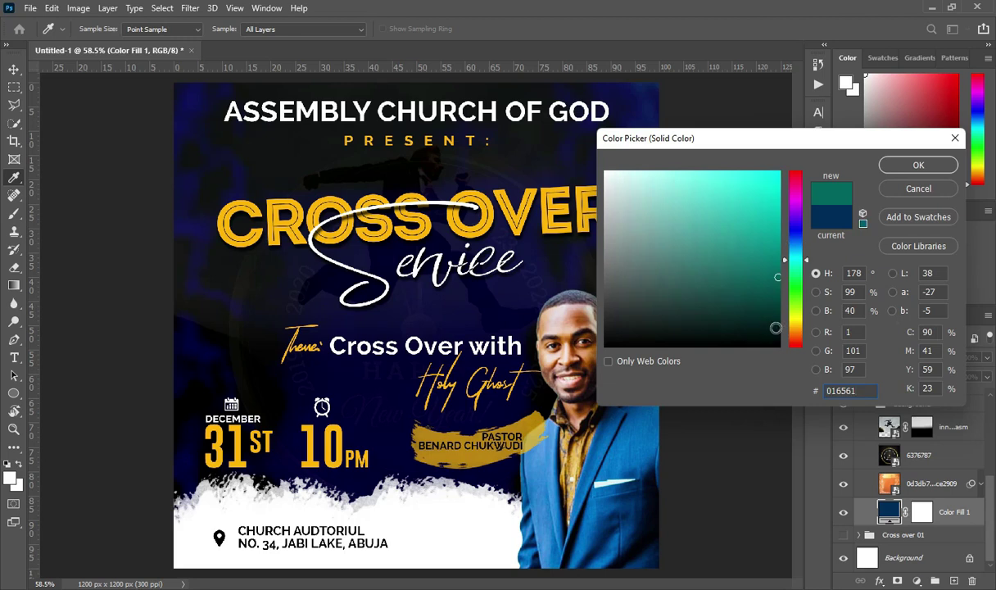
{"action": "left_click", "coordinate": [918, 165]}
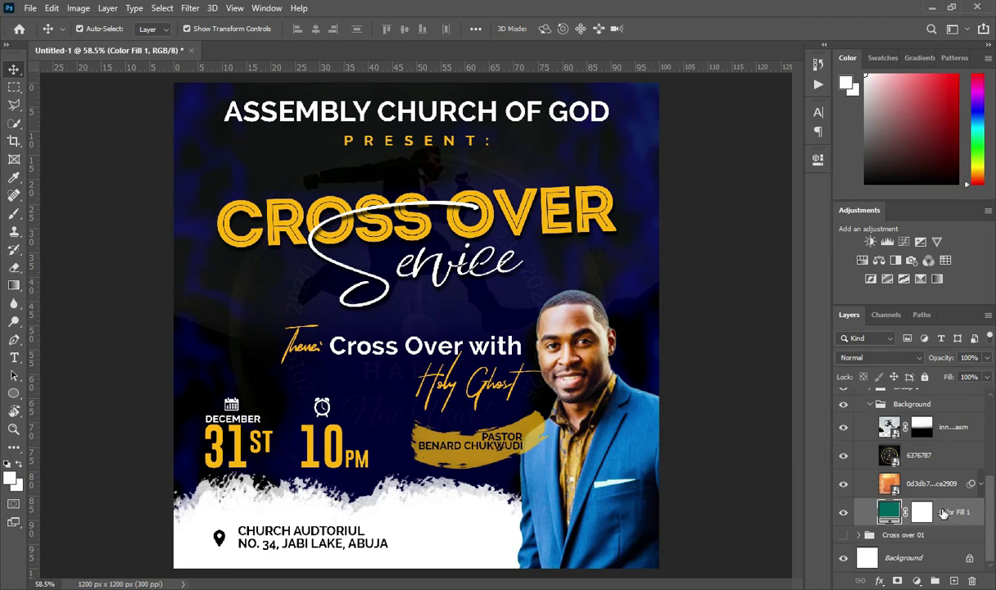
- Place the Brush Light image from the Cross Over folder into the flyer above the Color Fill 1 layer
{"action": "key", "text": "alt+Tab"}
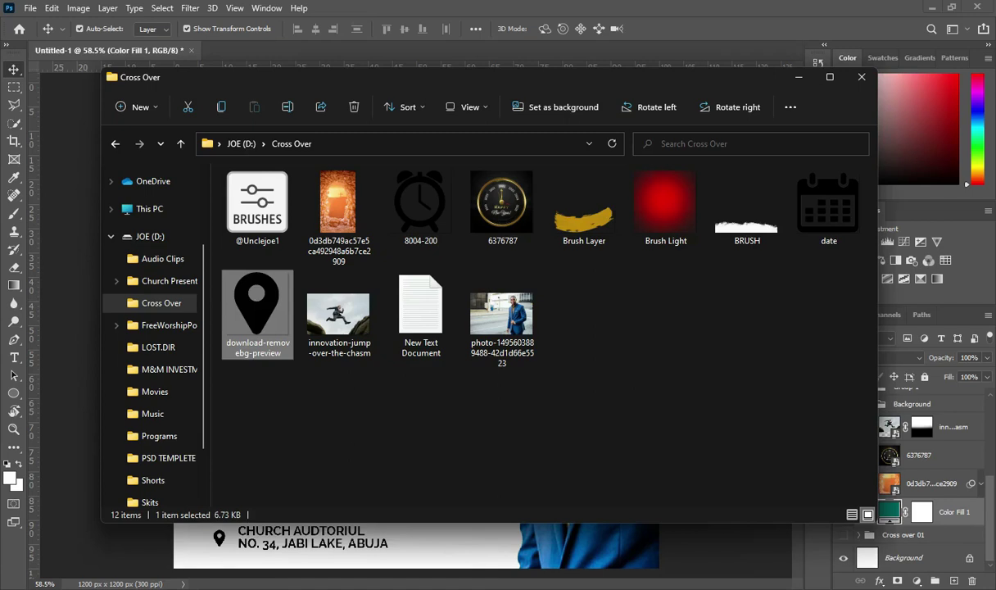
{"action": "mouse_move", "coordinate": [665, 207]}
{"action": "left_mouse_down"}
{"action": "mouse_move", "coordinate": [557, 424]}
{"action": "mouse_move", "coordinate": [436, 528]}
{"action": "left_mouse_up"}
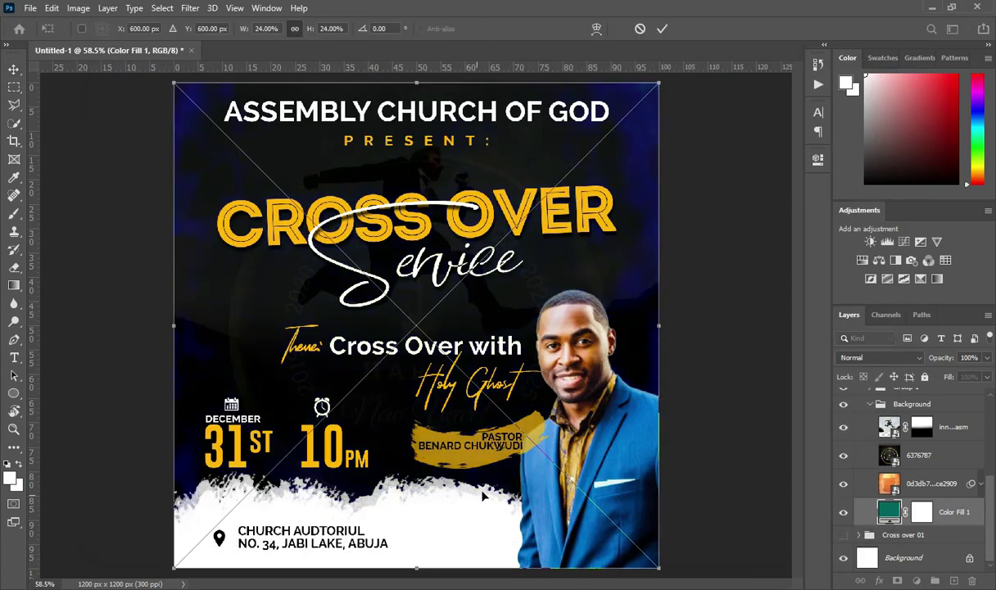
{"action": "left_click", "coordinate": [662, 29]}
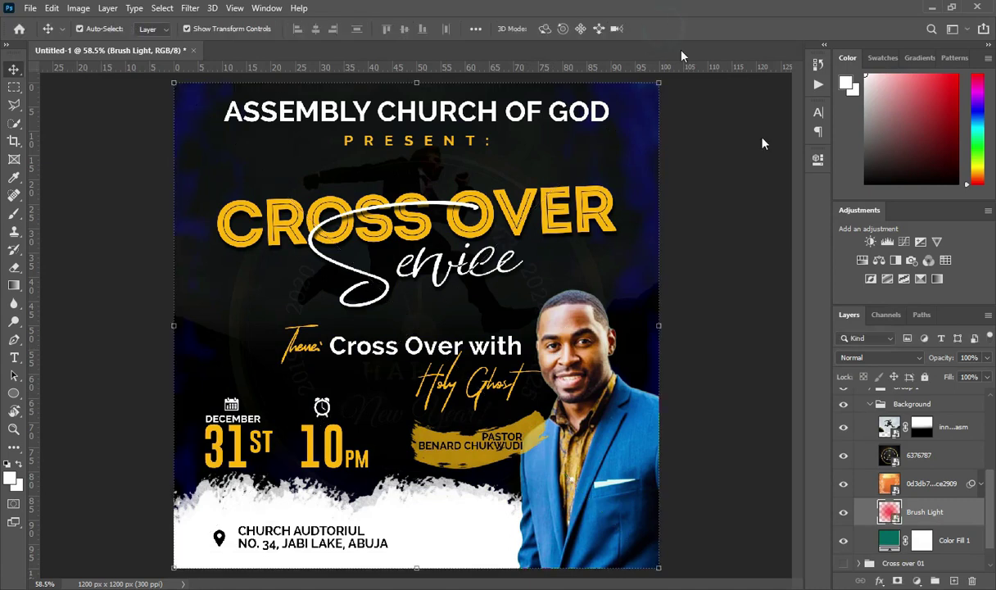
- Try the Linear Burn blend mode on the Brush Light layer
{"action": "scroll", "coordinate": [902, 524], "scroll_direction": "down", "scroll_amount": 1}
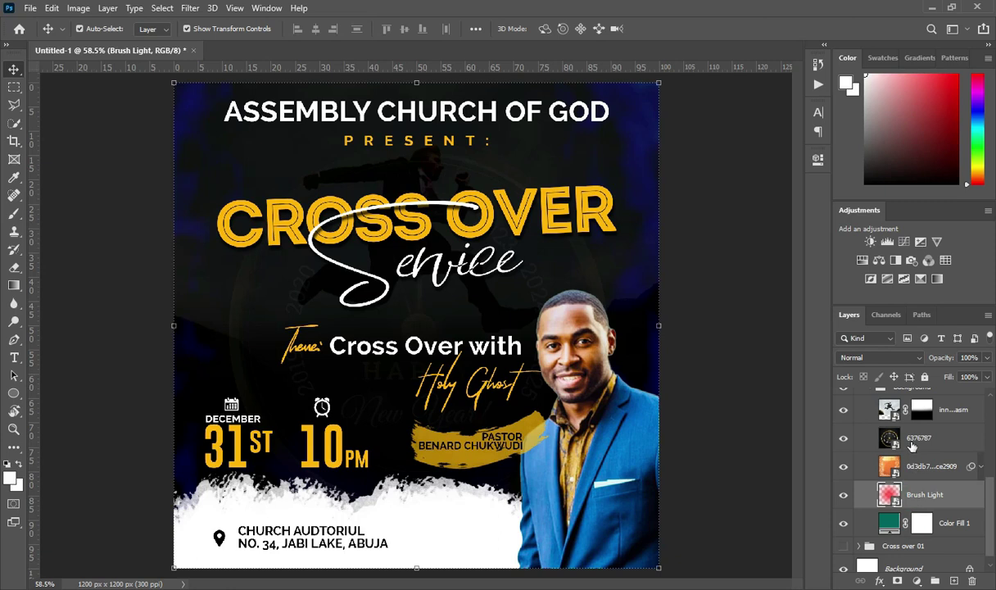
{"action": "left_click", "coordinate": [869, 363]}
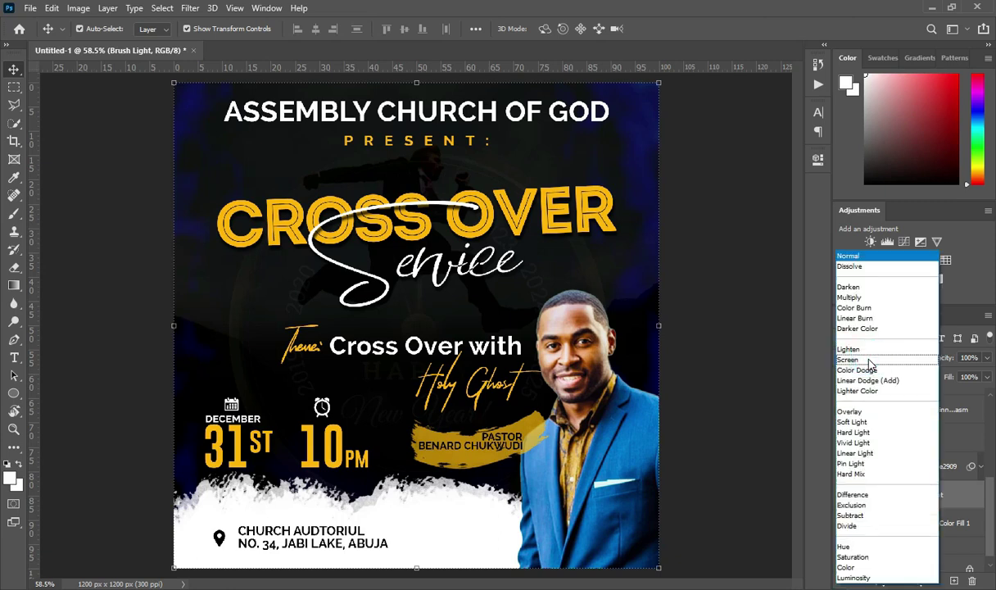
{"action": "left_click", "coordinate": [854, 319]}
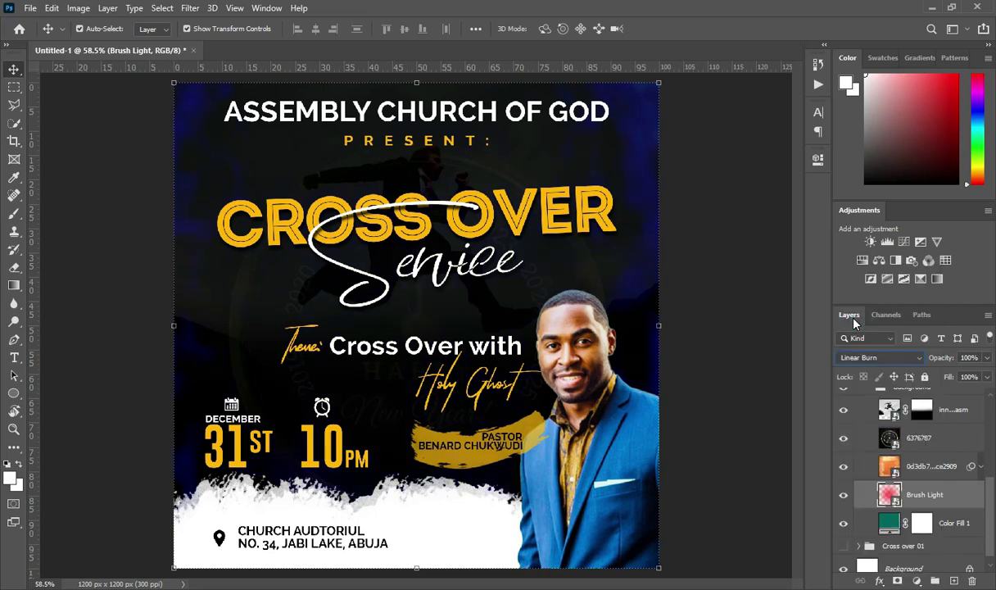
- Set the blend mode of the orange 0d3db7...ce2909 texture layer to Linear Burn
{"action": "left_click", "coordinate": [917, 466]}
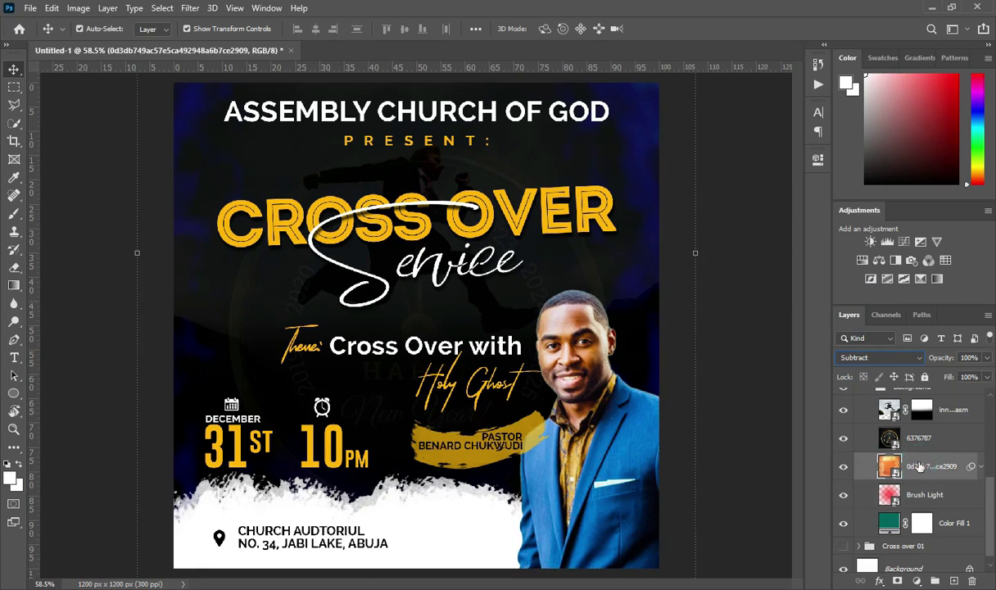
{"action": "left_click", "coordinate": [872, 358]}
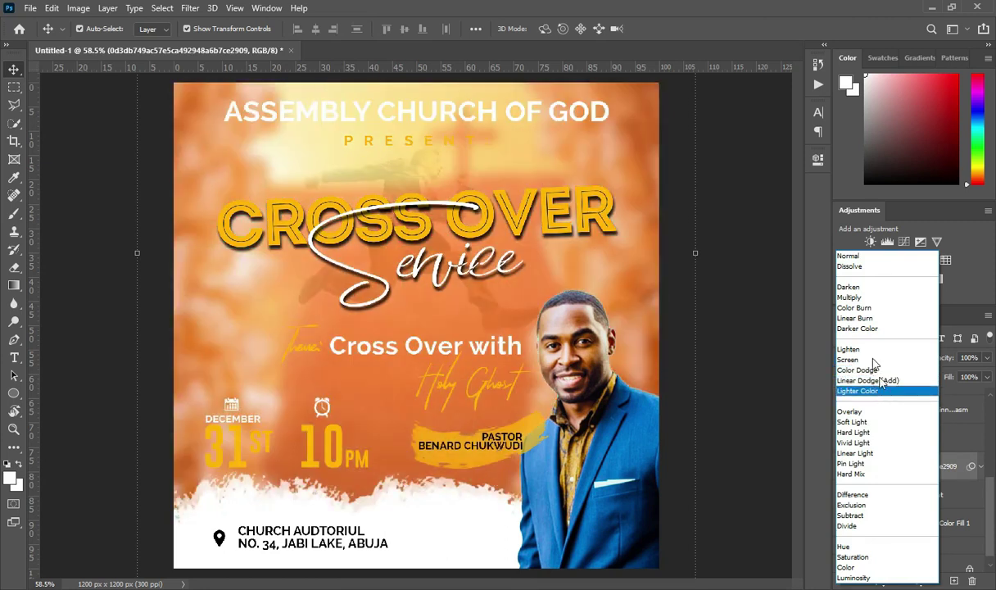
{"action": "left_click", "coordinate": [853, 319]}
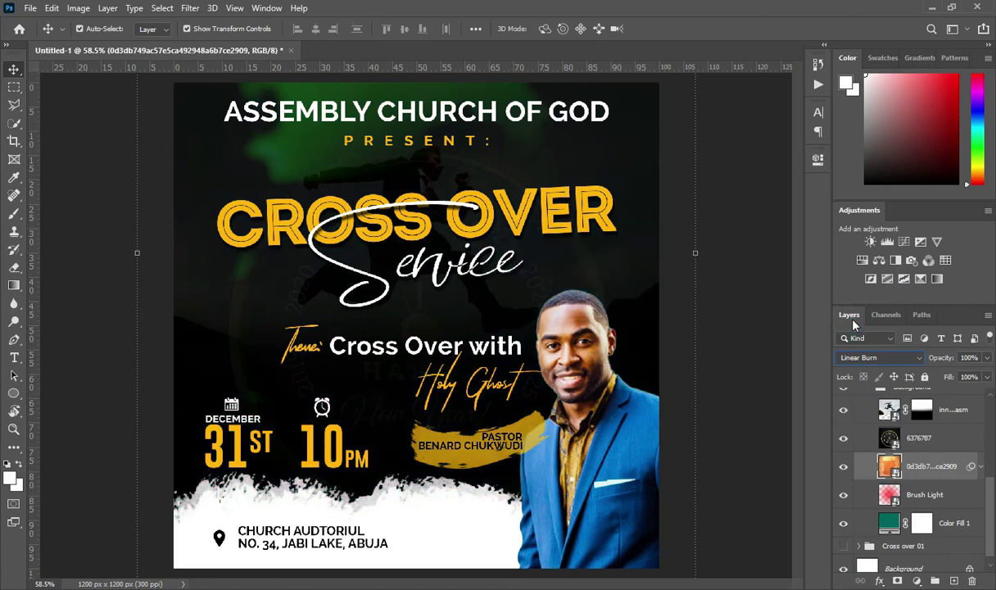
- Set the Brush Light layer's blend mode back to Normal
{"action": "left_click", "coordinate": [921, 495]}
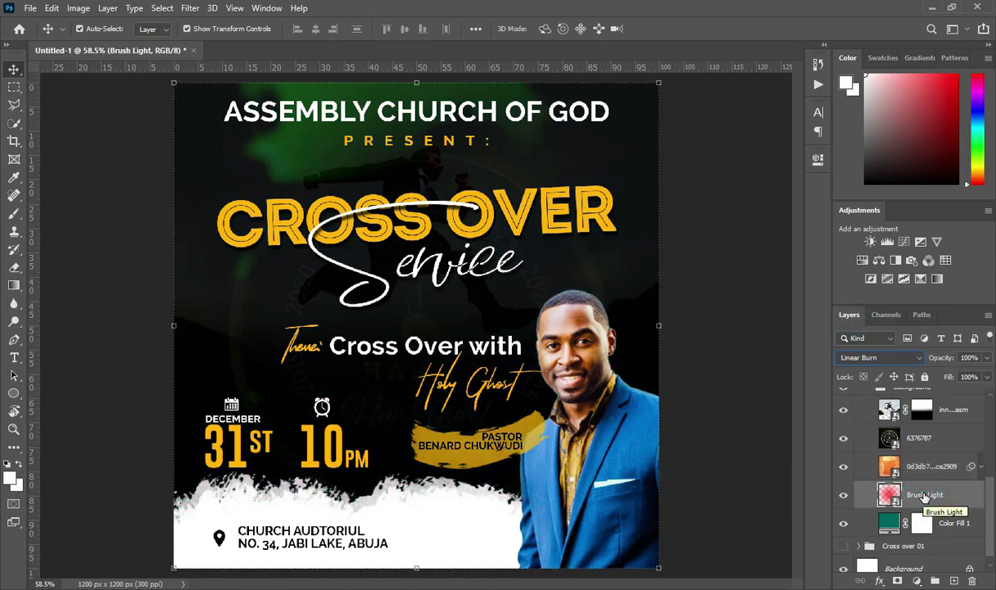
{"action": "left_click", "coordinate": [858, 358]}
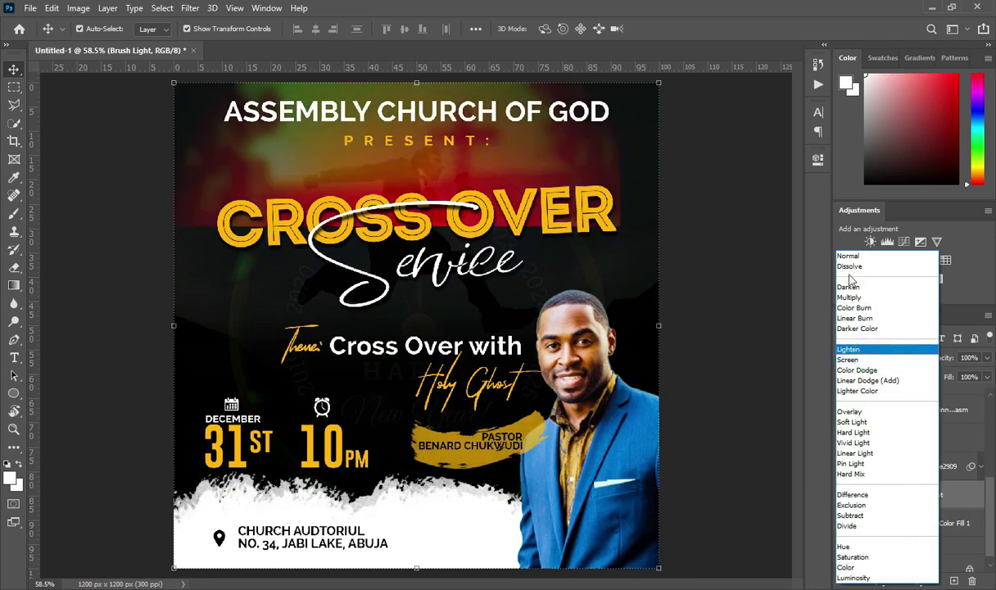
{"action": "left_click", "coordinate": [848, 257]}
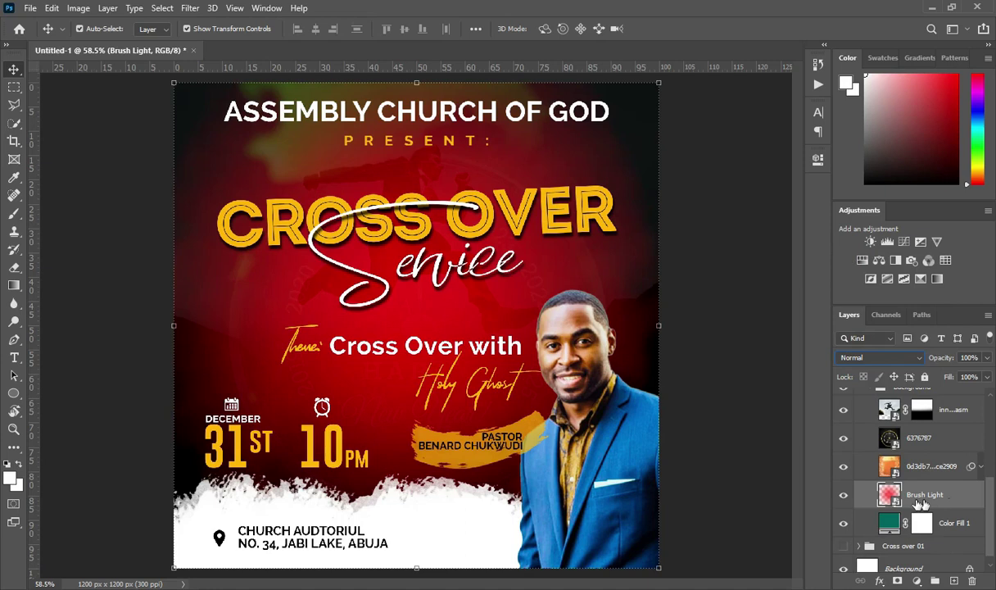
- Add a Hue/Saturation adjustment clipped to the orange 0d3db7...ce2909 texture layer, with Hue +33, Saturation +19 and Lightness -23
{"action": "left_click", "coordinate": [940, 463]}
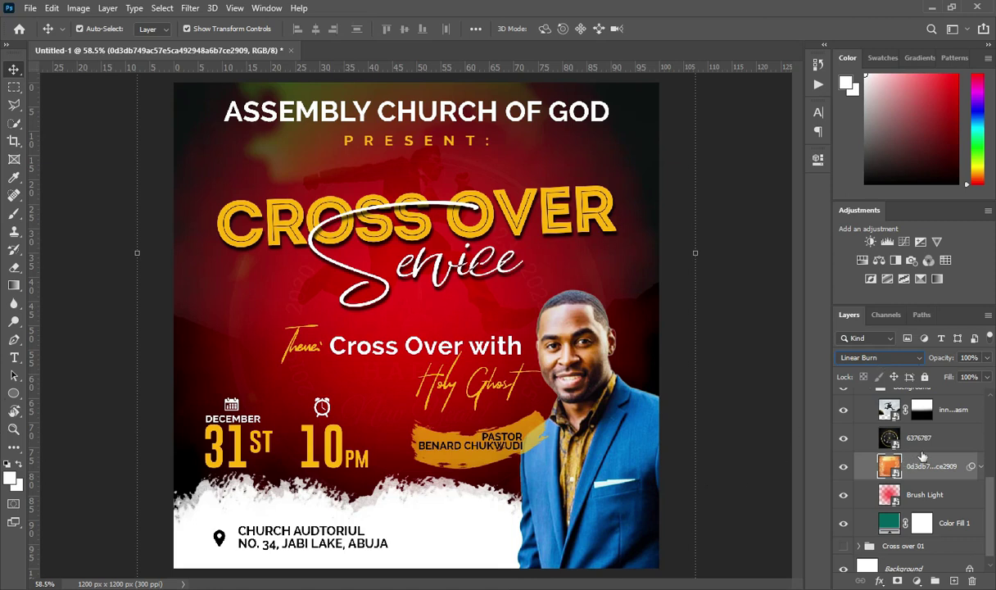
{"action": "left_click", "coordinate": [919, 580]}
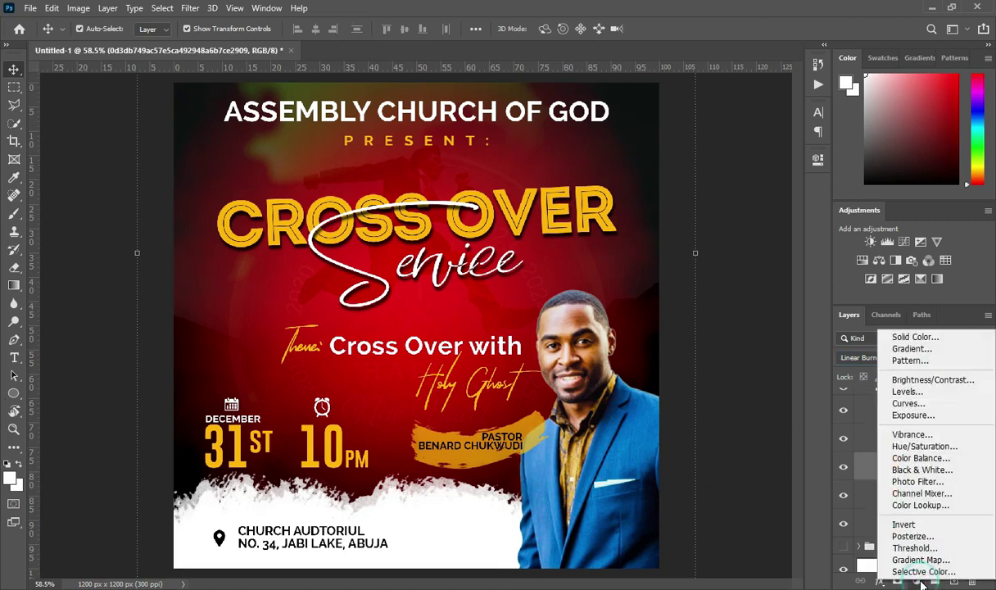
{"action": "left_click", "coordinate": [924, 447]}
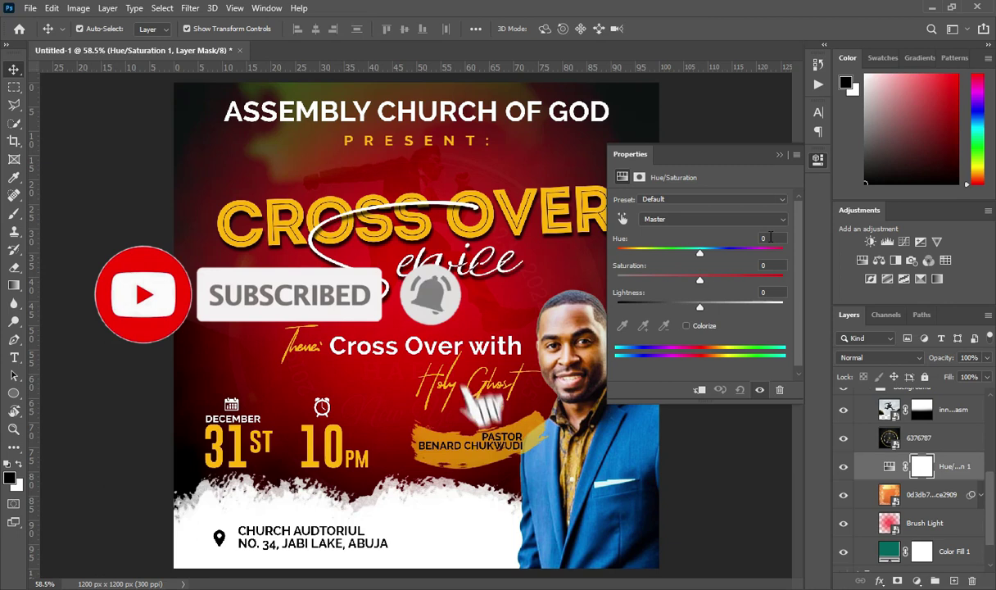
{"action": "left_click", "coordinate": [765, 238]}
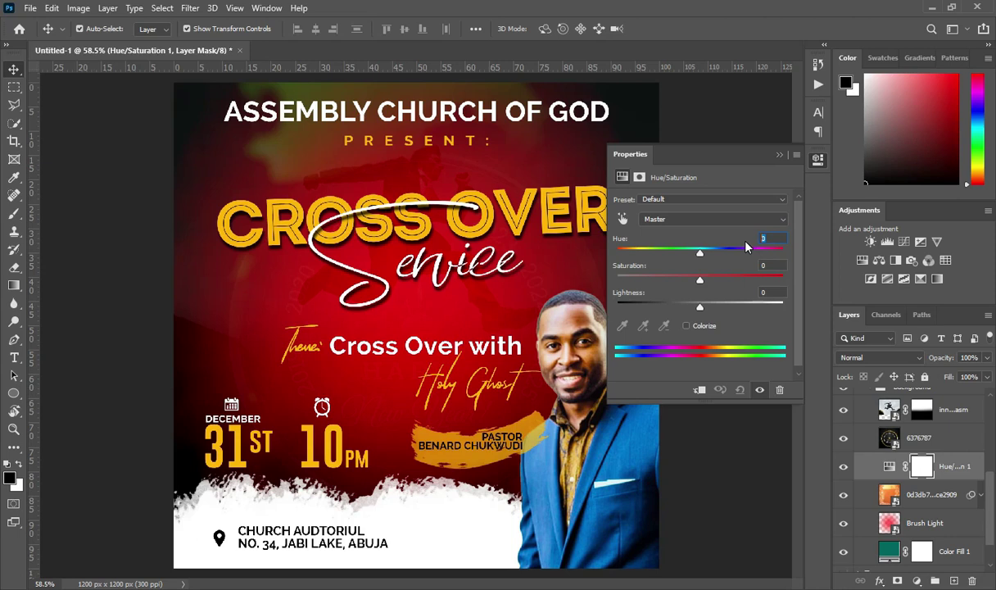
{"action": "type", "text": "33"}
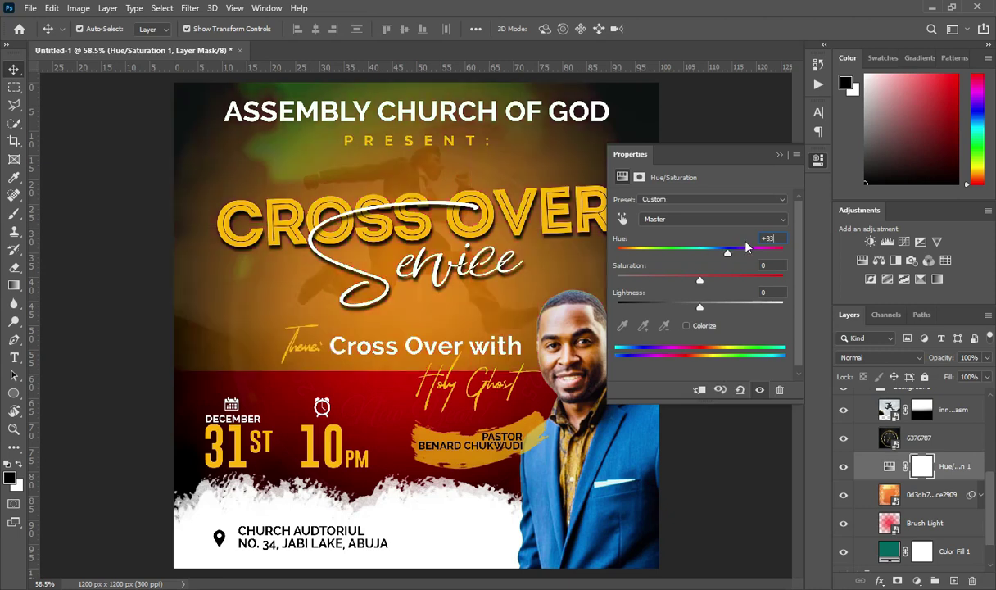
{"action": "left_click", "coordinate": [767, 265]}
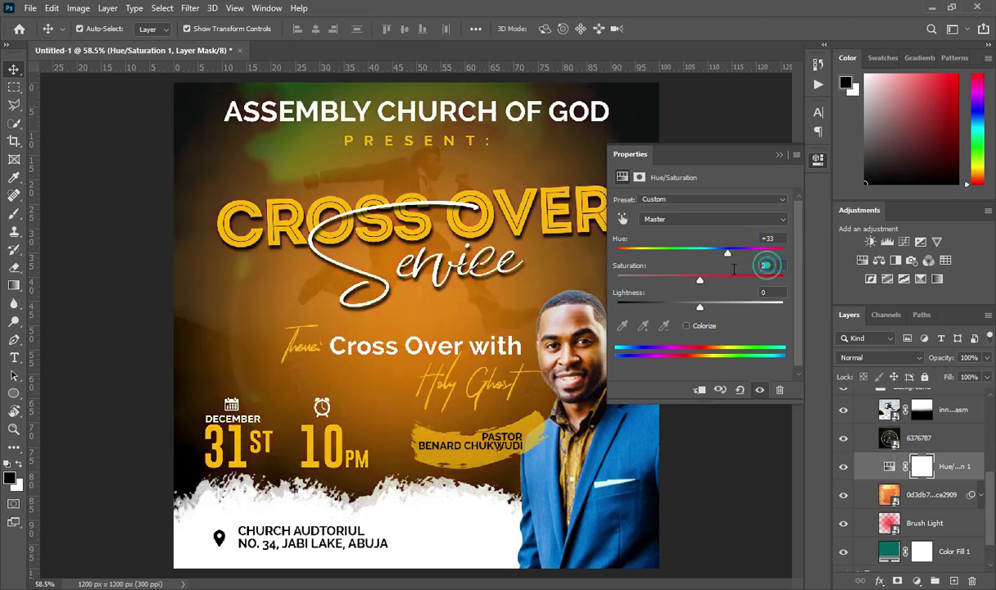
{"action": "type", "text": "19"}
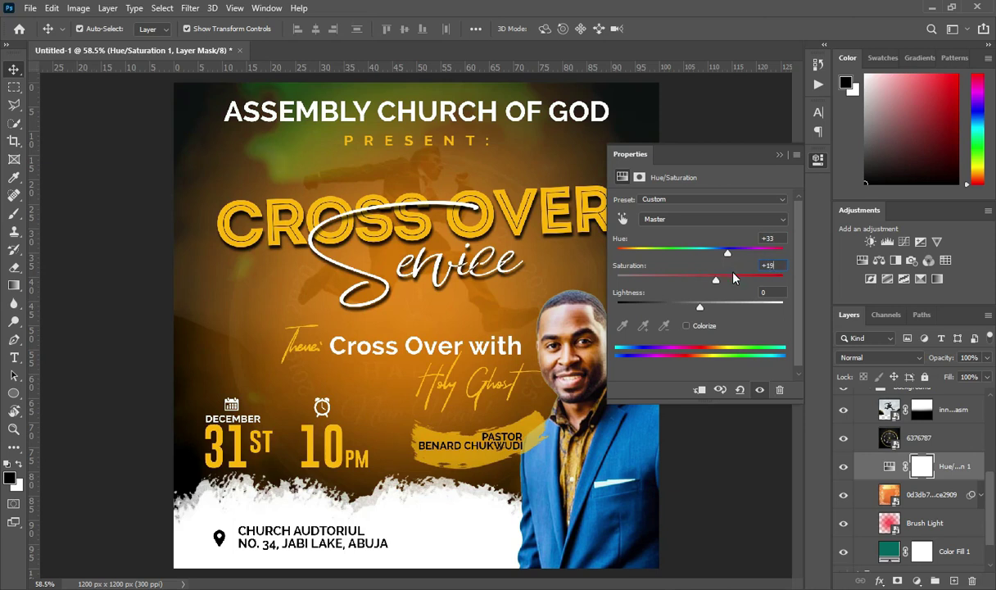
{"action": "left_click", "coordinate": [777, 292]}
{"action": "type", "text": "-23"}
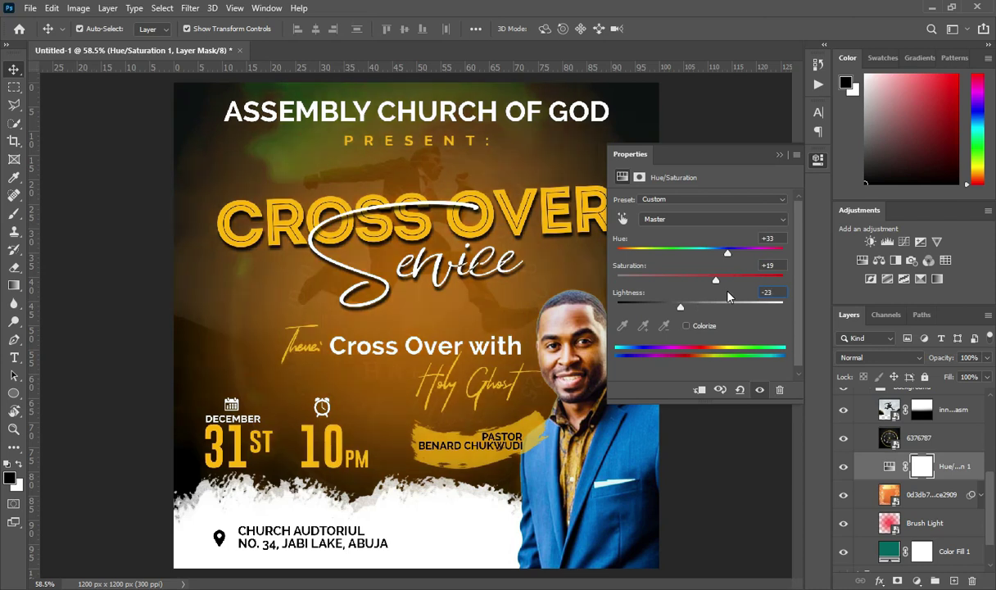
{"action": "left_click", "coordinate": [699, 391]}
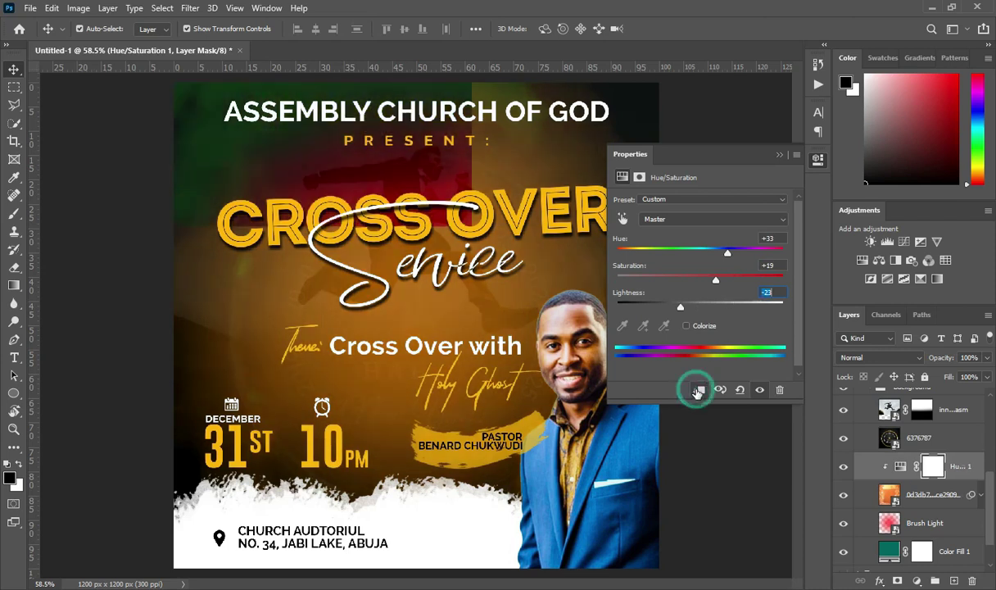
{"action": "left_click", "coordinate": [779, 154]}
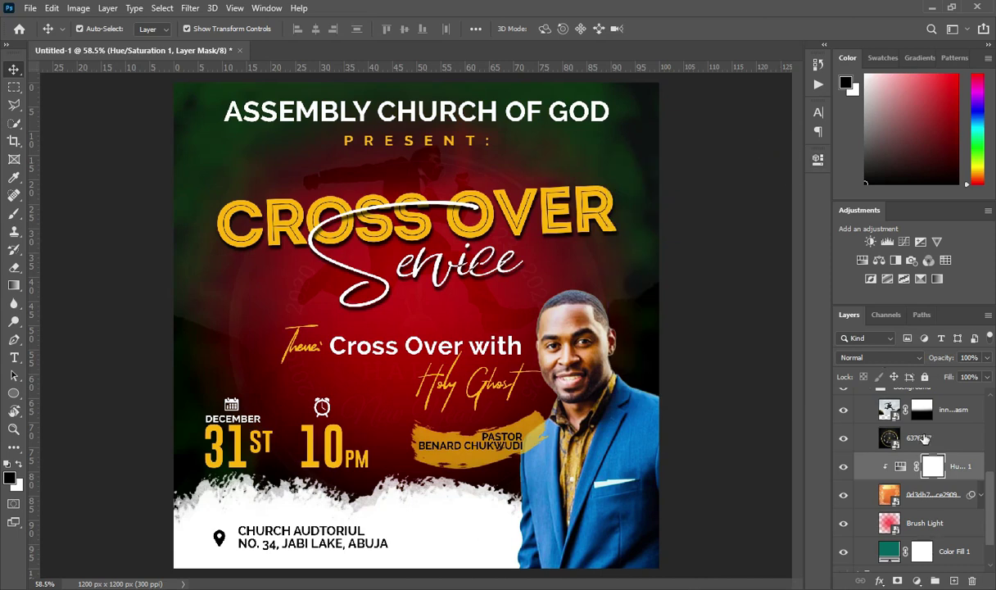
- Set the opacity of the 6376787 clock layer in the Background group to 7%
{"action": "left_click", "coordinate": [880, 434]}
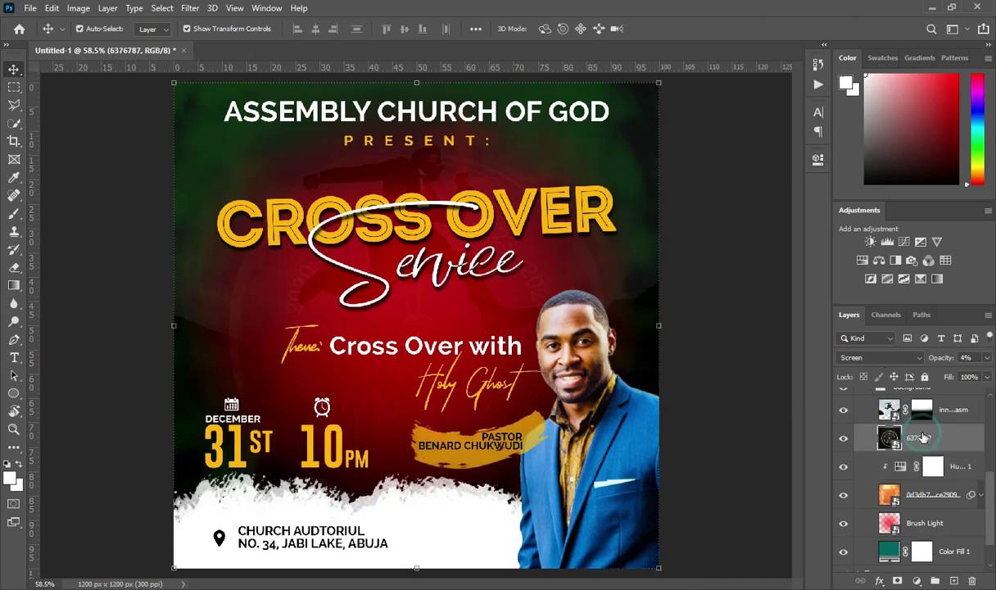
{"action": "left_click", "coordinate": [925, 358]}
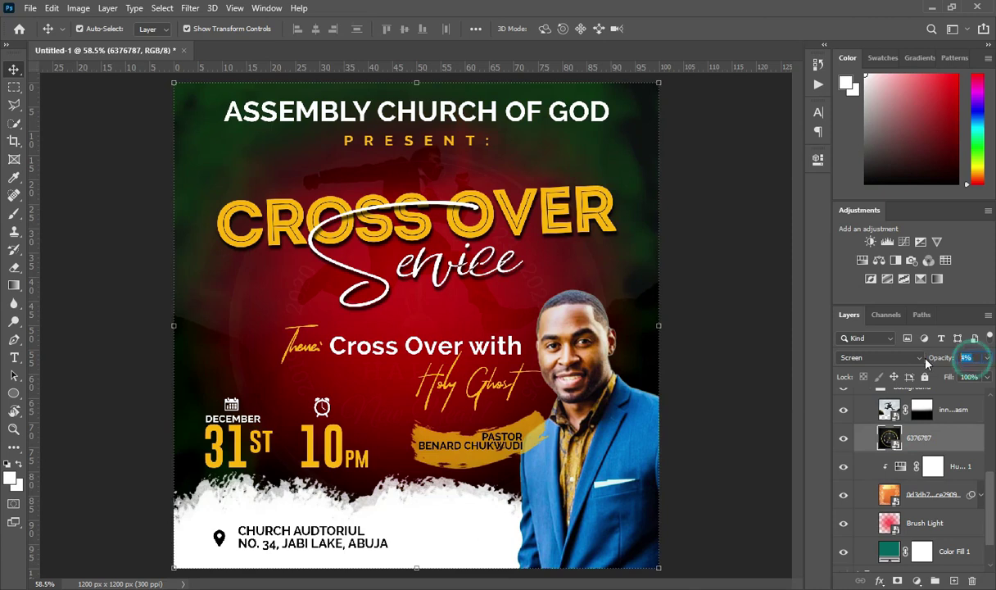
{"action": "type", "text": "7"}
- Set the innovation-jump-over-the-chasm layer to Multiply blend mode with 19% opacity
{"action": "left_click", "coordinate": [950, 410]}
{"action": "left_click", "coordinate": [885, 361]}
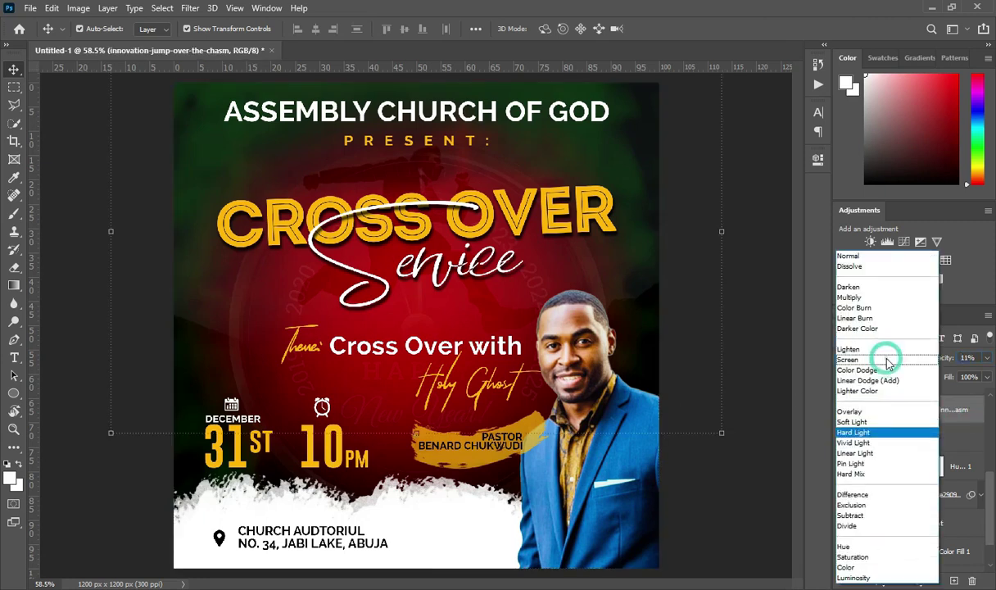
{"action": "left_click", "coordinate": [852, 297]}
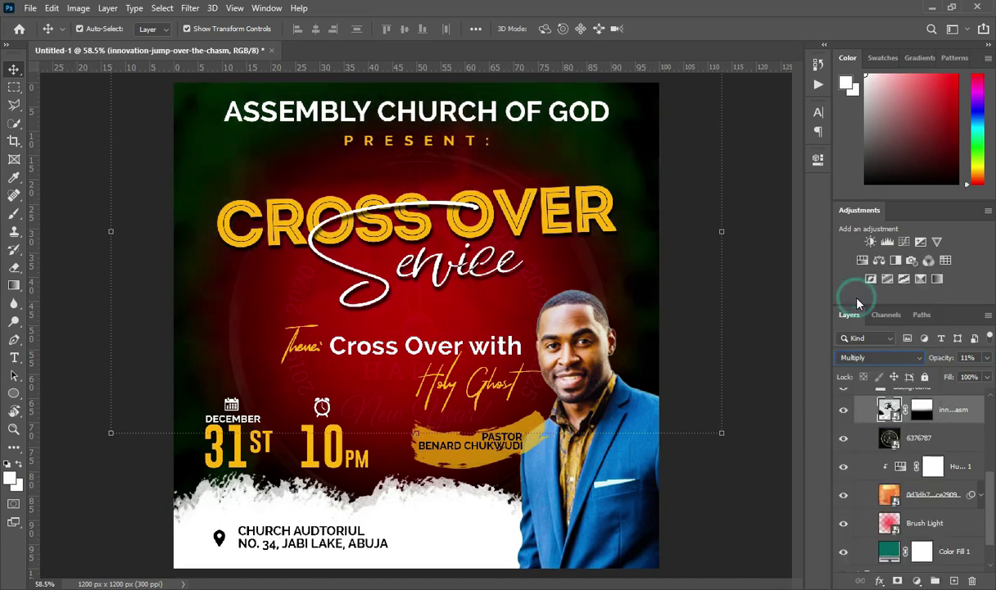
{"action": "left_click", "coordinate": [970, 357]}
{"action": "type", "text": "15"}
{"action": "key", "text": "Return"}
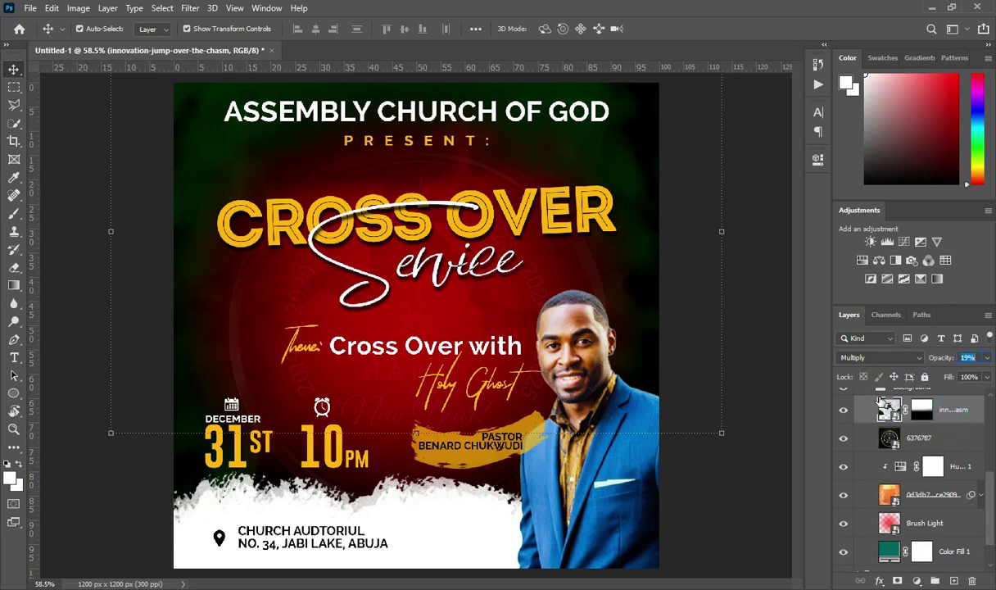
- Change the text colour of the CROSS OVER title to white, ffffff
{"action": "left_click", "coordinate": [569, 234]}
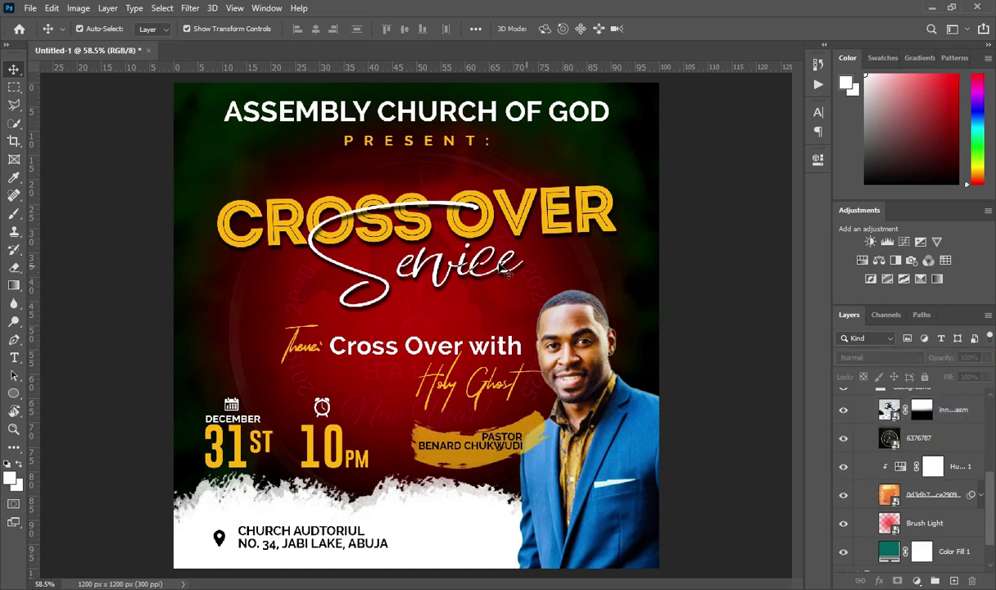
{"action": "scroll", "coordinate": [569, 234], "scroll_direction": "down", "scroll_amount": 2}
{"action": "scroll", "coordinate": [569, 233], "scroll_direction": "up", "scroll_amount": 1}
{"action": "key", "text": "t"}
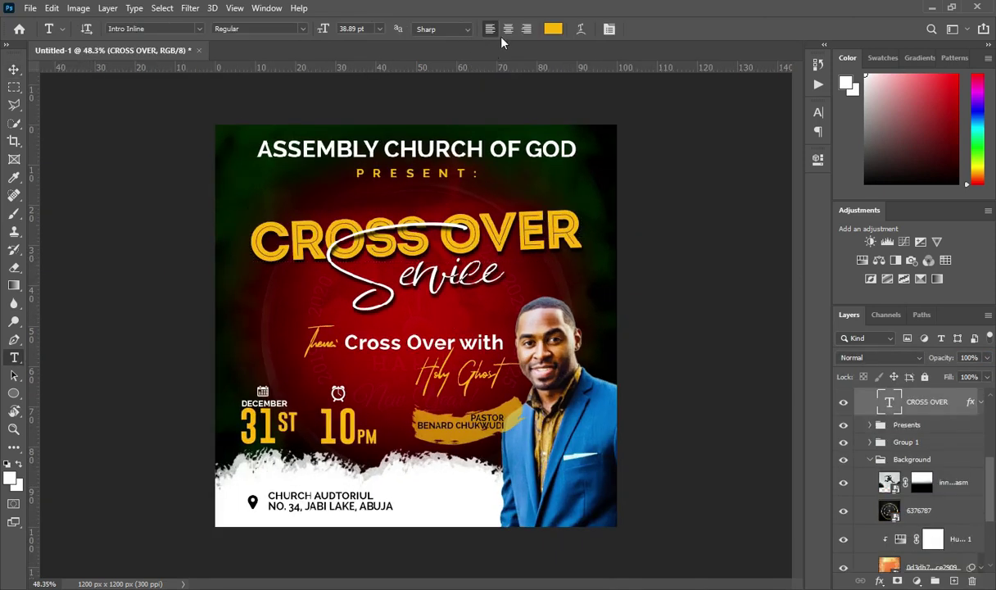
{"action": "left_click", "coordinate": [551, 29]}
{"action": "left_click", "coordinate": [607, 173]}
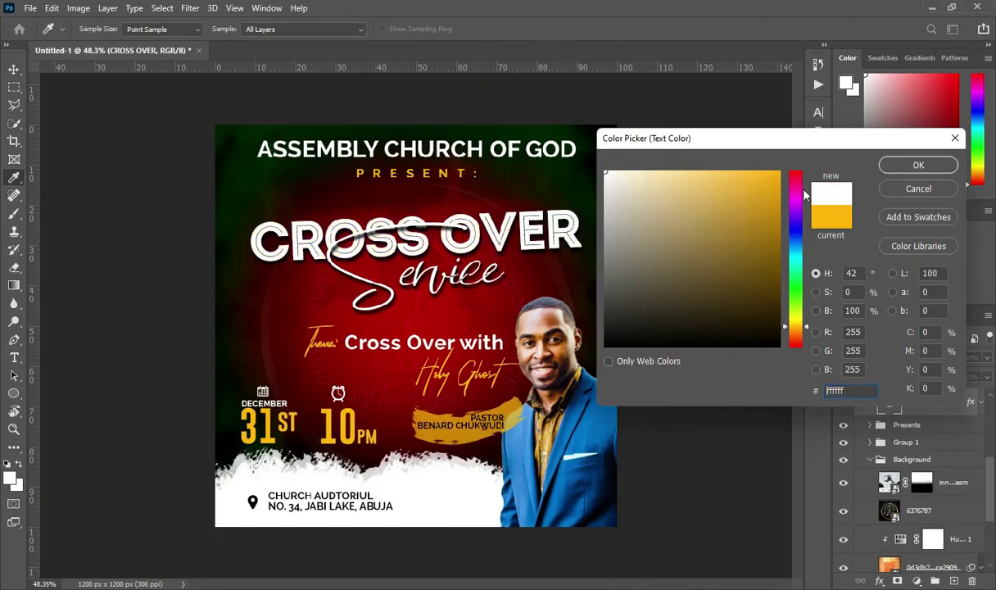
{"action": "left_click", "coordinate": [909, 165]}
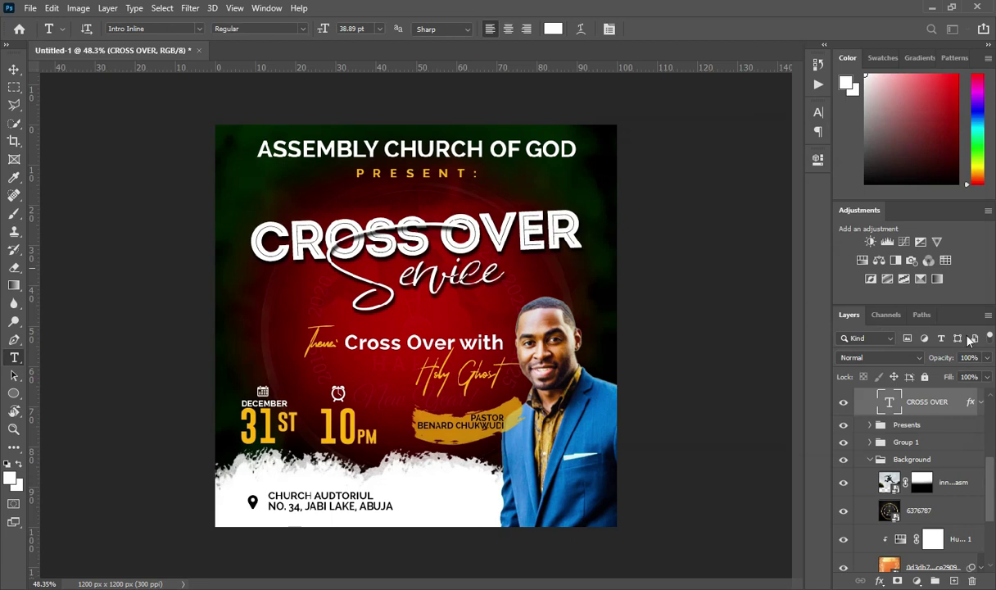
- Select the Service text layer and copy the colour code ffb400 from the Notepad notes
{"action": "scroll", "coordinate": [928, 426], "scroll_direction": "up", "scroll_amount": 2}
{"action": "left_click", "coordinate": [919, 425]}
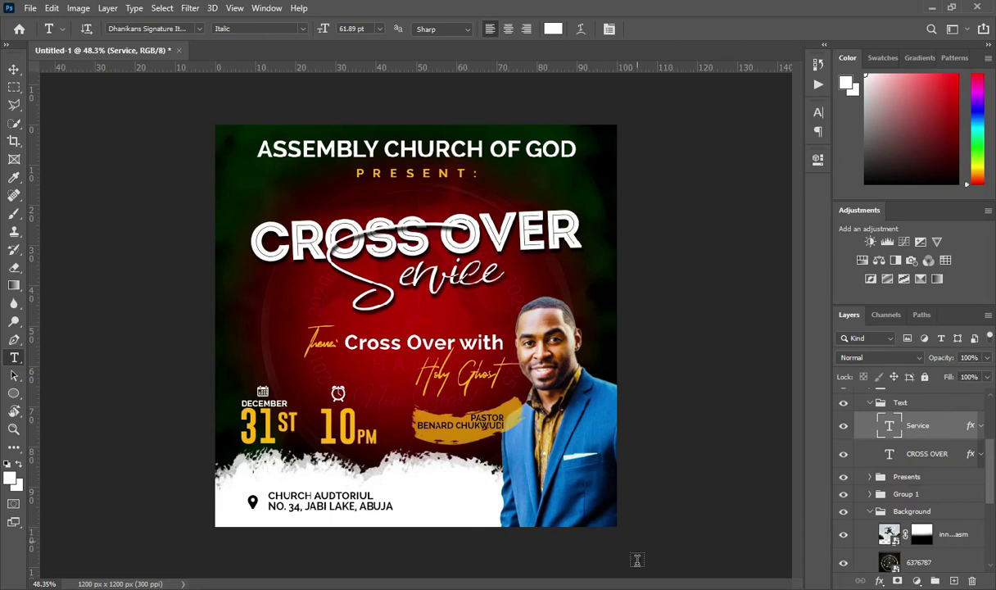
{"action": "key", "text": "alt+Tab"}
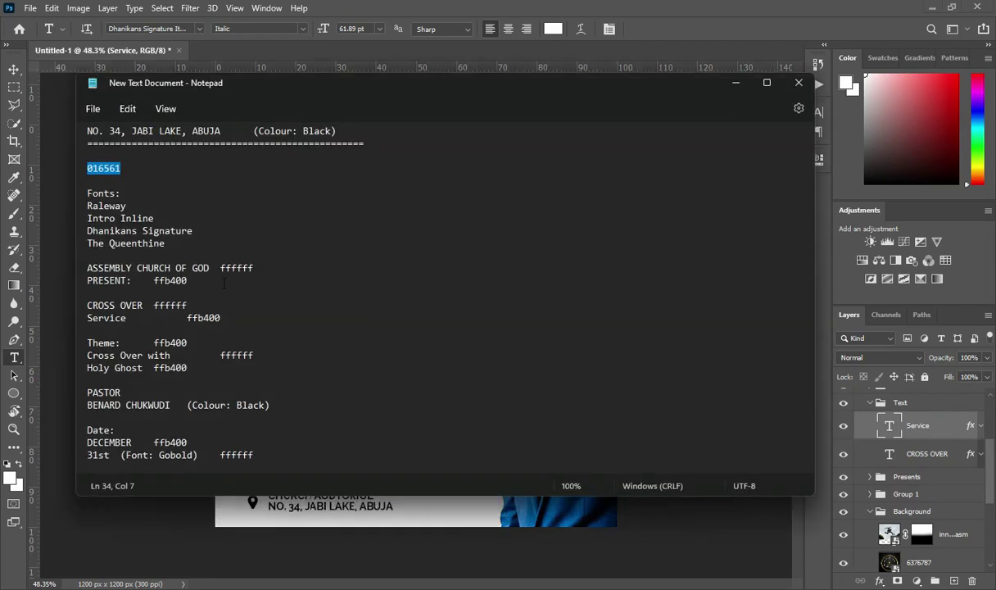
{"action": "left_click", "coordinate": [209, 280]}
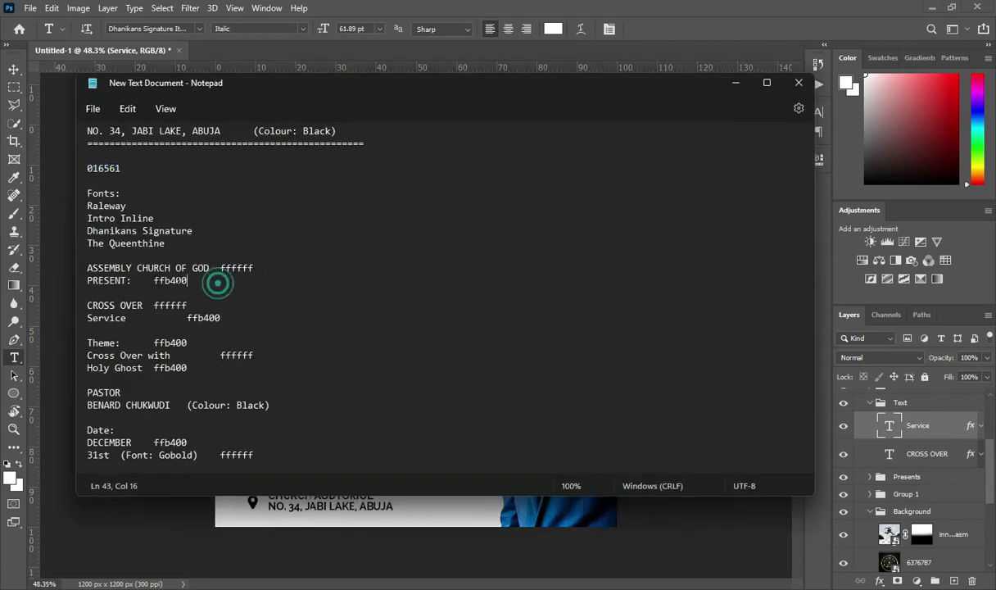
{"action": "double_click", "coordinate": [170, 281]}
{"action": "key", "text": "ctrl+c"}
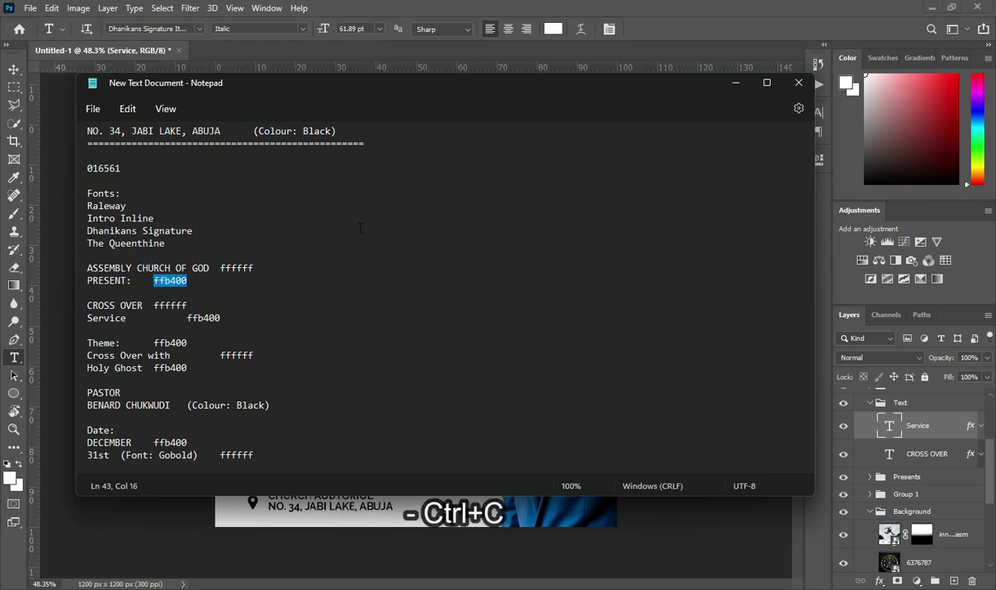
- Set the colour of the Service text to ffb400 and collapse the Text group
{"action": "left_click", "coordinate": [735, 83]}
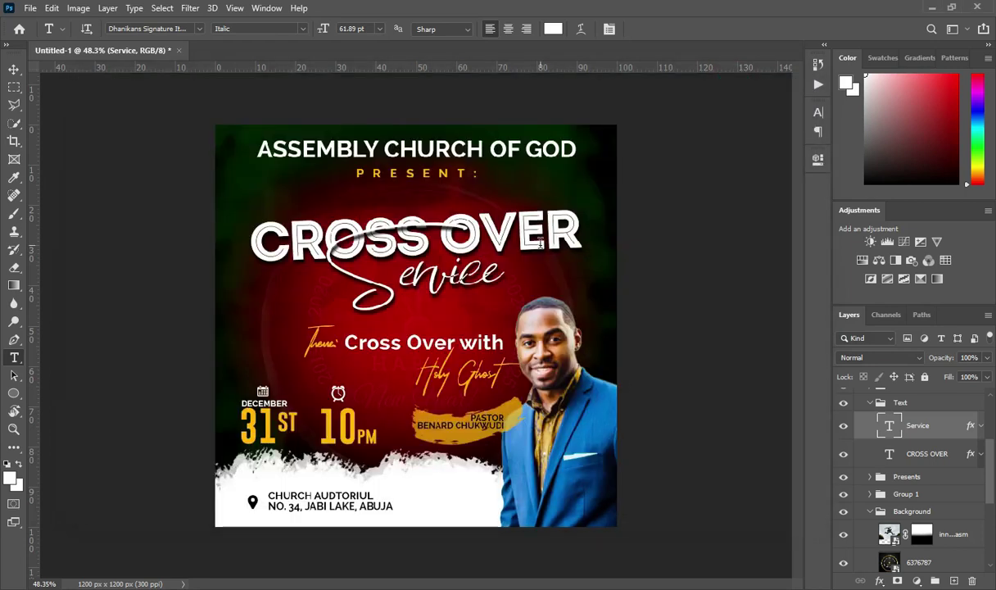
{"action": "left_click", "coordinate": [553, 29]}
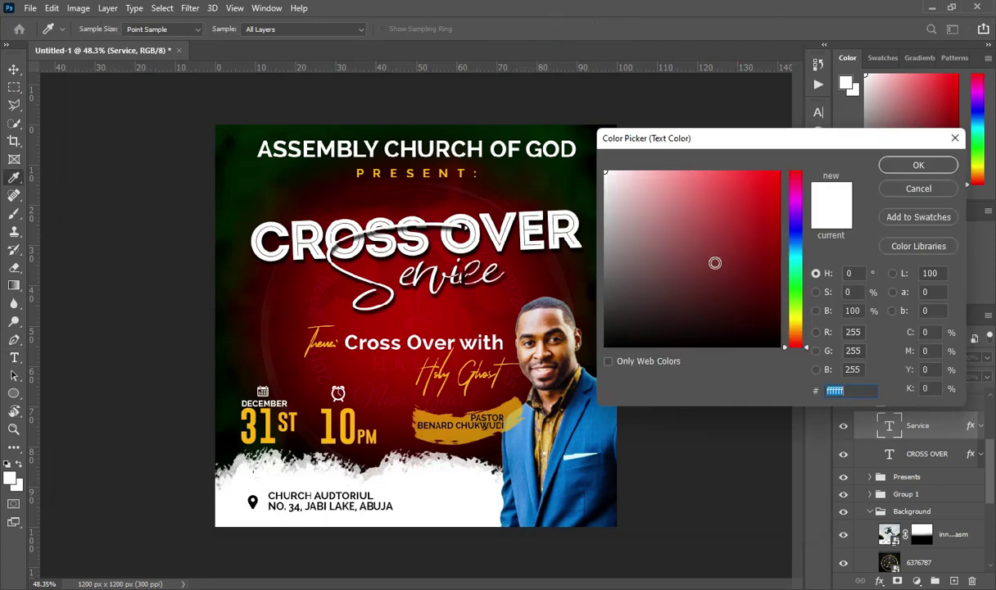
{"action": "key", "text": "ctrl+v"}
{"action": "left_click", "coordinate": [920, 167]}
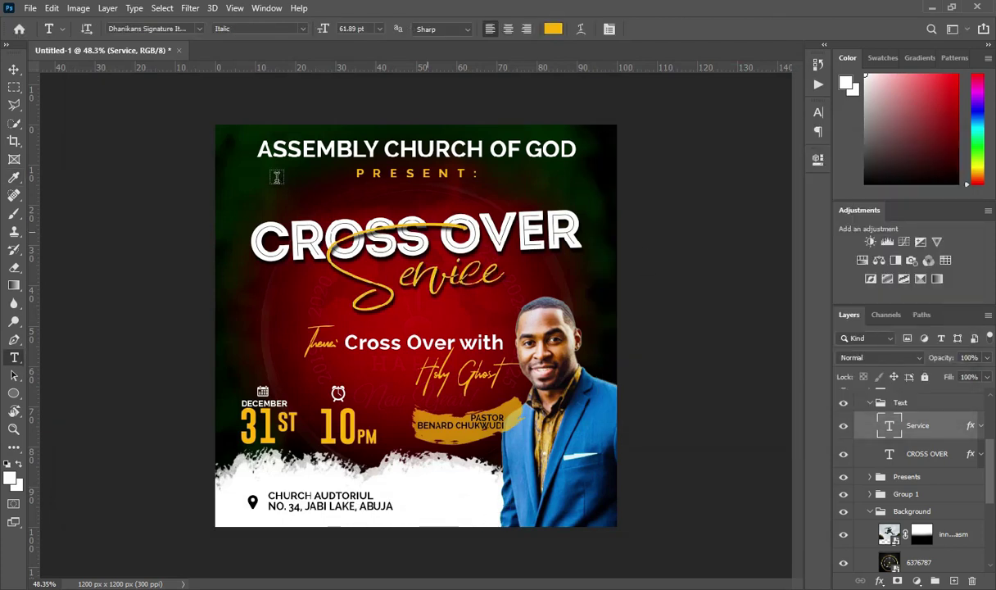
{"action": "left_click", "coordinate": [14, 69]}
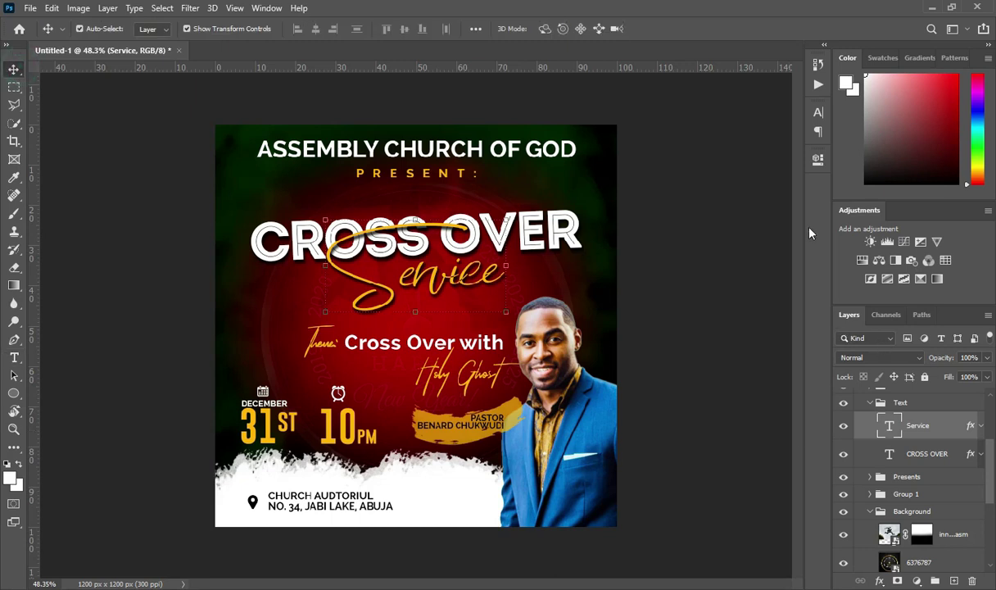
{"action": "scroll", "coordinate": [385, 450], "scroll_direction": "up", "scroll_amount": 3}
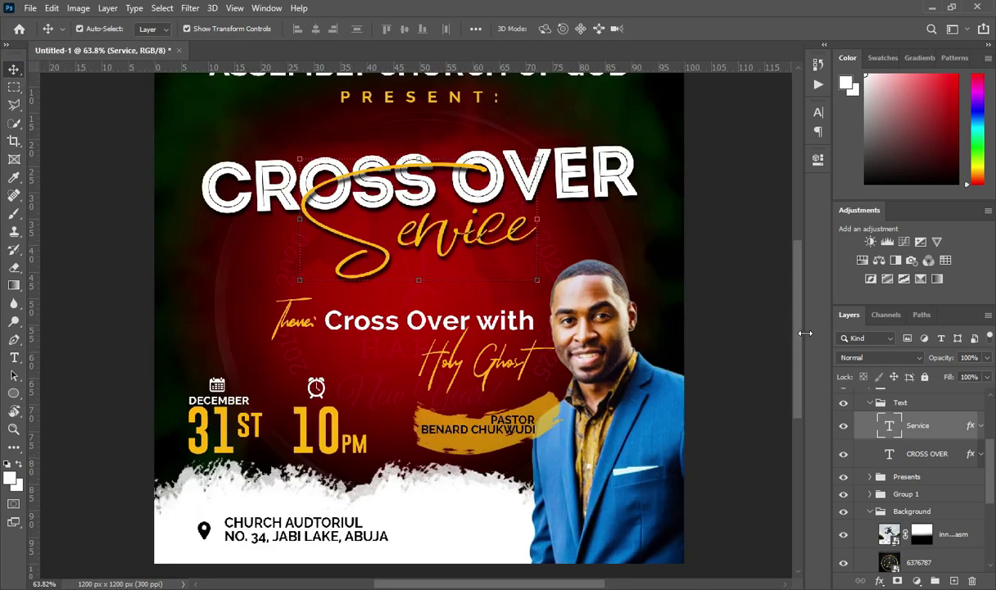
{"action": "left_click_drag", "start_coordinate": [795, 350], "coordinate": [800, 375]}
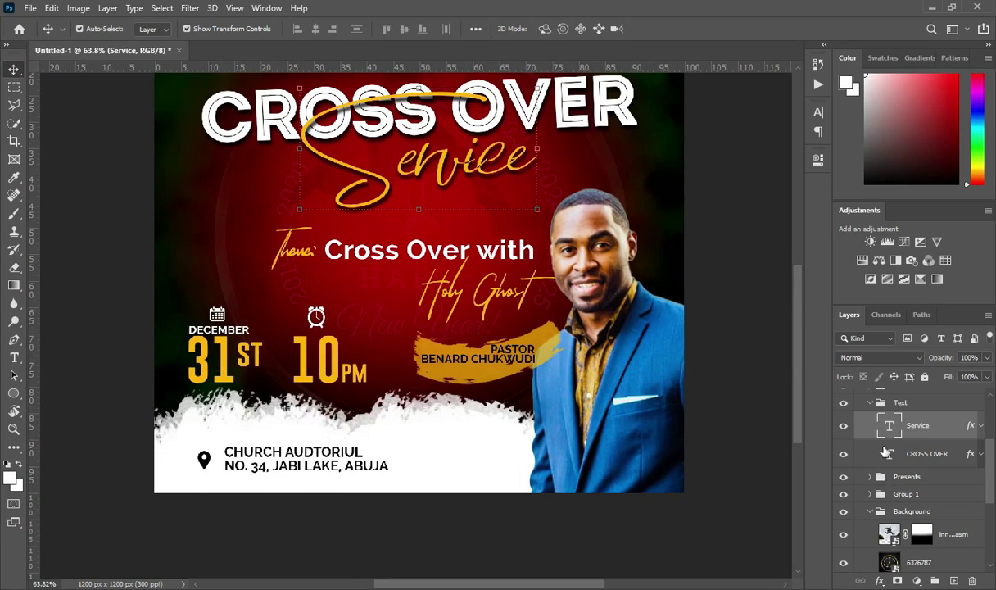
{"action": "left_click", "coordinate": [870, 402]}
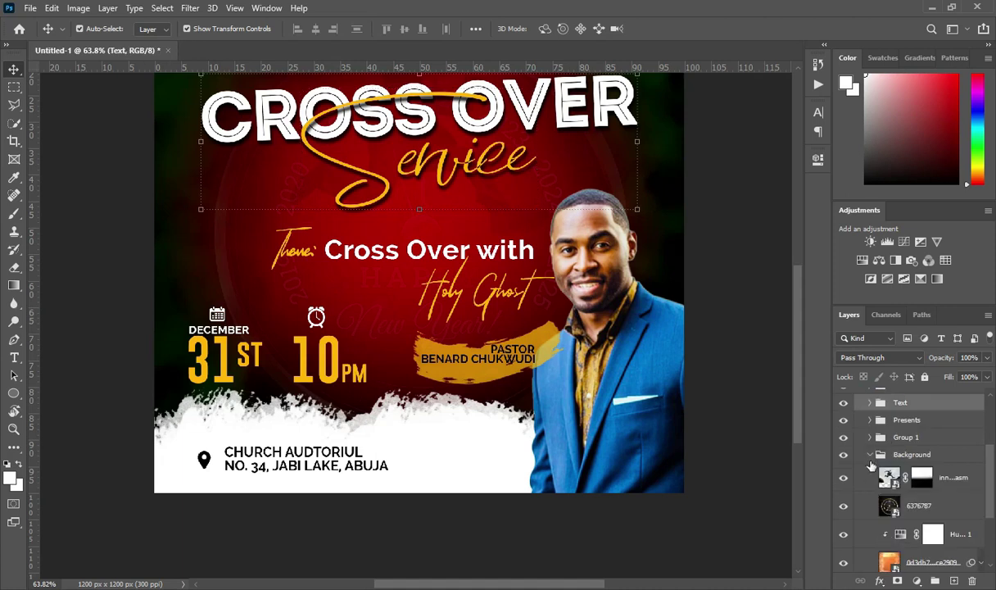
- Expand the DAte group and set the colour of the DECEMBER text to ffb400
{"action": "scroll", "coordinate": [918, 434], "scroll_direction": "up", "scroll_amount": 2}
{"action": "scroll", "coordinate": [921, 441], "scroll_direction": "up", "scroll_amount": 3}
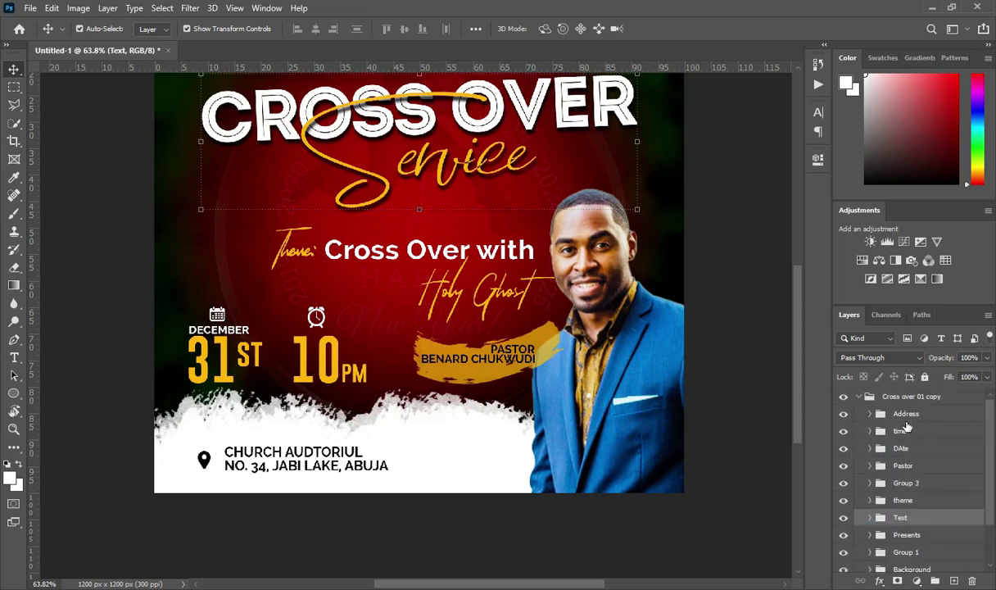
{"action": "left_click", "coordinate": [893, 448]}
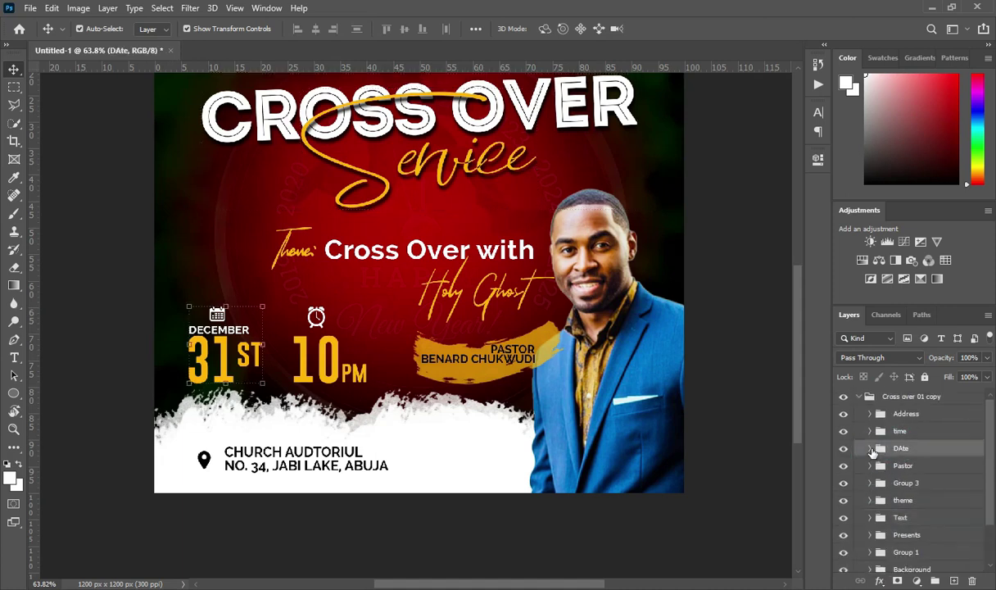
{"action": "left_click", "coordinate": [869, 448]}
{"action": "left_click", "coordinate": [921, 502]}
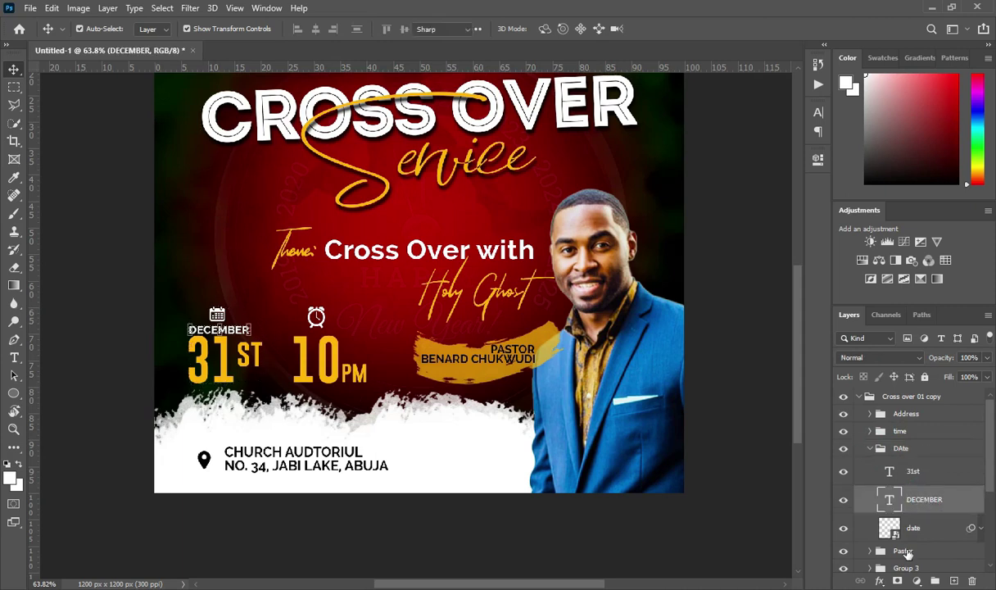
{"action": "key", "text": "t"}
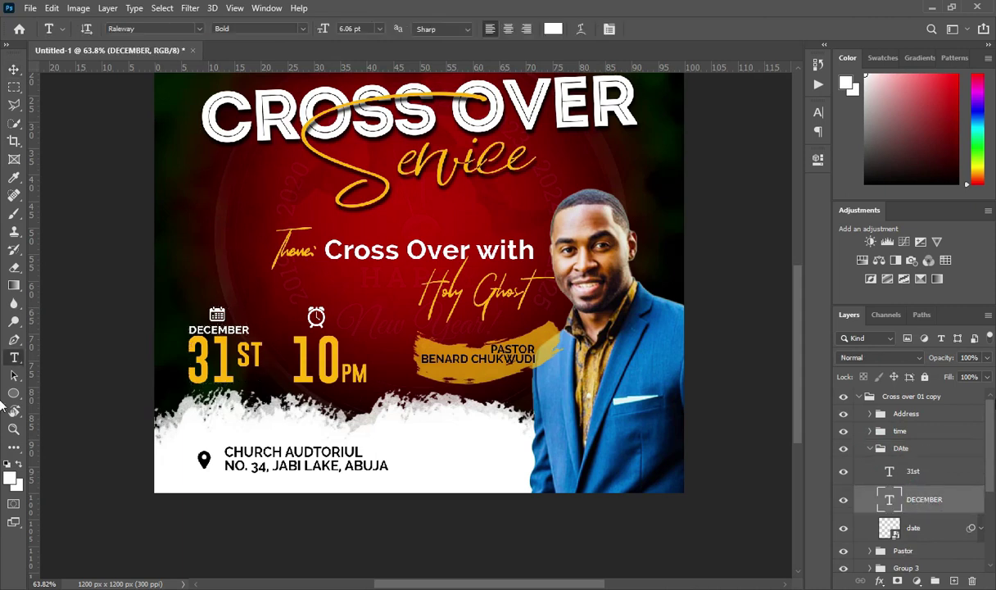
{"action": "left_click", "coordinate": [553, 28]}
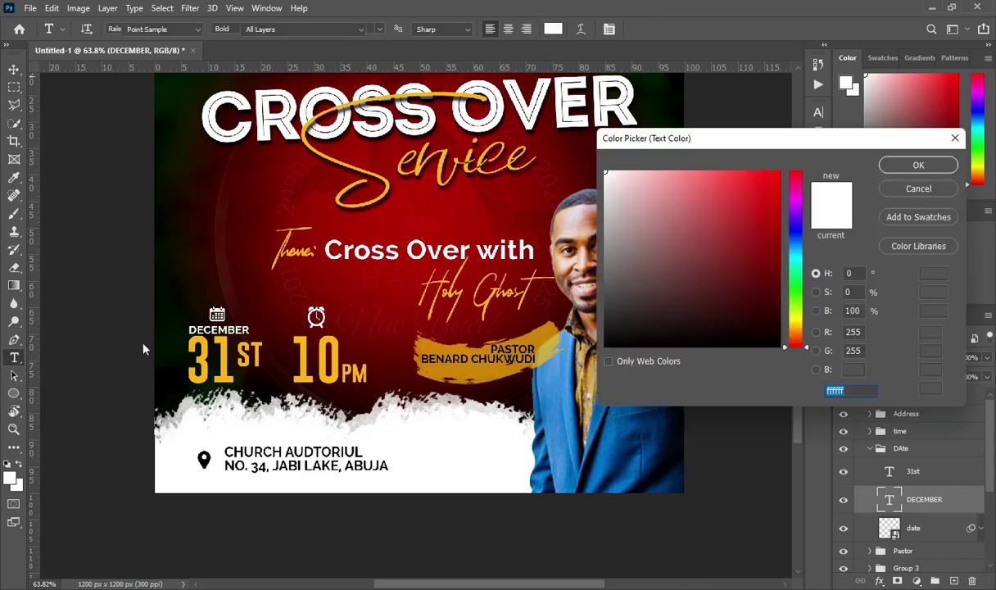
{"action": "left_click", "coordinate": [200, 354]}
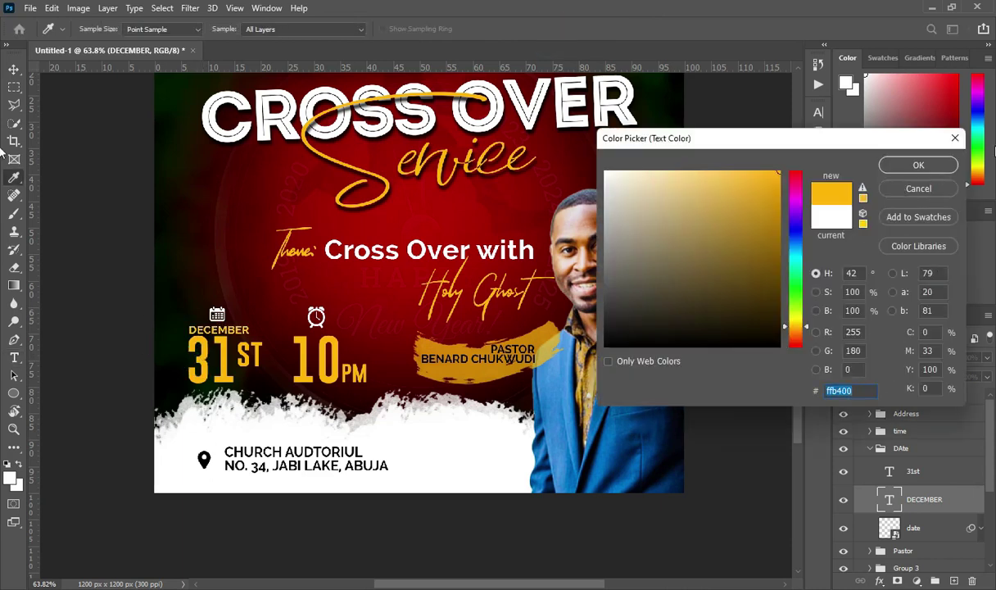
{"action": "key", "text": "ctrl+v"}
{"action": "key", "text": "Return"}
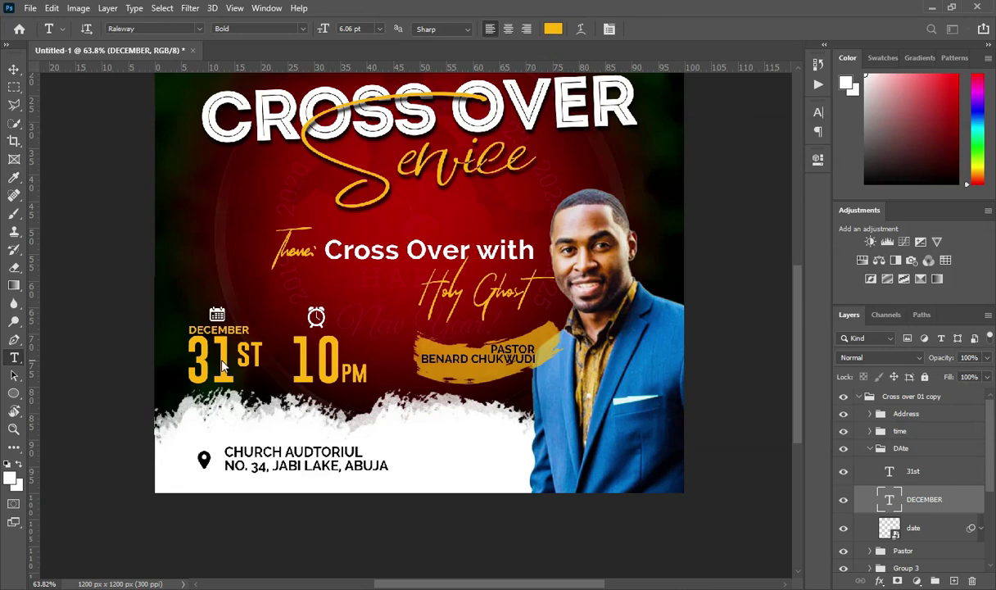
- Change the text colour of the 31st layer to white, ffffff
{"action": "key", "text": "alt+bracketright"}
{"action": "left_click", "coordinate": [553, 31]}
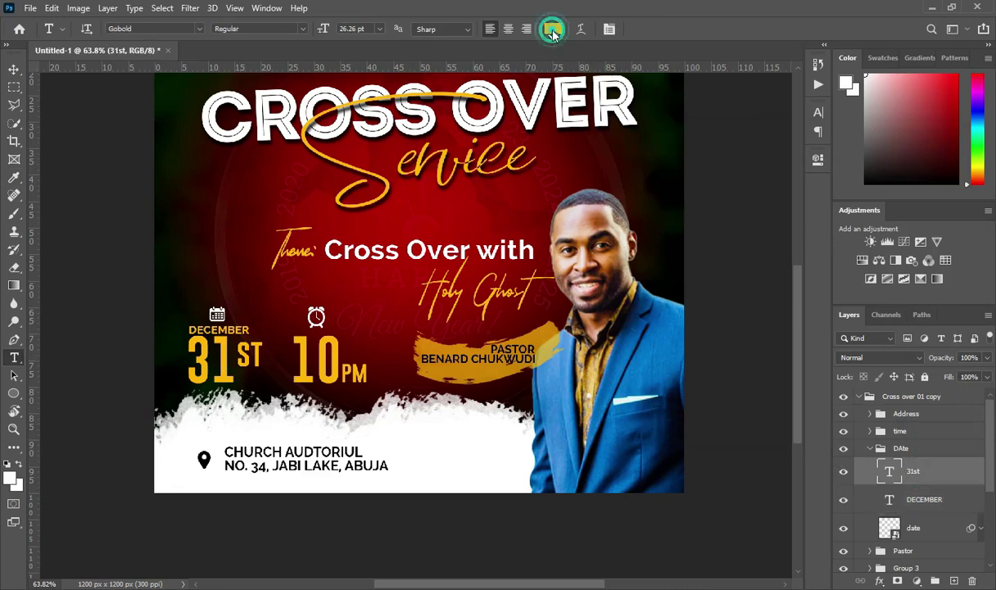
{"action": "type", "text": "ffffff"}
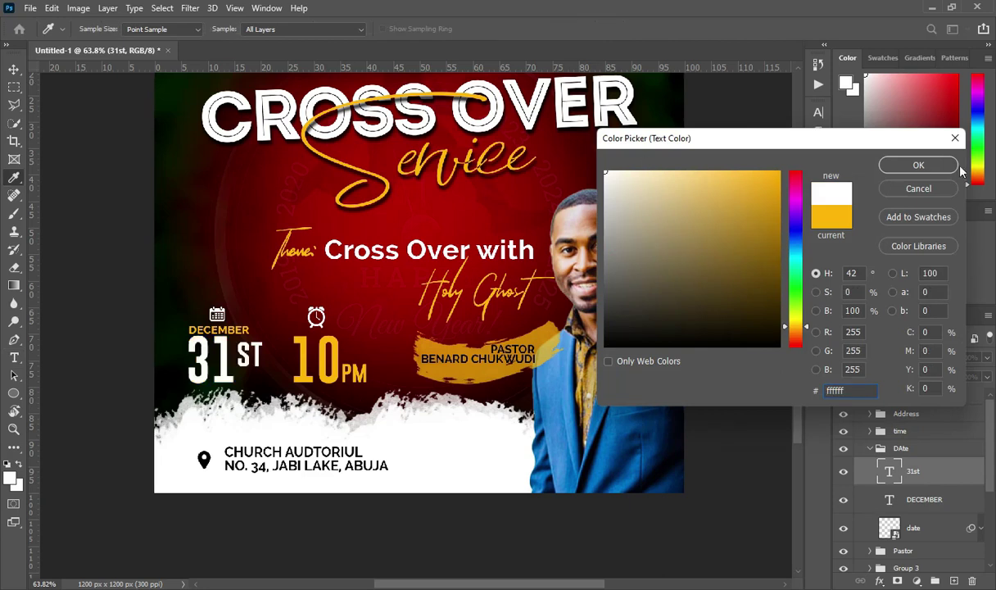
{"action": "left_click", "coordinate": [921, 165]}
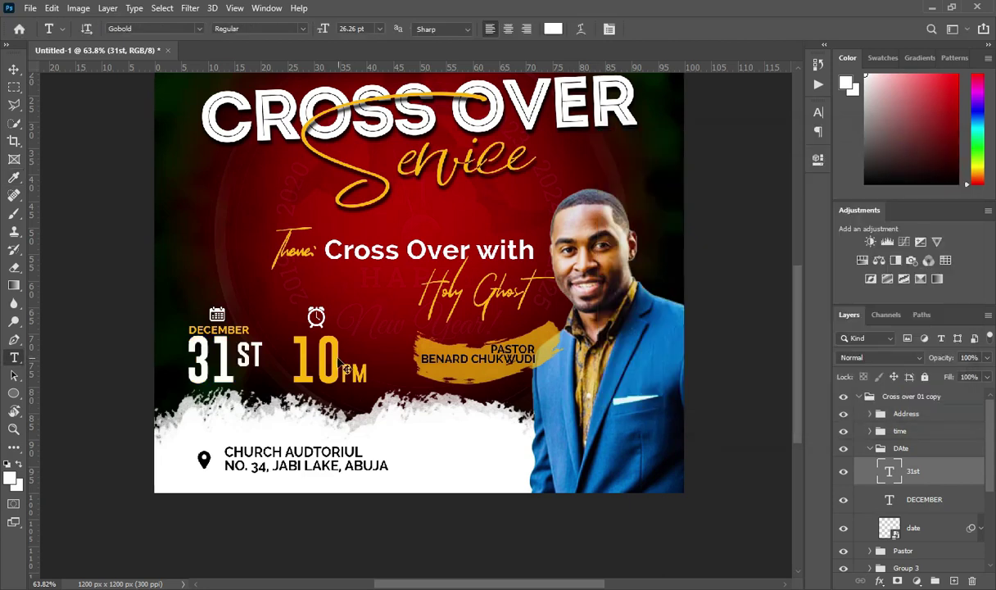
- Change the text colour of the 10pm layer to white, ffffff
{"action": "left_click", "coordinate": [323, 362], "text": "ctrl"}
{"action": "left_click", "coordinate": [553, 30]}
{"action": "type", "text": "ffffff"}
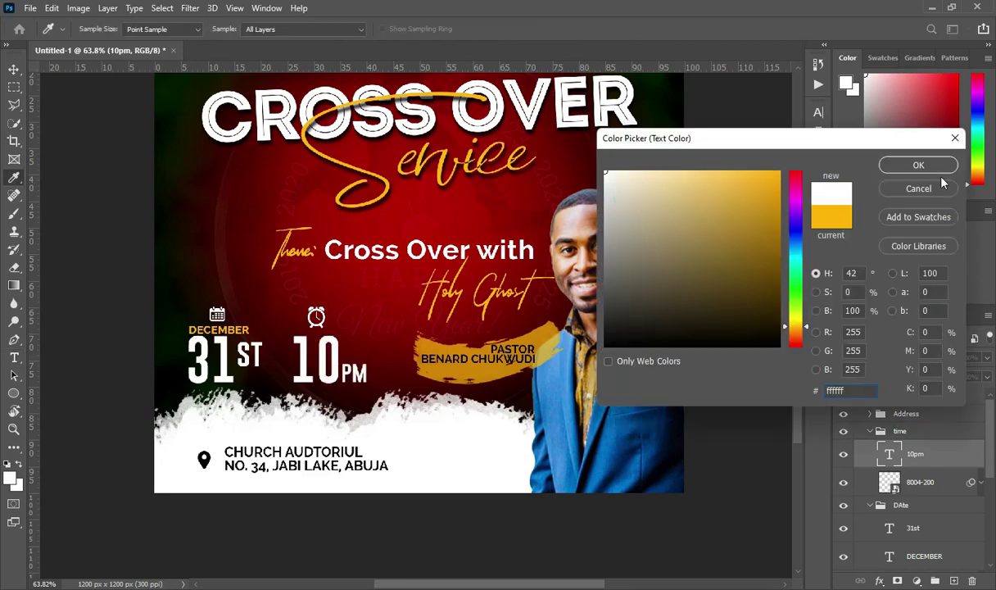
{"action": "left_click", "coordinate": [919, 166]}
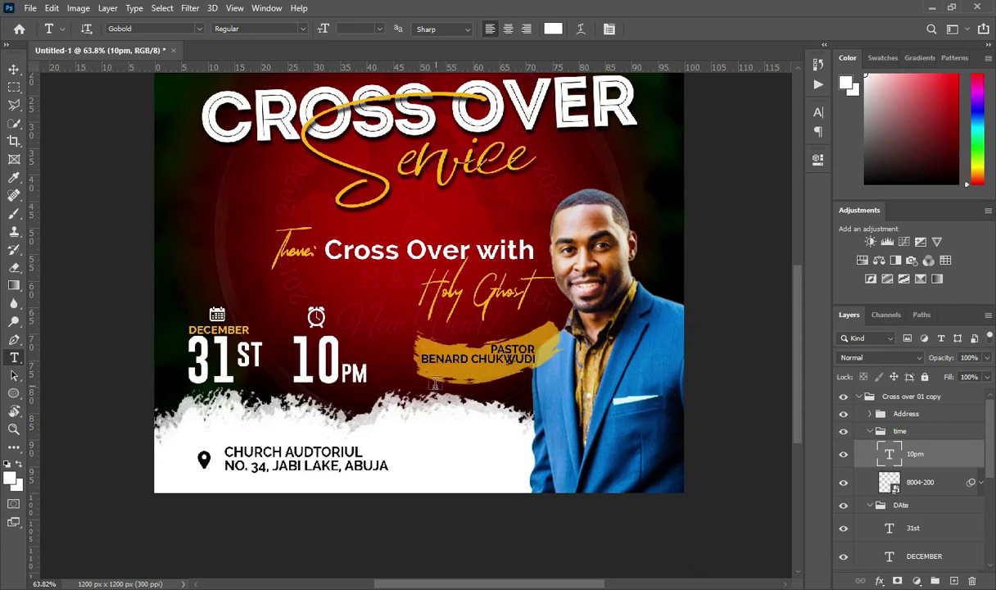
- Switch to the Paint Bucket tool and rasterize the Brush Layer behind the pastor's name
{"action": "left_click", "coordinate": [460, 378], "text": "ctrl"}
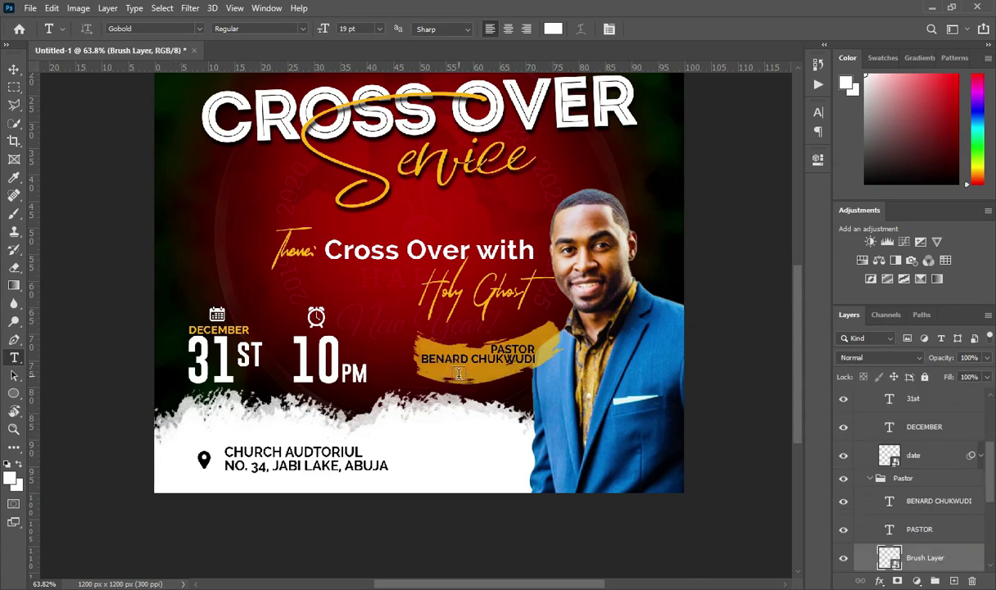
{"action": "left_click", "coordinate": [14, 68]}
{"action": "left_click", "coordinate": [14, 285]}
{"action": "left_click", "coordinate": [57, 292]}
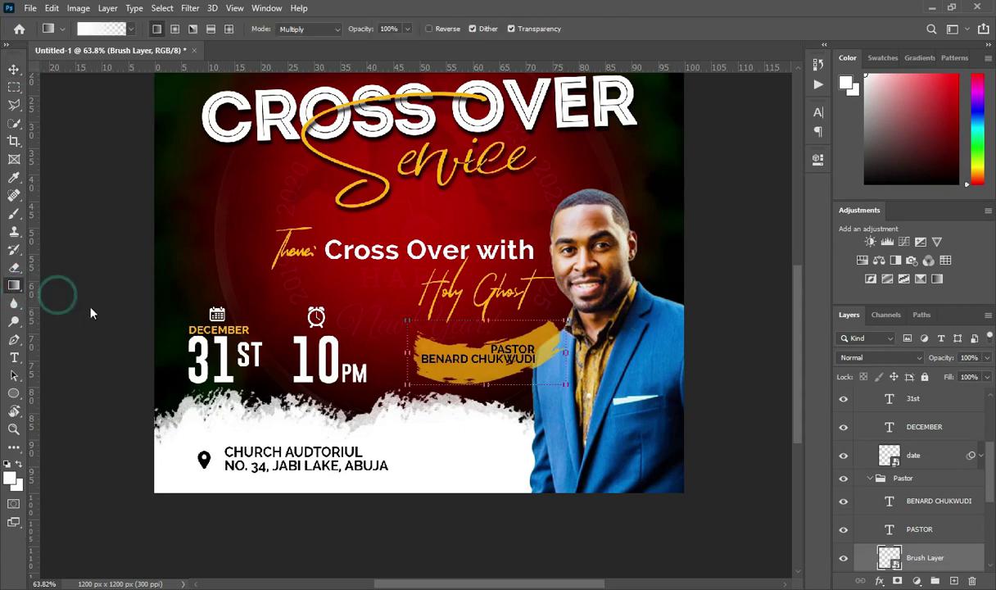
{"action": "key", "text": "shift+g"}
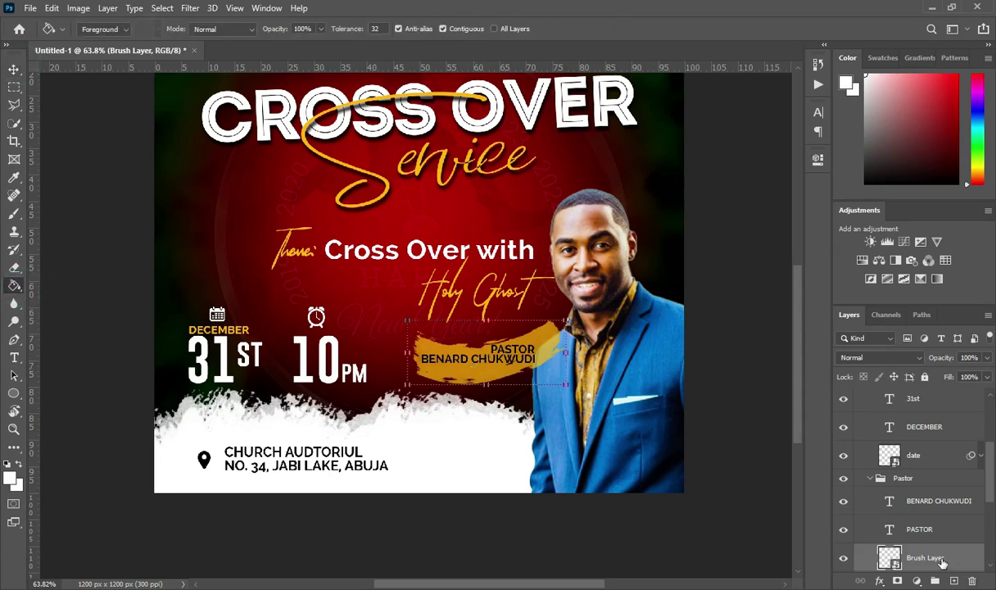
{"action": "scroll", "coordinate": [942, 562], "scroll_direction": "down", "scroll_amount": 2}
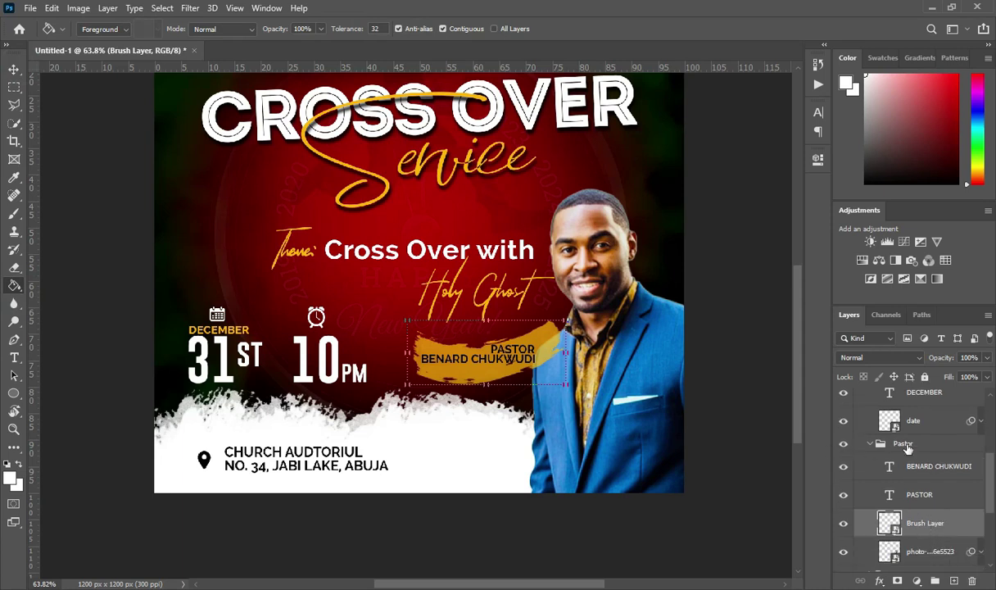
{"action": "right_click", "coordinate": [919, 527]}
{"action": "left_click", "coordinate": [919, 525]}
{"action": "scroll", "coordinate": [917, 516], "scroll_direction": "down", "scroll_amount": 1}
{"action": "left_click", "coordinate": [844, 508]}
{"action": "left_click", "coordinate": [843, 508]}
{"action": "right_click", "coordinate": [920, 506]}
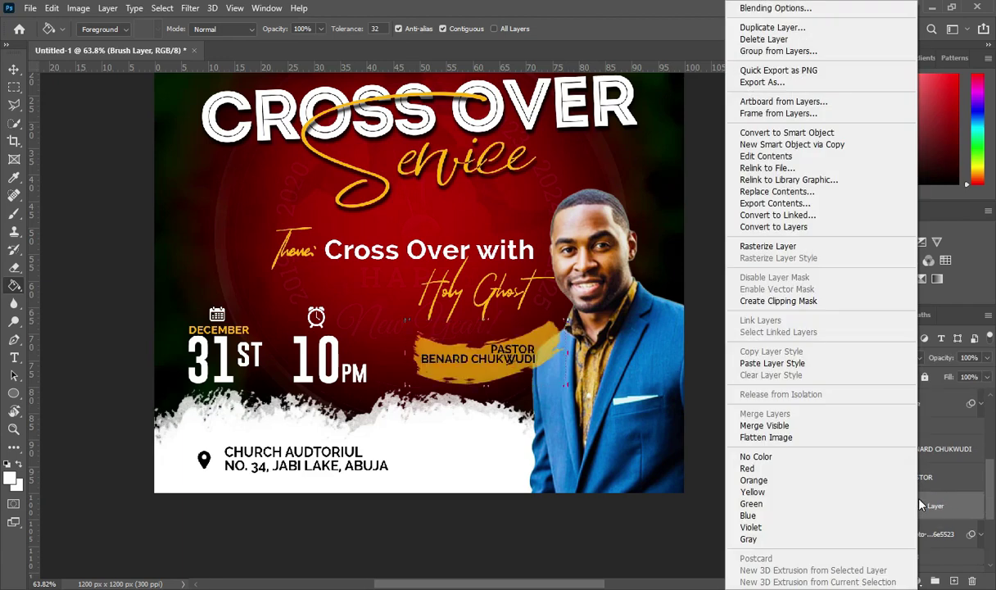
{"action": "left_click", "coordinate": [779, 246]}
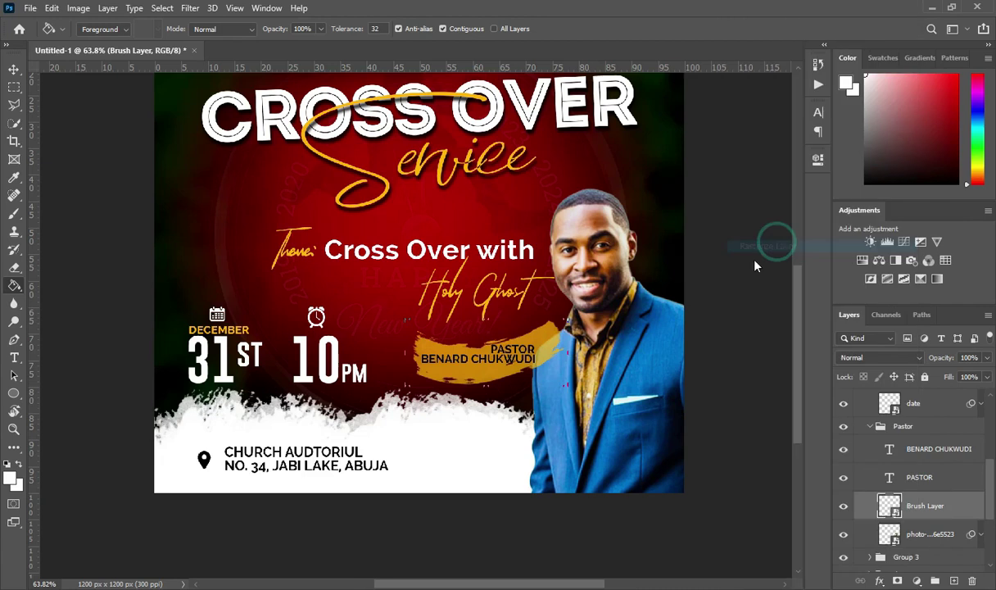
- Fill the brush stroke behind the pastor's name with white, then return to the Gradient tool and finally the Move tool
{"action": "left_click", "coordinate": [481, 374]}
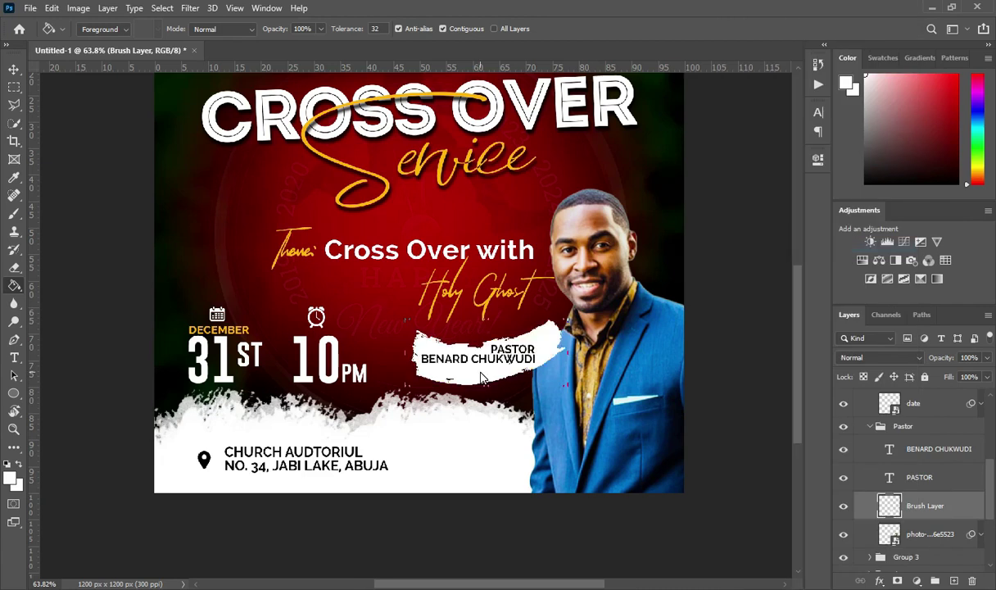
{"action": "left_click", "coordinate": [16, 70]}
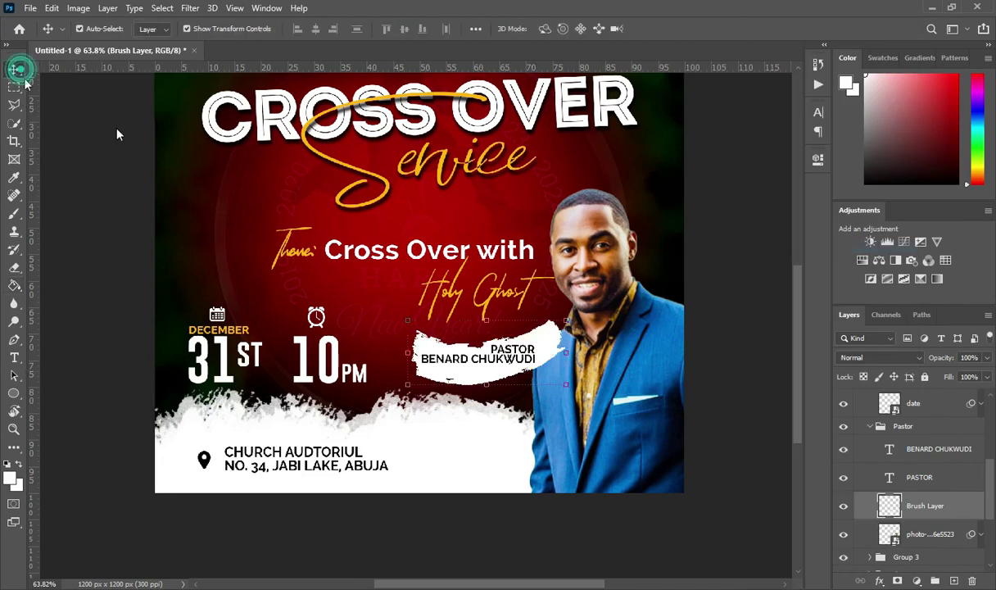
{"action": "left_click", "coordinate": [15, 288]}
{"action": "right_click", "coordinate": [16, 291]}
{"action": "left_click", "coordinate": [65, 282]}
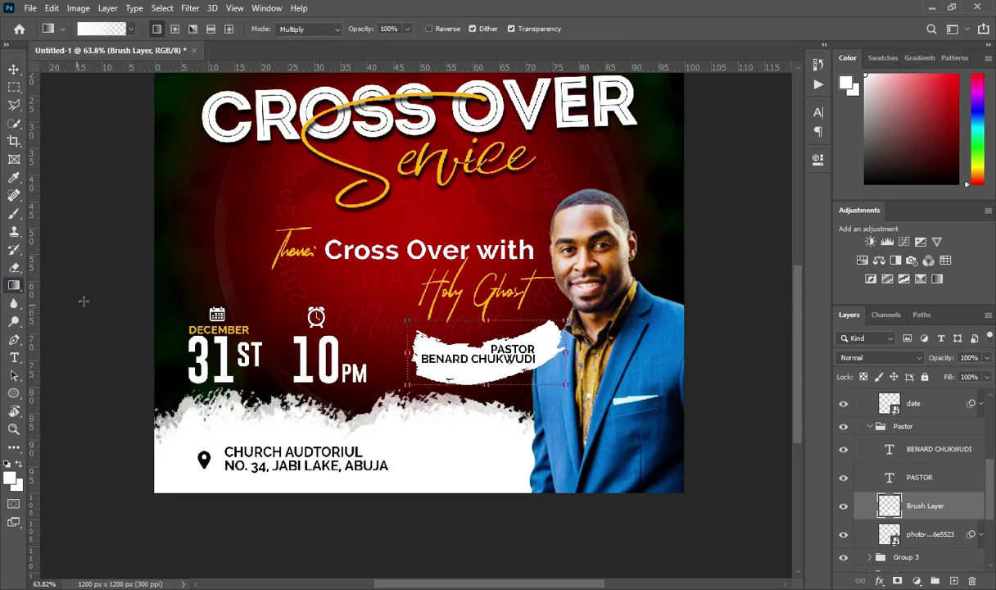
{"action": "left_click", "coordinate": [13, 71]}
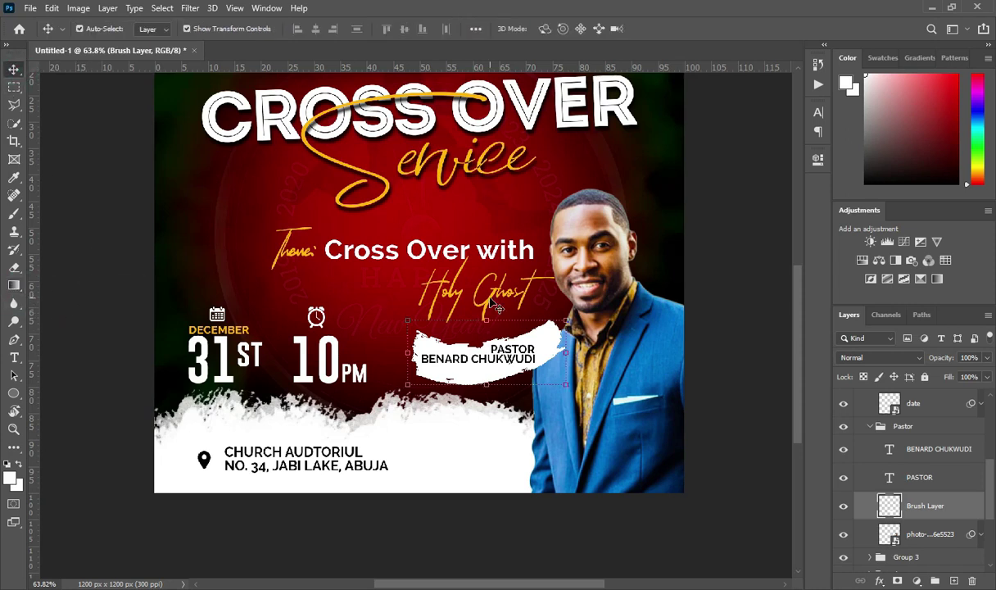
- Collapse the Text and Background groups of the Cross over 01 copy version
{"action": "scroll", "coordinate": [492, 303], "scroll_direction": "down", "scroll_amount": 1}
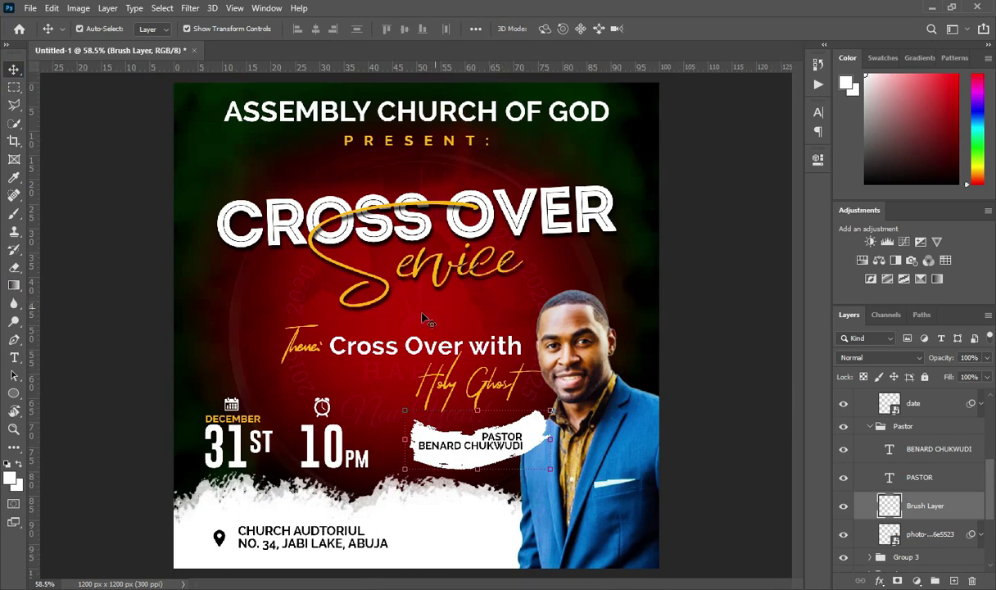
{"action": "scroll", "coordinate": [383, 314], "scroll_direction": "down", "scroll_amount": 1}
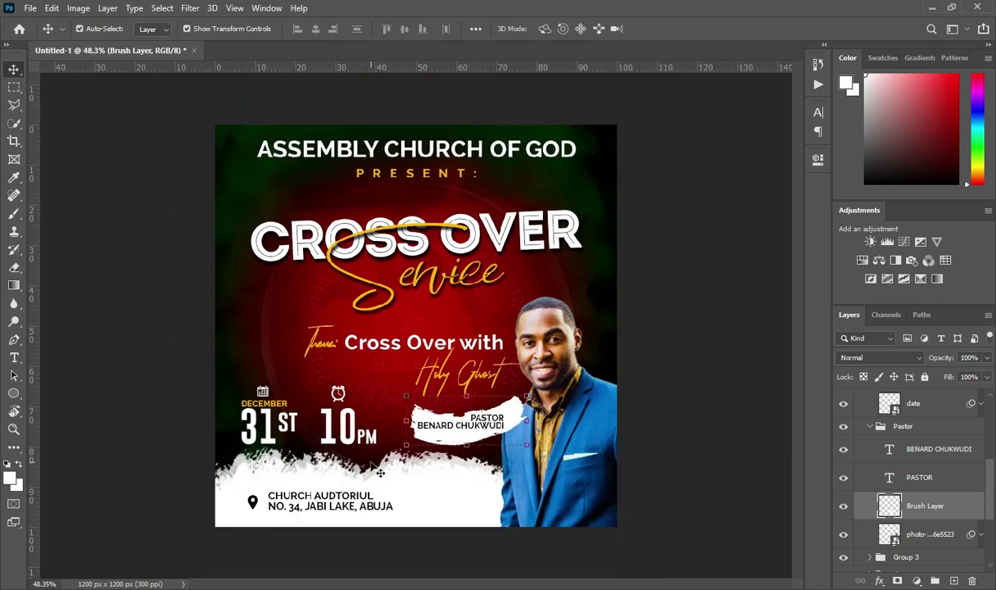
{"action": "scroll", "coordinate": [380, 473], "scroll_direction": "down", "scroll_amount": 1}
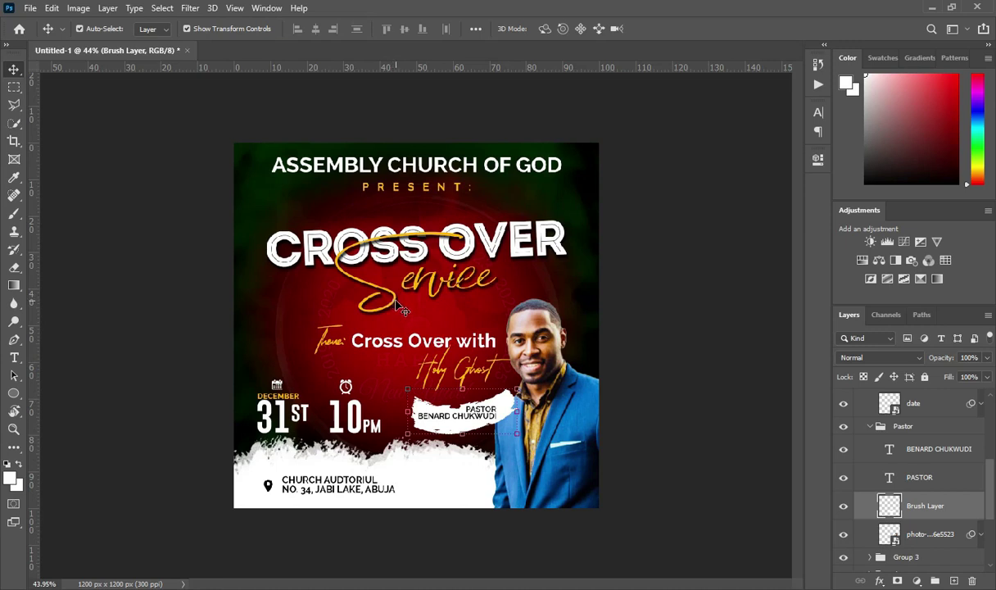
{"action": "left_click", "coordinate": [478, 317]}
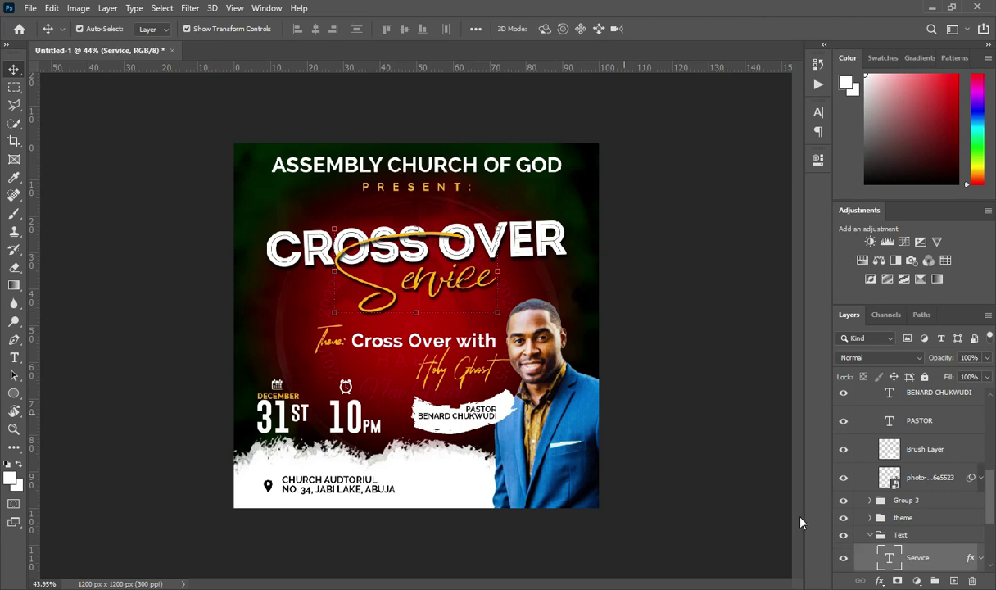
{"action": "scroll", "coordinate": [921, 534], "scroll_direction": "down", "scroll_amount": 2}
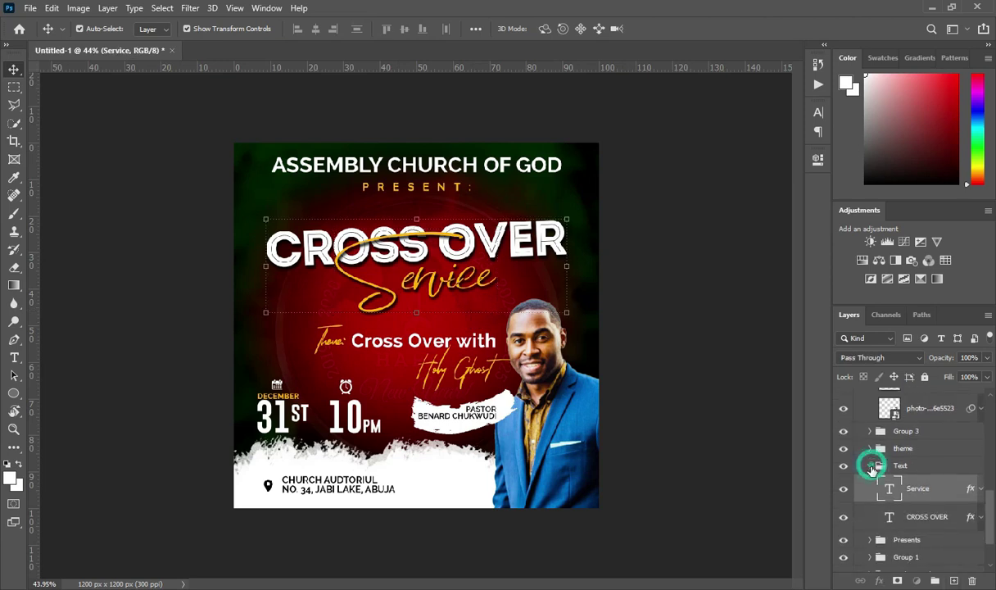
{"action": "left_click", "coordinate": [870, 465]}
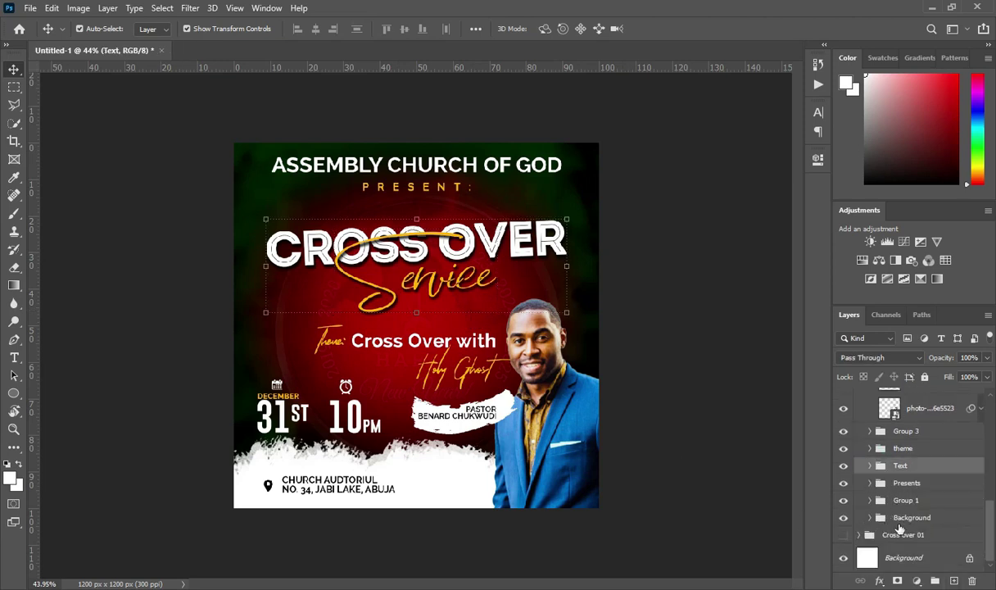
- Scale the innovation-jump-over-the-chasm image in the copy version's Background group proportionally to 114.60%, extending it downward
{"action": "left_click", "coordinate": [868, 518]}
{"action": "left_click", "coordinate": [955, 540]}
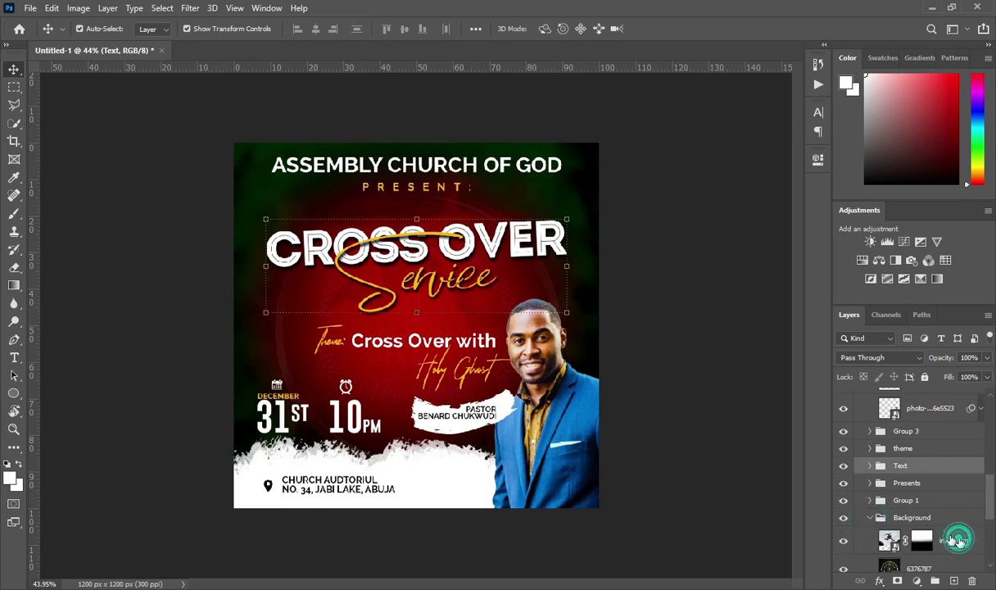
{"action": "left_click_drag", "start_coordinate": [415, 407], "coordinate": [407, 452]}
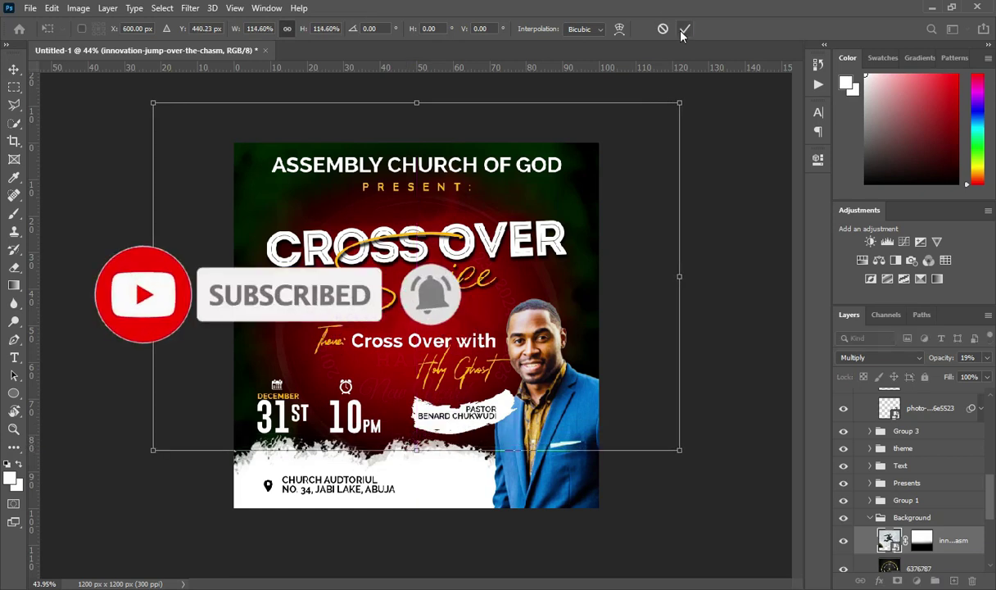
{"action": "left_click", "coordinate": [684, 28]}
{"action": "left_click", "coordinate": [743, 314]}
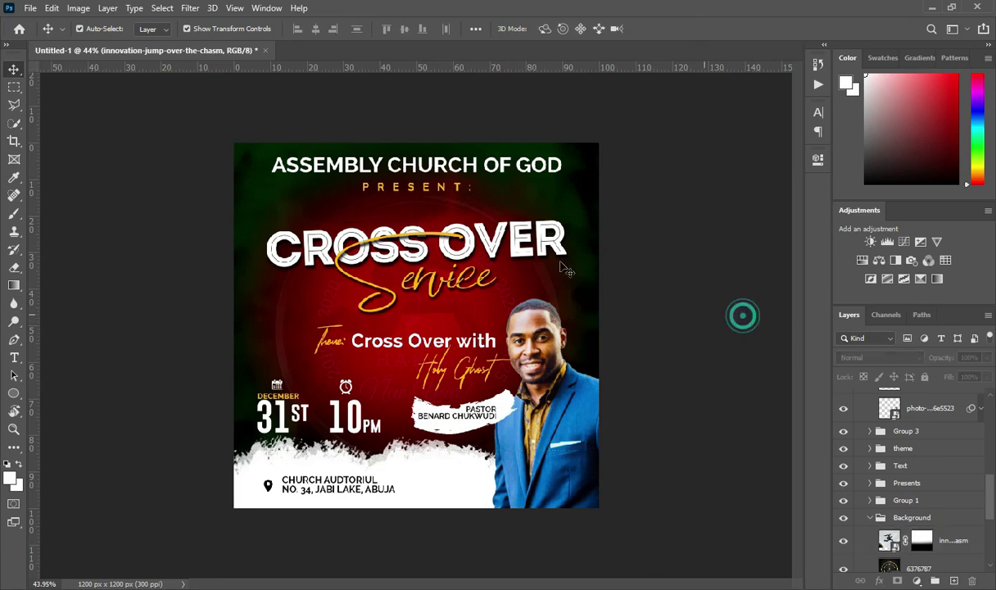
{"action": "key", "text": "ctrl+0"}
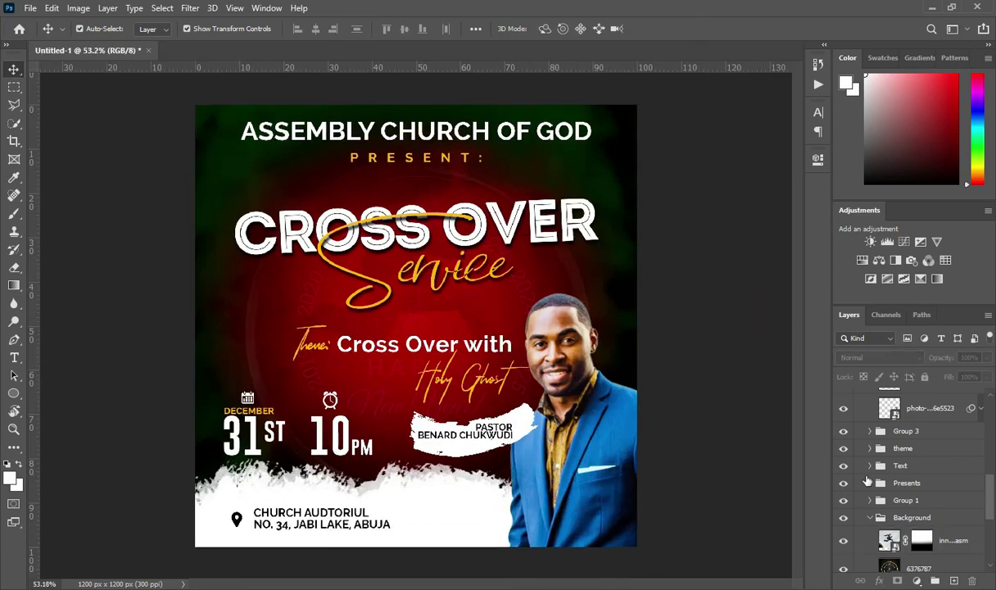
- Collapse the Background, Pastor, DAte and time groups, as well as the Cross over 01 copy group containing them
{"action": "left_click", "coordinate": [869, 517]}
{"action": "scroll", "coordinate": [865, 426], "scroll_direction": "up", "scroll_amount": 5}
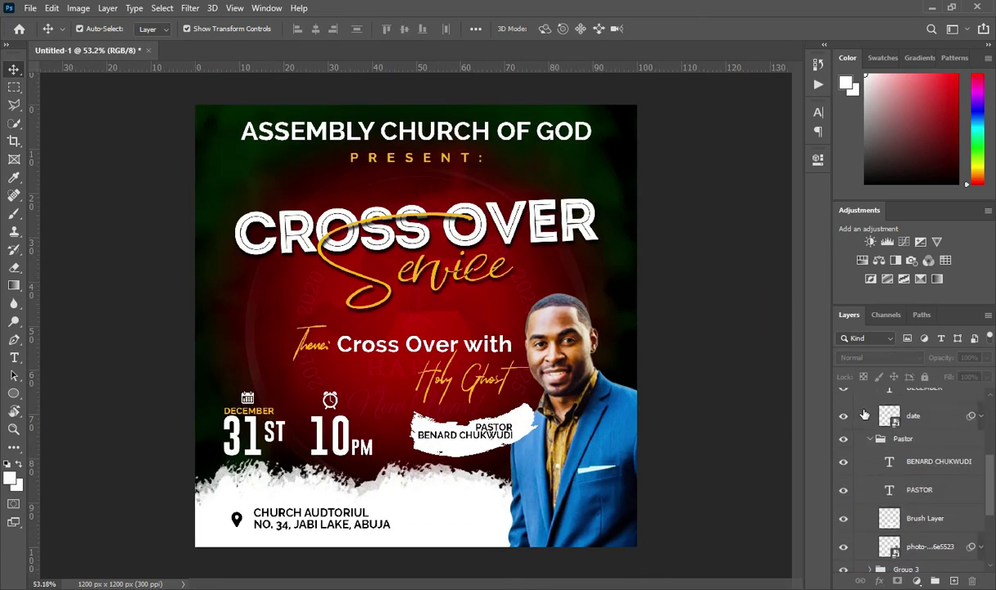
{"action": "left_click", "coordinate": [871, 509]}
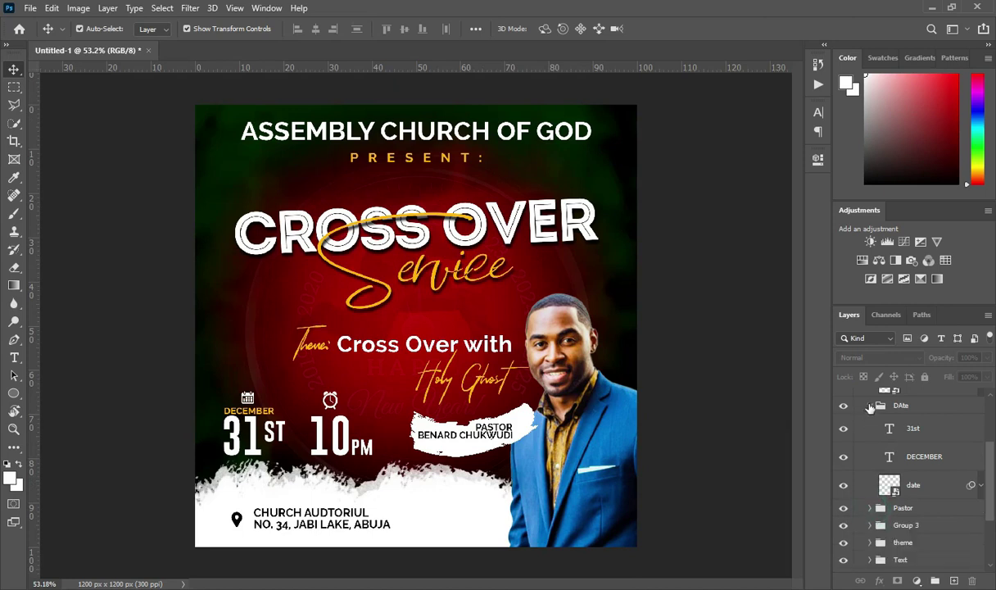
{"action": "left_click", "coordinate": [870, 404]}
{"action": "left_click", "coordinate": [868, 405]}
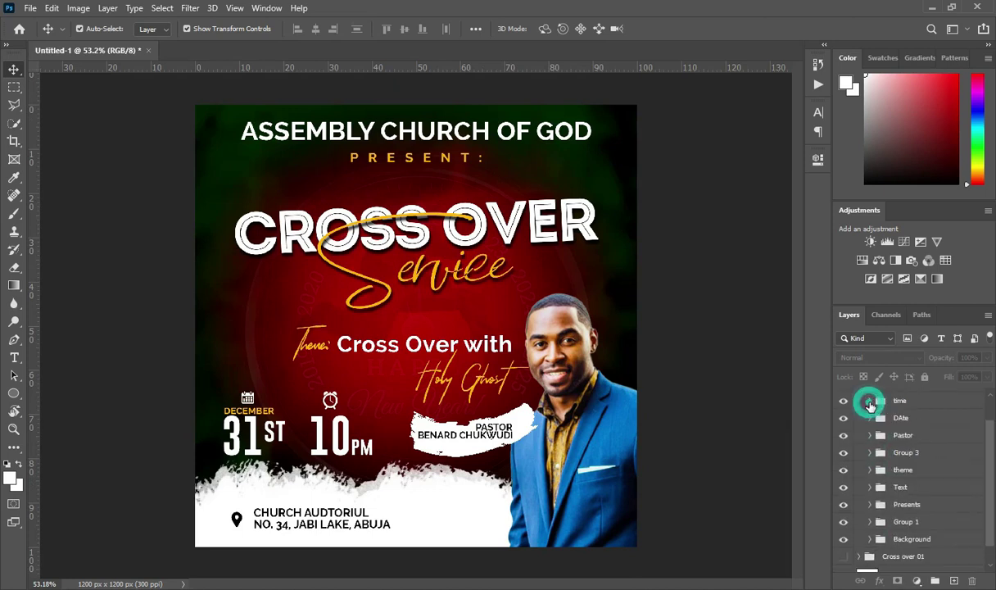
{"action": "left_click", "coordinate": [859, 398]}
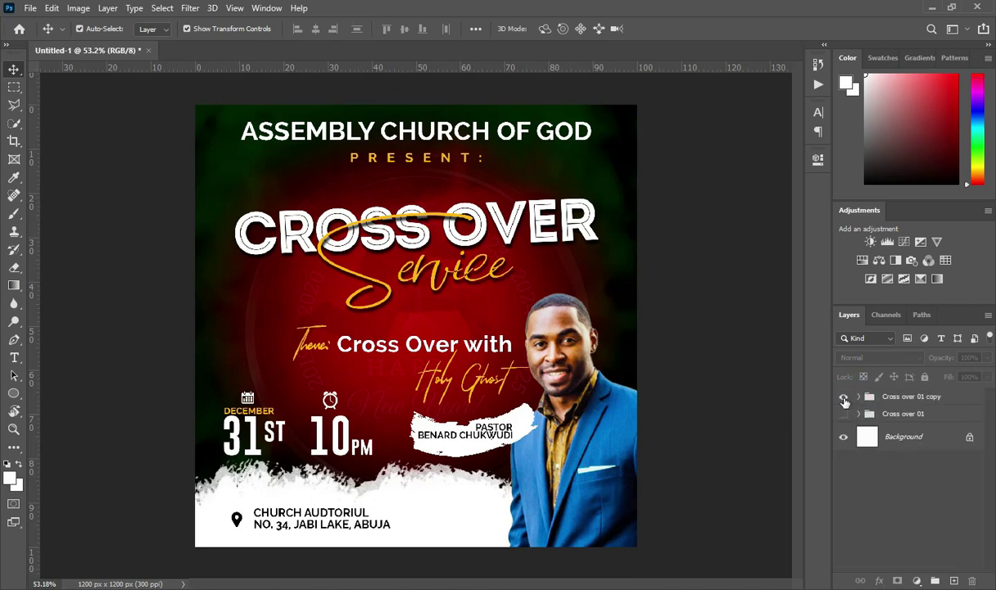
- Hide the Cross over 01 copy version, then show the Cross over 01 version and expand its group
{"action": "left_click", "coordinate": [843, 396]}
{"action": "left_click", "coordinate": [843, 413]}
{"action": "left_click", "coordinate": [858, 414]}
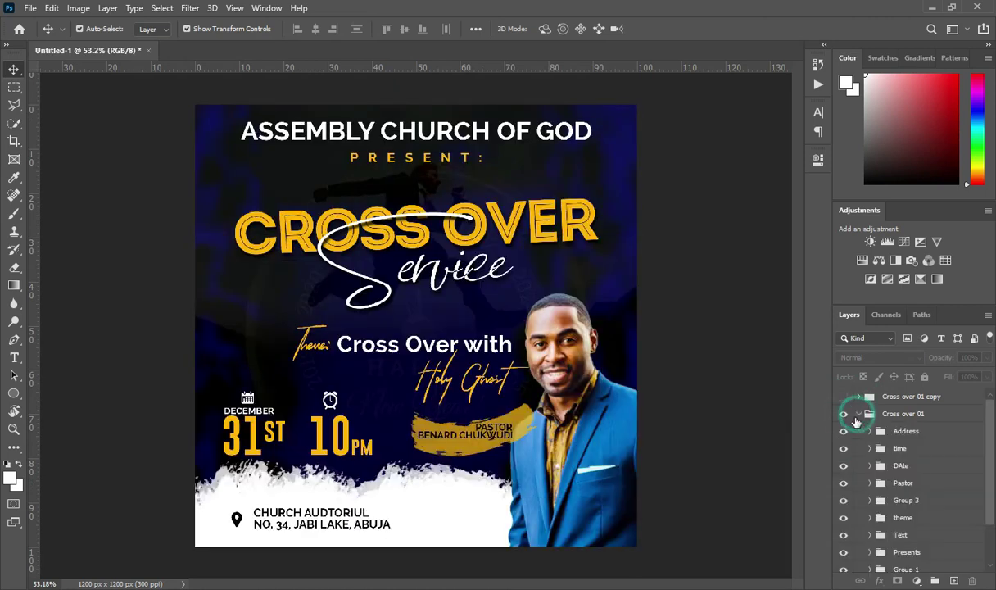
- Enlarge the innovation-jump-over-the-chasm image in the Cross over 01 Background group proportionally, extending it down toward the white brush area
{"action": "scroll", "coordinate": [879, 464], "scroll_direction": "down", "scroll_amount": 1}
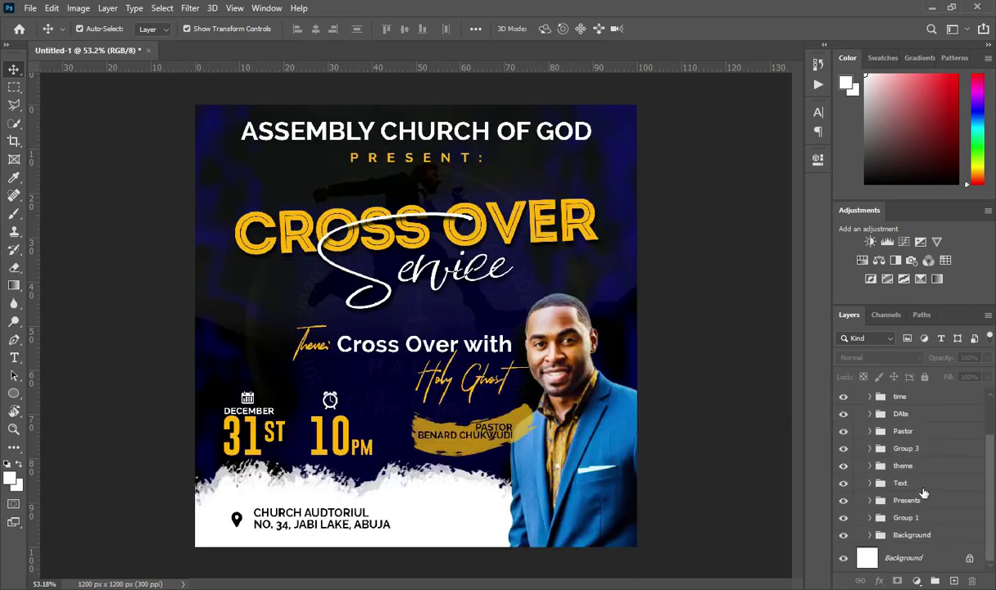
{"action": "left_click", "coordinate": [873, 535]}
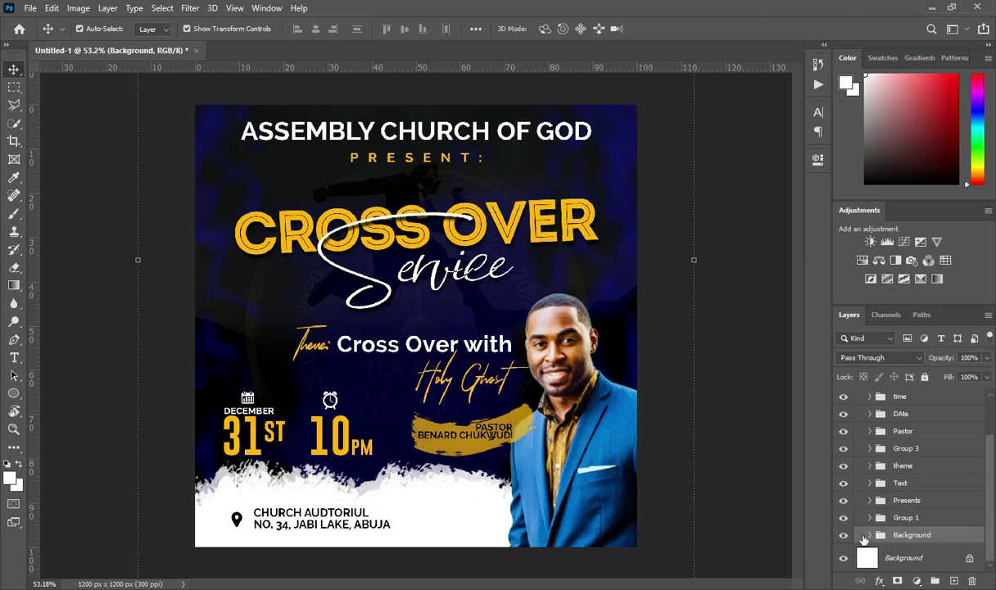
{"action": "left_click", "coordinate": [870, 535]}
{"action": "scroll", "coordinate": [884, 524], "scroll_direction": "down", "scroll_amount": 2}
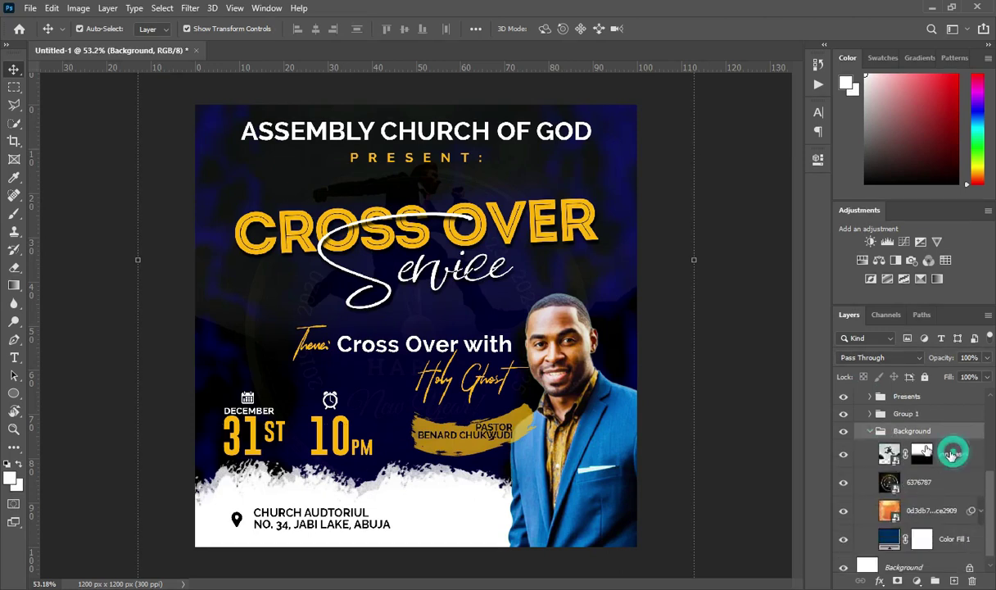
{"action": "left_click", "coordinate": [950, 453]}
{"action": "key", "text": "ctrl+t"}
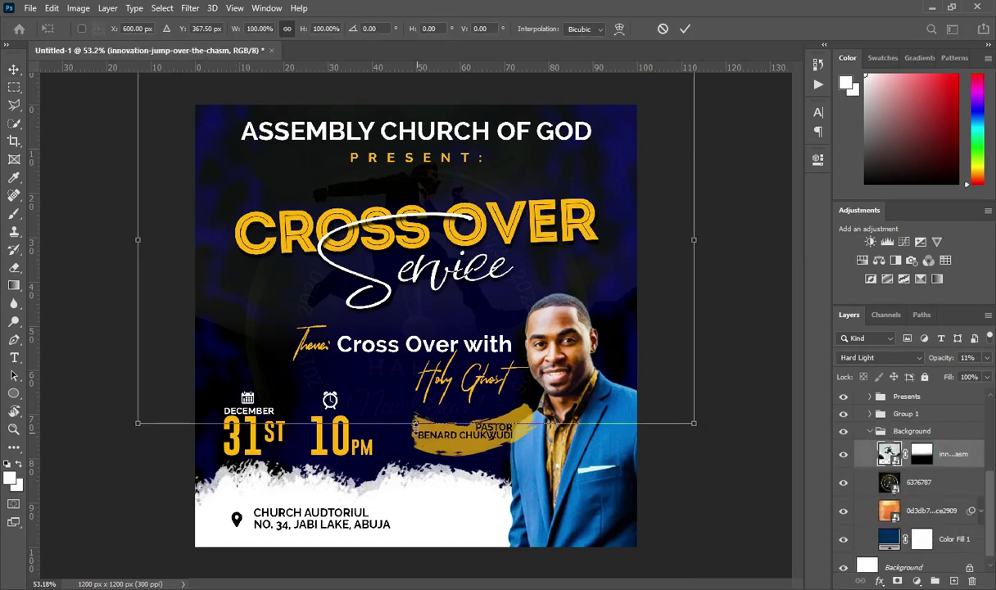
{"action": "left_click_drag", "start_coordinate": [415, 424], "coordinate": [416, 481]}
{"action": "left_click", "coordinate": [685, 29]}
{"action": "scroll", "coordinate": [442, 231], "scroll_direction": "down", "scroll_amount": 3, "text": "alt"}
{"action": "left_click", "coordinate": [665, 164]}
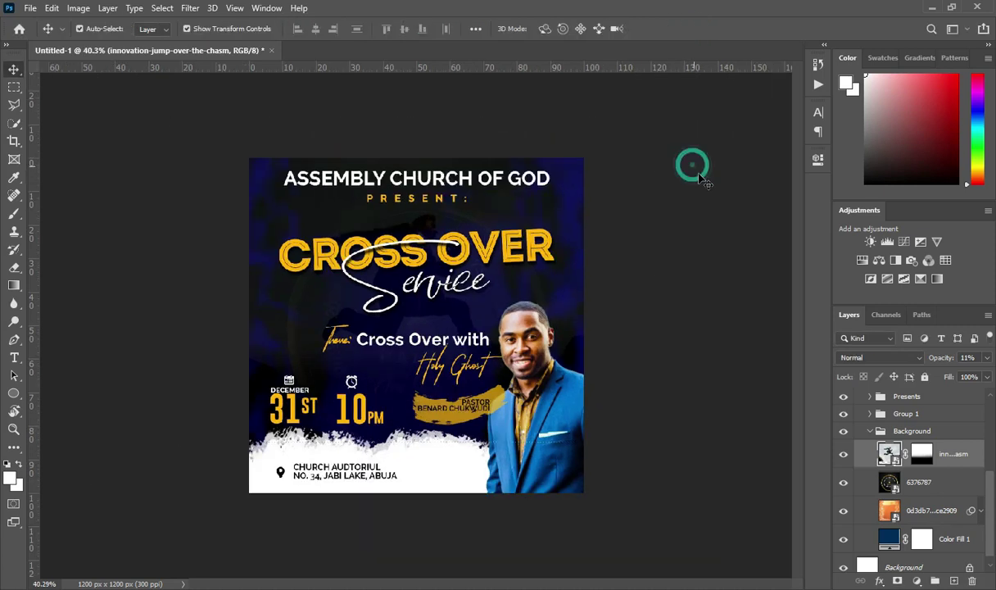
{"action": "scroll", "coordinate": [557, 318], "scroll_direction": "up", "scroll_amount": 2, "text": "alt"}
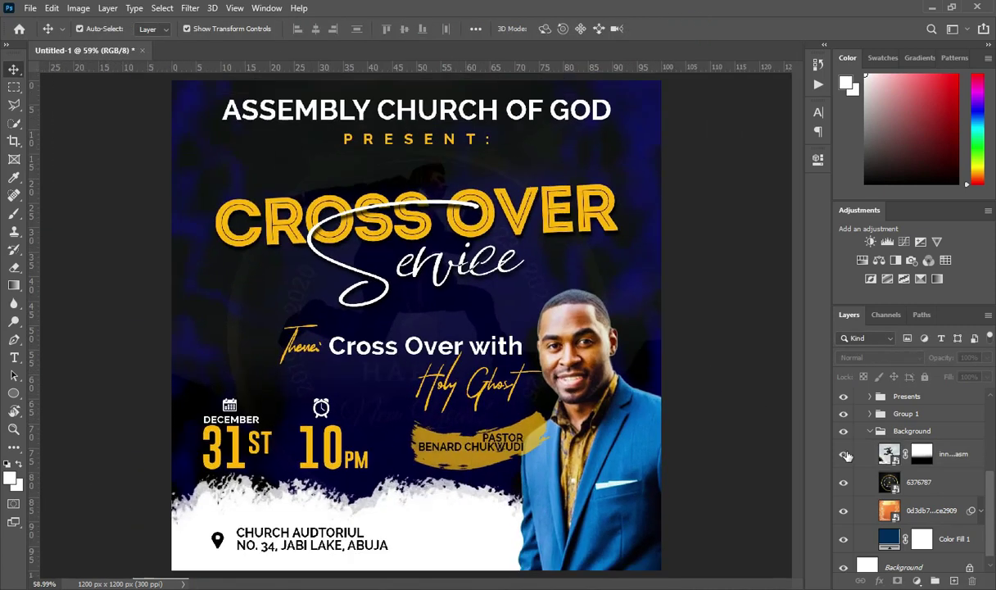
- Collapse the Background and Cross over 01 groups, then switch visibility from Cross over 01 back to Cross over 01 copy
{"action": "left_click", "coordinate": [870, 431]}
{"action": "scroll", "coordinate": [864, 409], "scroll_direction": "up", "scroll_amount": 3}
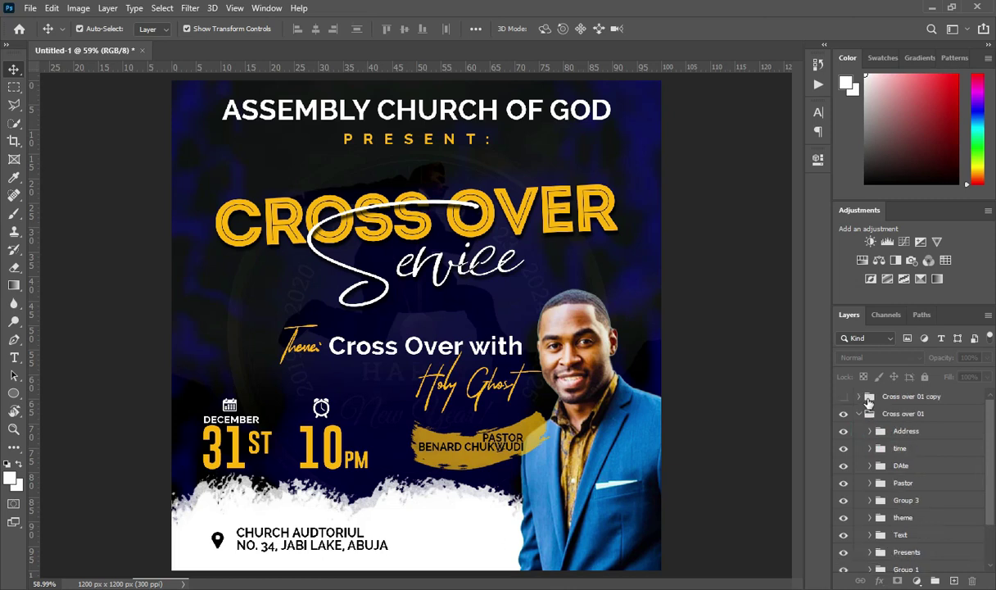
{"action": "left_click", "coordinate": [859, 414]}
{"action": "left_click", "coordinate": [843, 397]}
{"action": "left_click", "coordinate": [844, 414]}
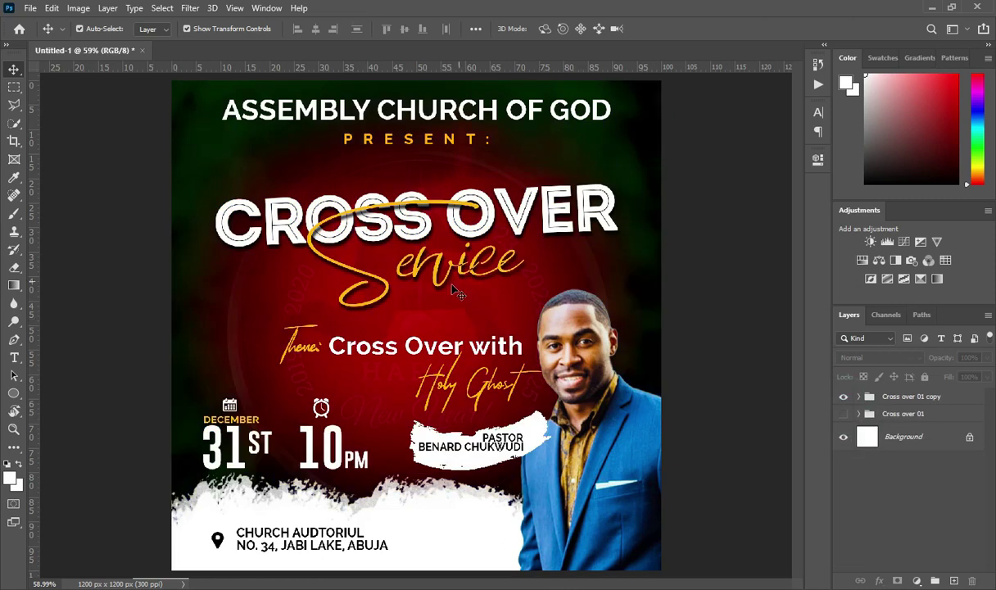